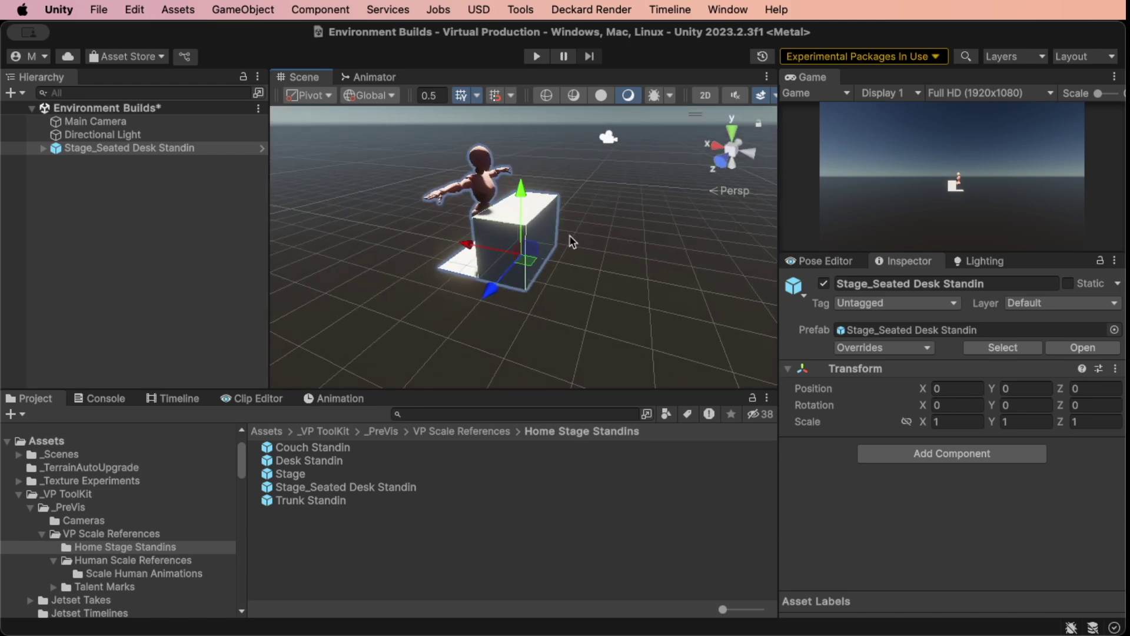
- Add the Jetset Desk Previz Camera prefab from the PreVis Cameras folder to the scene
{"action": "scroll", "coordinate": [533, 241], "scroll_direction": "up", "scroll_amount": 4}
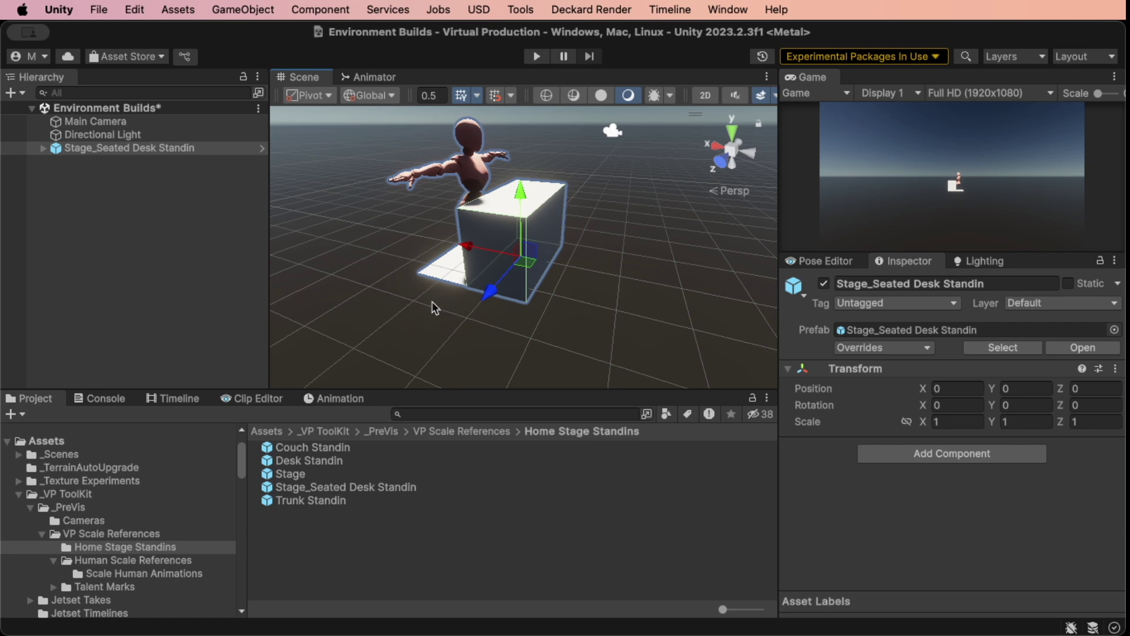
{"action": "left_click_drag", "start_coordinate": [467, 325], "coordinate": [698, 297], "text": "alt"}
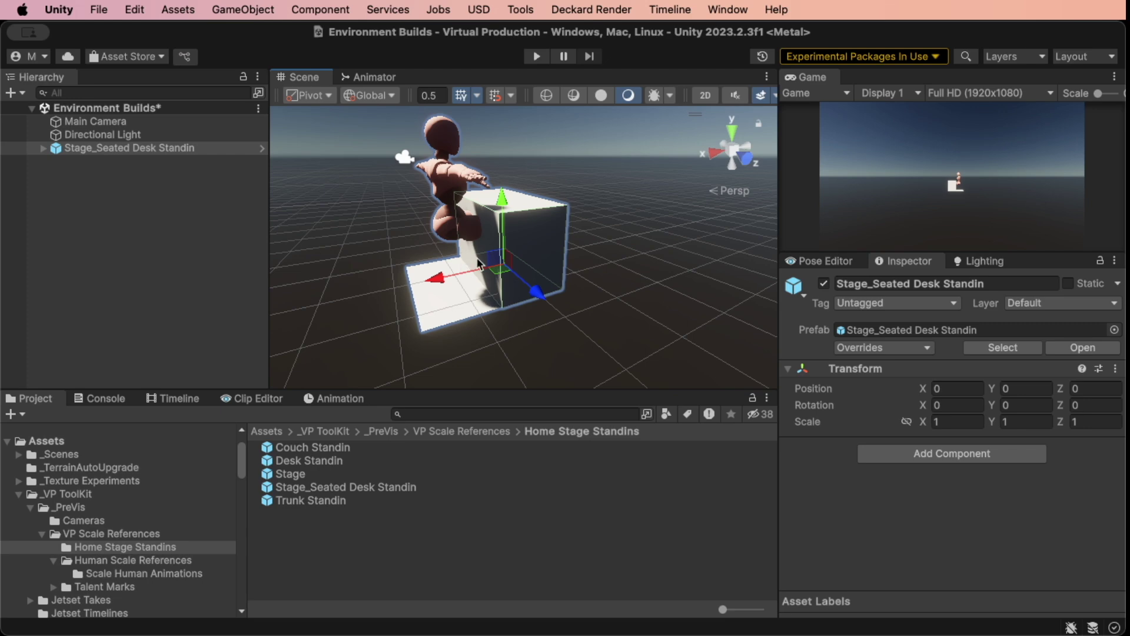
{"action": "left_click_drag", "start_coordinate": [537, 306], "coordinate": [530, 263], "text": "alt"}
{"action": "scroll", "coordinate": [530, 262], "scroll_direction": "up", "scroll_amount": 5}
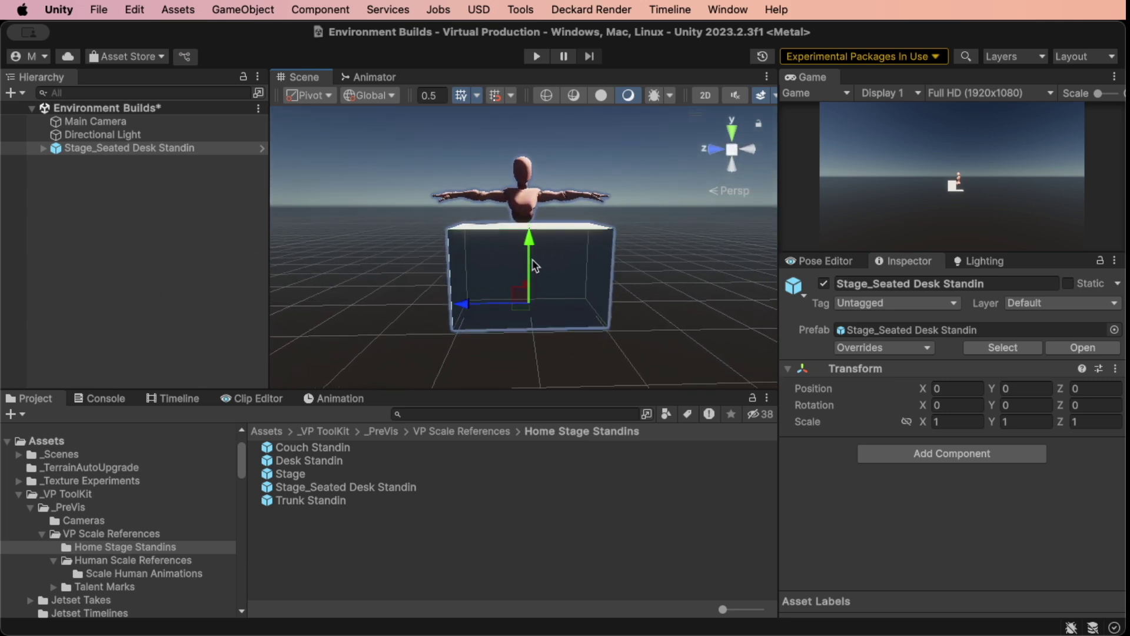
{"action": "right_click_drag", "start_coordinate": [548, 268], "coordinate": [514, 256]}
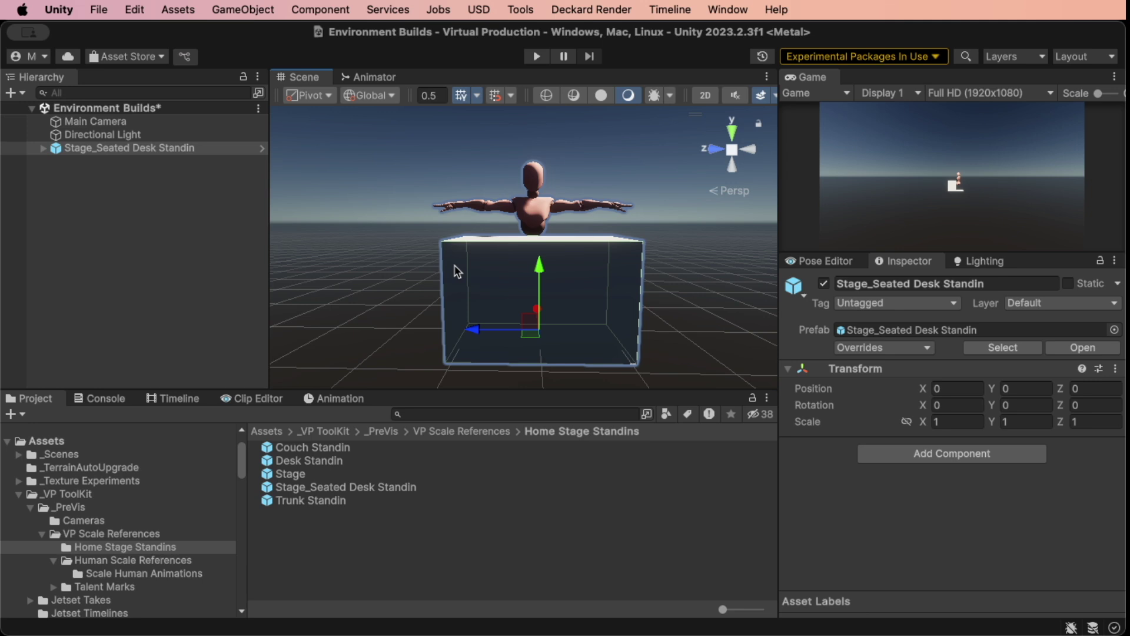
{"action": "left_click", "coordinate": [101, 518]}
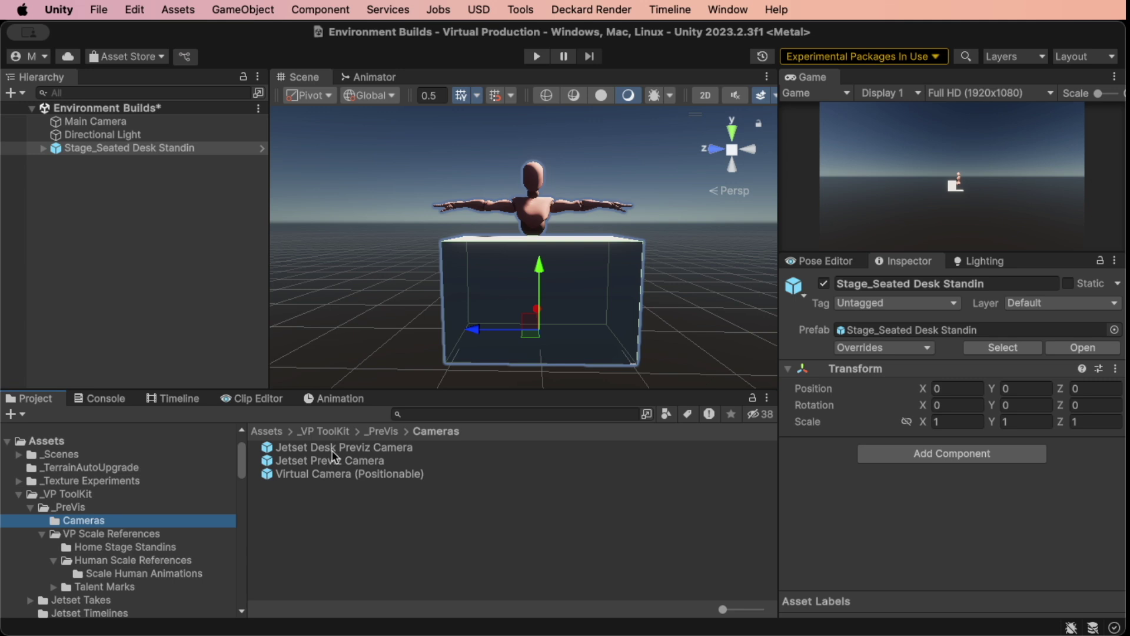
{"action": "left_click_drag", "start_coordinate": [331, 449], "coordinate": [165, 224]}
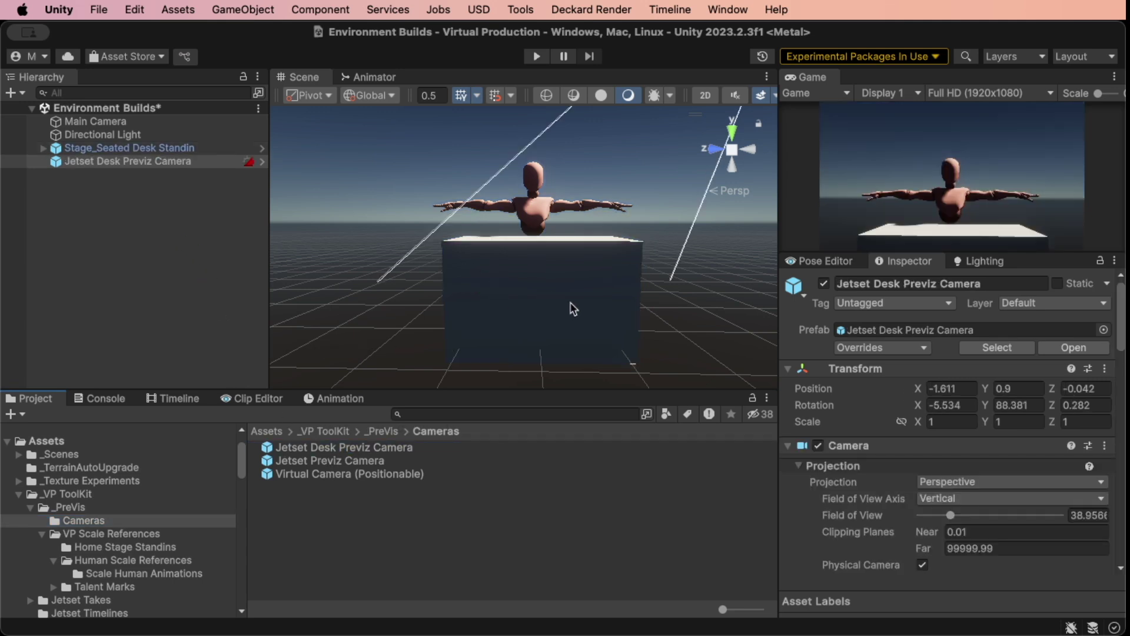
- Examine the desk previz camera's placement relative to the desk stand-in and its camera body and lens settings
{"action": "left_click_drag", "start_coordinate": [570, 306], "coordinate": [276, 281], "text": "alt"}
{"action": "middle_click_drag", "start_coordinate": [276, 281], "coordinate": [472, 285]}
{"action": "scroll", "coordinate": [472, 285], "scroll_direction": "down", "scroll_amount": 1}
{"action": "scroll", "coordinate": [470, 288], "scroll_direction": "down", "scroll_amount": 2}
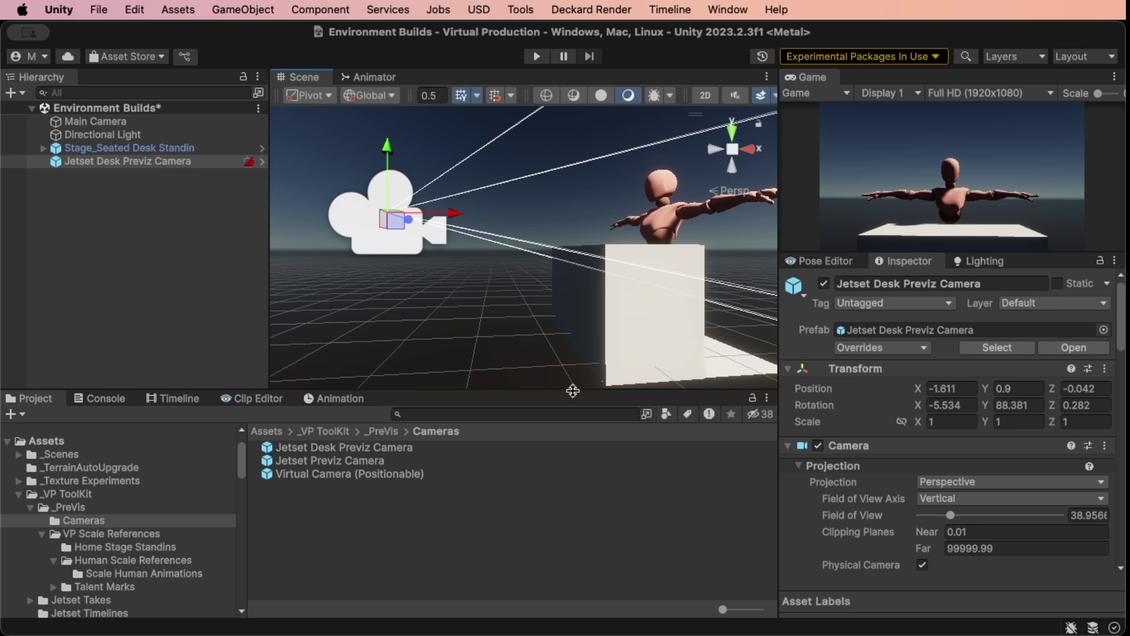
{"action": "scroll", "coordinate": [867, 500], "scroll_direction": "down", "scroll_amount": 5}
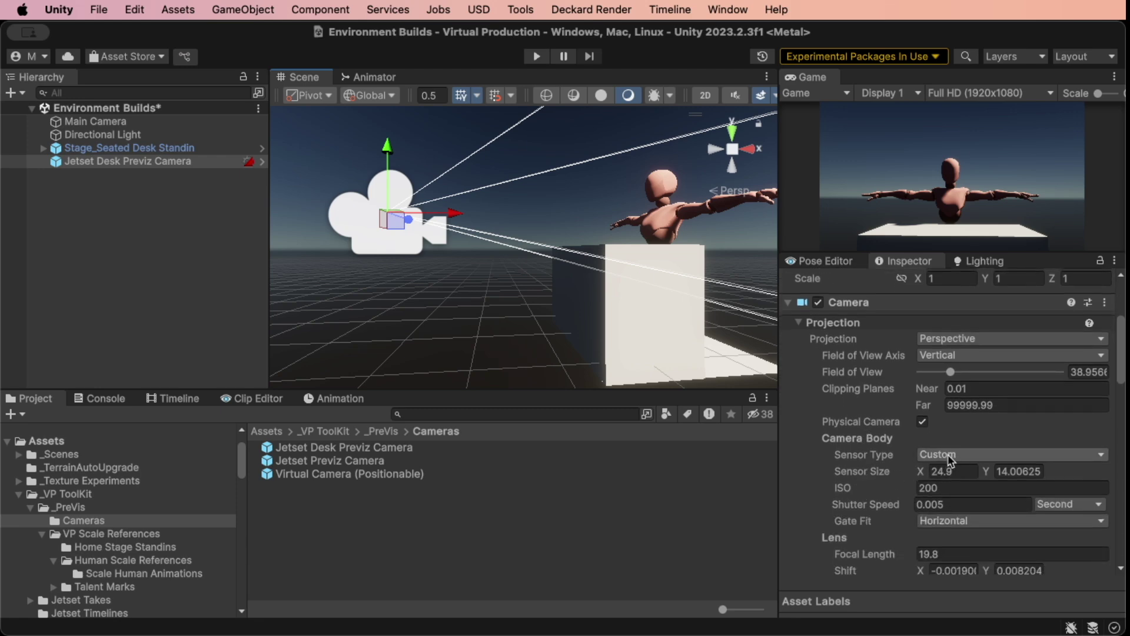
{"action": "scroll", "coordinate": [897, 469], "scroll_direction": "down", "scroll_amount": 2}
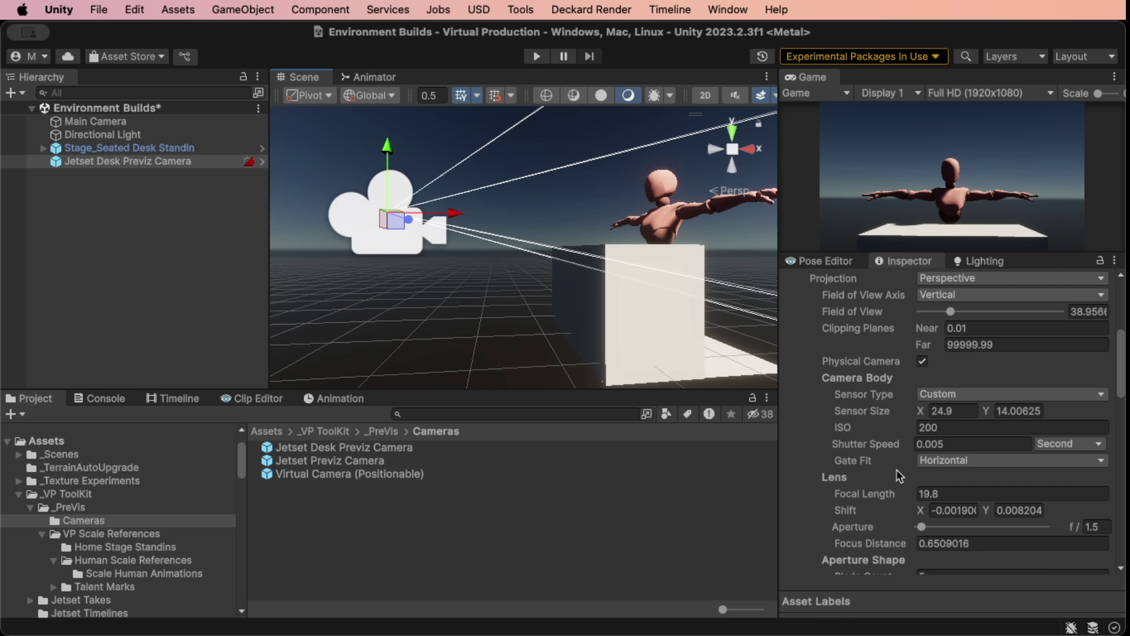
{"action": "scroll", "coordinate": [852, 472], "scroll_direction": "down", "scroll_amount": 1}
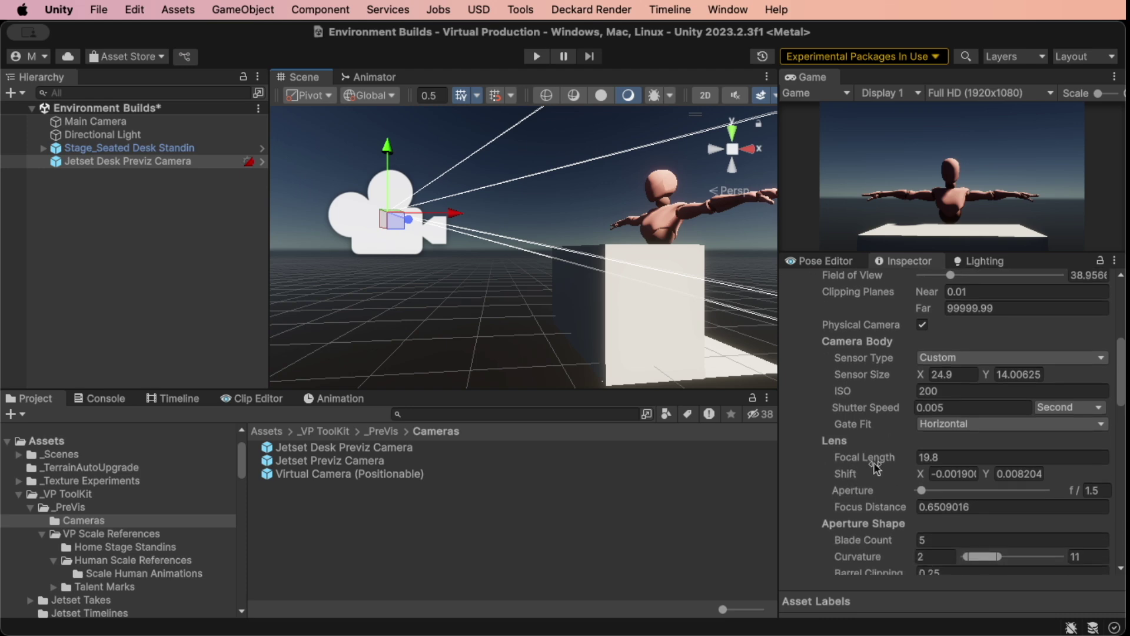
{"action": "mouse_move", "coordinate": [875, 466]}
- Create an empty root object named REGIONS and reset its transform
{"action": "right_click", "coordinate": [81, 180]}
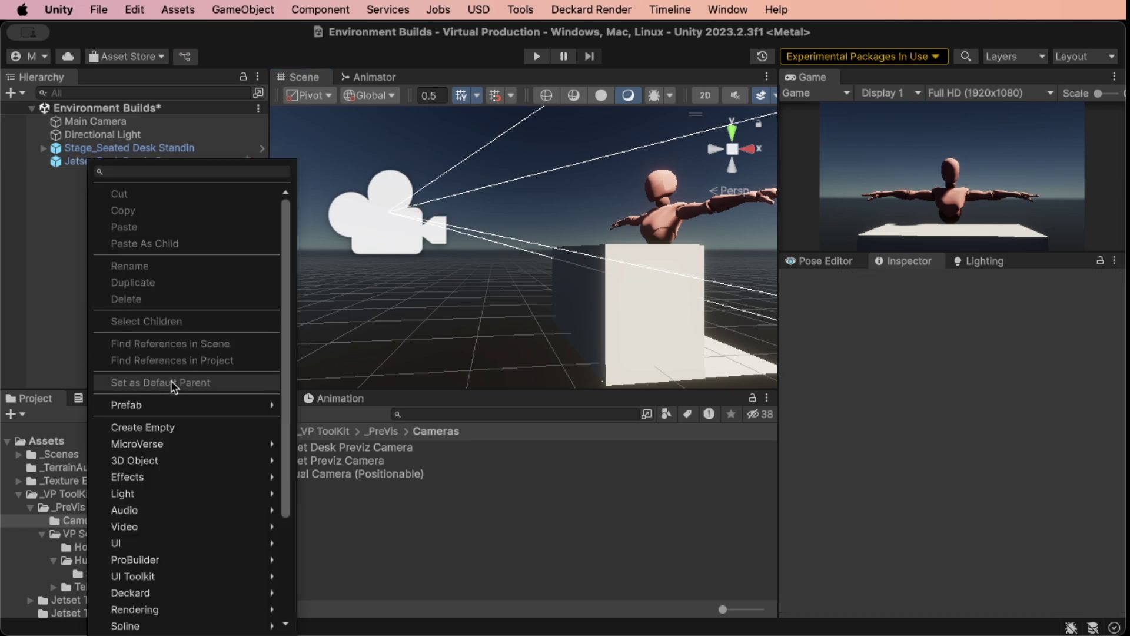
{"action": "left_click", "coordinate": [185, 425]}
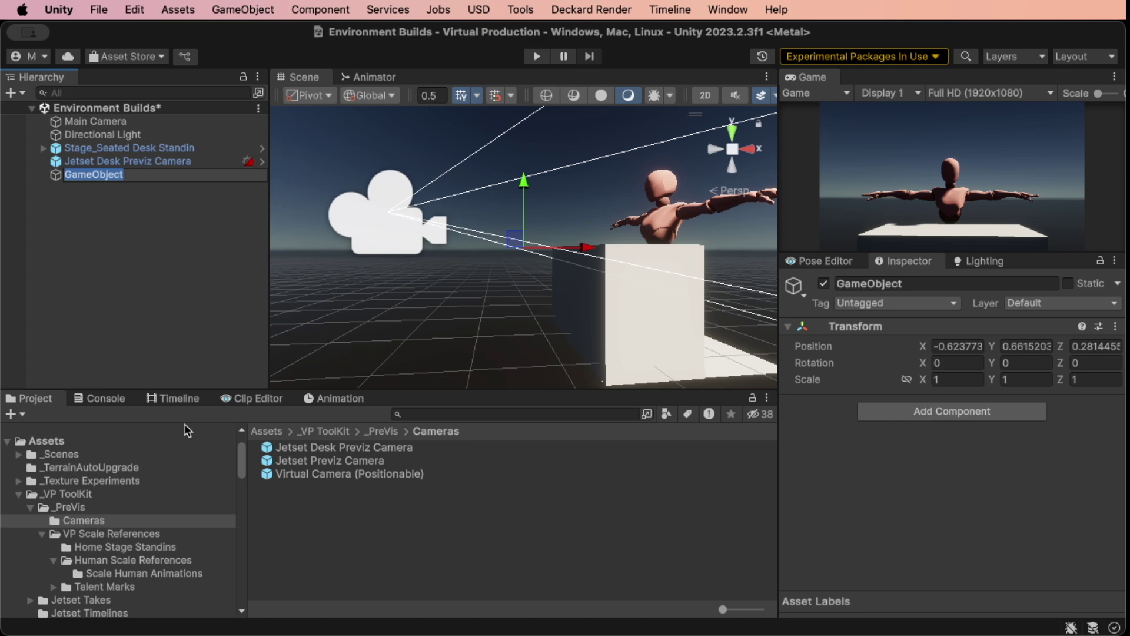
{"action": "type", "text": "REGIONS"}
{"action": "key", "text": "Return"}
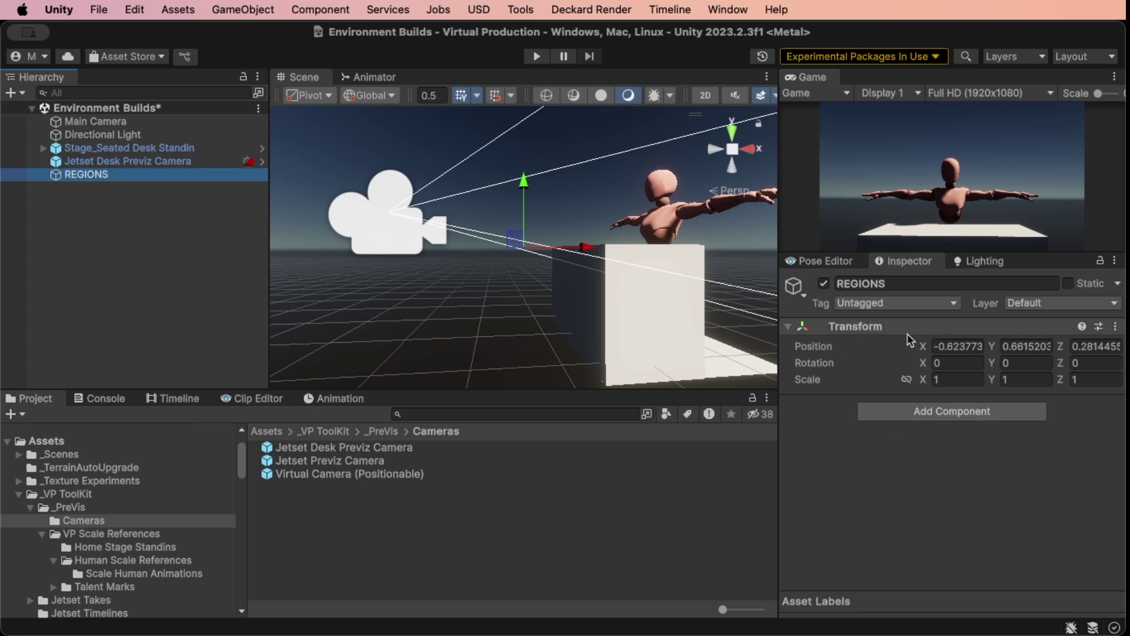
{"action": "left_click", "coordinate": [1116, 326]}
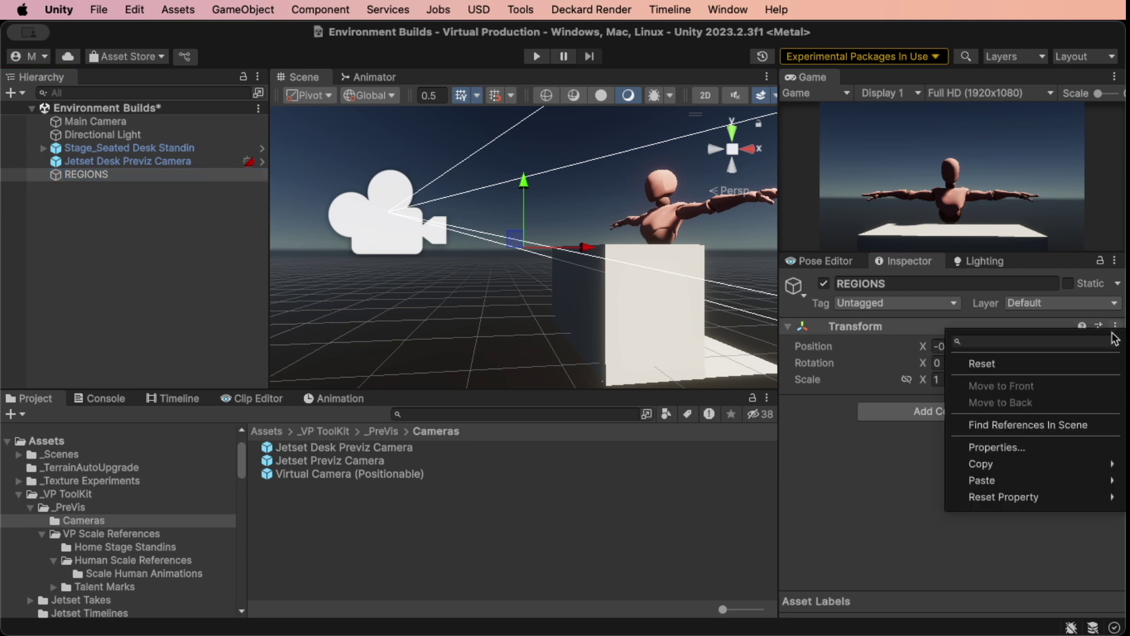
{"action": "left_click", "coordinate": [1070, 365]}
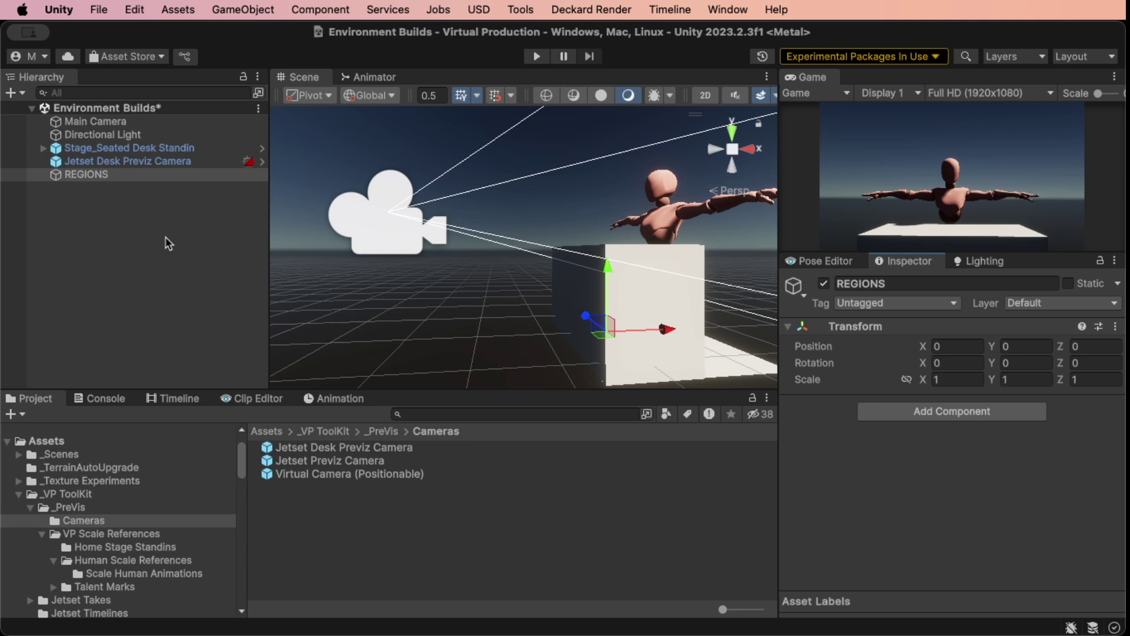
- Create an empty child object under REGIONS named STAGE FLOOR (WORLD ORIGIN)
{"action": "right_click", "coordinate": [88, 177]}
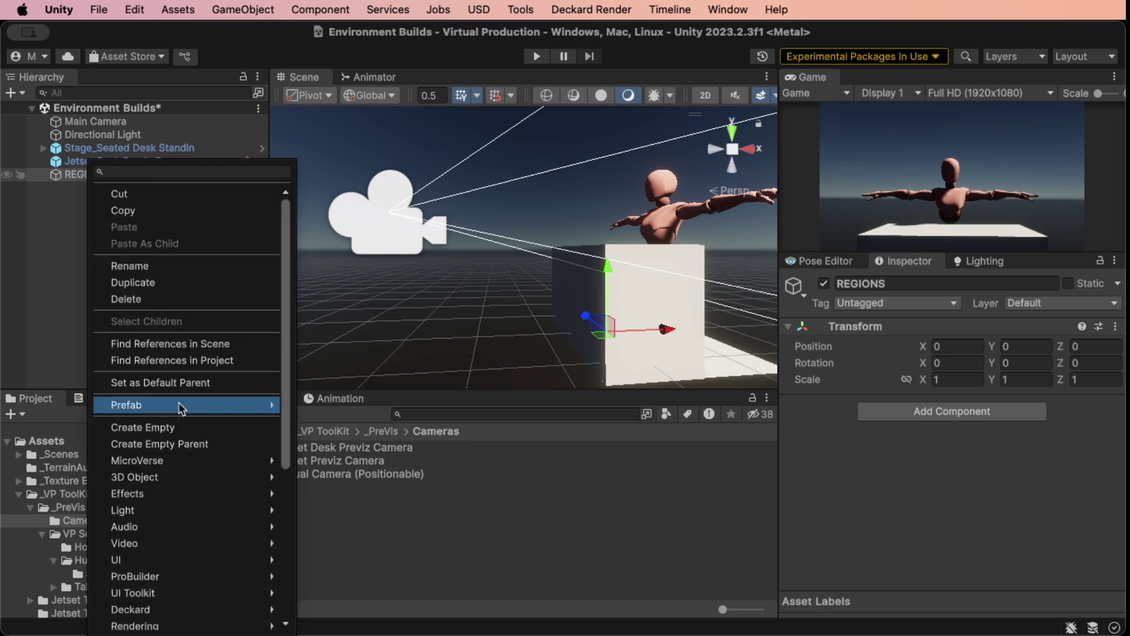
{"action": "left_click", "coordinate": [186, 427]}
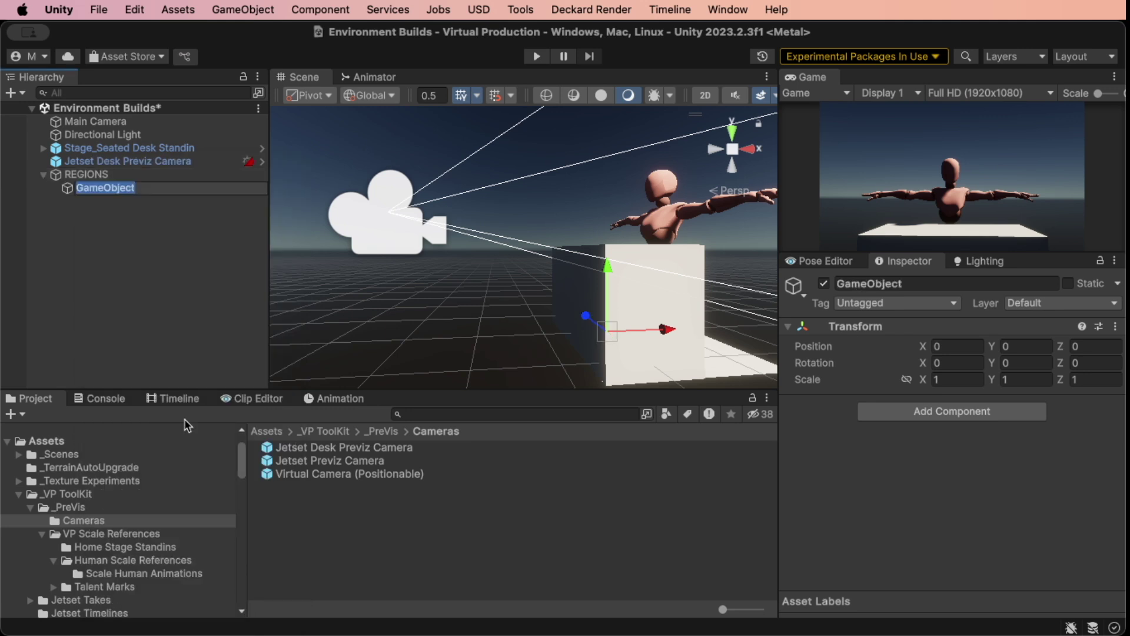
{"action": "type", "text": "STG"}
{"action": "key", "text": "BackSpace"}
{"action": "type", "text": "A"}
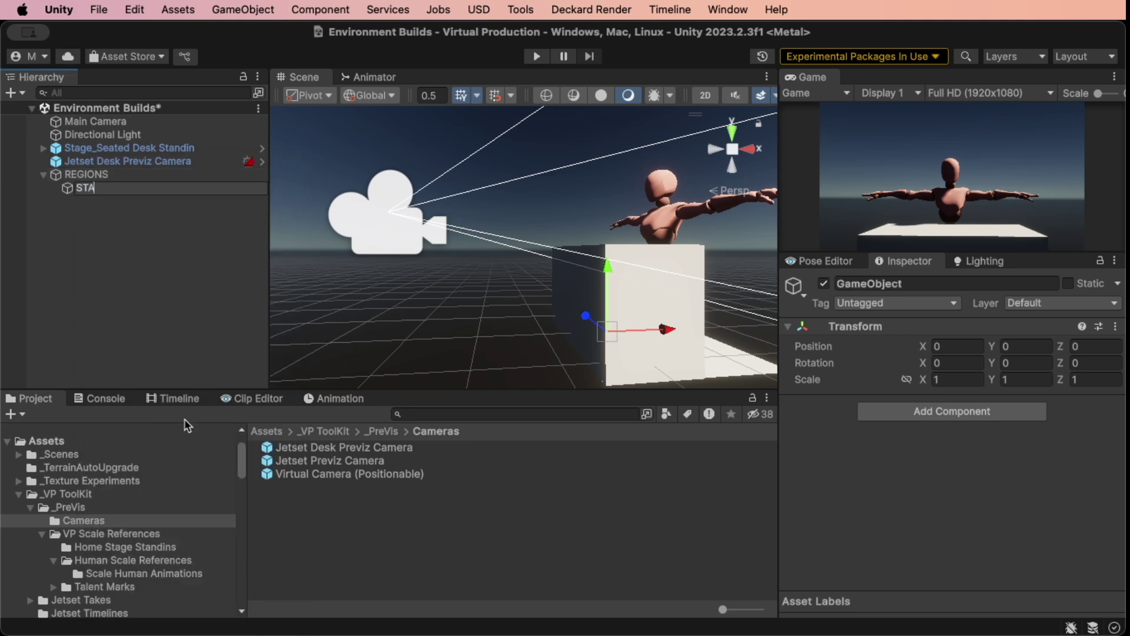
{"action": "type", "text": "GE FLOOR (WORLD ORIGIN)"}
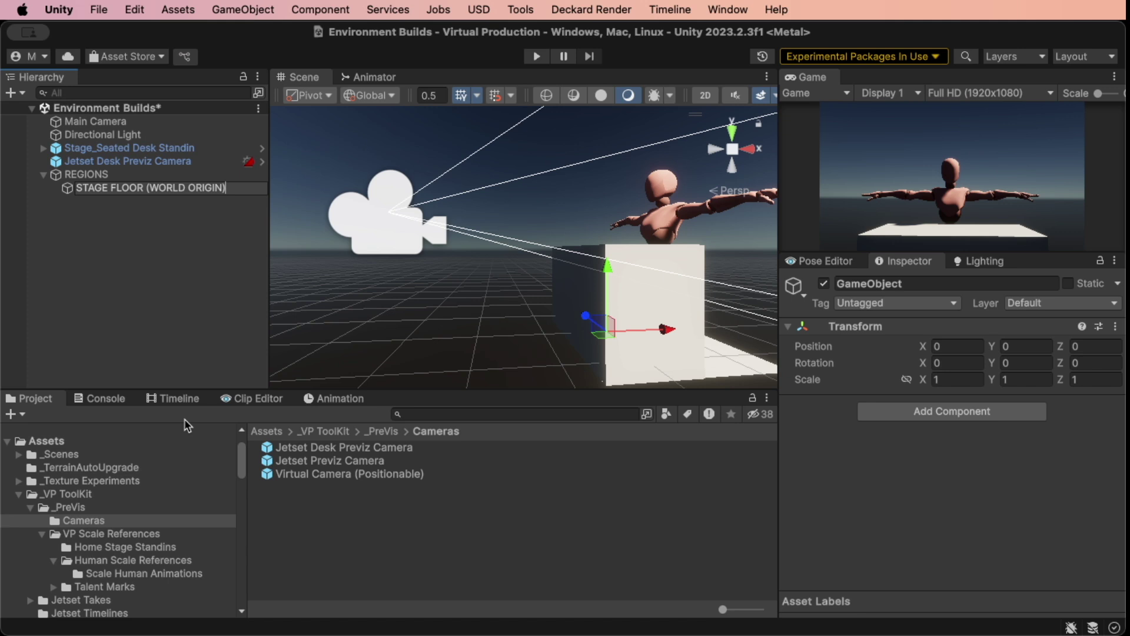
{"action": "key", "text": "Return"}
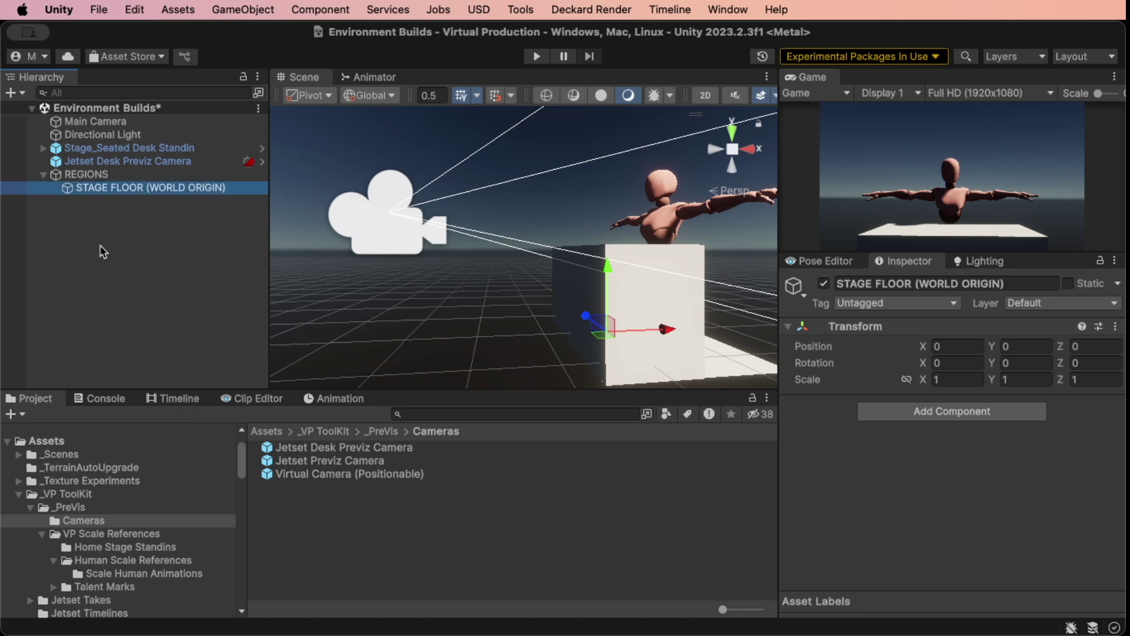
- Create an empty child under REGIONS named BACKGROUND and move it behind the seated figure to about X 10.73
{"action": "right_click_drag", "start_coordinate": [538, 326], "coordinate": [603, 354]}
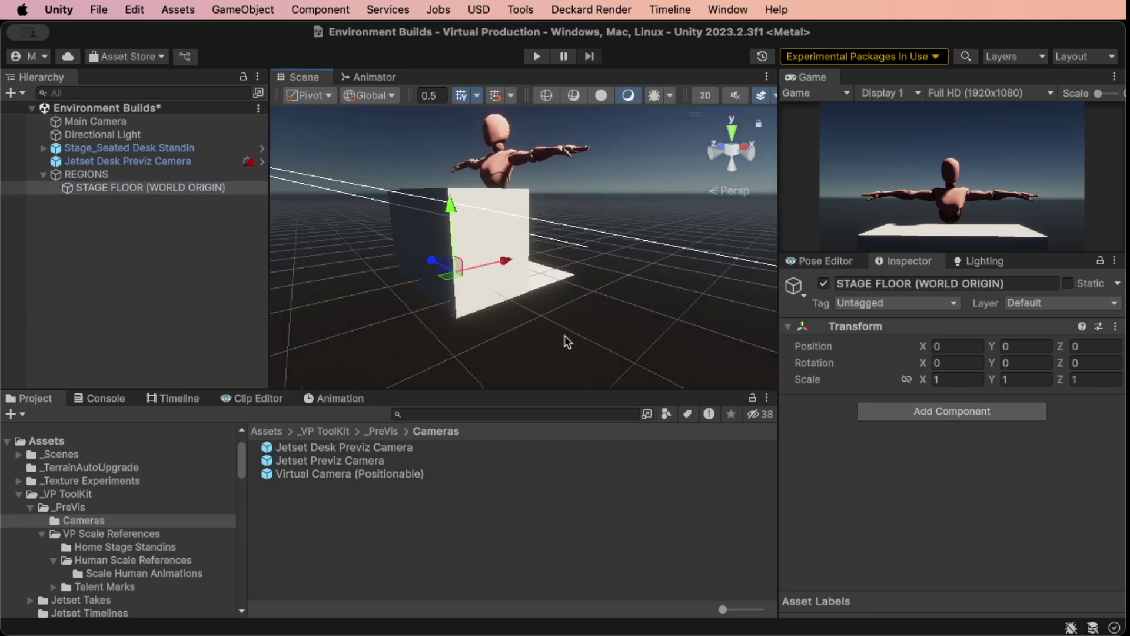
{"action": "scroll", "coordinate": [547, 334], "scroll_direction": "down", "scroll_amount": 10}
{"action": "scroll", "coordinate": [526, 313], "scroll_direction": "down", "scroll_amount": 8}
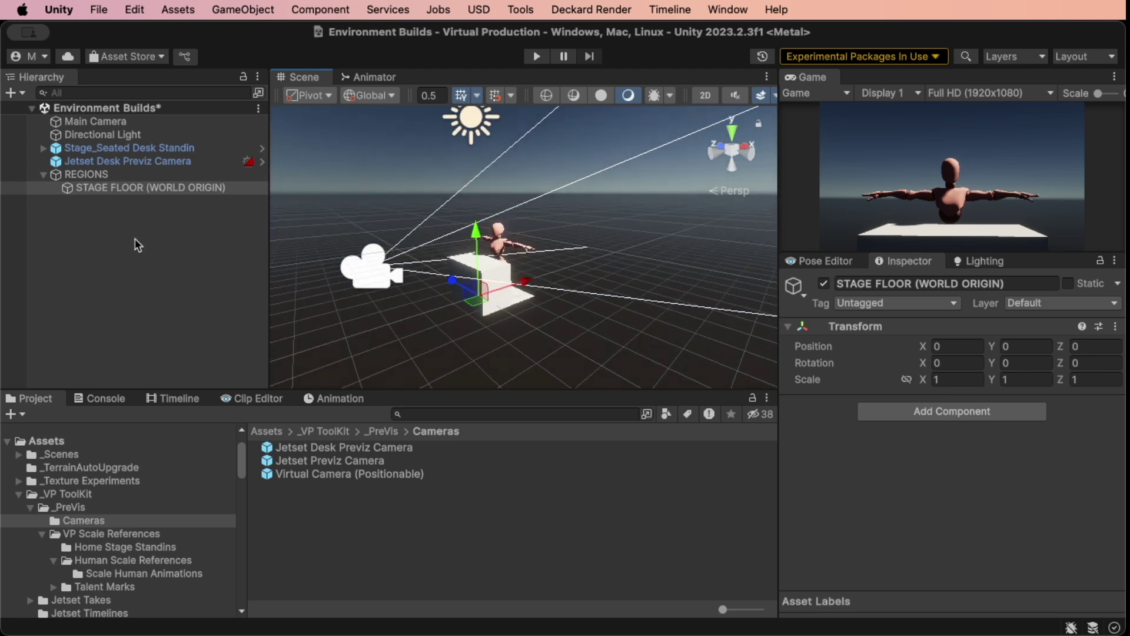
{"action": "right_click", "coordinate": [90, 175]}
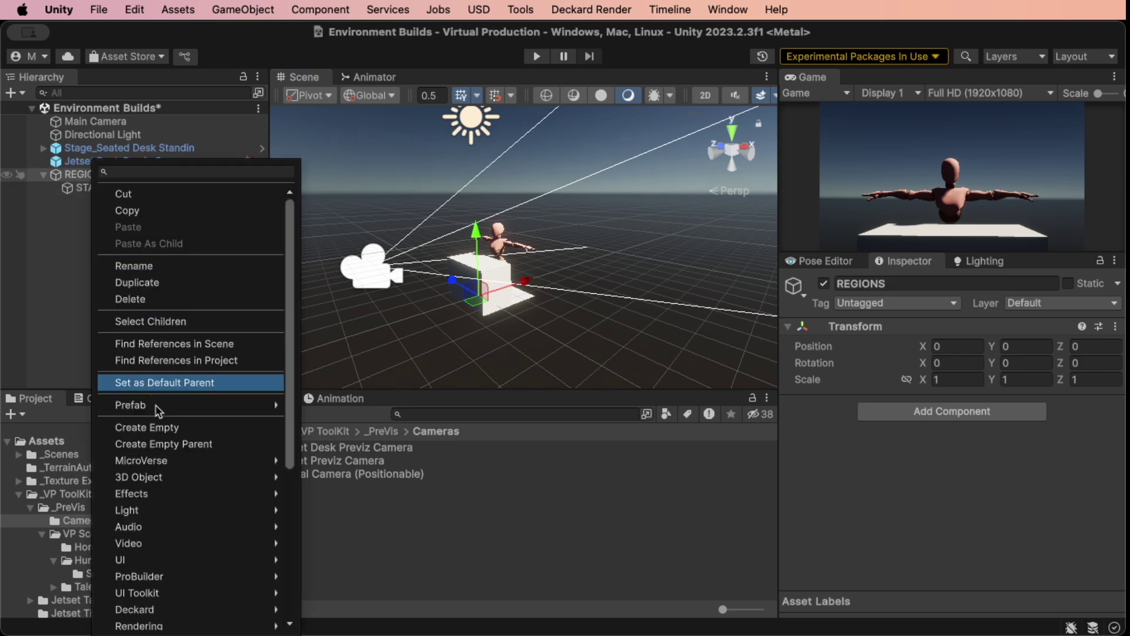
{"action": "left_click", "coordinate": [161, 425]}
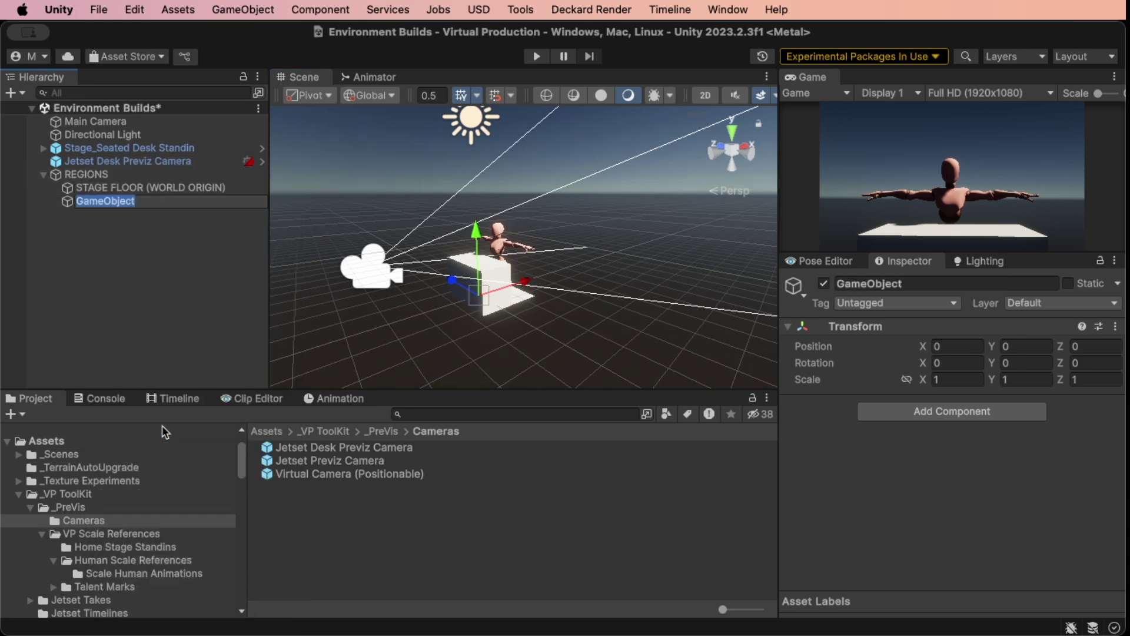
{"action": "type", "text": "BACKGROUND"}
{"action": "key", "text": "Return"}
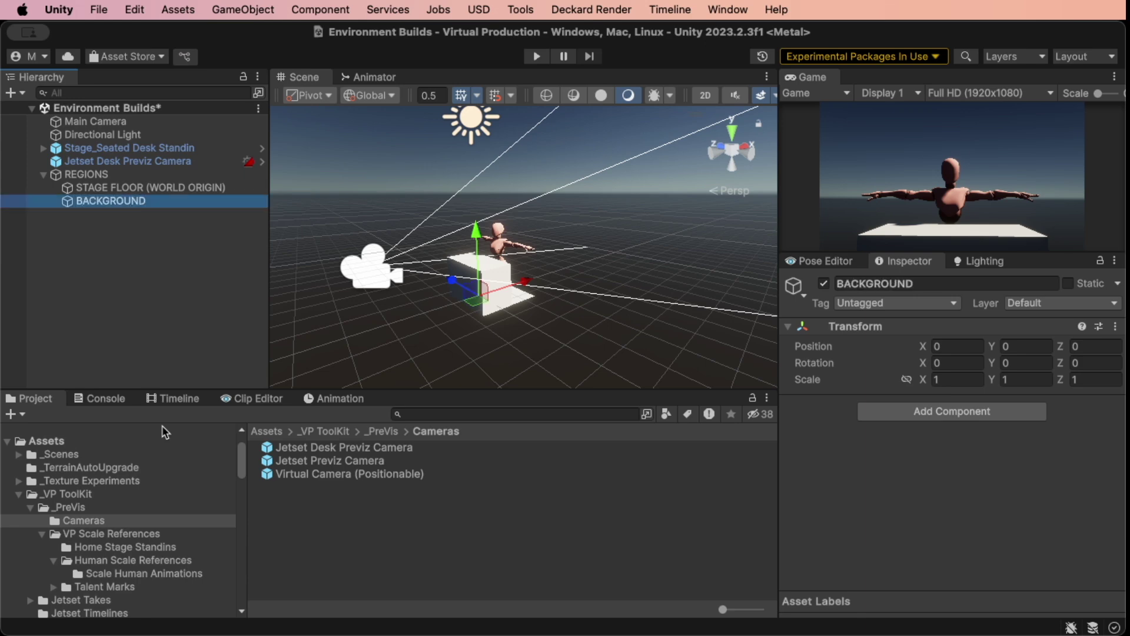
{"action": "left_click_drag", "start_coordinate": [523, 282], "coordinate": [692, 226]}
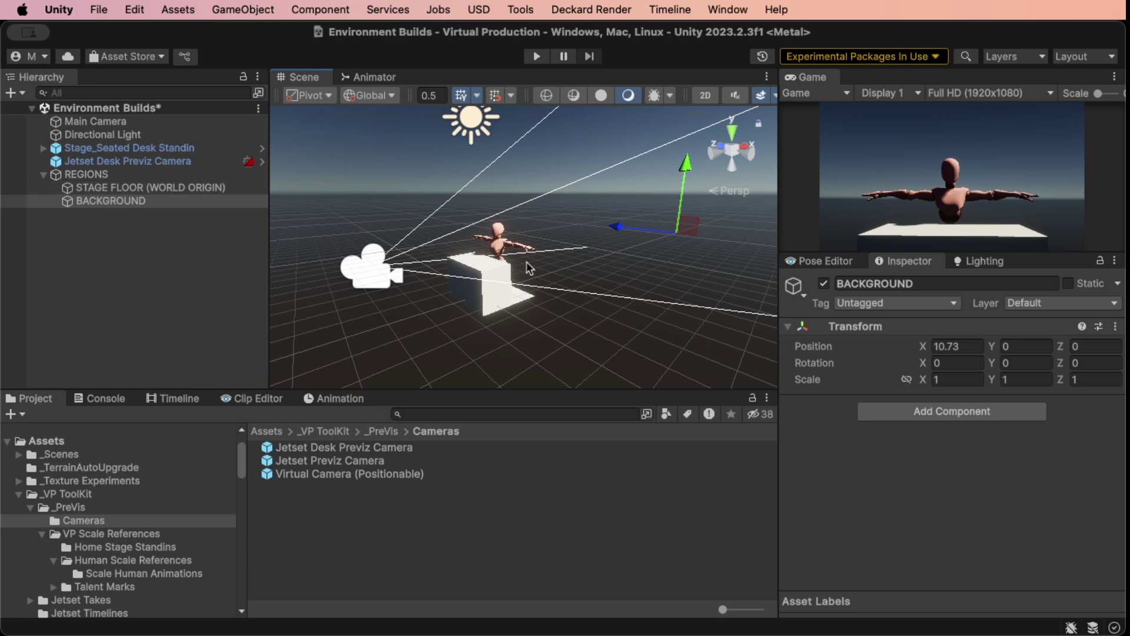
- Add a cube to the scene and move it along the X axis to about -1.86
{"action": "right_click_drag", "start_coordinate": [533, 297], "coordinate": [71, 238]}
{"action": "right_click", "coordinate": [85, 249]}
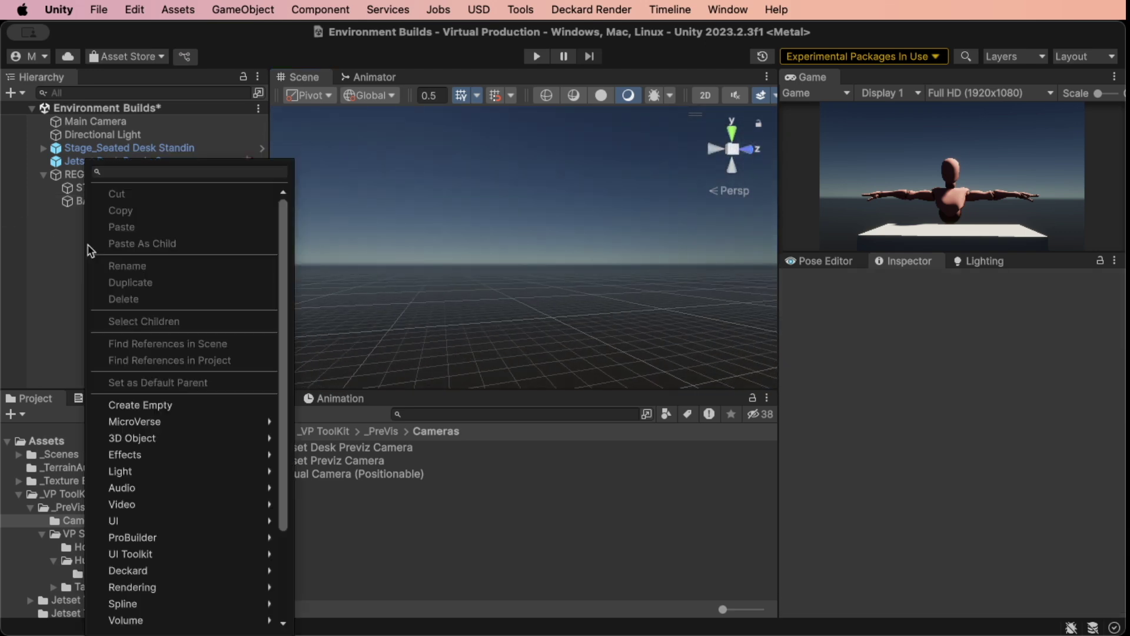
{"action": "mouse_move", "coordinate": [153, 438]}
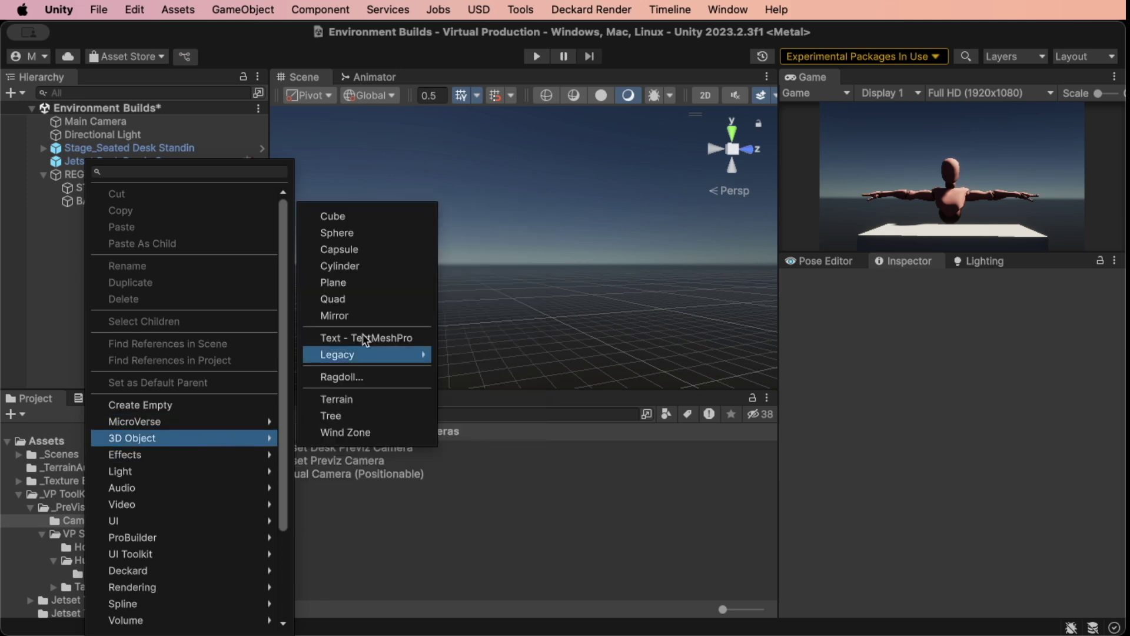
{"action": "left_click", "coordinate": [330, 215]}
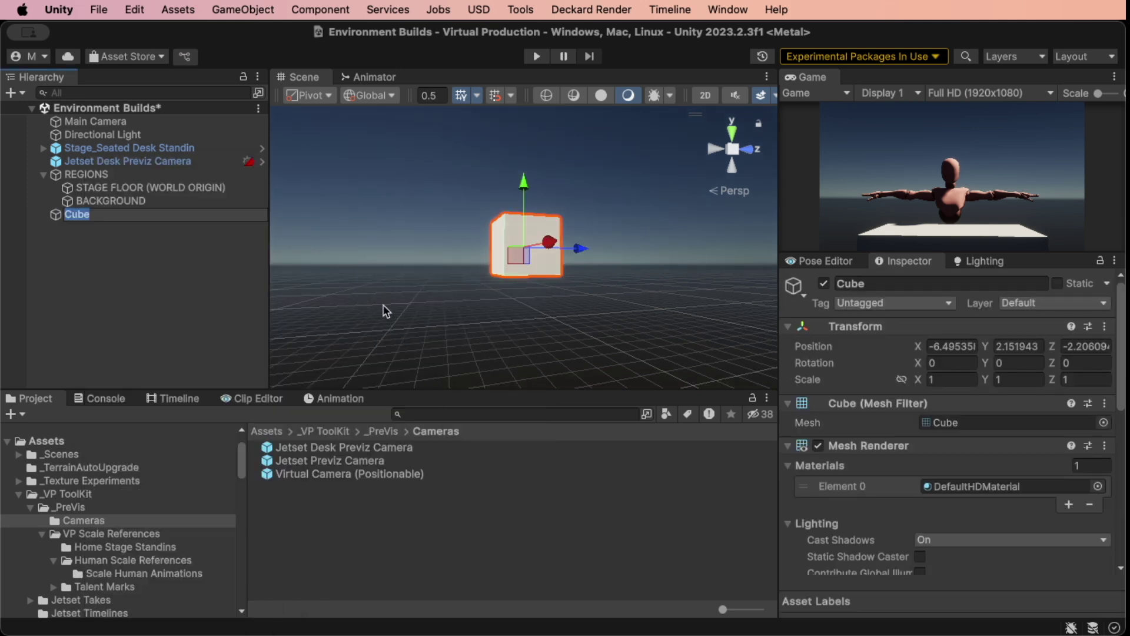
{"action": "right_click_drag", "start_coordinate": [384, 312], "coordinate": [615, 366]}
{"action": "key", "text": "s"}
{"action": "left_click_drag", "start_coordinate": [463, 234], "coordinate": [587, 261]}
{"action": "right_click_drag", "start_coordinate": [471, 343], "coordinate": [639, 203]}
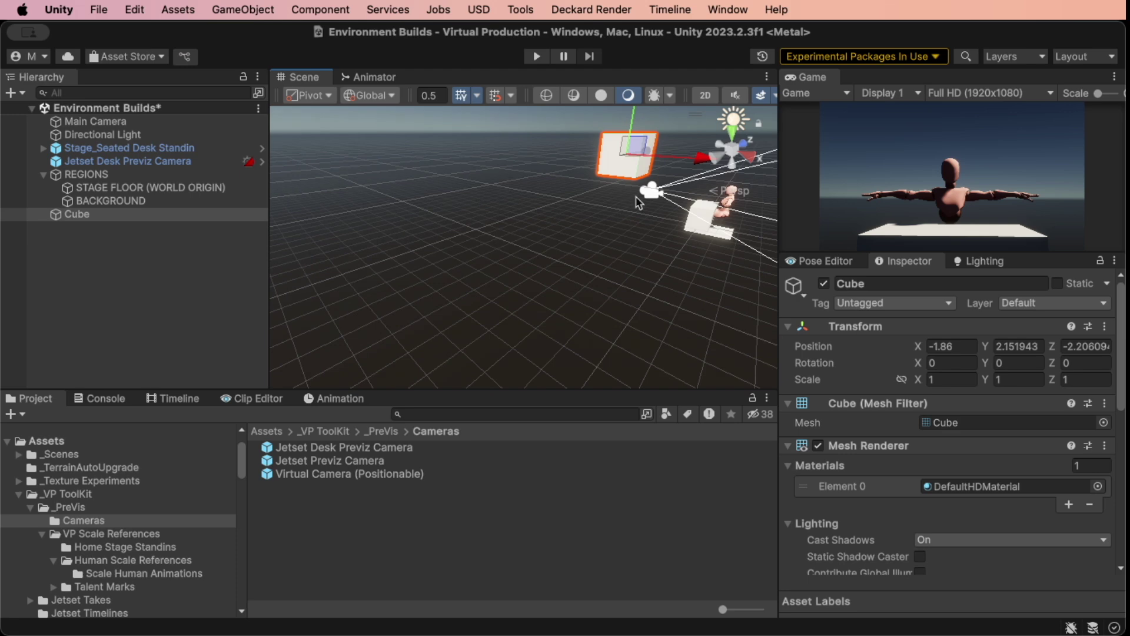
- Move the cube over the desk in top view, to about X -0.59 and Z -0.33, and delete it
{"action": "left_click", "coordinate": [730, 139]}
{"action": "scroll", "coordinate": [539, 190], "scroll_direction": "down", "scroll_amount": 3}
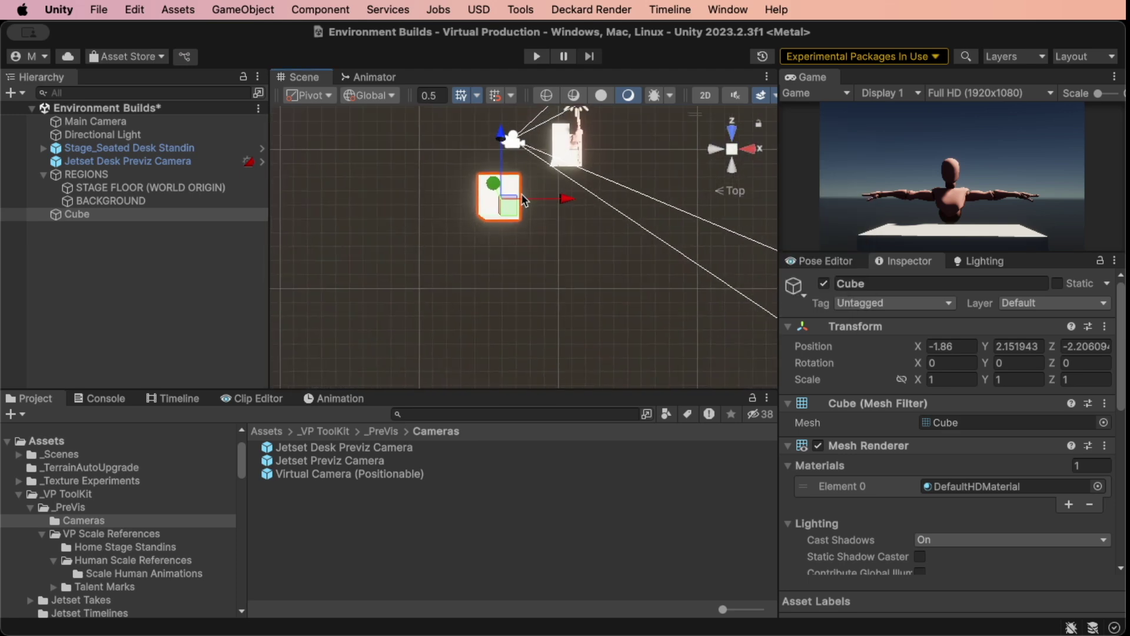
{"action": "left_click_drag", "start_coordinate": [503, 203], "coordinate": [577, 118]}
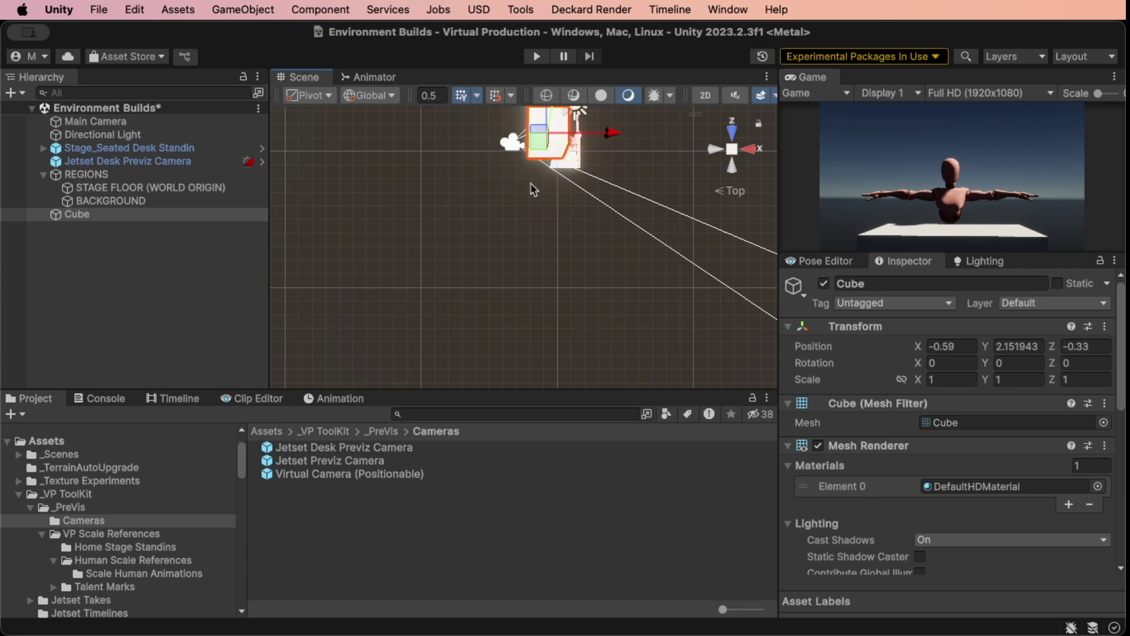
{"action": "key", "text": "super+BackSpace"}
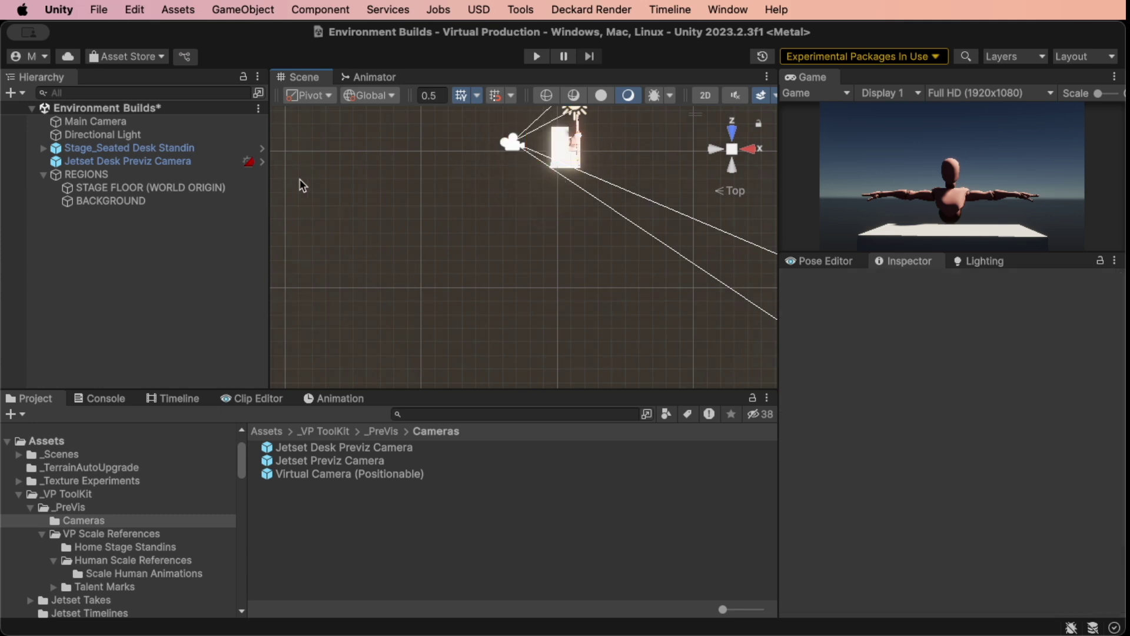
- Check where the STAGE FLOOR (WORLD ORIGIN) and BACKGROUND region objects sit in the scene
{"action": "left_click_drag", "start_coordinate": [506, 318], "coordinate": [671, 303], "text": "alt"}
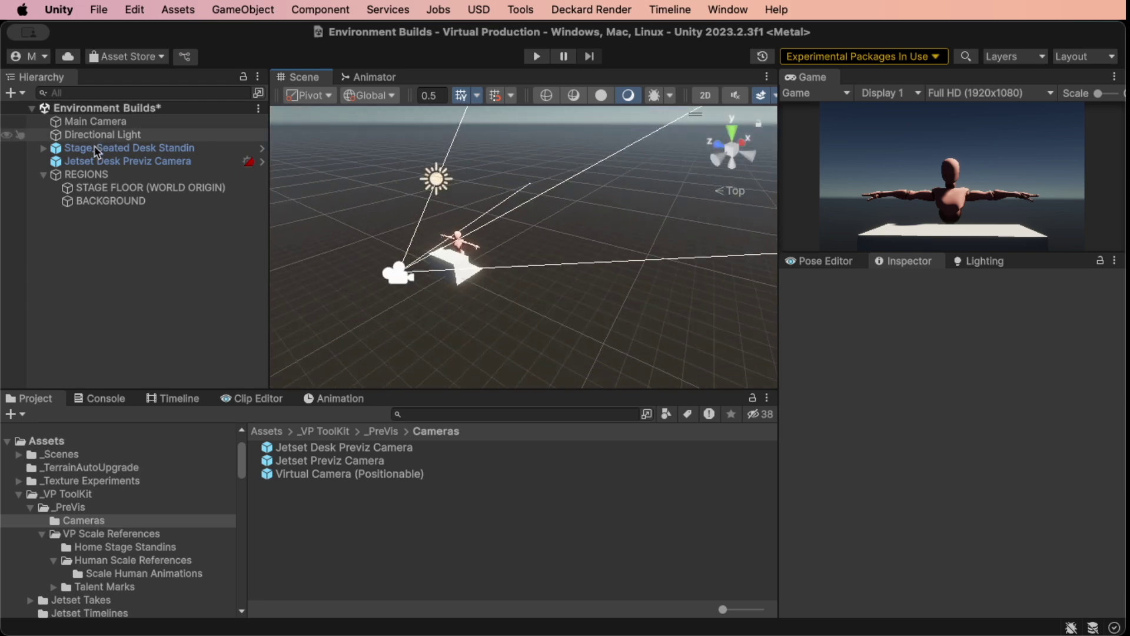
{"action": "left_click", "coordinate": [123, 190]}
{"action": "left_click", "coordinate": [112, 200]}
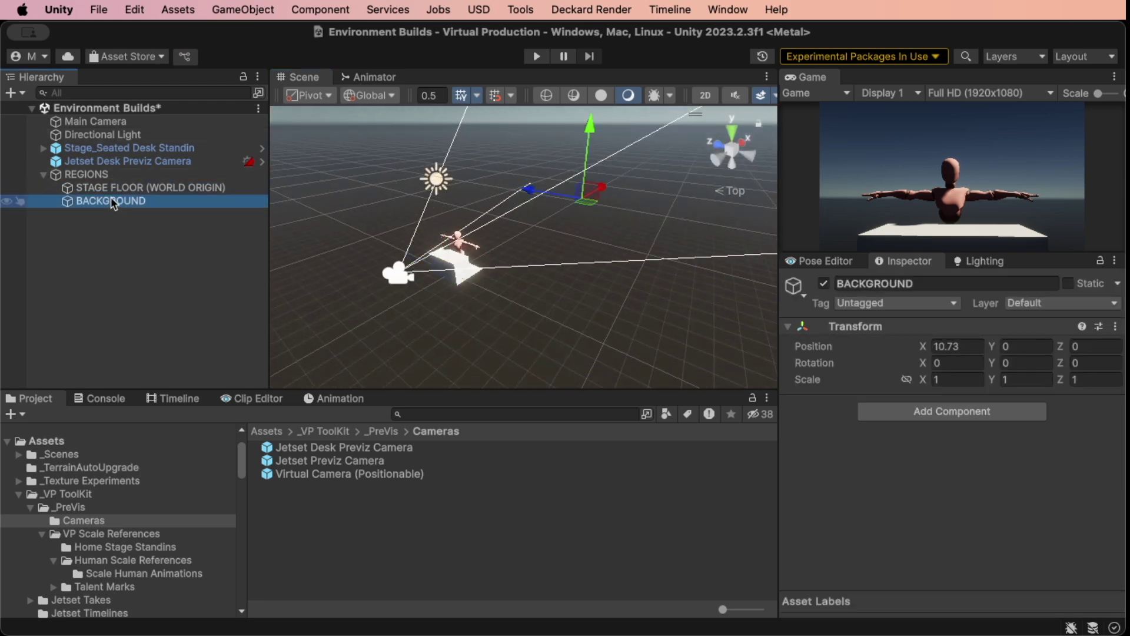
- Add a cube as a child of the BACKGROUND region object
{"action": "right_click", "coordinate": [79, 207]}
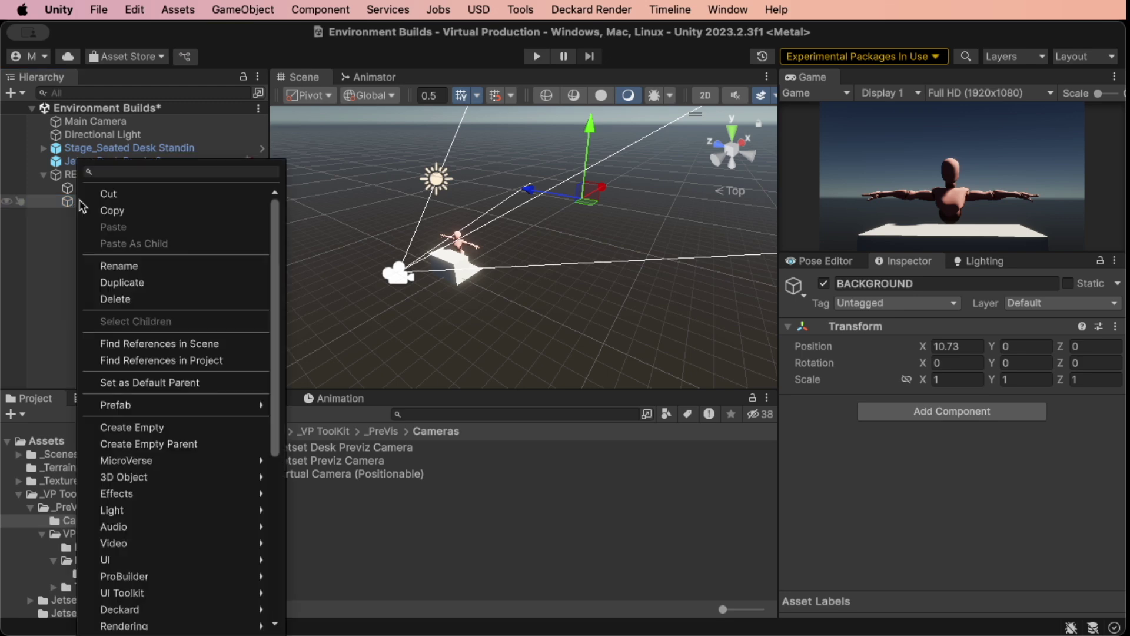
{"action": "mouse_move", "coordinate": [199, 478]}
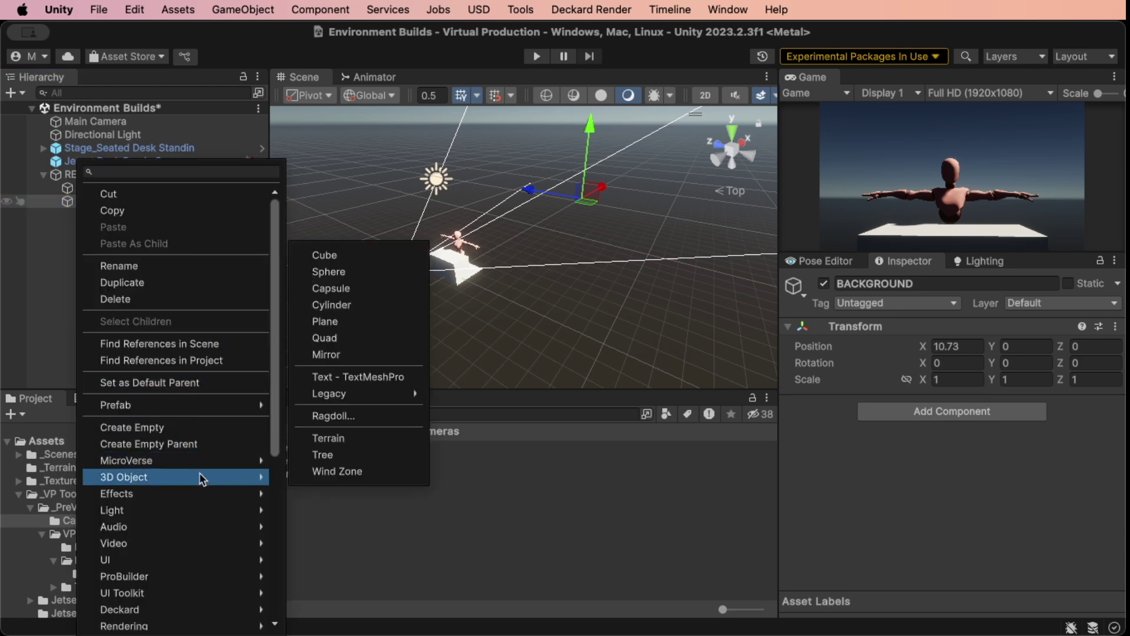
{"action": "left_click", "coordinate": [346, 256]}
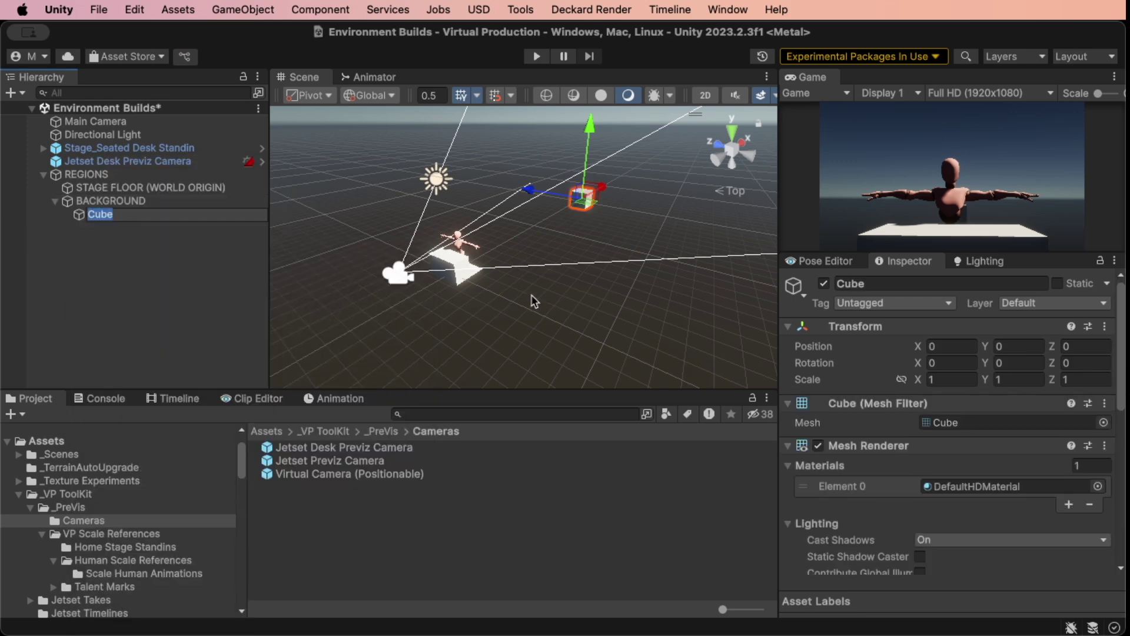
- Add a capsule as a child of the BACKGROUND region object and frame it in the Scene view
{"action": "right_click_drag", "start_coordinate": [364, 271], "coordinate": [286, 236]}
{"action": "right_click", "coordinate": [129, 203]}
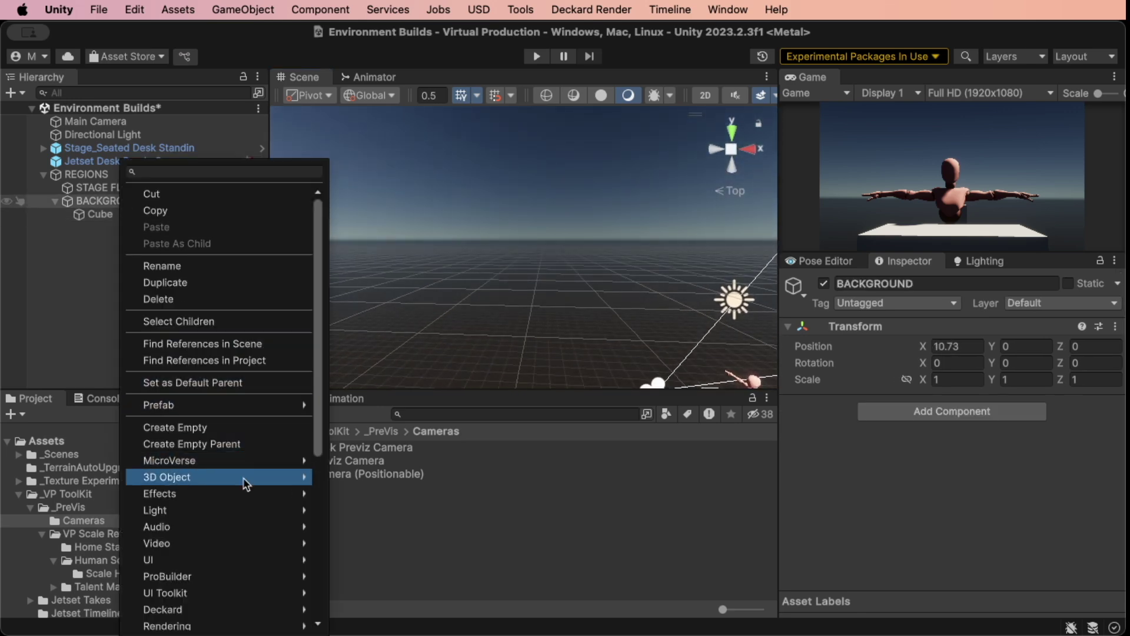
{"action": "mouse_move", "coordinate": [246, 484]}
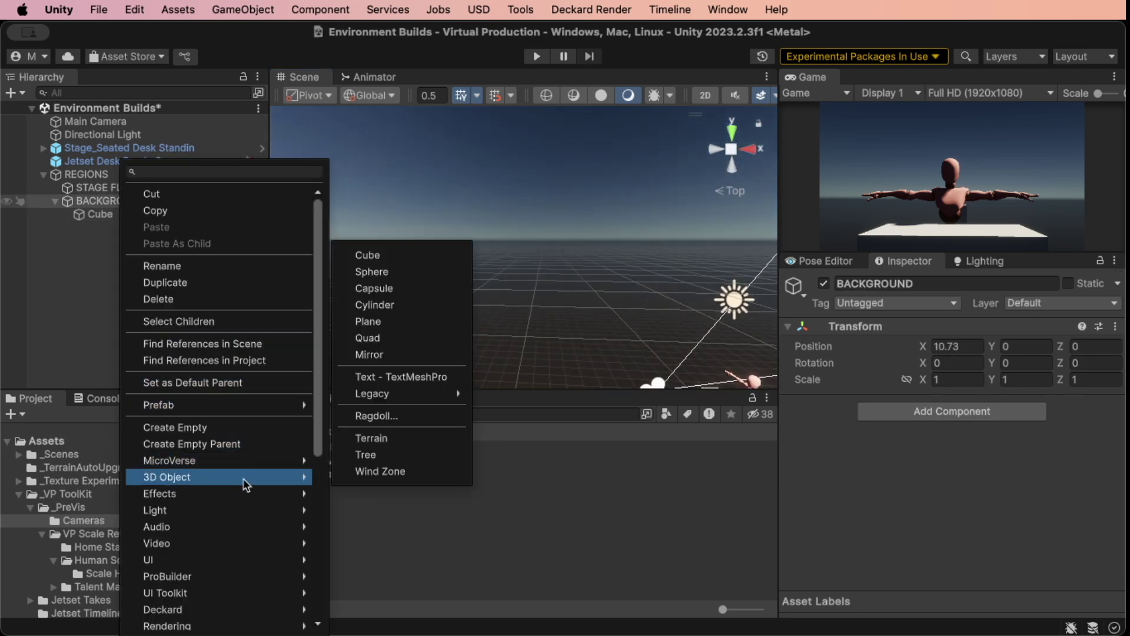
{"action": "left_click", "coordinate": [395, 288]}
{"action": "left_click", "coordinate": [111, 201]}
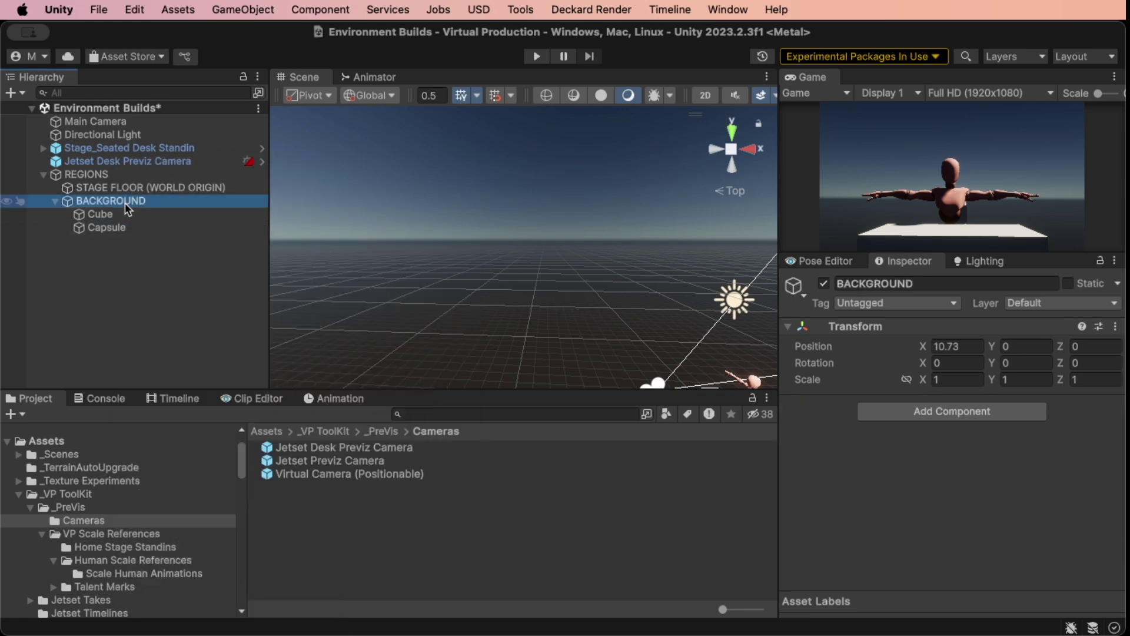
{"action": "left_click", "coordinate": [121, 229]}
{"action": "key", "text": "f"}
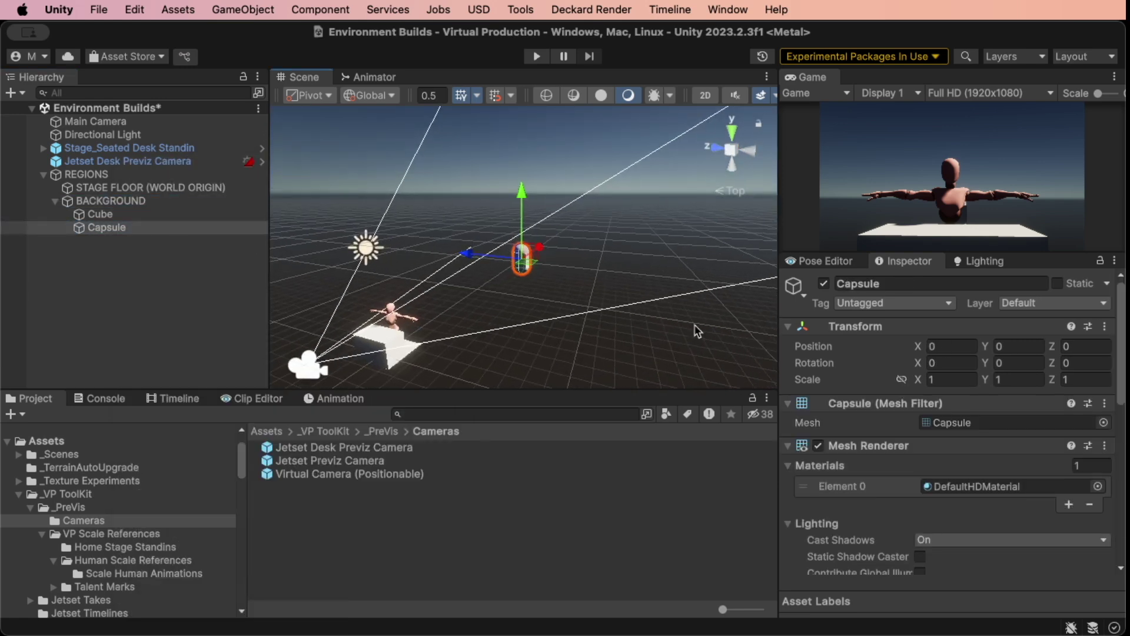
- Set the Game view to 16:9 Aspect and move the capsule along the Z axis to about 1.89
{"action": "left_click", "coordinate": [991, 93]}
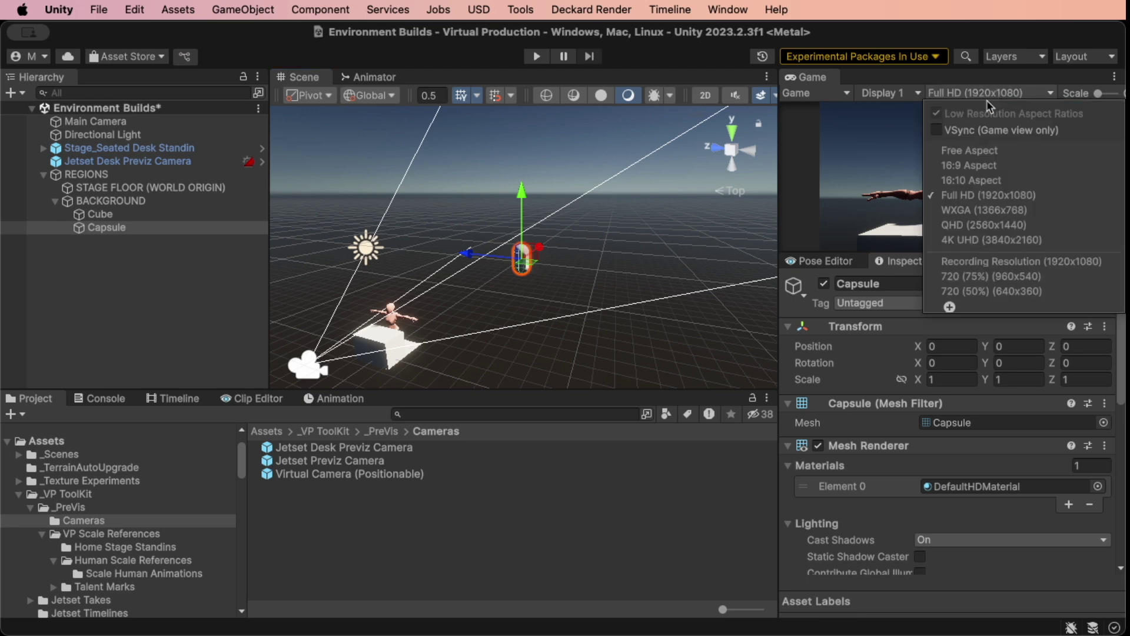
{"action": "left_click", "coordinate": [984, 167]}
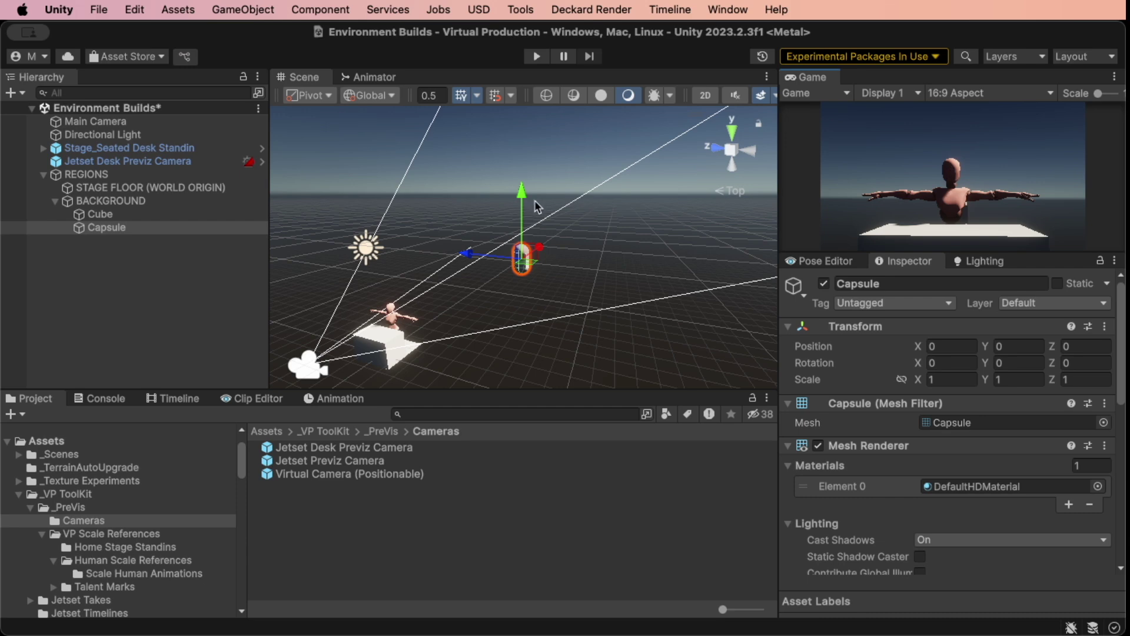
{"action": "left_click_drag", "start_coordinate": [467, 254], "coordinate": [446, 259]}
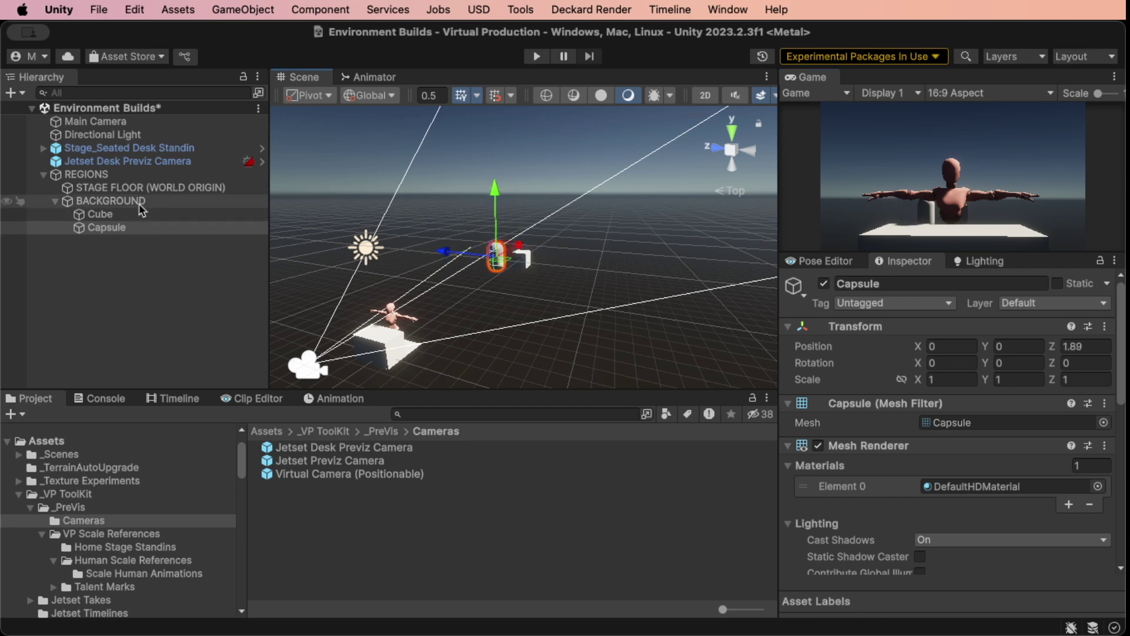
- Add a cylinder as a child of the STAGE FLOOR (WORLD ORIGIN) object
{"action": "left_click", "coordinate": [125, 186]}
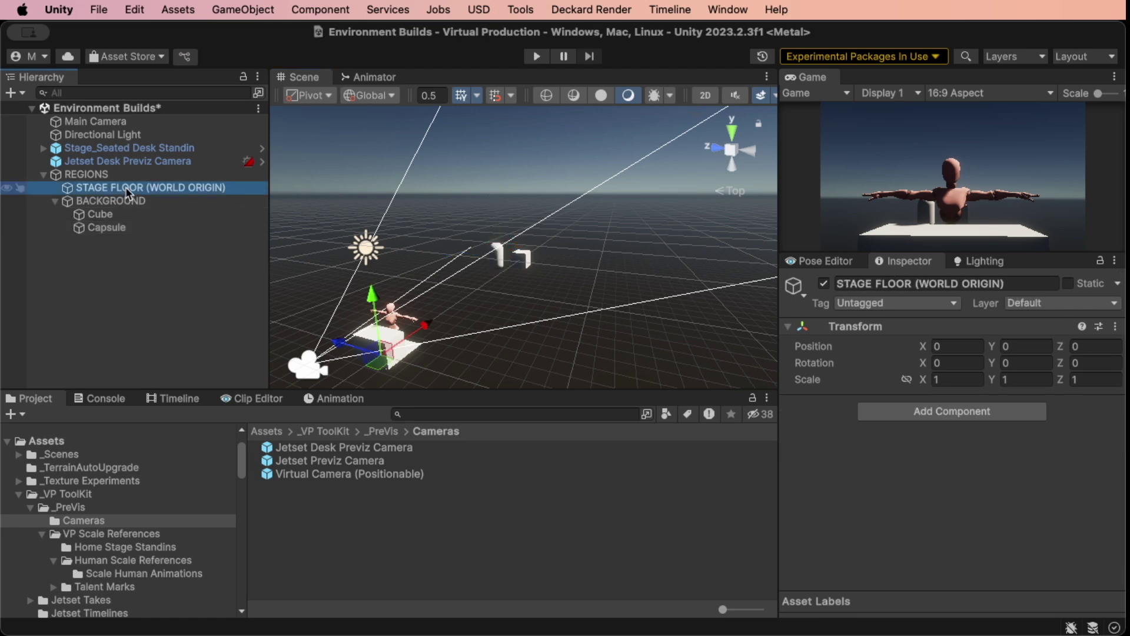
{"action": "right_click", "coordinate": [125, 186]}
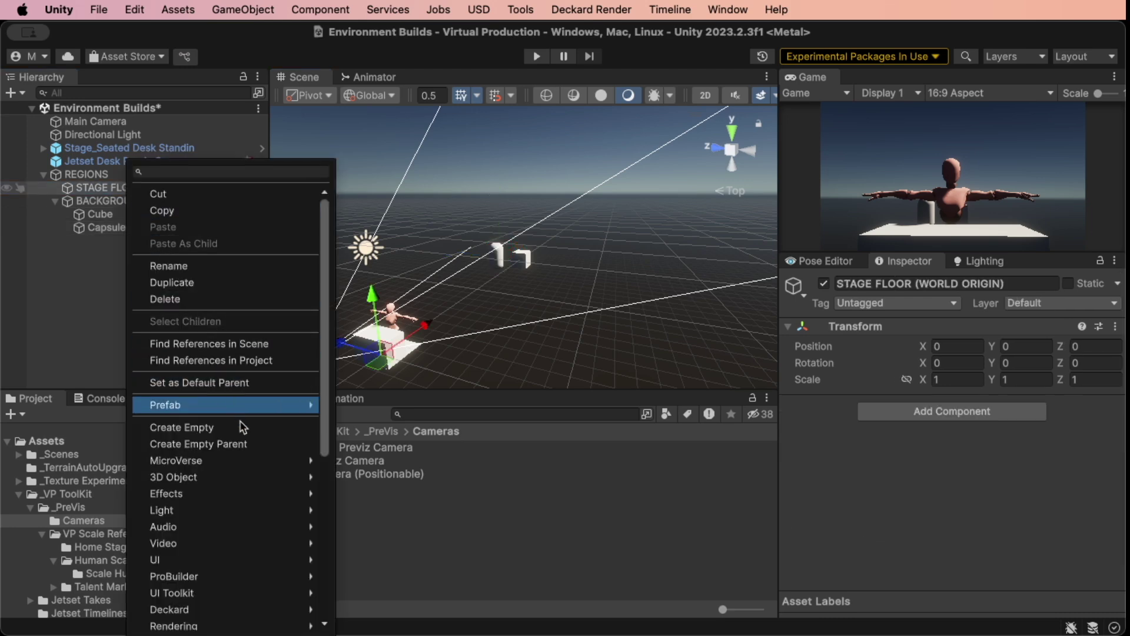
{"action": "mouse_move", "coordinate": [235, 471]}
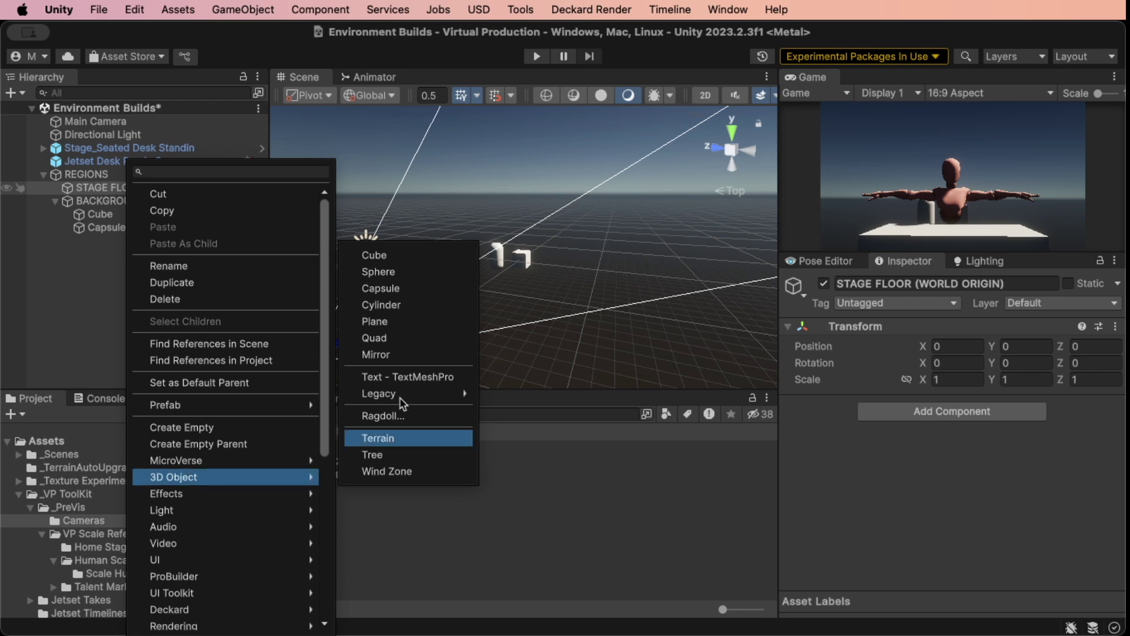
{"action": "left_click", "coordinate": [405, 309]}
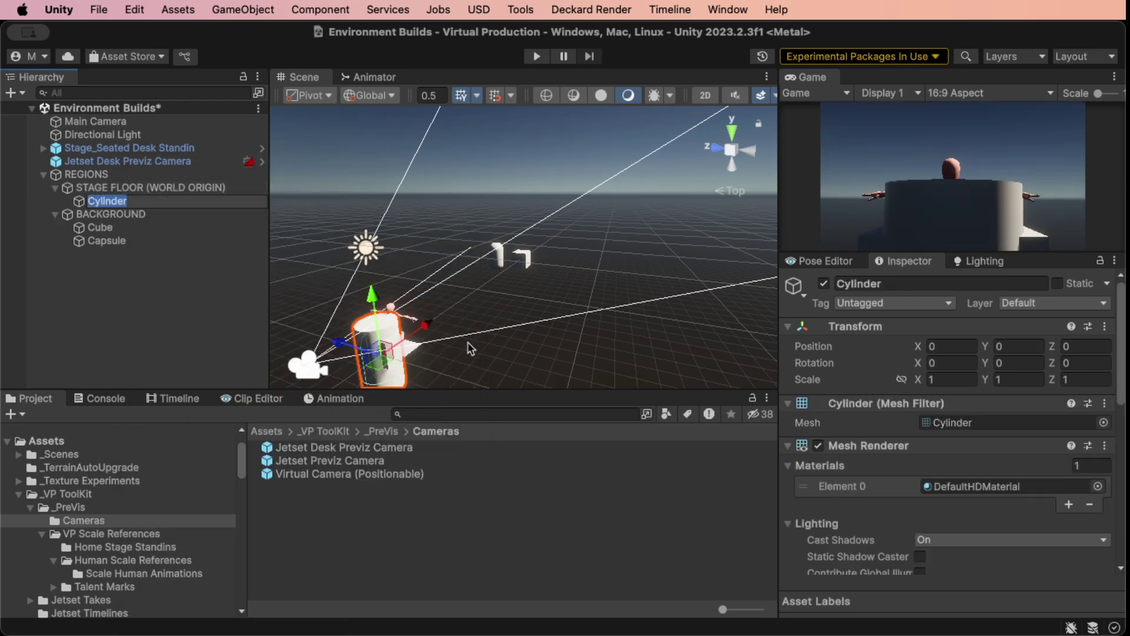
- Move the cylinder beside the desk to about X 1.3 and Z -1.02, and delete it
{"action": "right_click_drag", "start_coordinate": [468, 341], "coordinate": [414, 389]}
{"action": "left_click_drag", "start_coordinate": [439, 318], "coordinate": [489, 300]}
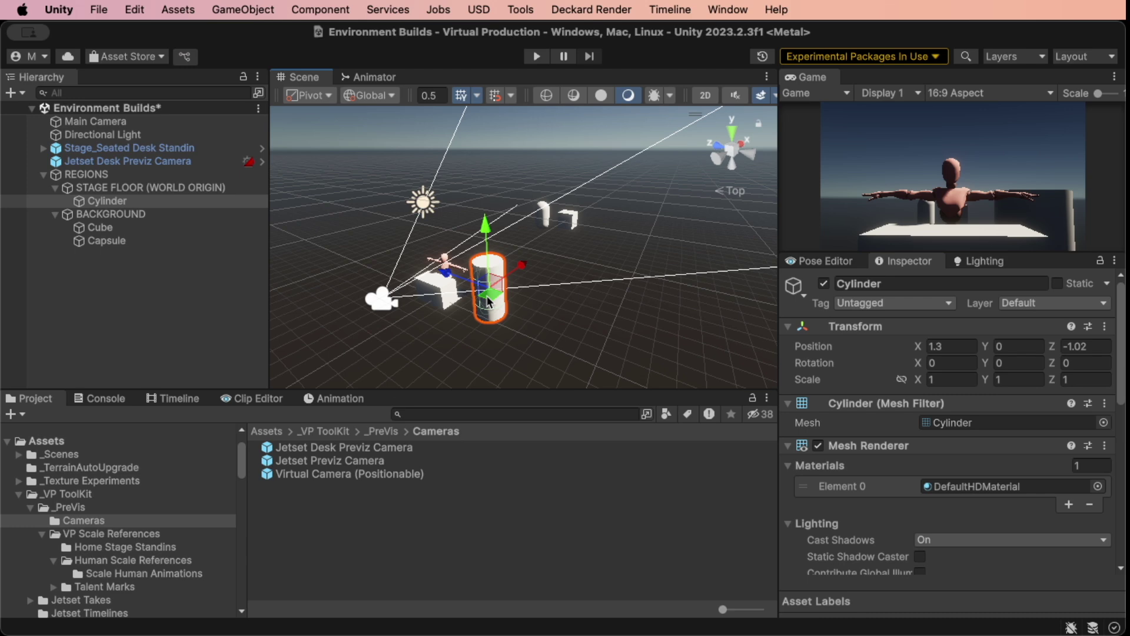
{"action": "key", "text": "Delete"}
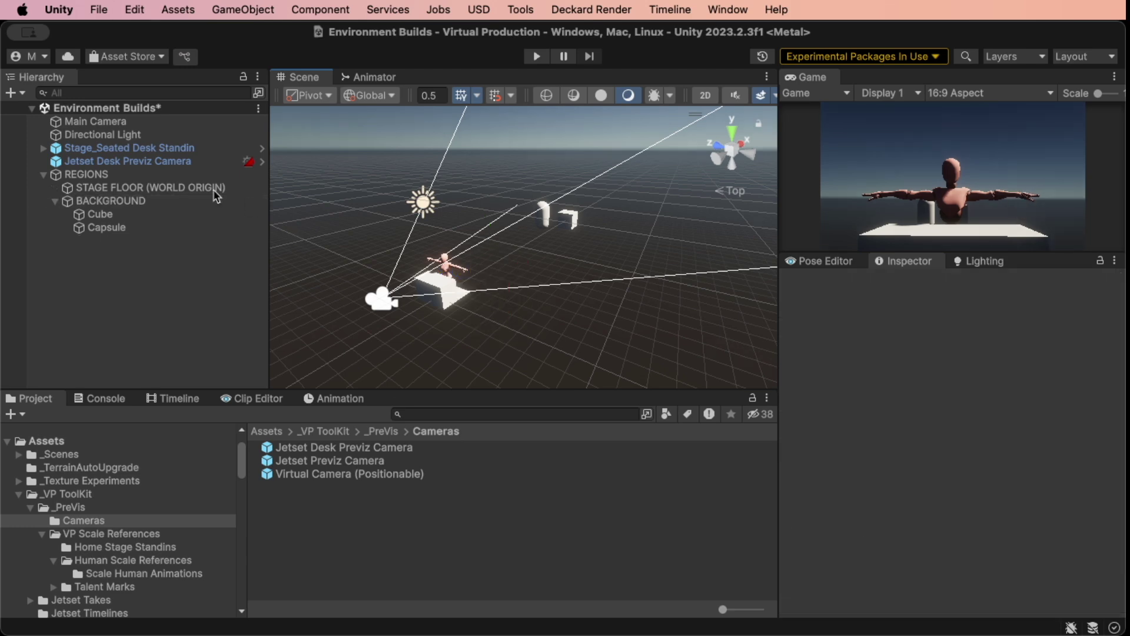
- Delete both the cube and the capsule under BACKGROUND
{"action": "left_click", "coordinate": [126, 214]}
{"action": "left_click", "coordinate": [130, 228], "text": "shift"}
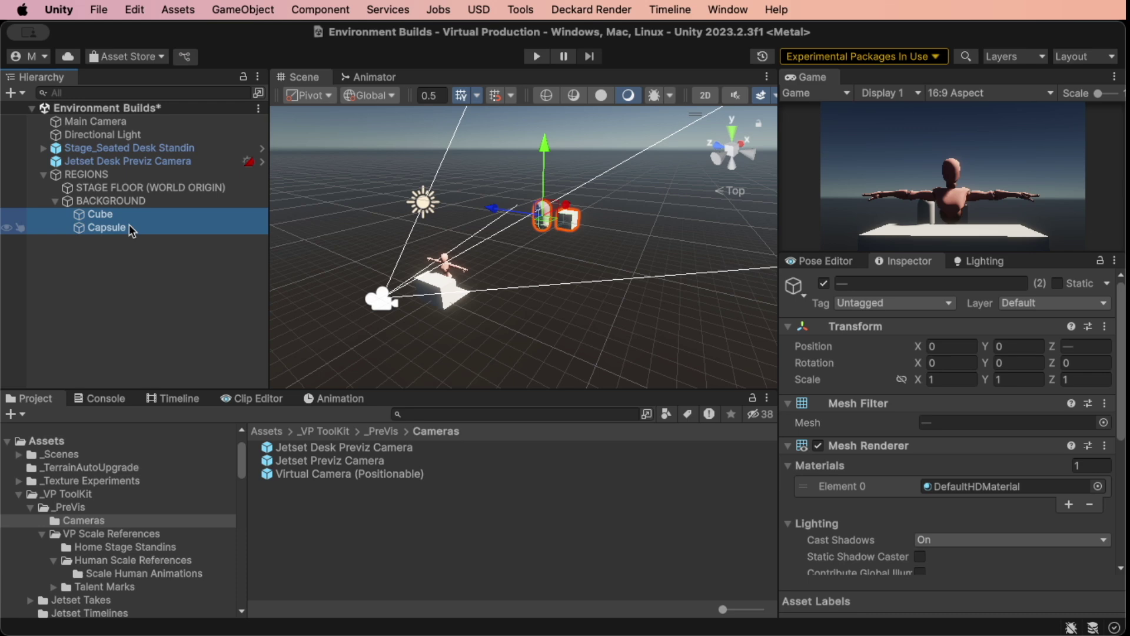
{"action": "key", "text": "Delete"}
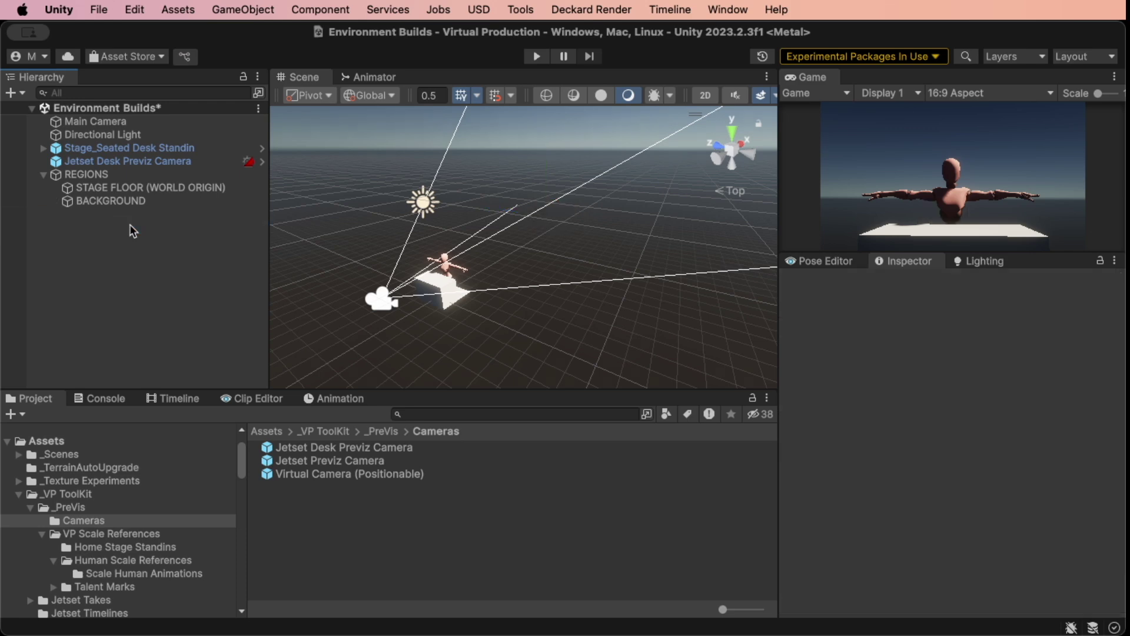
- Add a plane under STAGE FLOOR (WORLD ORIGIN), moved to about X 0.53 and scaled uniformly to about 1.76
{"action": "right_click", "coordinate": [120, 189]}
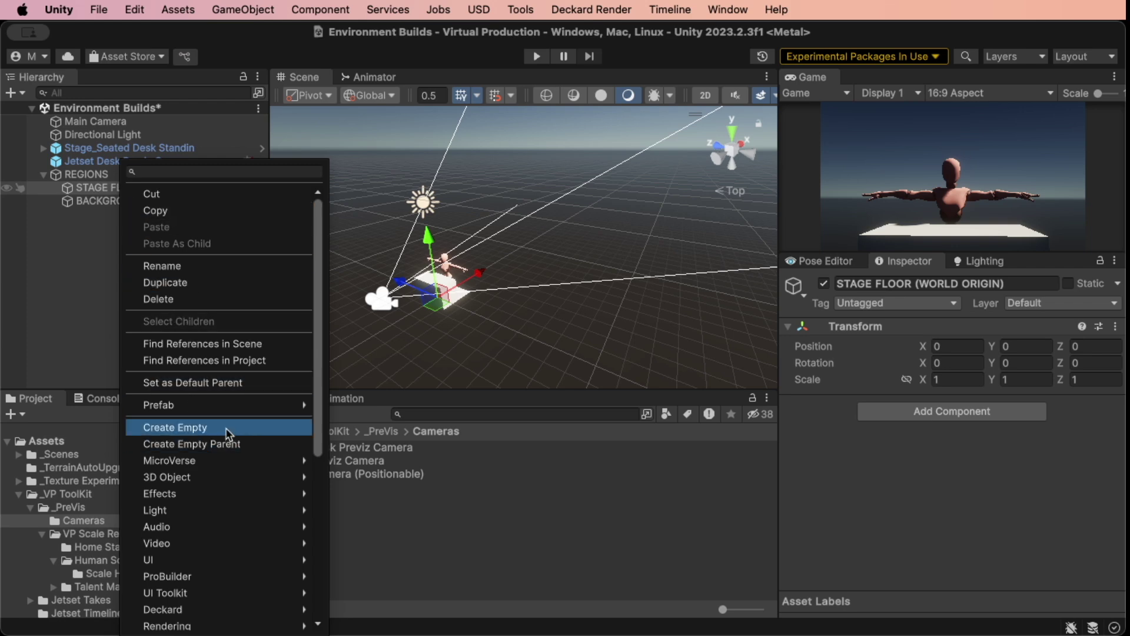
{"action": "mouse_move", "coordinate": [219, 482]}
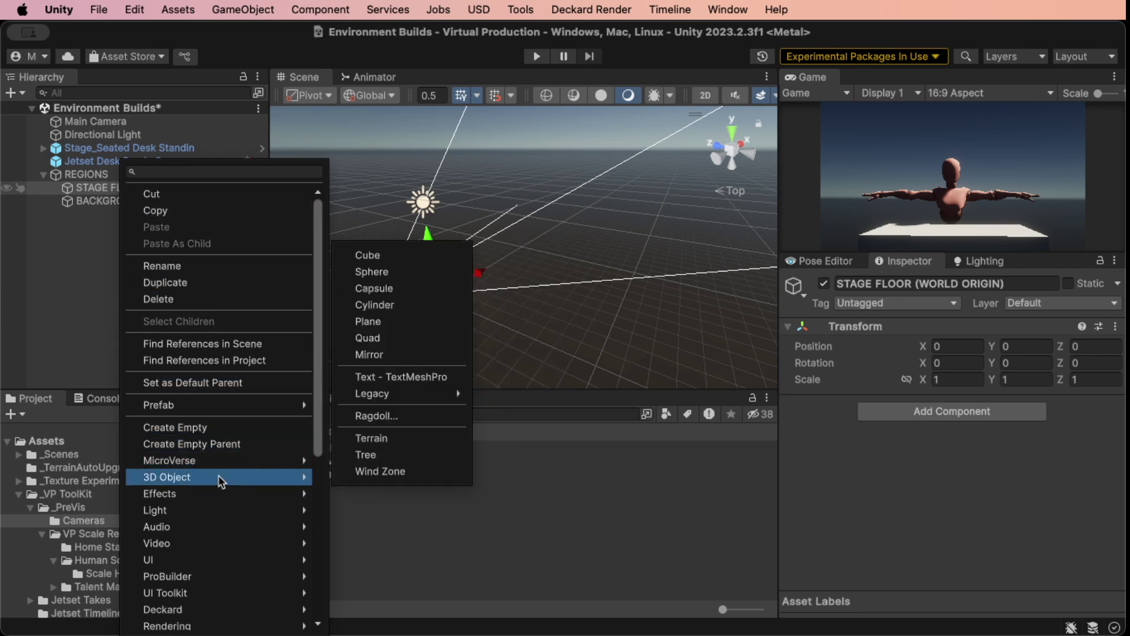
{"action": "left_click", "coordinate": [383, 322]}
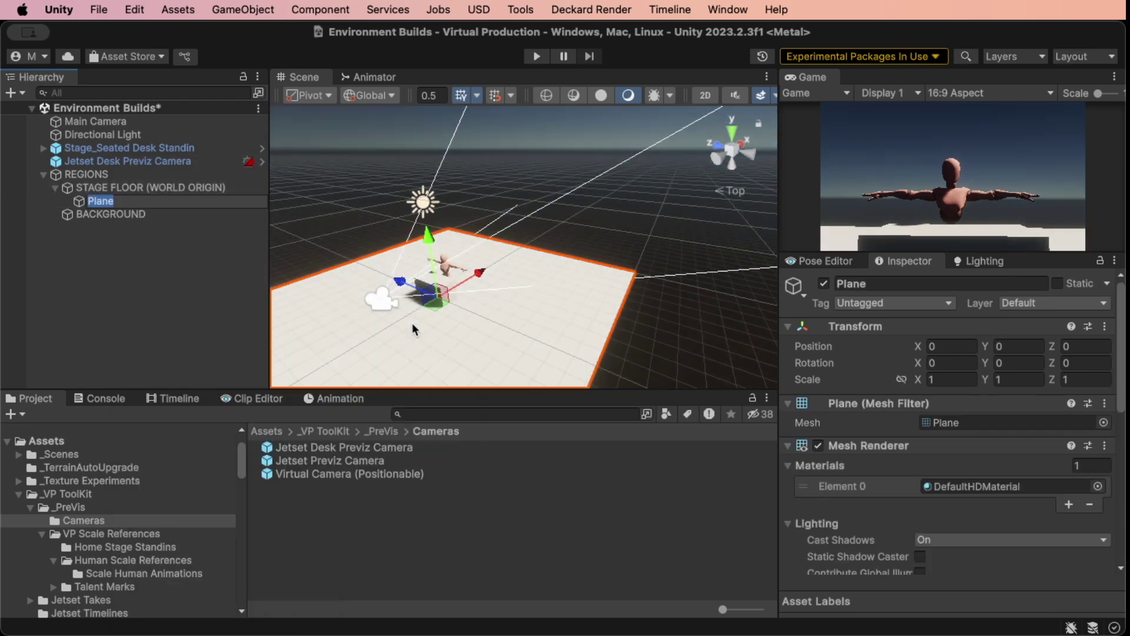
{"action": "left_click_drag", "start_coordinate": [470, 282], "coordinate": [497, 266]}
{"action": "key", "text": "r"}
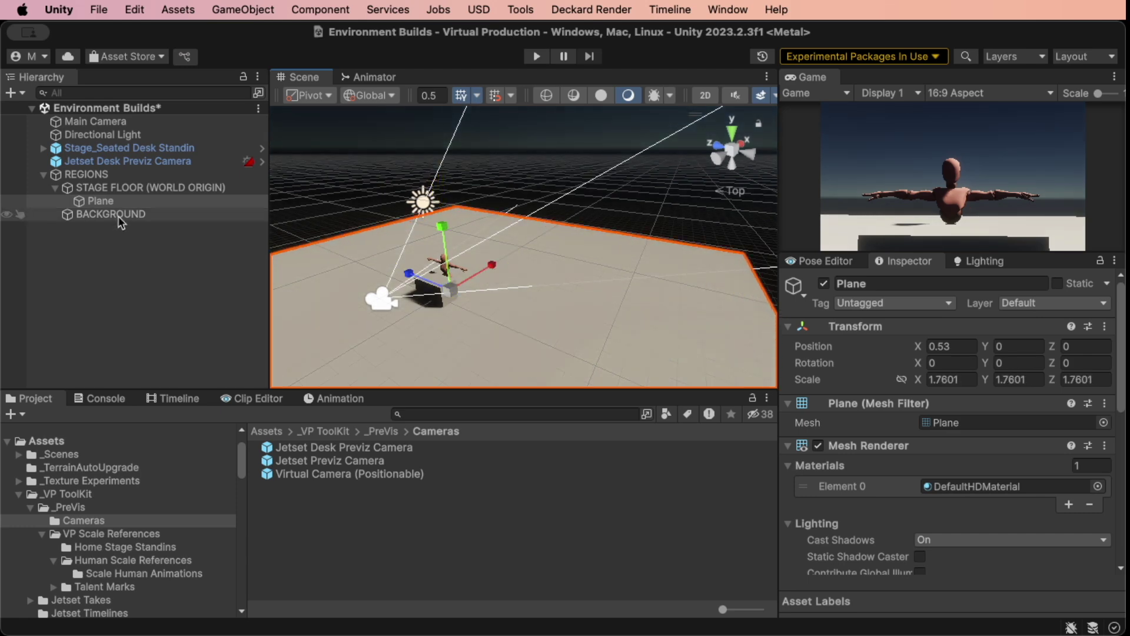
- Move the BACKGROUND object along the X axis to about 9.24, at the far edge of the floor plane
{"action": "left_click", "coordinate": [118, 216]}
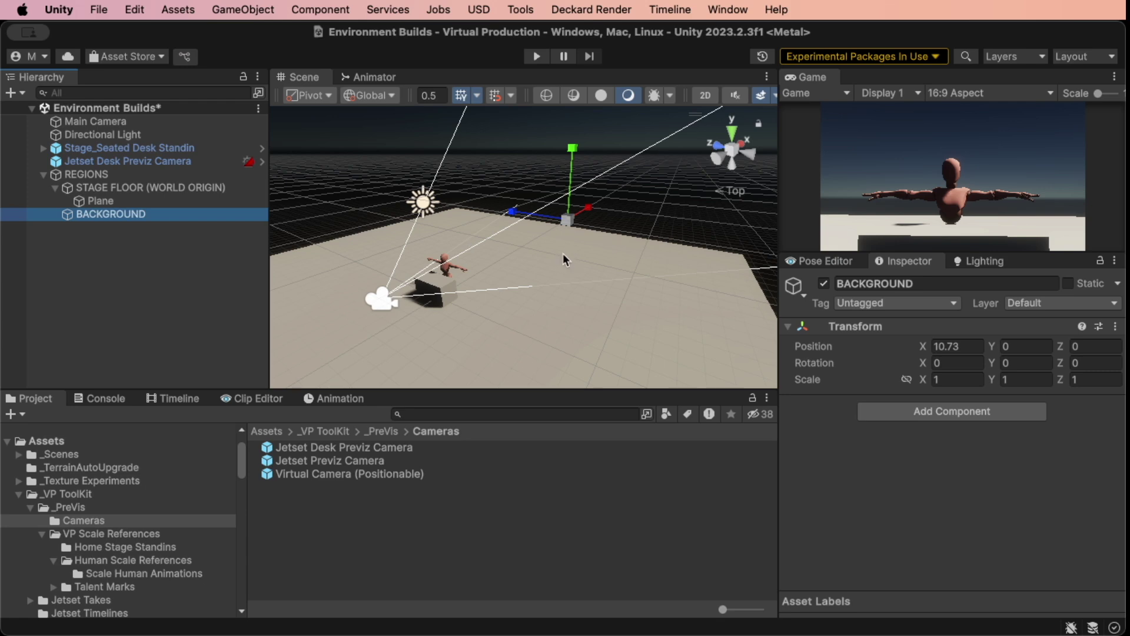
{"action": "left_click_drag", "start_coordinate": [563, 253], "coordinate": [531, 292], "text": "alt"}
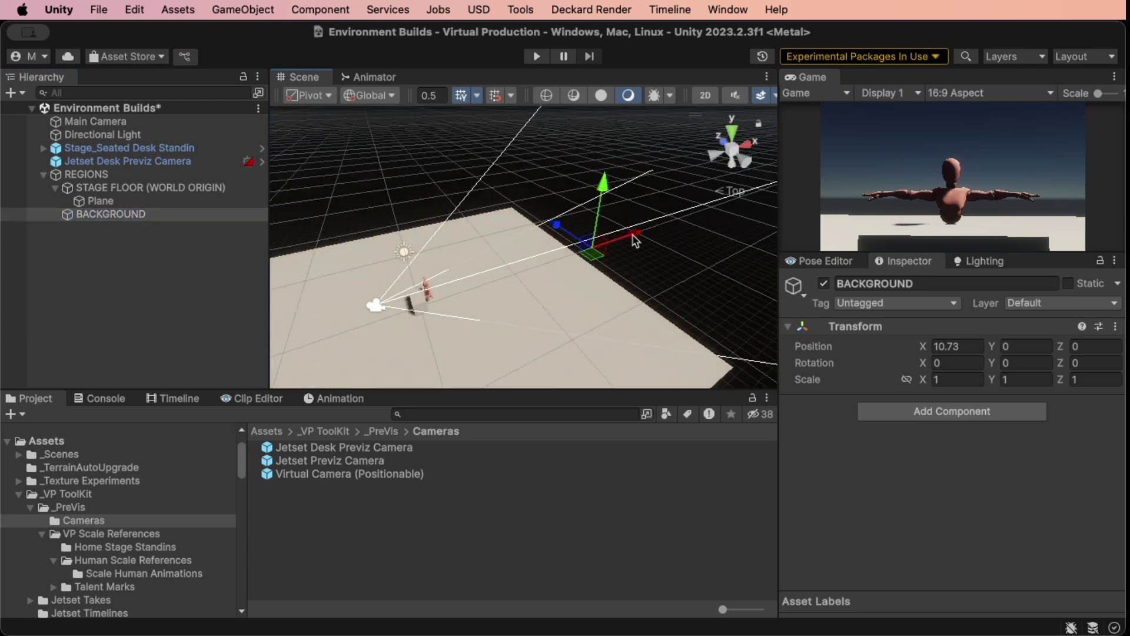
{"action": "left_click_drag", "start_coordinate": [636, 235], "coordinate": [624, 249]}
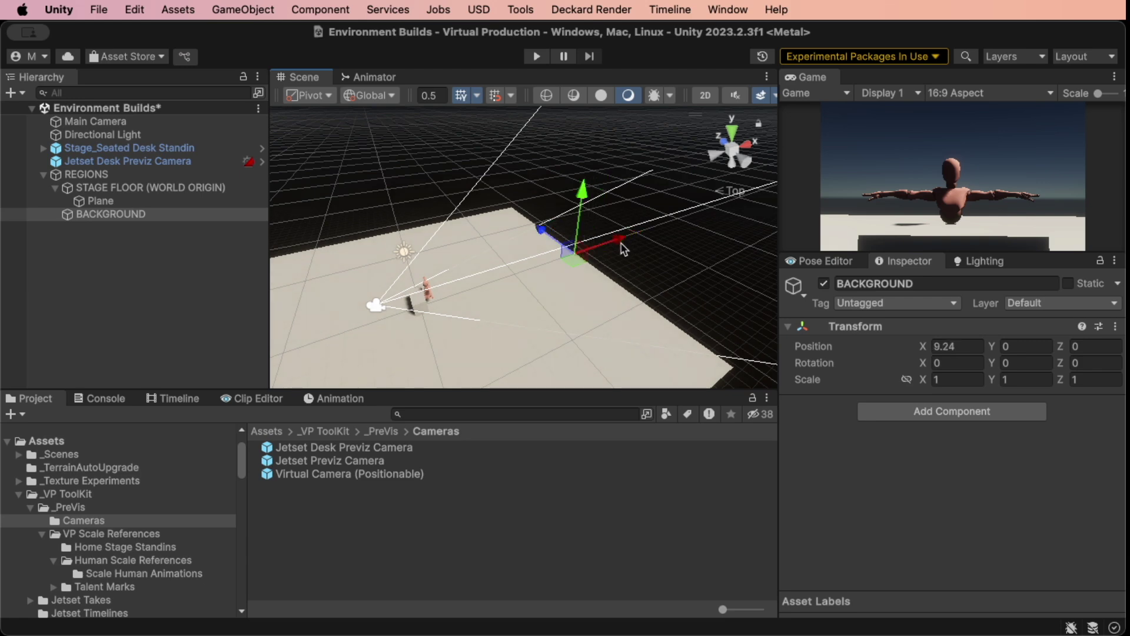
- Create an empty child object under BACKGROUND and name it Cube Pivot
{"action": "left_click_drag", "start_coordinate": [501, 306], "coordinate": [541, 295], "text": "alt"}
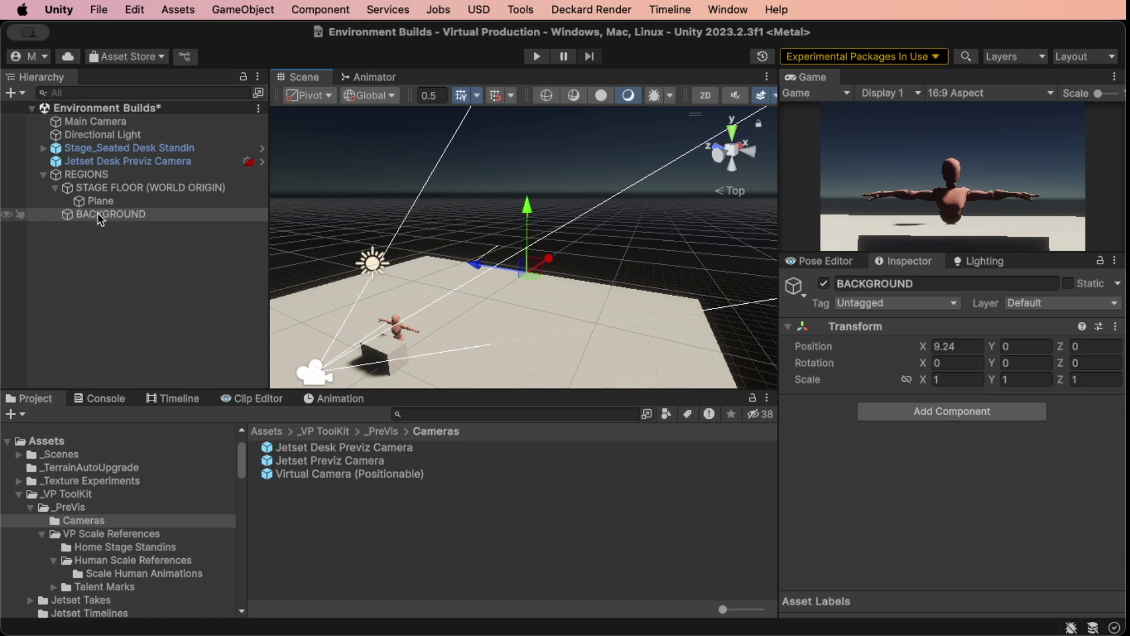
{"action": "right_click", "coordinate": [97, 213]}
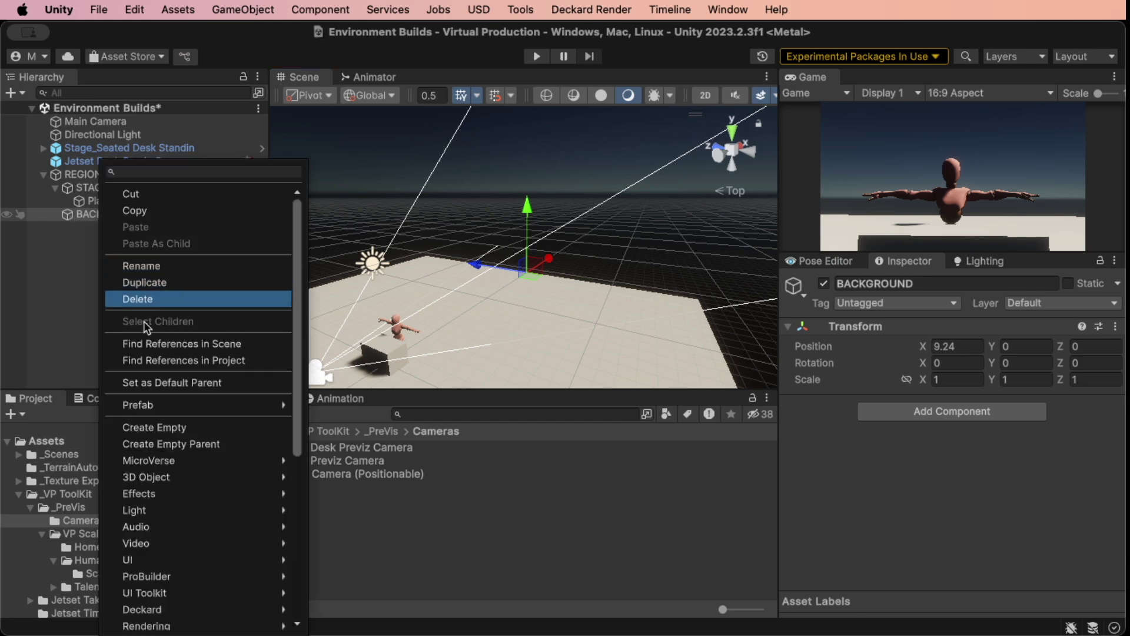
{"action": "left_click", "coordinate": [194, 426]}
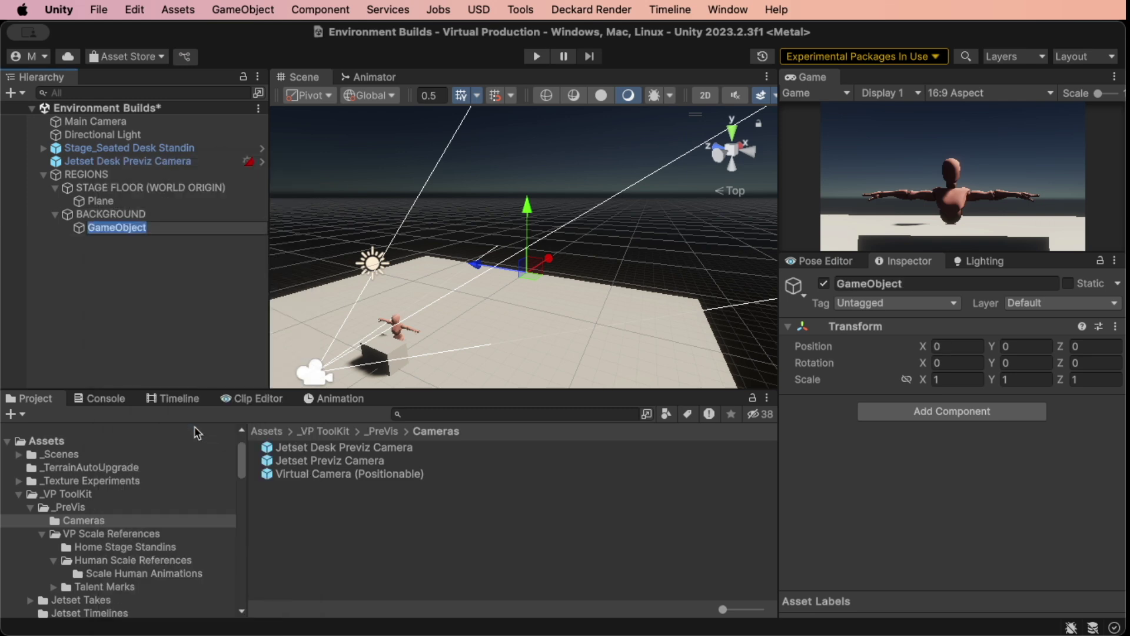
{"action": "type", "text": "Cube Pivot"}
{"action": "key", "text": "Return"}
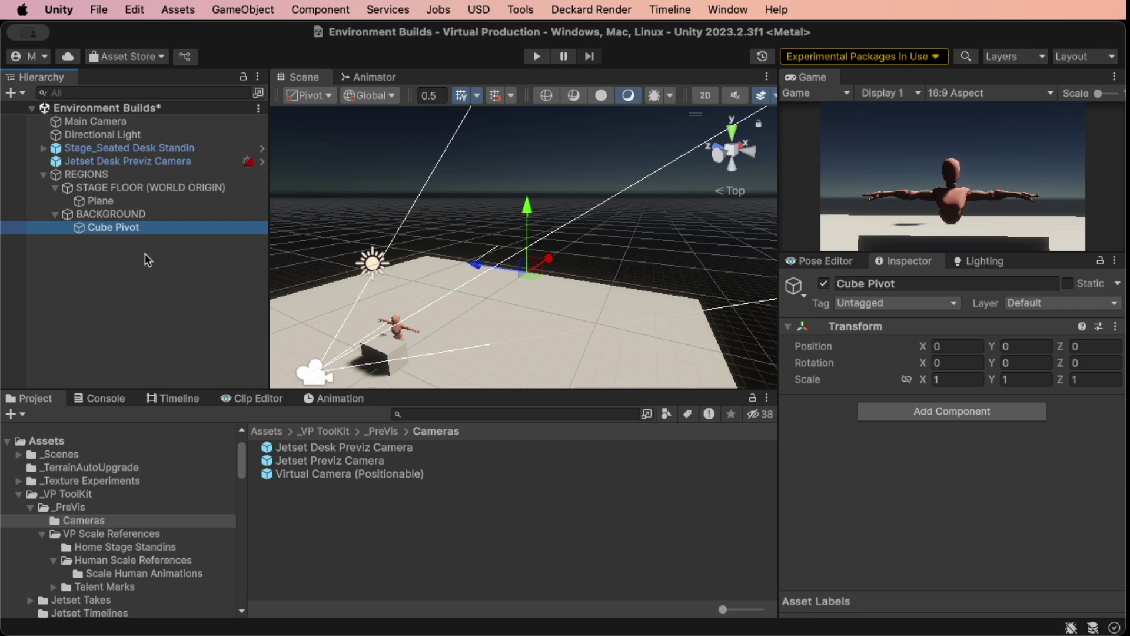
- Add a cube as a child of the Cube Pivot object
{"action": "right_click", "coordinate": [96, 227]}
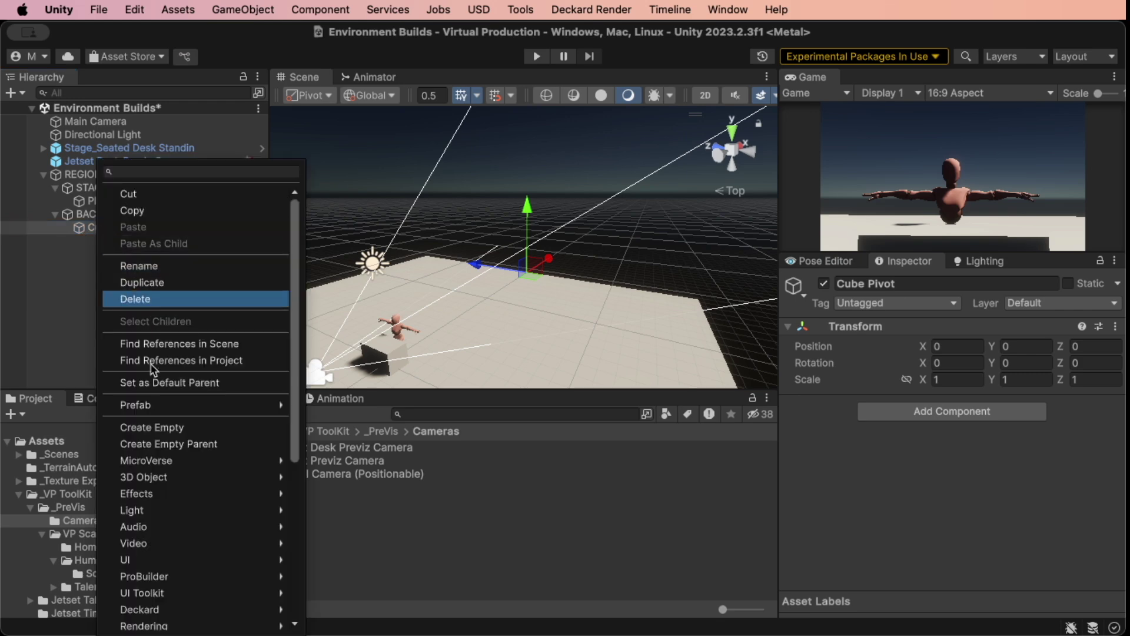
{"action": "mouse_move", "coordinate": [185, 482]}
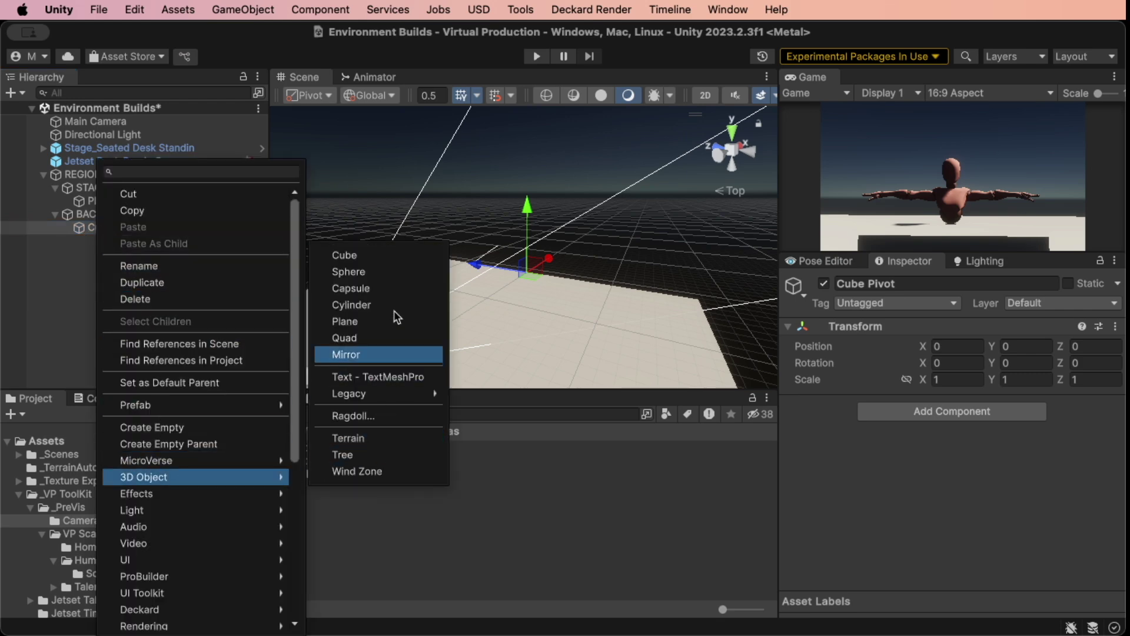
{"action": "left_click", "coordinate": [377, 258]}
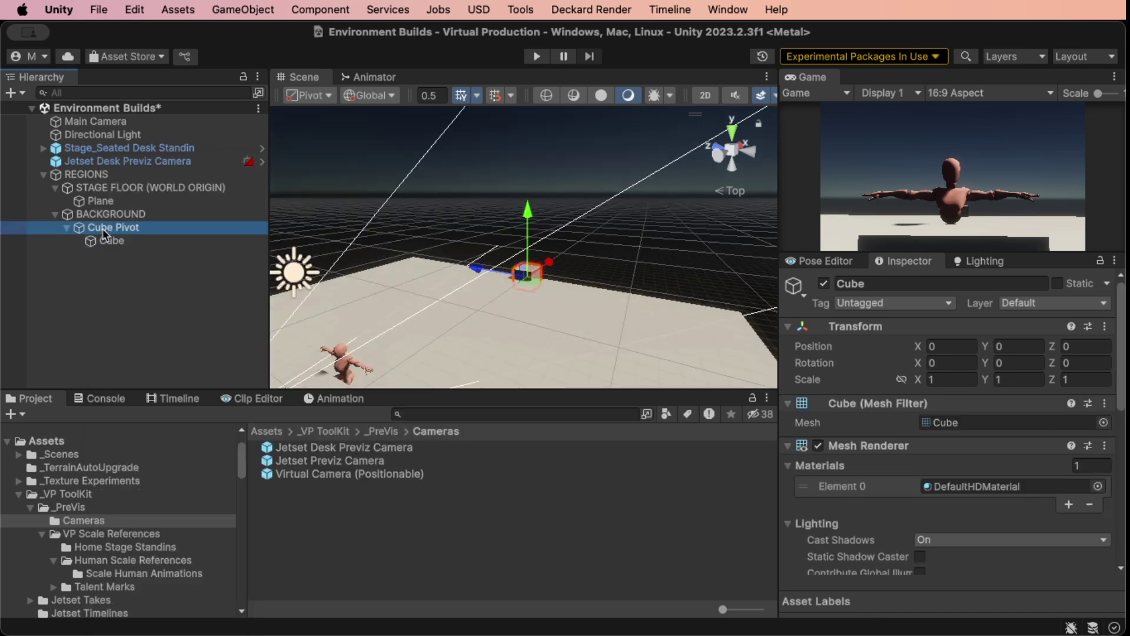
- Set the Y position of the cube inside Cube Pivot to 0.5 so its base sits on the pivot
{"action": "key", "text": "f"}
{"action": "right_click_drag", "start_coordinate": [496, 286], "coordinate": [579, 243]}
{"action": "scroll", "coordinate": [529, 287], "scroll_direction": "down", "scroll_amount": 5}
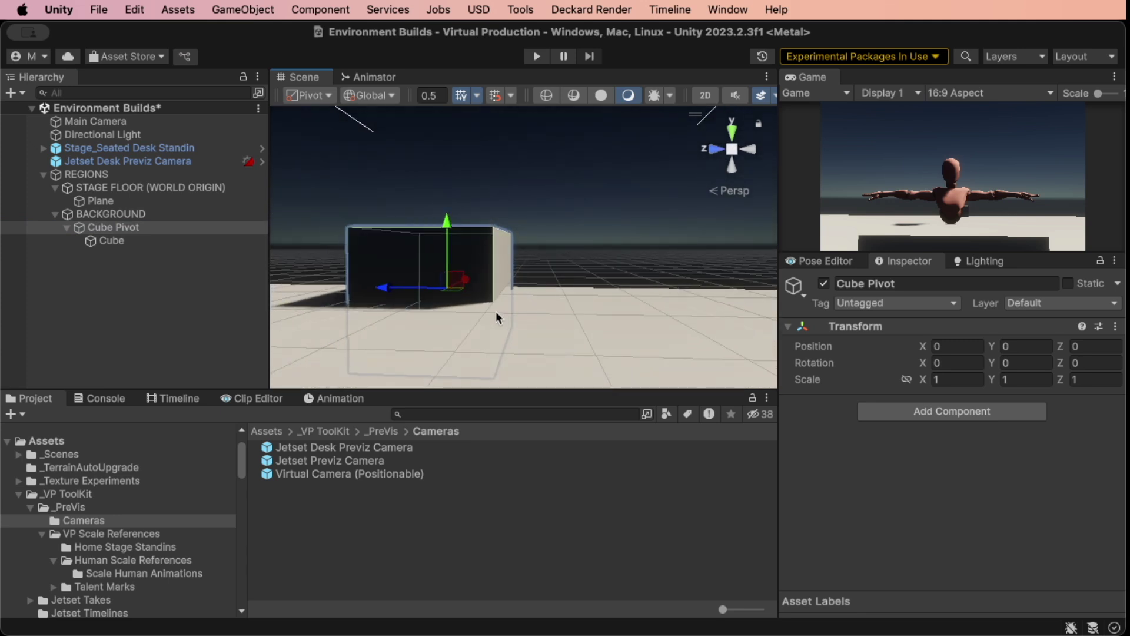
{"action": "middle_click_drag", "start_coordinate": [495, 311], "coordinate": [602, 310]}
{"action": "left_click", "coordinate": [189, 242]}
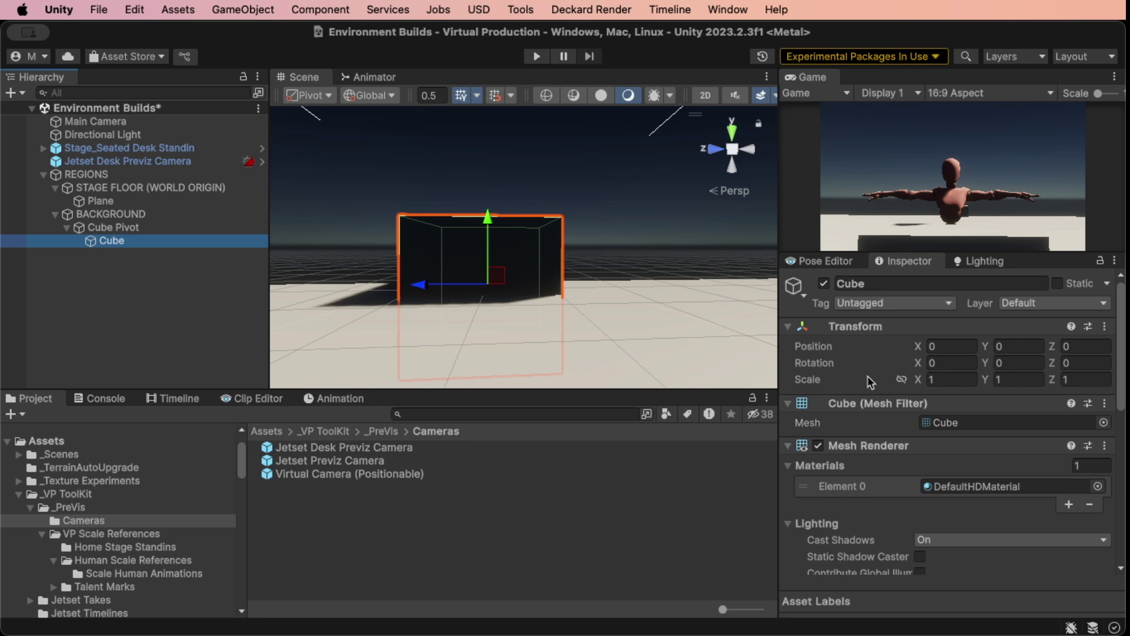
{"action": "left_click", "coordinate": [1014, 346]}
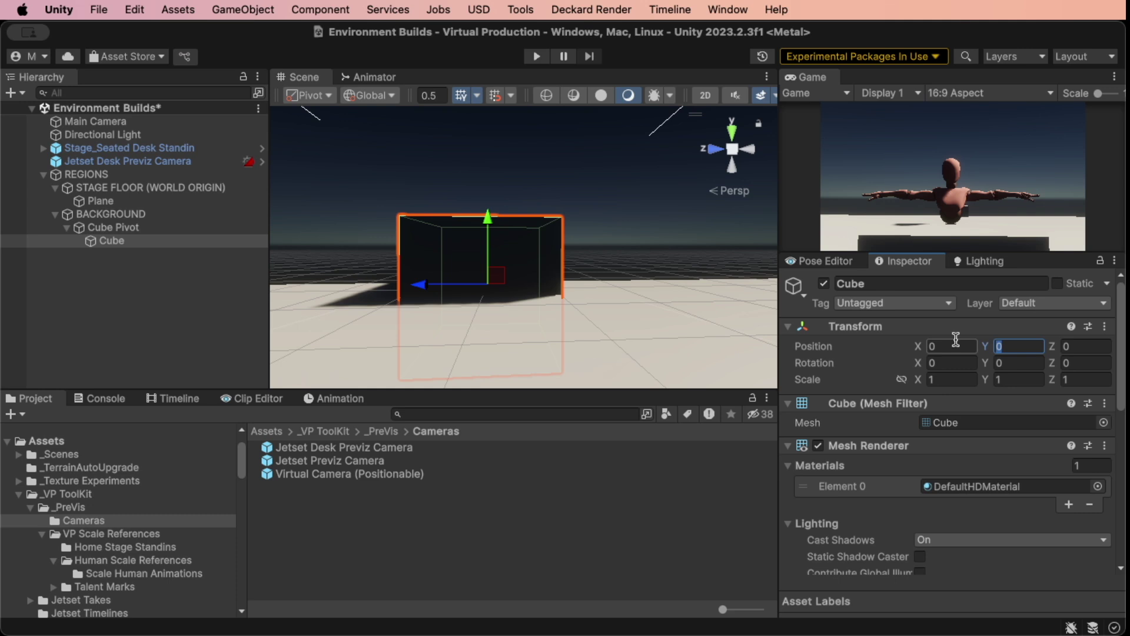
{"action": "type", "text": ".5"}
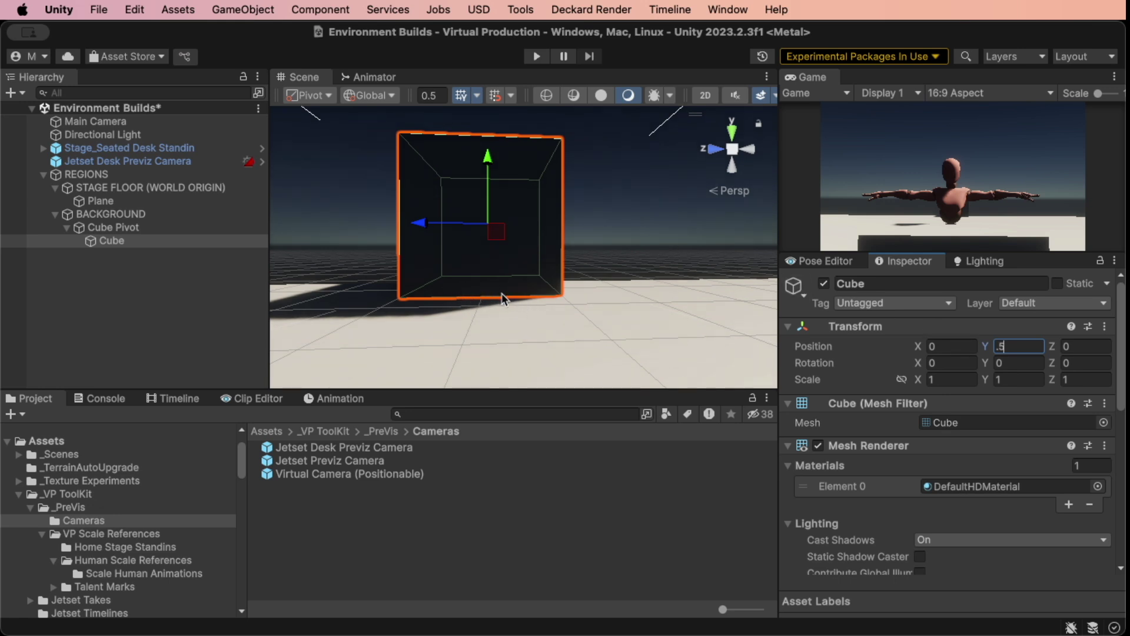
- Scale Cube Pivot into a wide wall, to about 11.76 along Z and about 4.35 along Y
{"action": "left_click", "coordinate": [179, 226]}
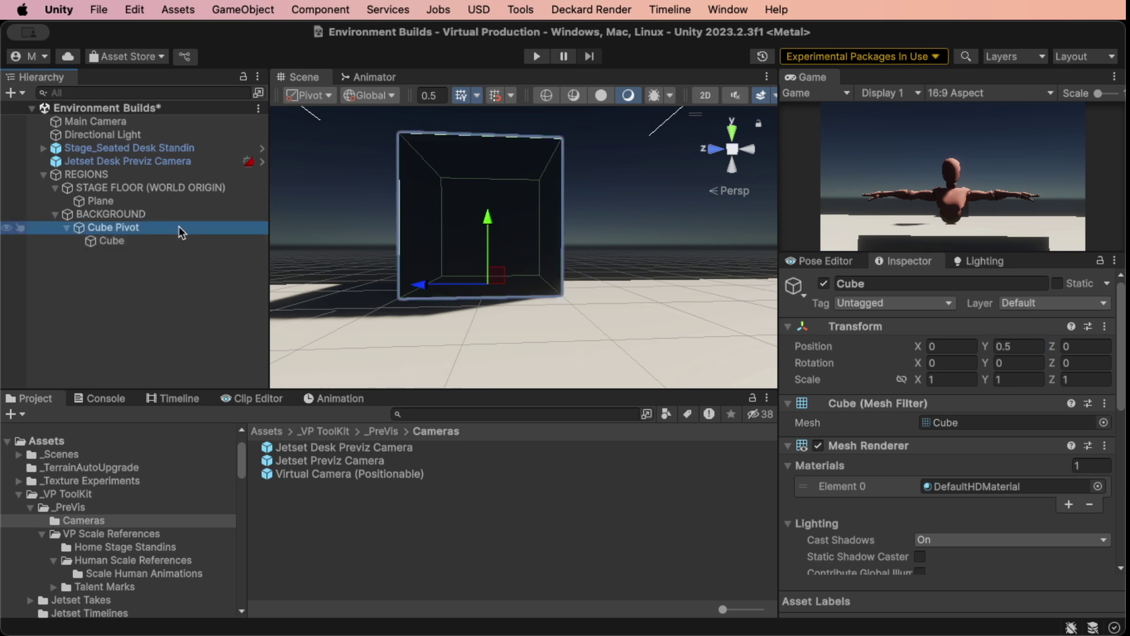
{"action": "scroll", "coordinate": [503, 288], "scroll_direction": "down", "scroll_amount": 3}
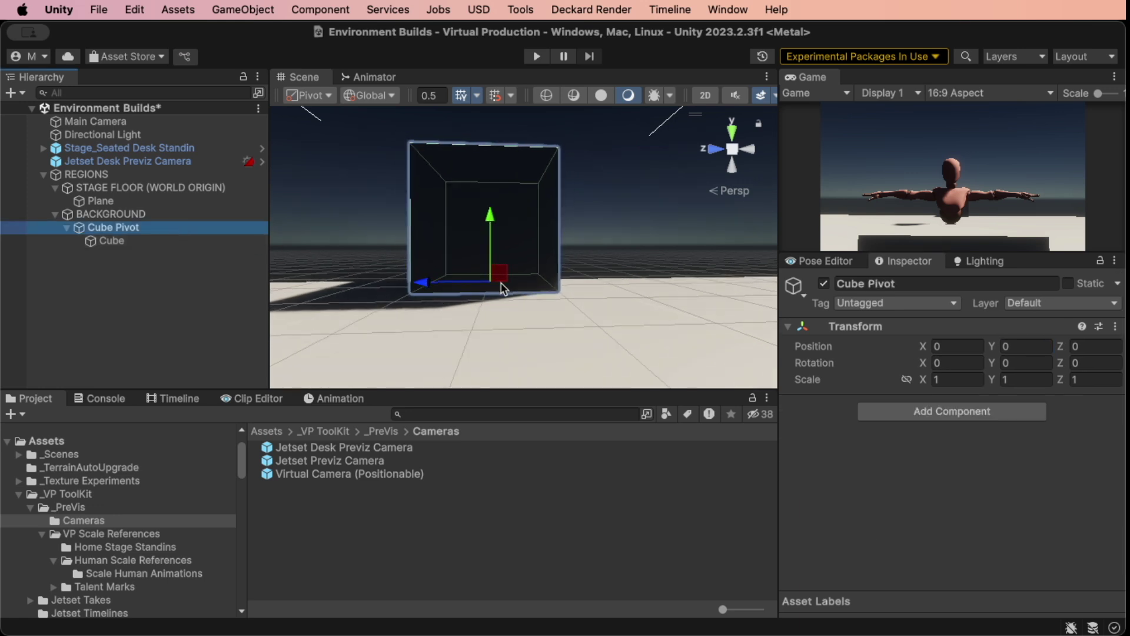
{"action": "scroll", "coordinate": [496, 278], "scroll_direction": "down", "scroll_amount": 5}
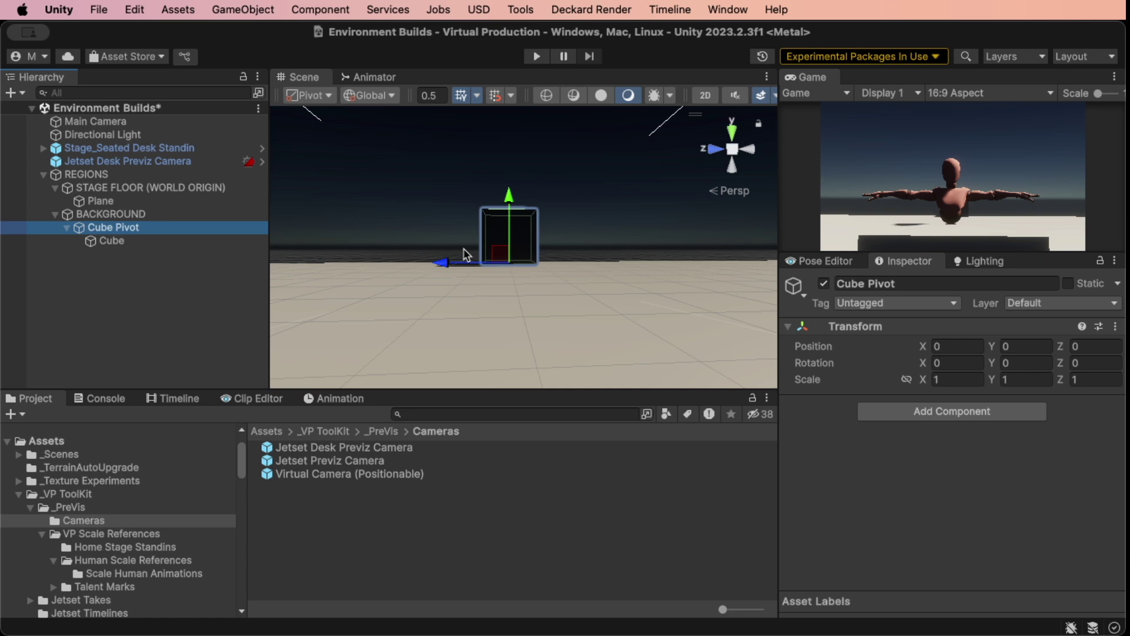
{"action": "scroll", "coordinate": [542, 233], "scroll_direction": "down", "scroll_amount": 2}
{"action": "scroll", "coordinate": [538, 271], "scroll_direction": "down", "scroll_amount": 1}
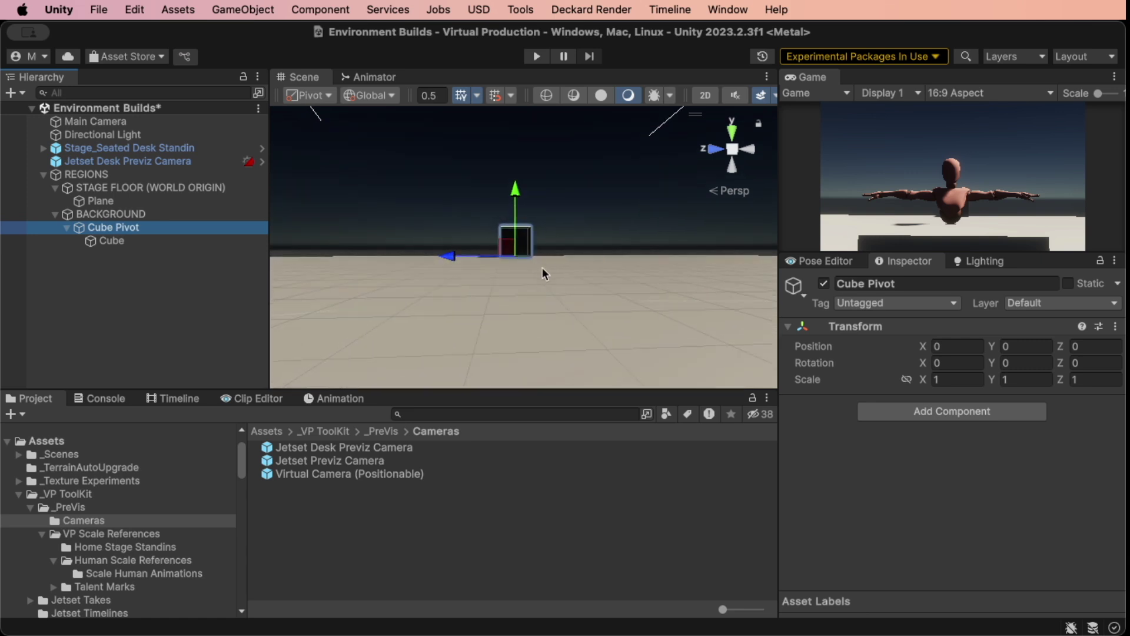
{"action": "right_click_drag", "start_coordinate": [543, 269], "coordinate": [486, 324]}
{"action": "middle_click_drag", "start_coordinate": [510, 274], "coordinate": [410, 351]}
{"action": "key", "text": "r"}
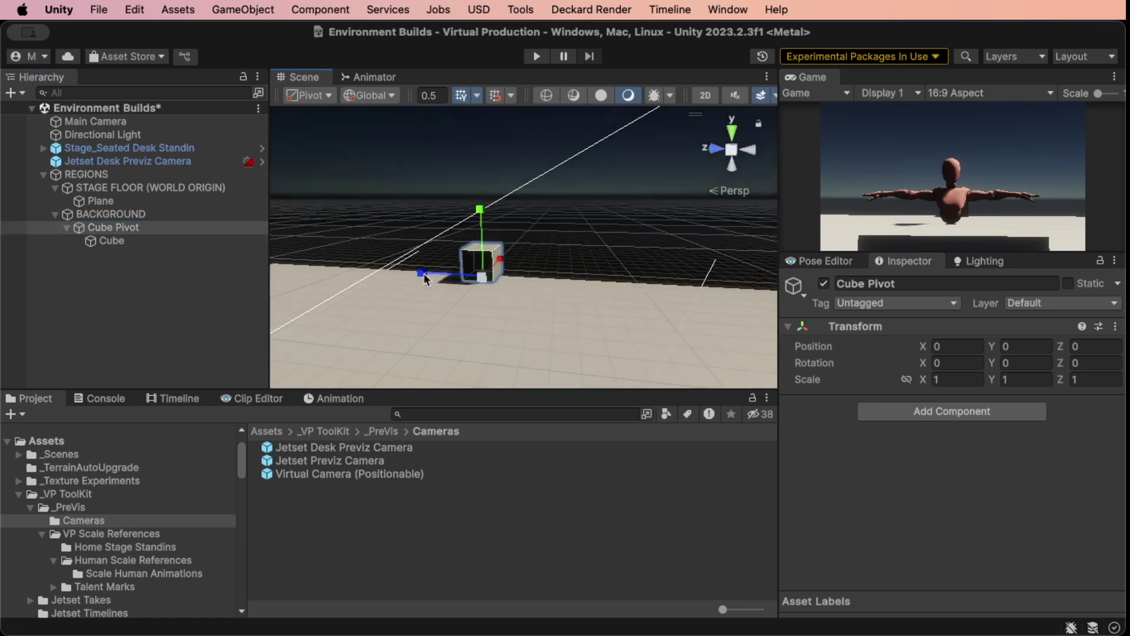
{"action": "left_click_drag", "start_coordinate": [422, 274], "coordinate": [1, 203]}
{"action": "left_click_drag", "start_coordinate": [485, 207], "coordinate": [491, 18]}
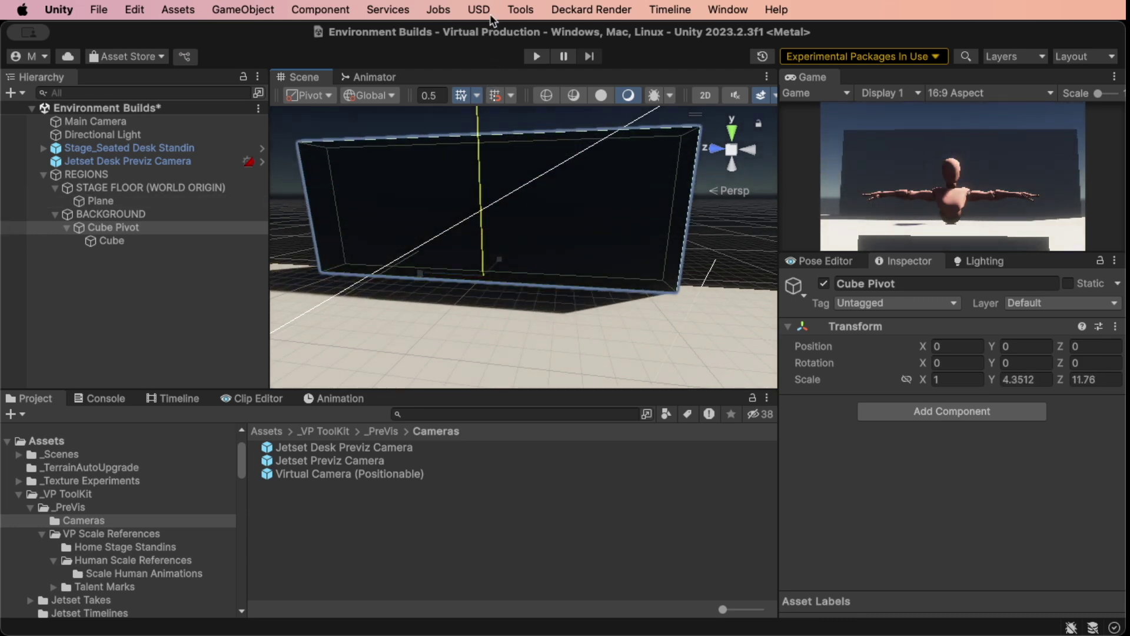
{"action": "middle_click_drag", "start_coordinate": [486, 265], "coordinate": [508, 228]}
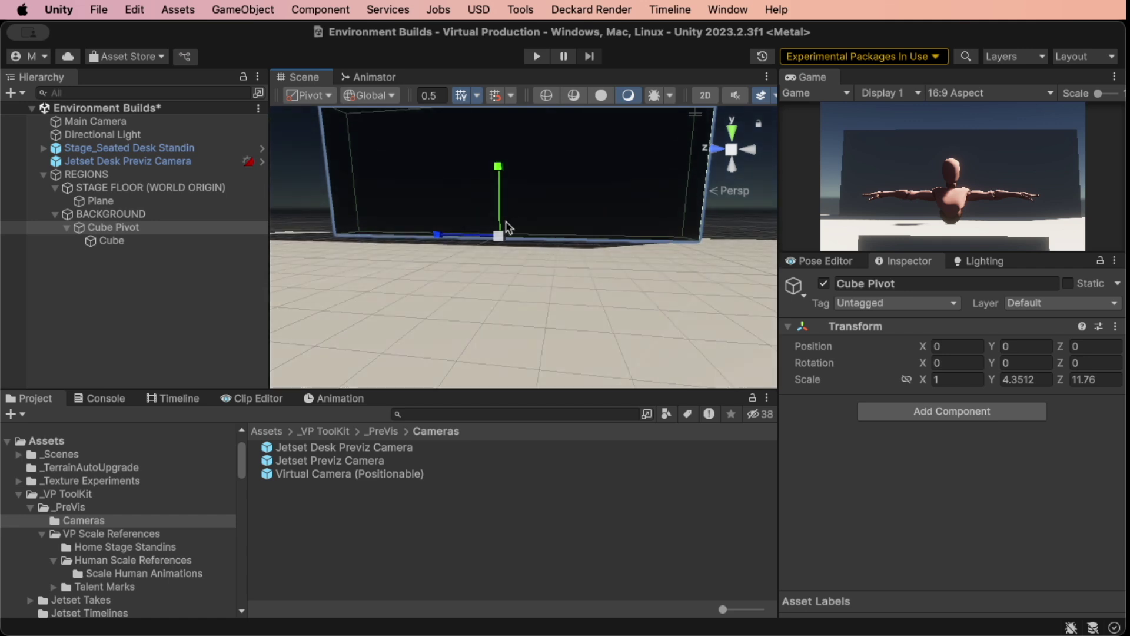
- Collapse Cube Pivot and add a cube directly under BACKGROUND for comparison with the pivoted one
{"action": "left_click", "coordinate": [66, 227]}
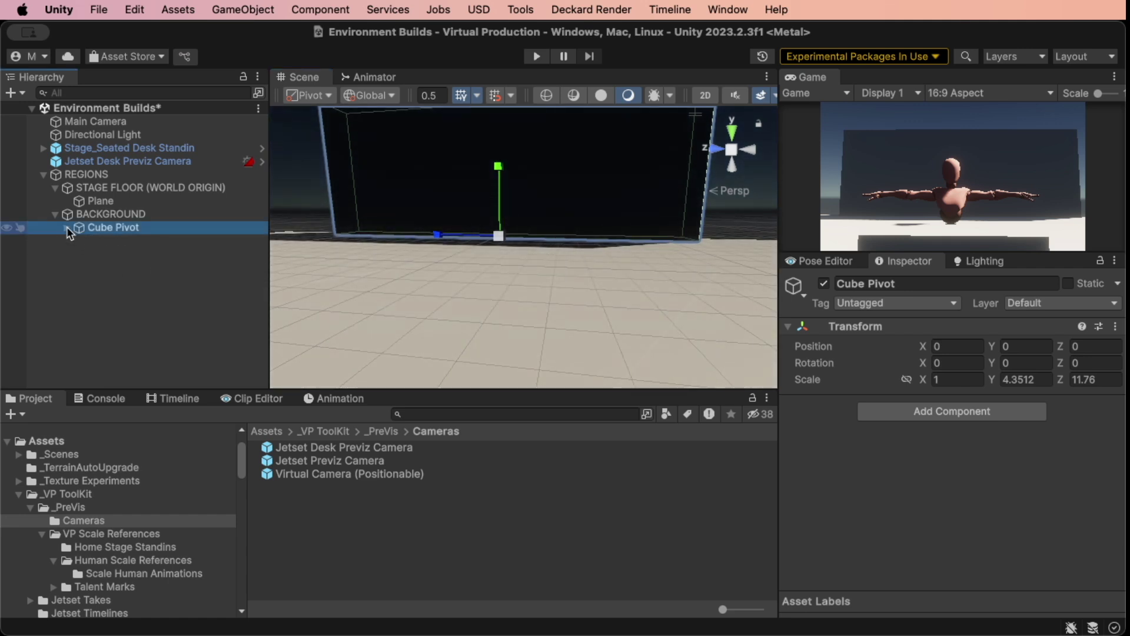
{"action": "left_click", "coordinate": [96, 213]}
{"action": "right_click", "coordinate": [97, 213]}
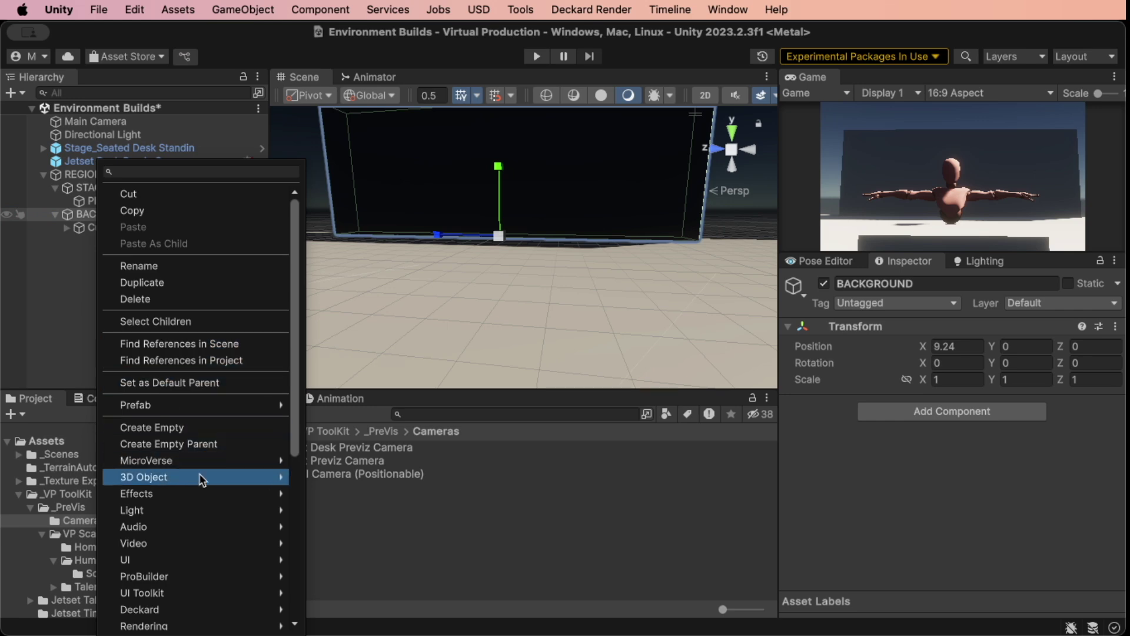
{"action": "mouse_move", "coordinate": [199, 473]}
{"action": "left_click", "coordinate": [354, 256]}
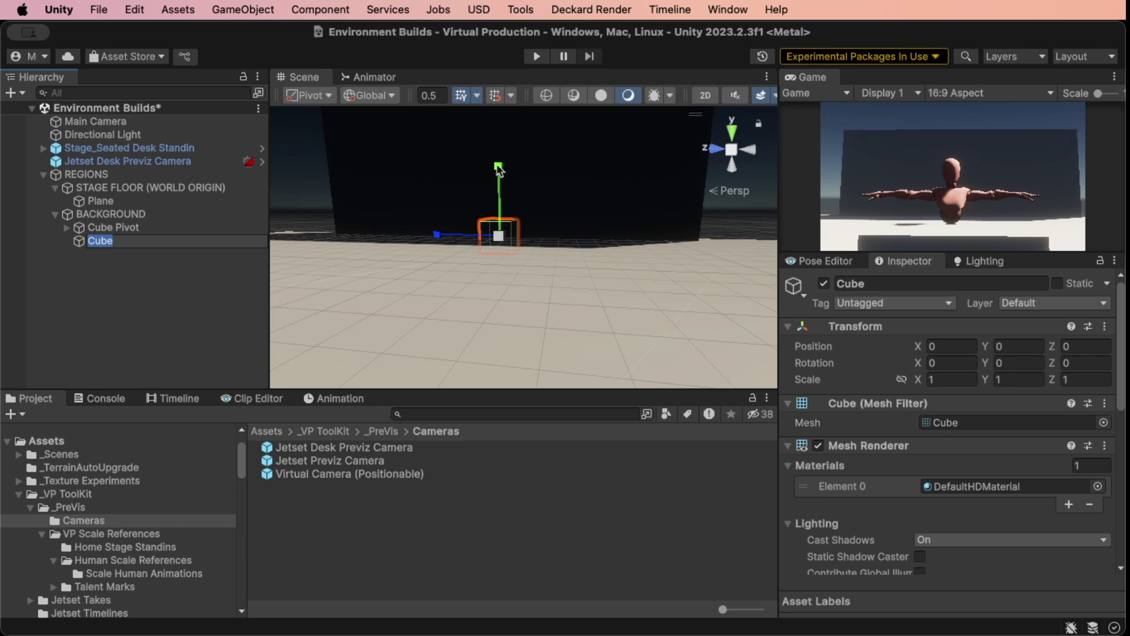
- Try stretching the unpivoted cube to a Y scale of about 5.25, inspect it above and below the floor, and delete it
{"action": "left_click_drag", "start_coordinate": [498, 171], "coordinate": [520, 5]}
{"action": "left_click_drag", "start_coordinate": [532, 6], "coordinate": [530, 3]}
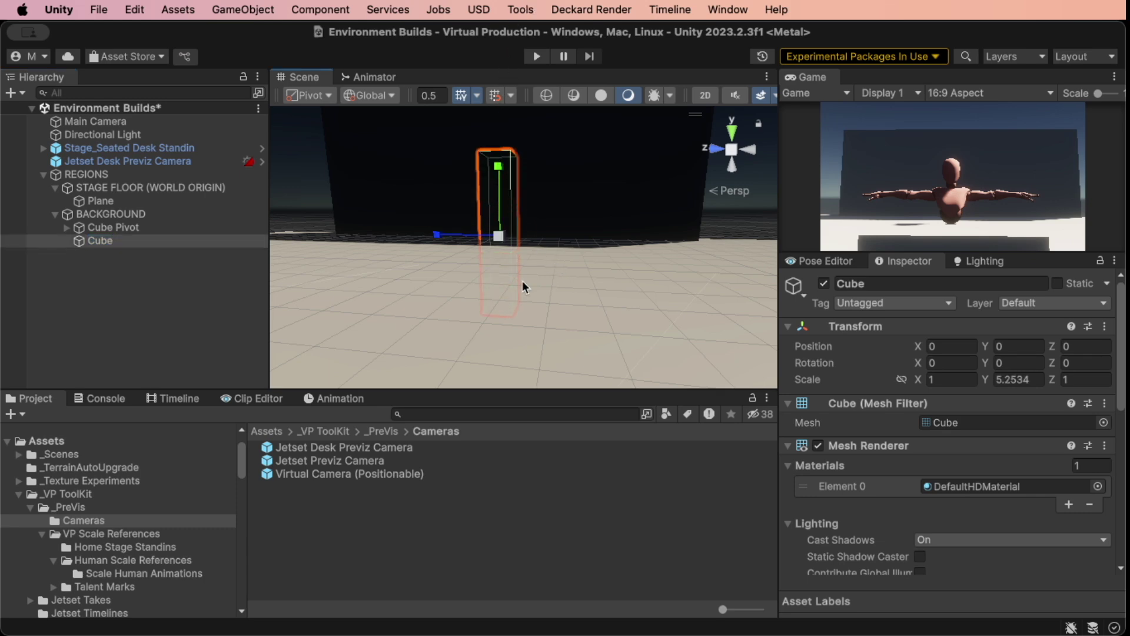
{"action": "middle_click_drag", "start_coordinate": [522, 282], "coordinate": [551, 209]}
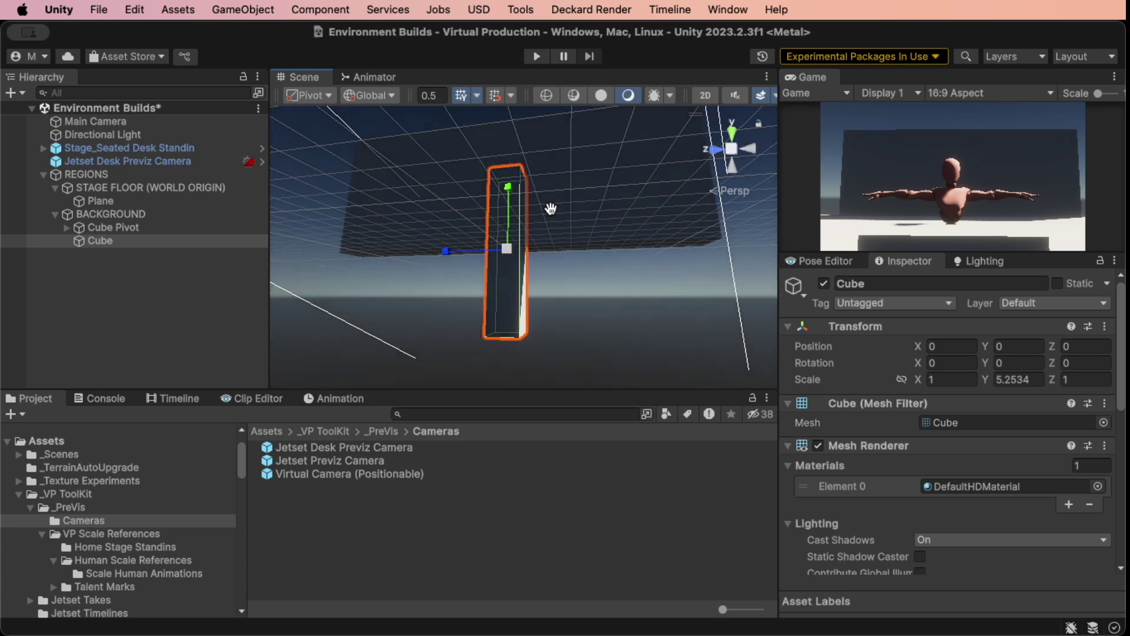
{"action": "middle_click_drag", "start_coordinate": [551, 209], "coordinate": [552, 292]}
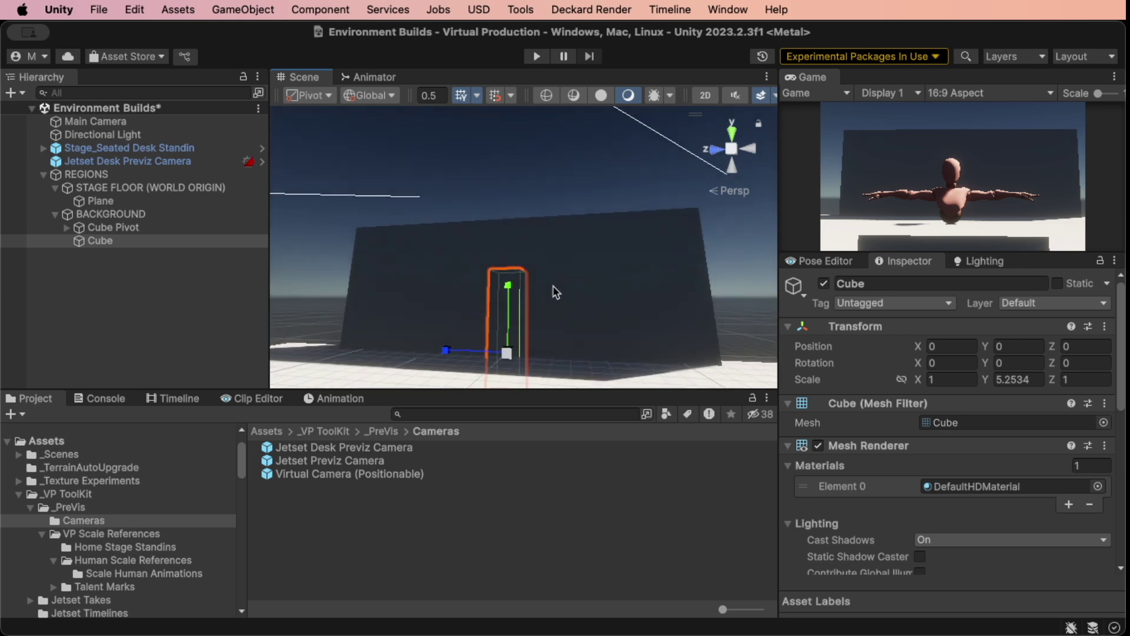
{"action": "left_click", "coordinate": [80, 242]}
{"action": "key", "text": "super+BackSpace"}
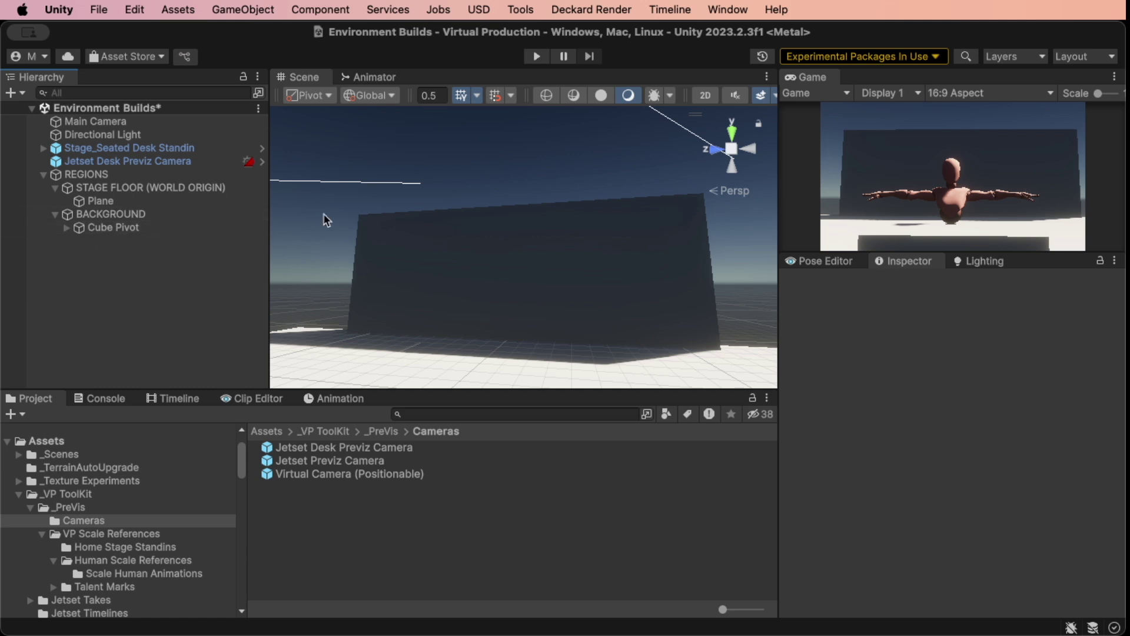
- Enlarge the Cube Pivot wall to a Z scale of about 18.61 and a Y scale of about 8.37
{"action": "mouse_move", "coordinate": [520, 318]}
{"action": "right_mouse_down"}
{"action": "mouse_move", "coordinate": [549, 334]}
{"action": "mouse_move", "coordinate": [531, 328]}
{"action": "right_mouse_up"}
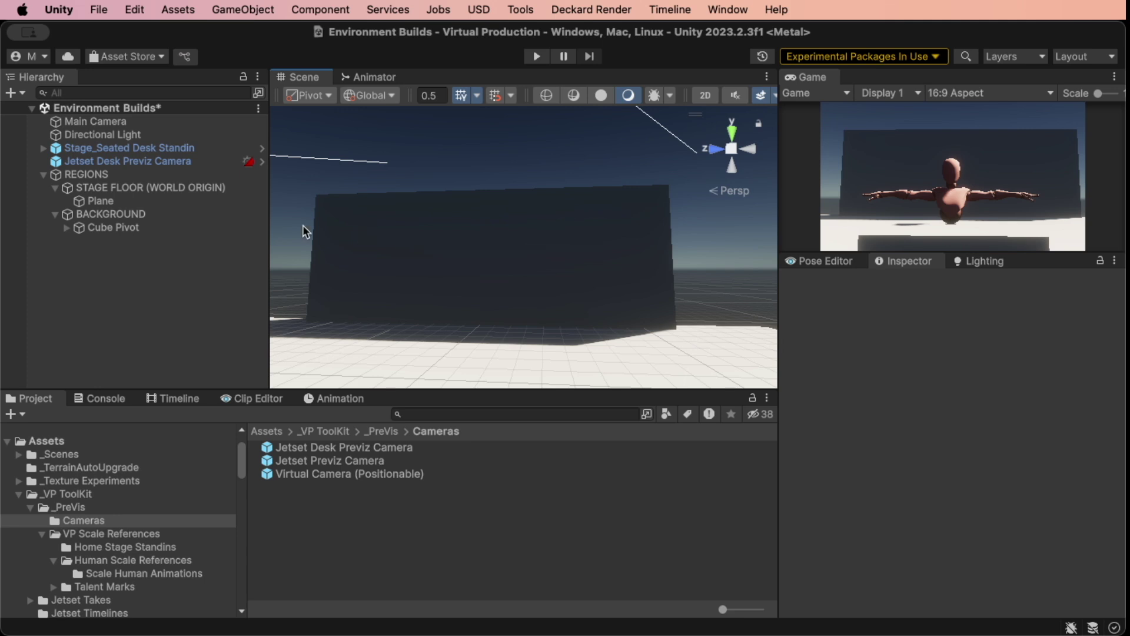
{"action": "left_click", "coordinate": [111, 228]}
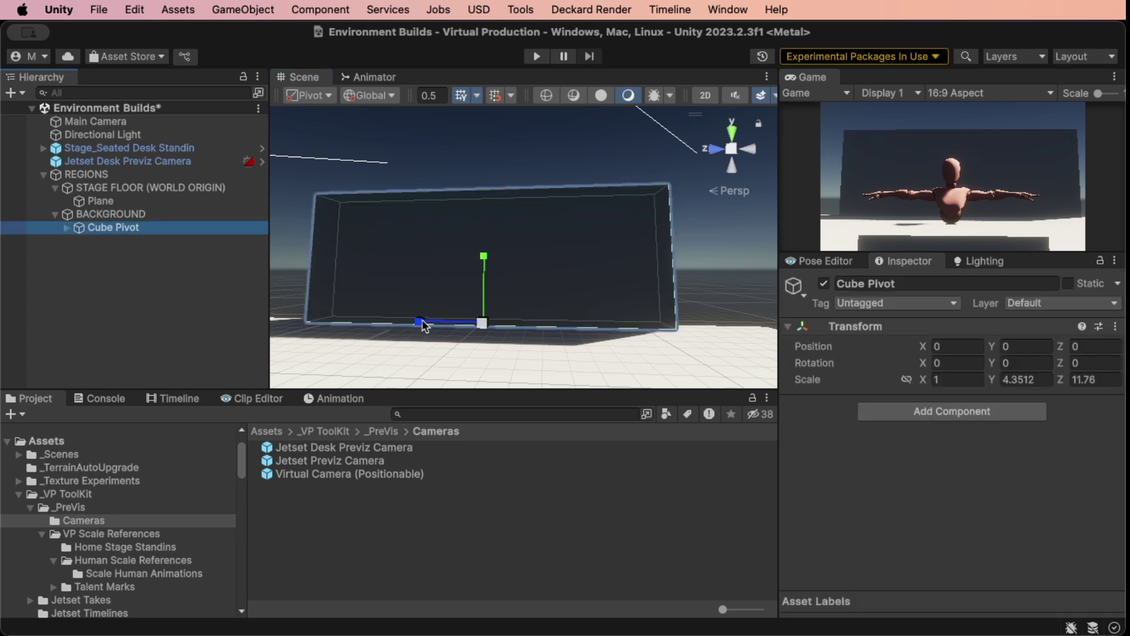
{"action": "mouse_move", "coordinate": [419, 321]}
{"action": "left_mouse_down"}
{"action": "mouse_move", "coordinate": [402, 323]}
{"action": "mouse_move", "coordinate": [442, 323]}
{"action": "mouse_move", "coordinate": [403, 323]}
{"action": "left_mouse_up"}
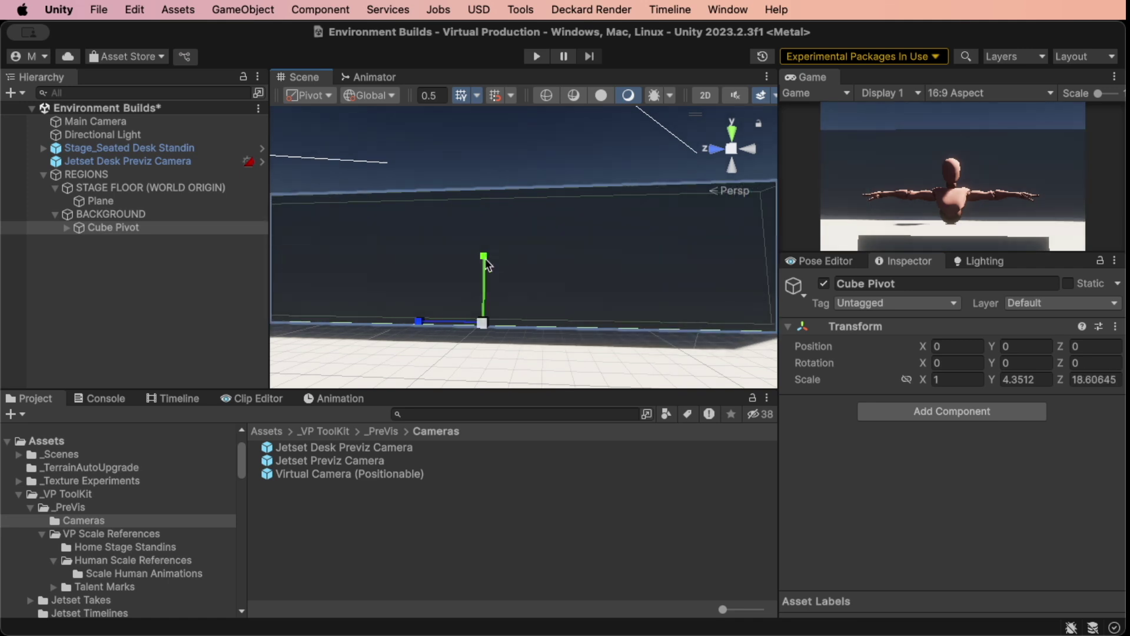
{"action": "left_click_drag", "start_coordinate": [484, 256], "coordinate": [469, 277]}
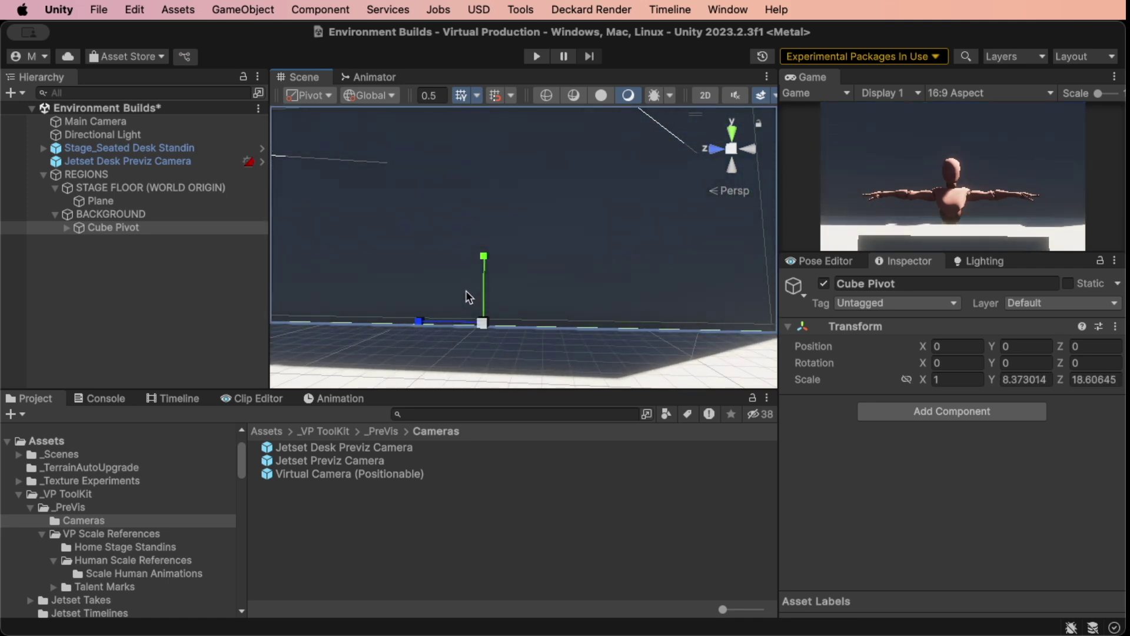
- Rotate the Directional Light around its Y axis to about 155.4 degrees so it lights the front of the background wall
{"action": "left_click_drag", "start_coordinate": [487, 306], "coordinate": [522, 346], "text": "alt"}
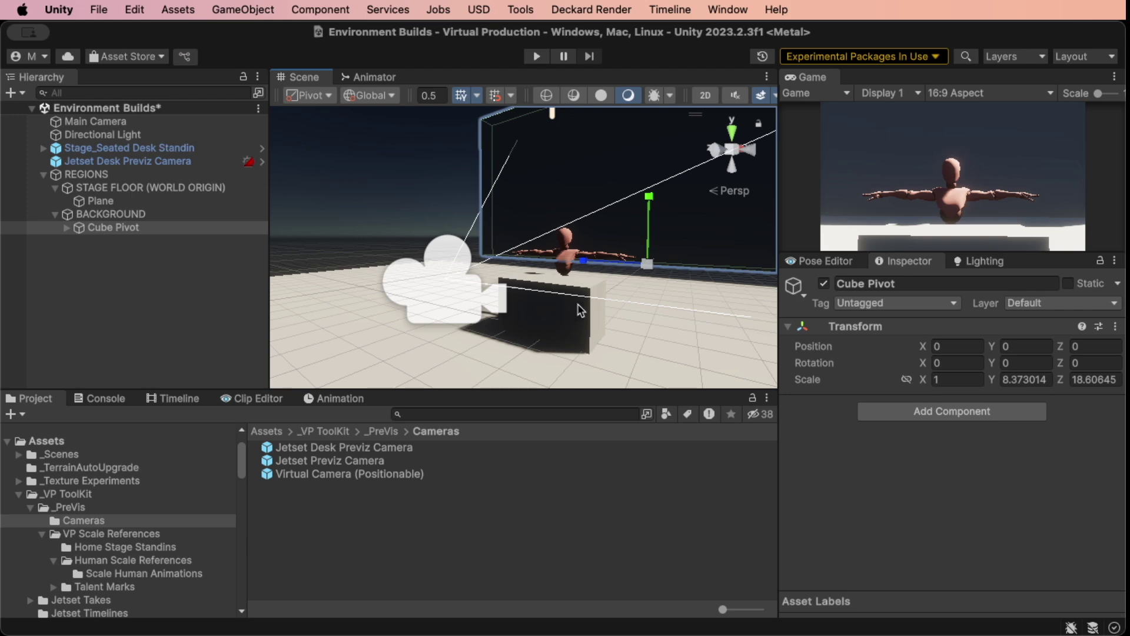
{"action": "mouse_move", "coordinate": [624, 296]}
{"action": "left_mouse_down", "text": "alt"}
{"action": "mouse_move", "coordinate": [634, 310]}
{"action": "mouse_move", "coordinate": [645, 296]}
{"action": "left_mouse_up", "text": "alt"}
{"action": "middle_click_drag", "start_coordinate": [645, 297], "coordinate": [603, 326]}
{"action": "scroll", "coordinate": [571, 333], "scroll_direction": "down", "scroll_amount": 10}
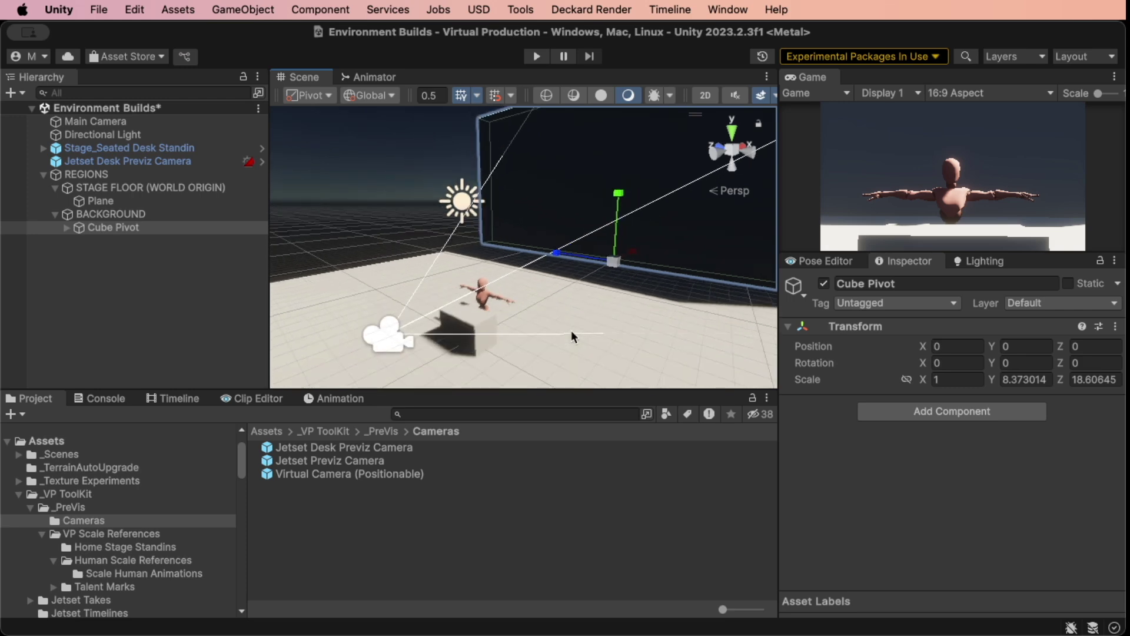
{"action": "left_click_drag", "start_coordinate": [571, 332], "coordinate": [592, 310], "text": "alt"}
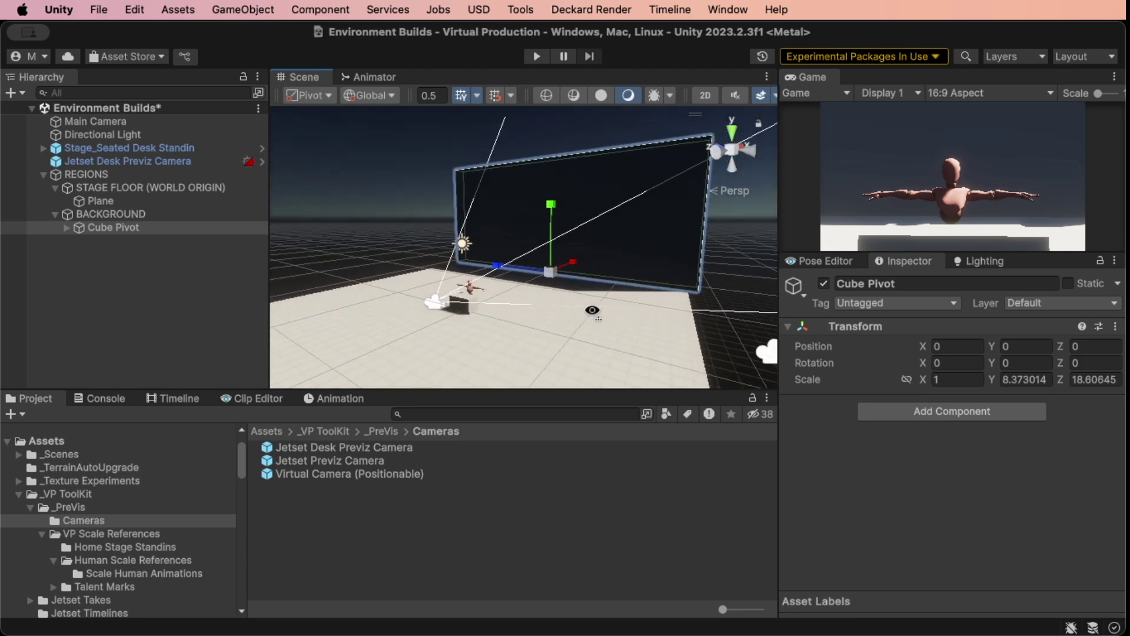
{"action": "left_click_drag", "start_coordinate": [592, 310], "coordinate": [590, 311], "text": "alt"}
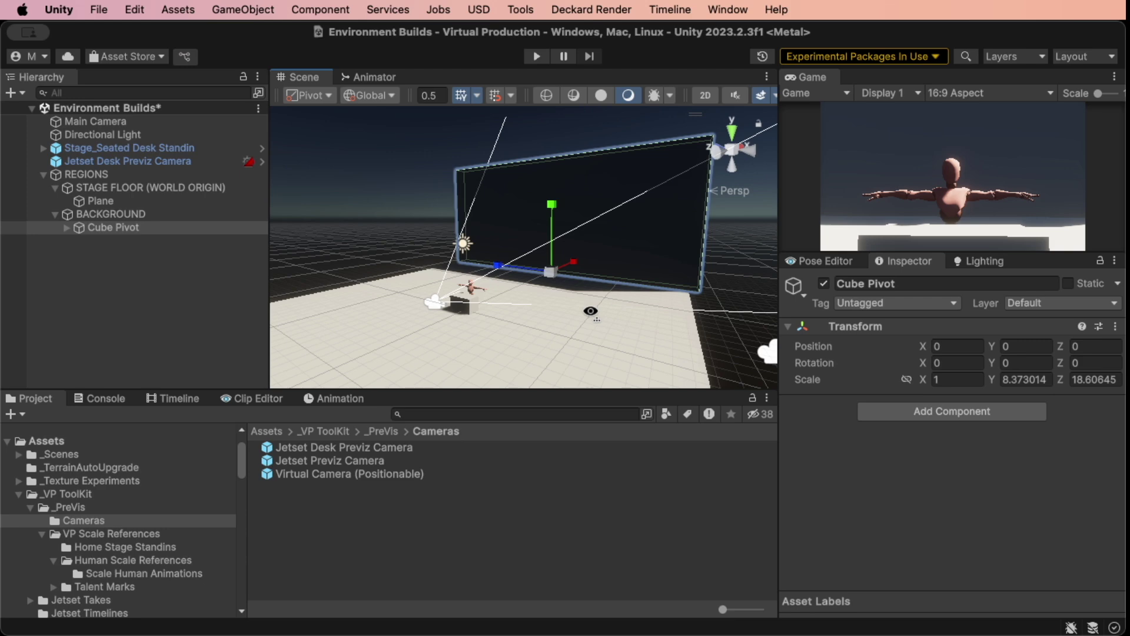
{"action": "left_click", "coordinate": [465, 244]}
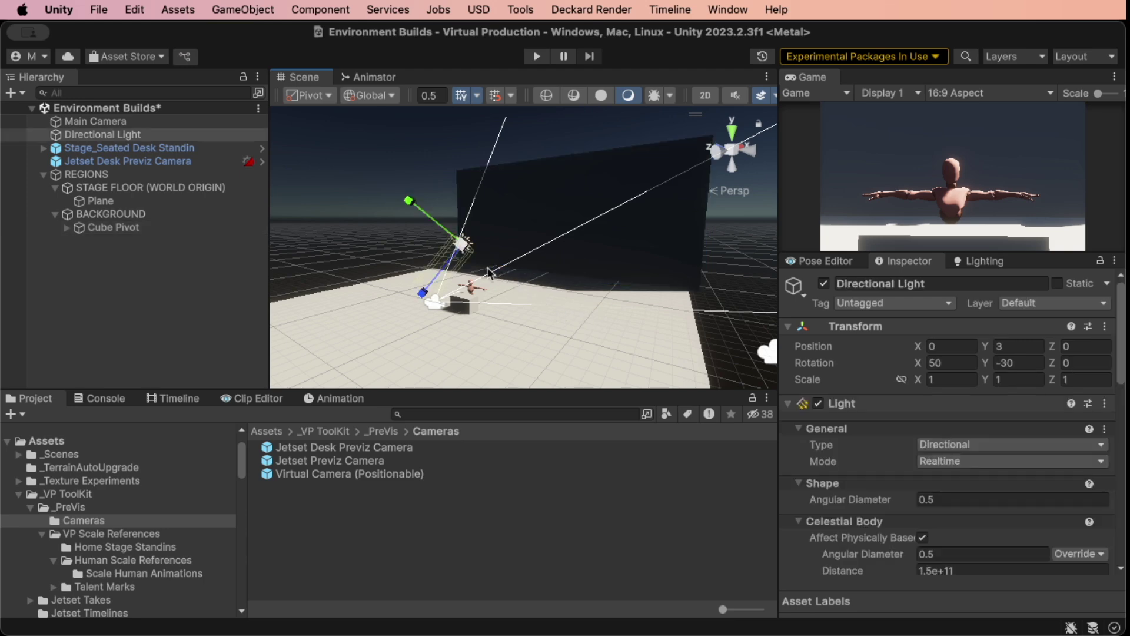
{"action": "key", "text": "e"}
{"action": "left_click_drag", "start_coordinate": [490, 253], "coordinate": [171, 236]}
{"action": "left_click_drag", "start_coordinate": [15, 235], "coordinate": [18, 229]}
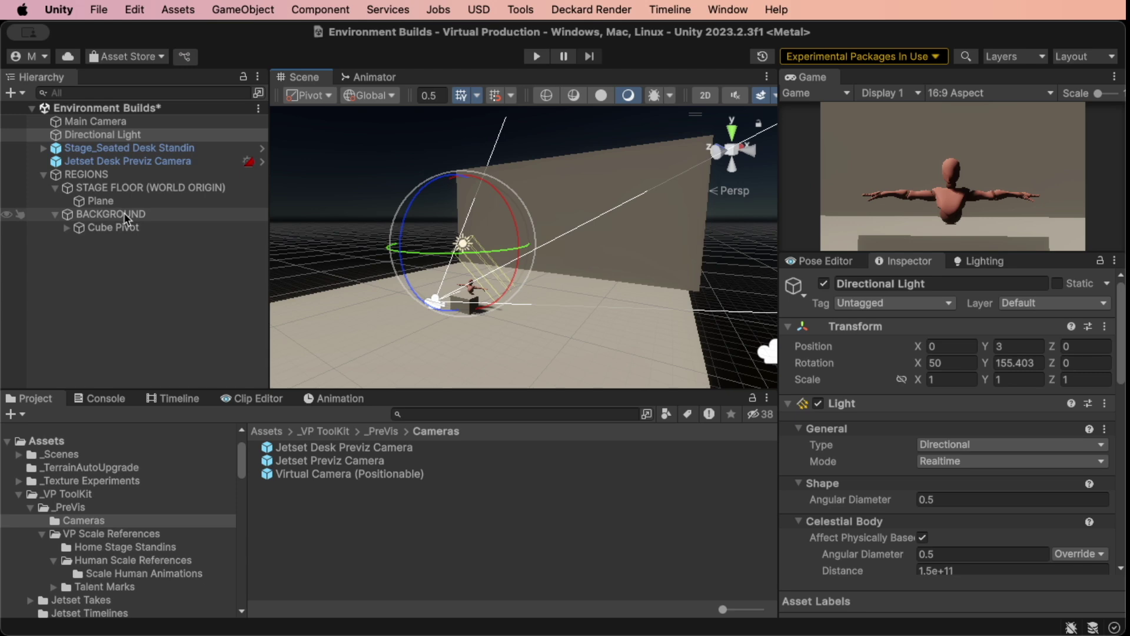
- Add a cube under BACKGROUND and move it to about X -0.34, Y 2.97 so it protrudes from the wall
{"action": "right_click", "coordinate": [125, 215]}
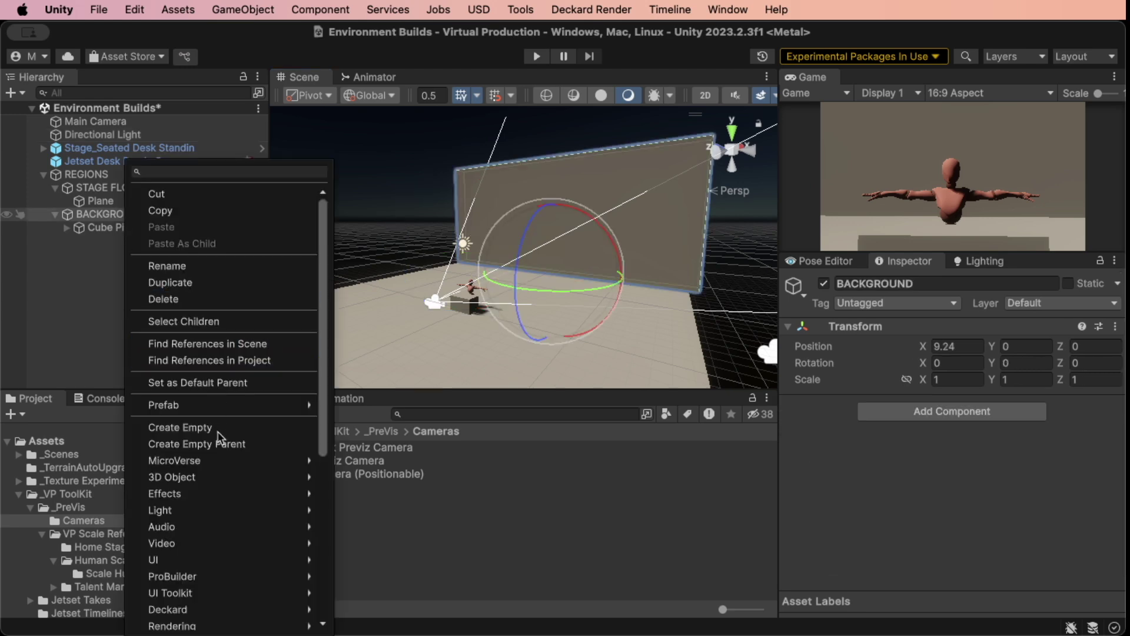
{"action": "mouse_move", "coordinate": [222, 477]}
{"action": "left_click", "coordinate": [368, 253]}
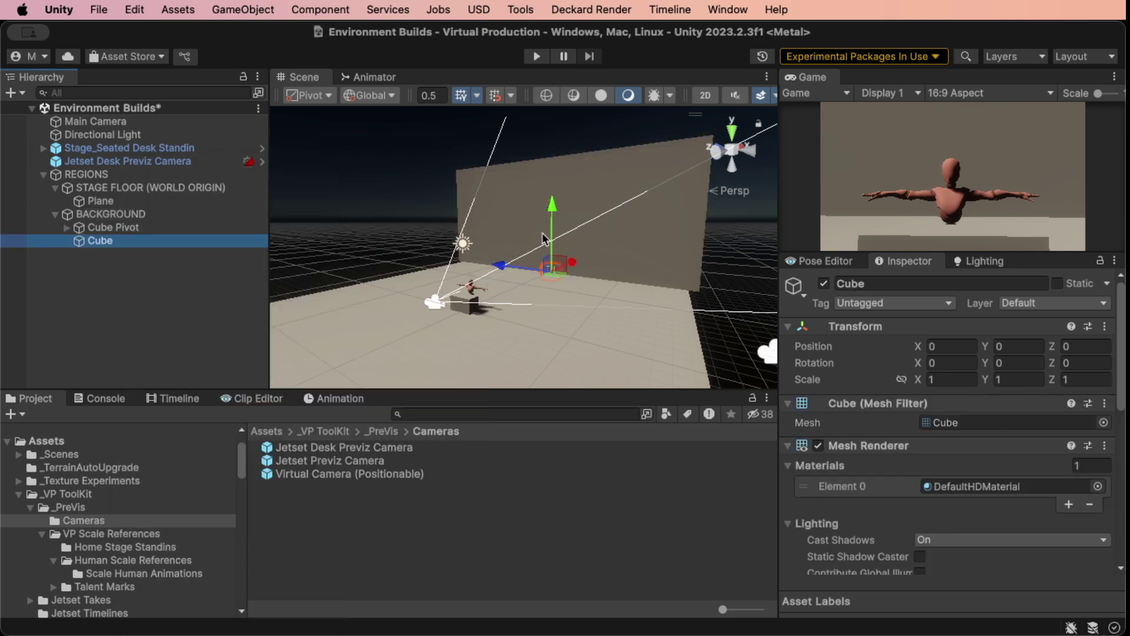
{"action": "left_click_drag", "start_coordinate": [544, 238], "coordinate": [541, 200]}
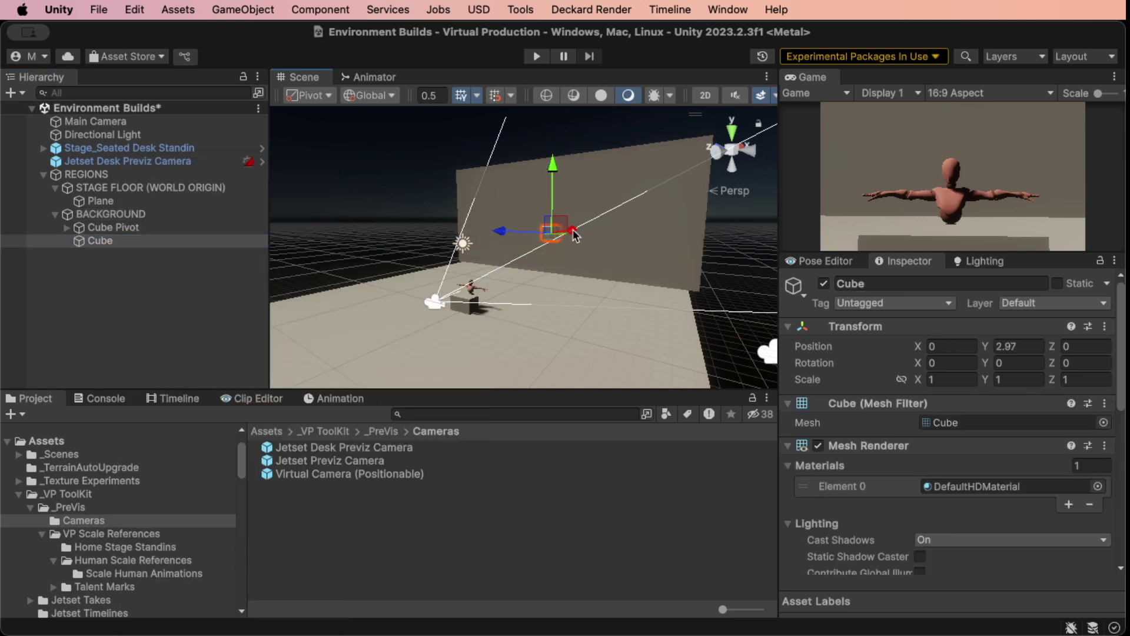
{"action": "left_click_drag", "start_coordinate": [576, 236], "coordinate": [565, 233]}
{"action": "key", "text": "f"}
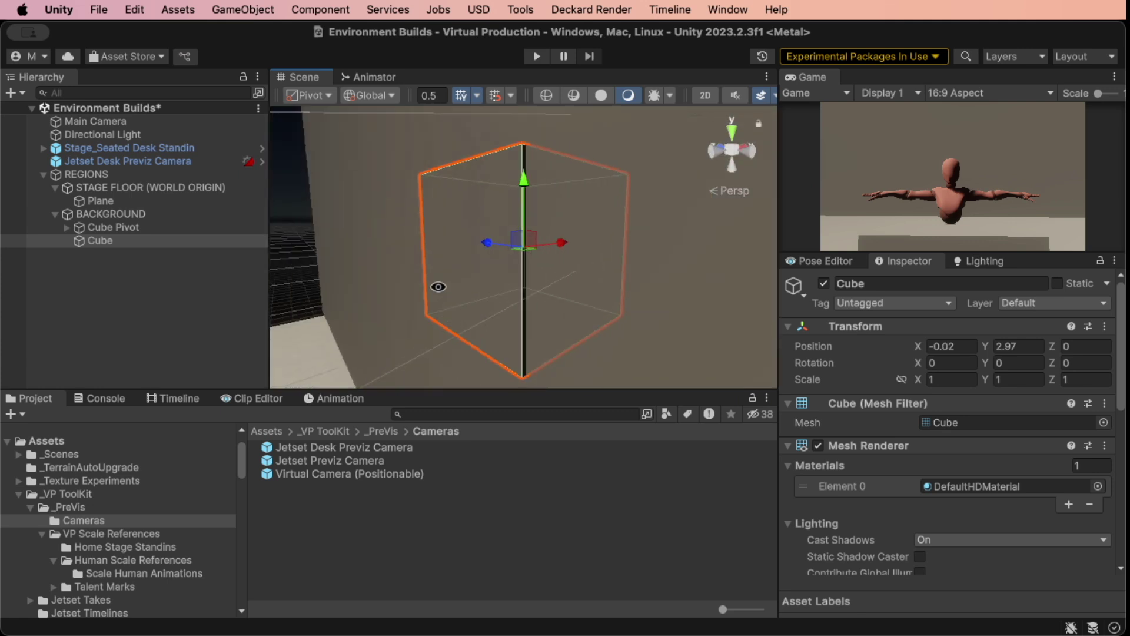
{"action": "left_click_drag", "start_coordinate": [438, 286], "coordinate": [412, 287], "text": "alt"}
{"action": "left_click_drag", "start_coordinate": [568, 242], "coordinate": [525, 262]}
{"action": "mouse_move", "coordinate": [507, 274]}
{"action": "right_mouse_down"}
{"action": "mouse_move", "coordinate": [624, 287]}
{"action": "mouse_move", "coordinate": [492, 276]}
{"action": "right_mouse_up"}
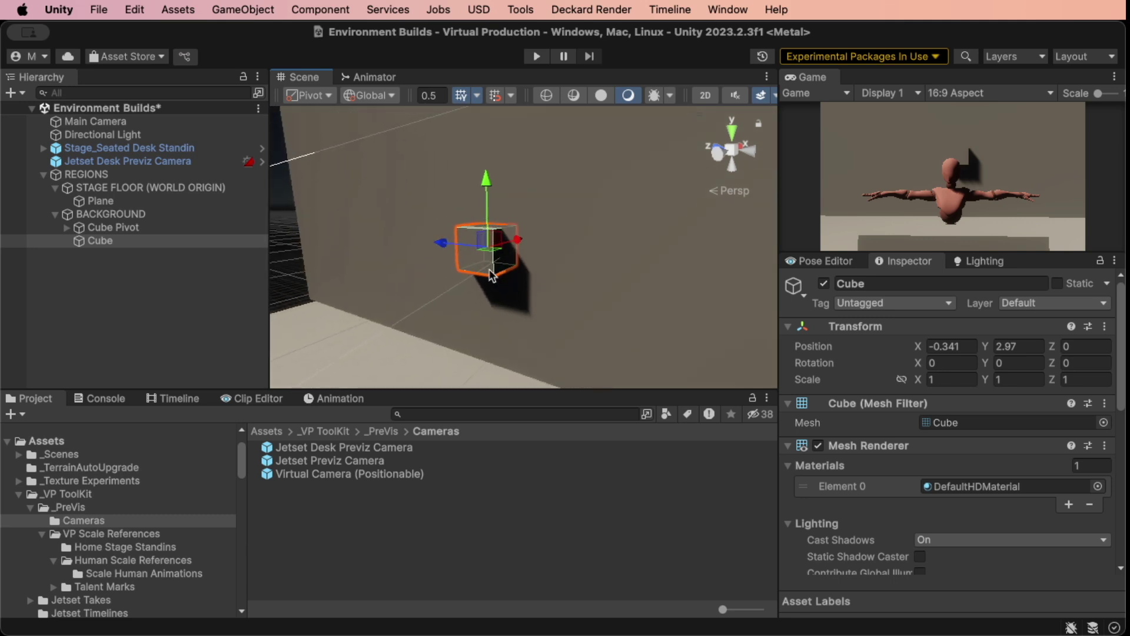
- Scale the protruding cube uniformly to about 2.79
{"action": "key", "text": "r"}
{"action": "left_click_drag", "start_coordinate": [488, 247], "coordinate": [630, 246]}
{"action": "mouse_move", "coordinate": [460, 265]}
{"action": "right_mouse_down"}
{"action": "mouse_move", "coordinate": [522, 265]}
{"action": "mouse_move", "coordinate": [461, 255]}
{"action": "right_mouse_up"}
{"action": "key", "text": "w"}
{"action": "key", "text": "s"}
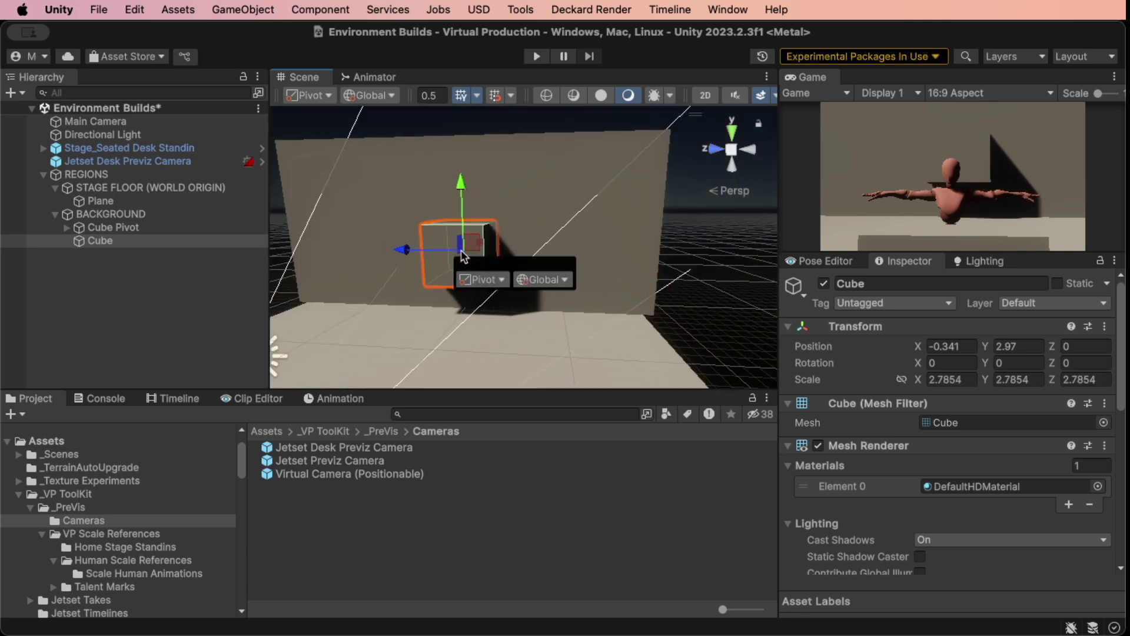
- Slide the cube sideways along the wall and duplicate it twice, spreading the cubes out with the last copy at about Y 2.29, Z -6.08
{"action": "left_click_drag", "start_coordinate": [408, 250], "coordinate": [593, 273]}
{"action": "key", "text": "super+d"}
{"action": "key", "text": "super+d"}
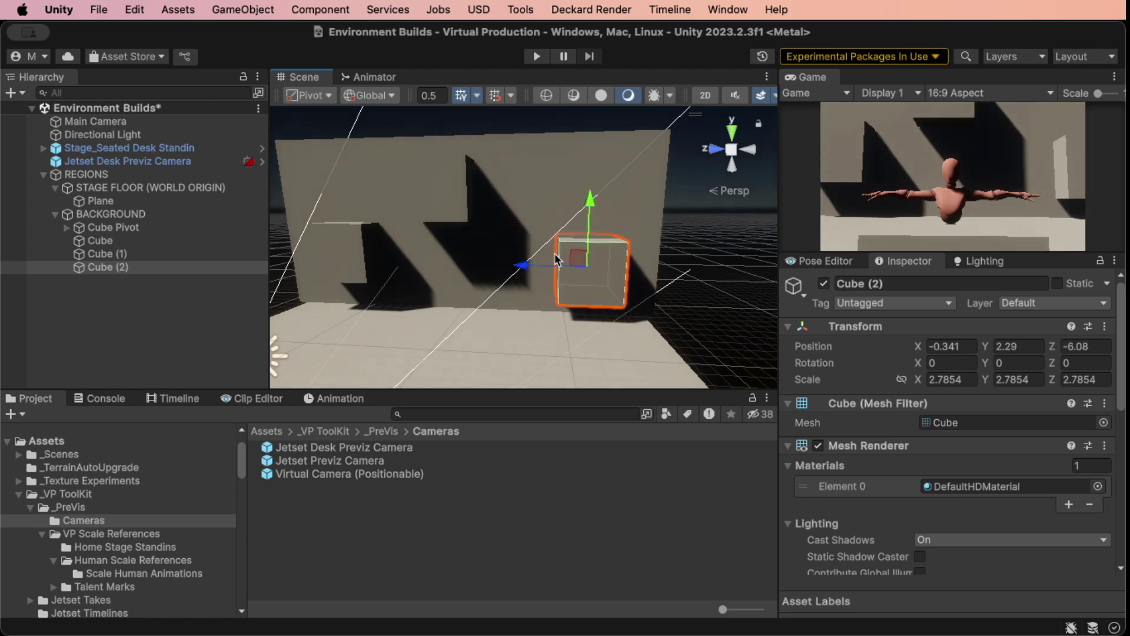
- Group Cube Pivot and the three cubes under a new empty parent named Wall, and collapse the group
{"action": "left_click", "coordinate": [69, 230]}
{"action": "left_click", "coordinate": [105, 268], "text": "shift"}
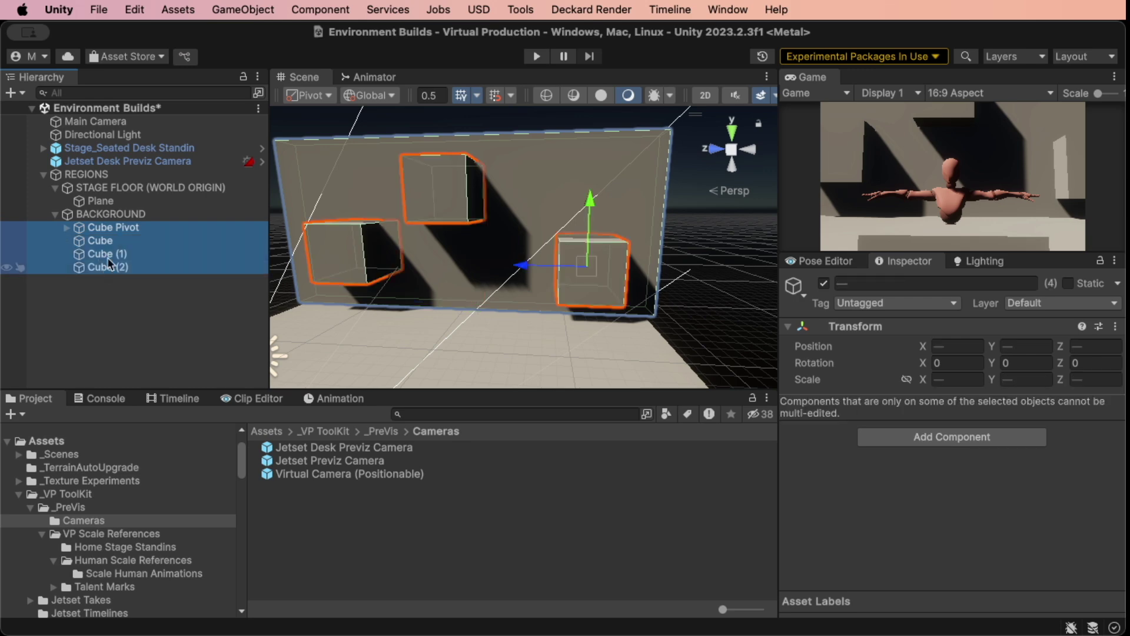
{"action": "right_click", "coordinate": [109, 229]}
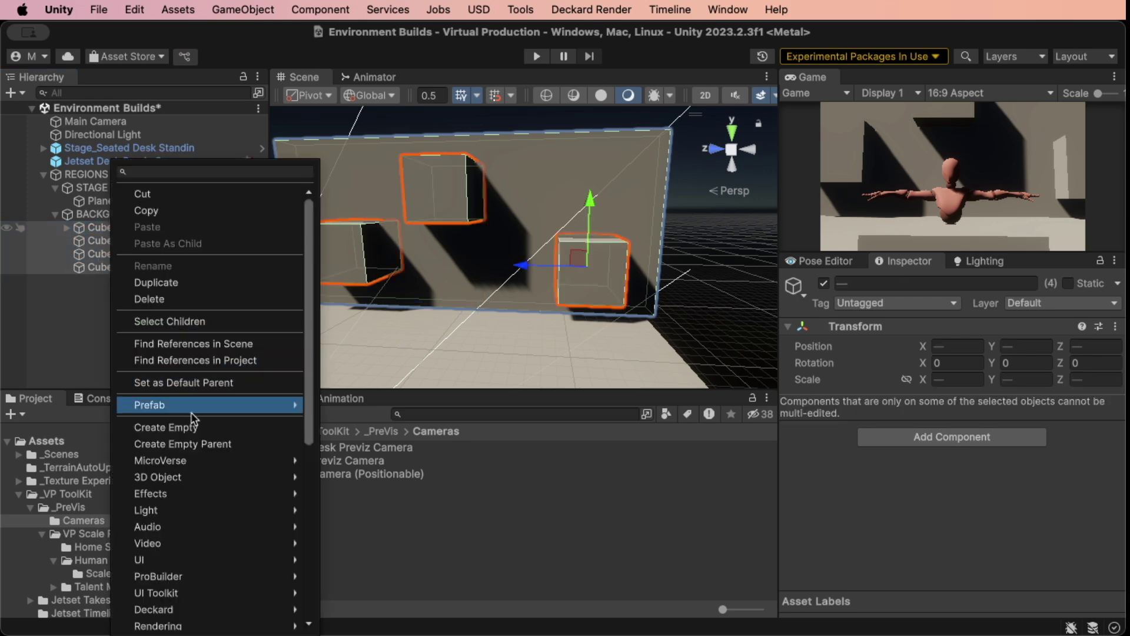
{"action": "left_click", "coordinate": [219, 452]}
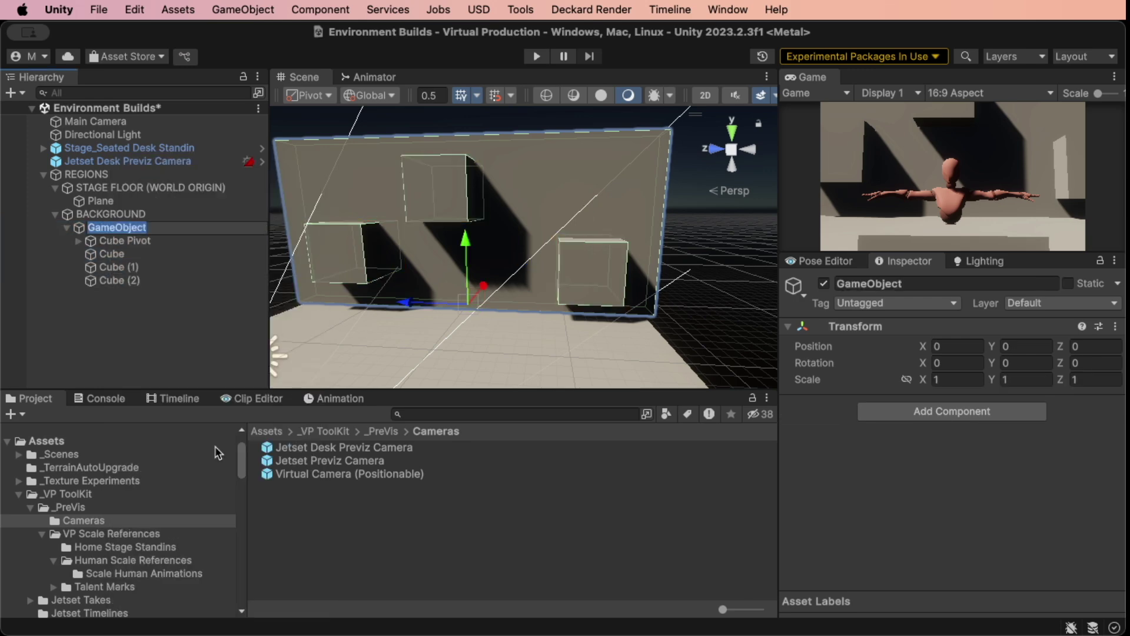
{"action": "type", "text": "Wall"}
{"action": "key", "text": "Return"}
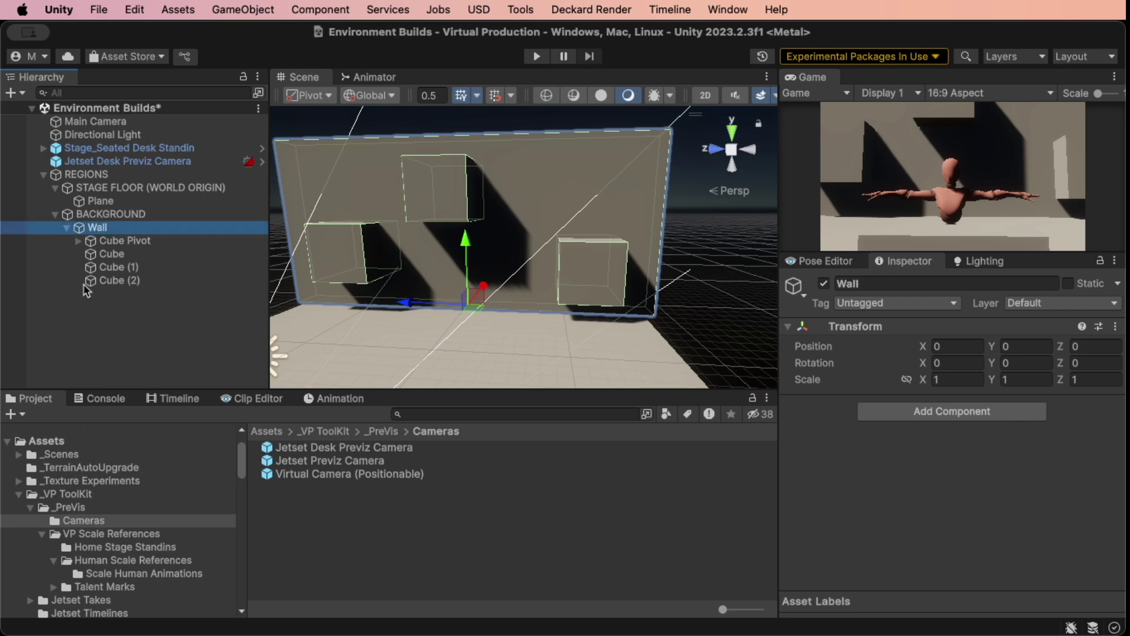
{"action": "left_click", "coordinate": [66, 228]}
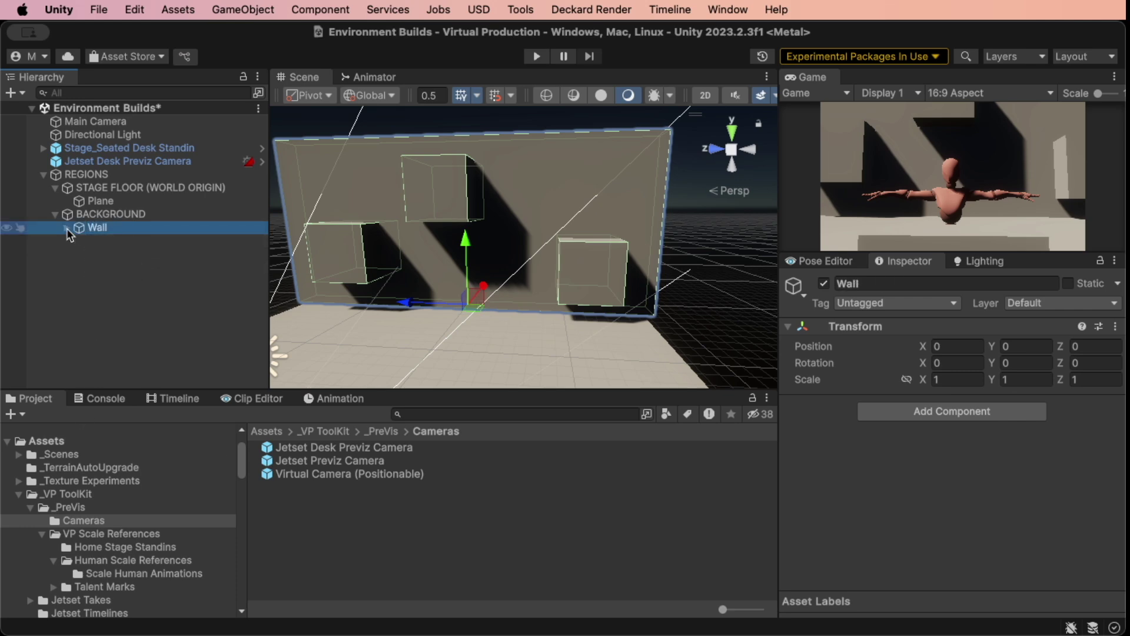
- Add a cylinder under BACKGROUND at about X -3.09, Y 0.26, Z 4.35 and place a duplicate at about X -3.99, Y -0.33, Z 2.88
{"action": "right_click", "coordinate": [93, 214]}
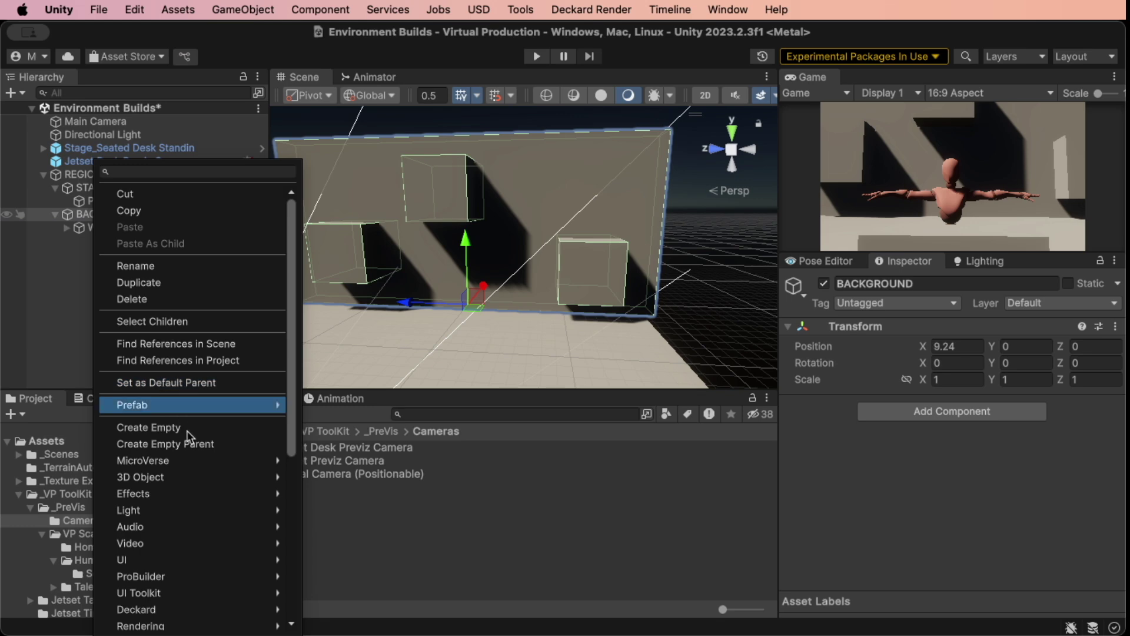
{"action": "mouse_move", "coordinate": [194, 483]}
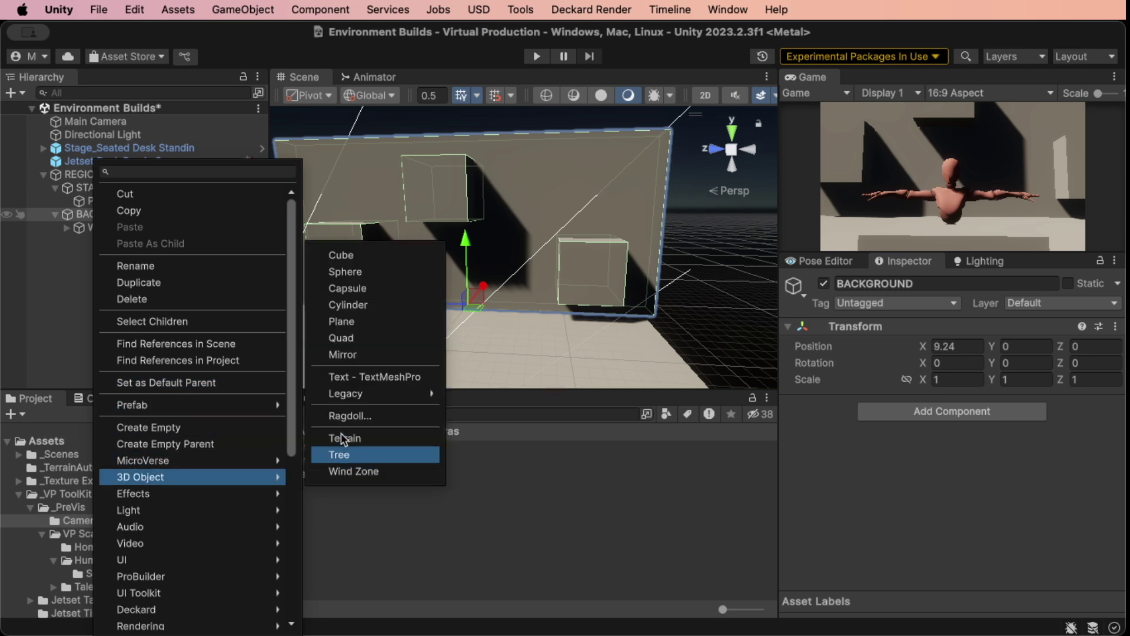
{"action": "left_click", "coordinate": [360, 304]}
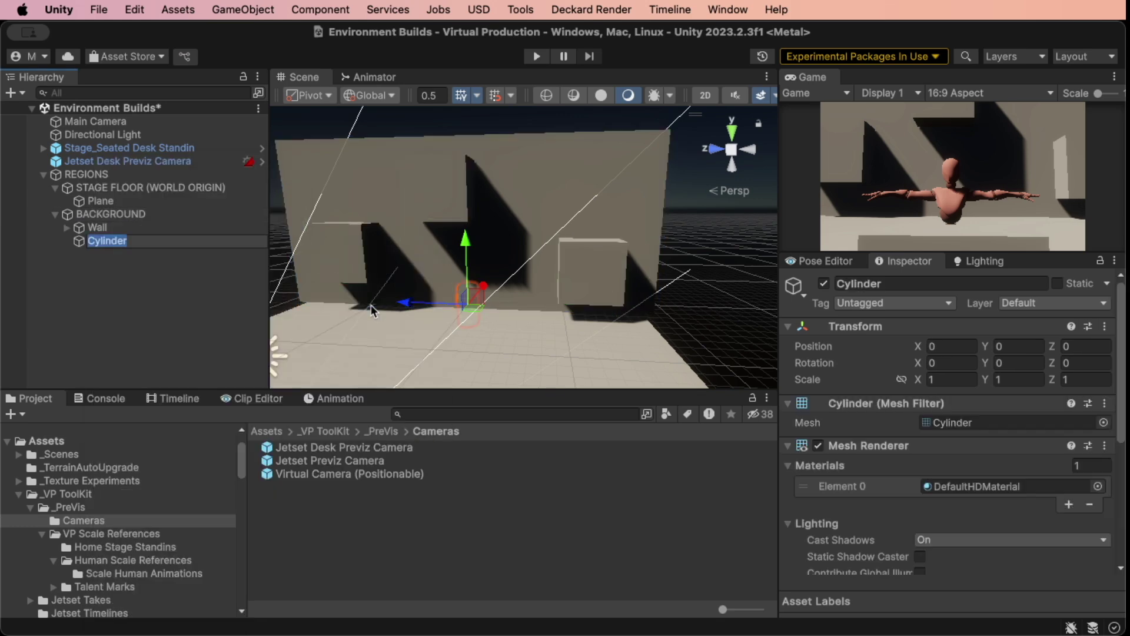
{"action": "left_click_drag", "start_coordinate": [476, 306], "coordinate": [343, 326]}
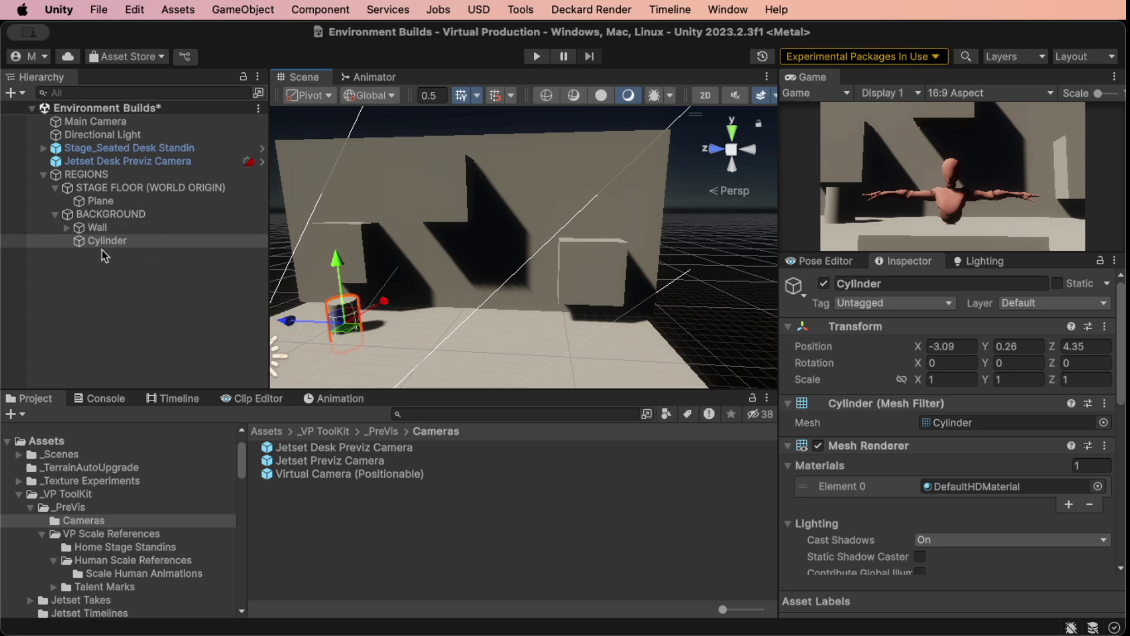
{"action": "key", "text": "super+d"}
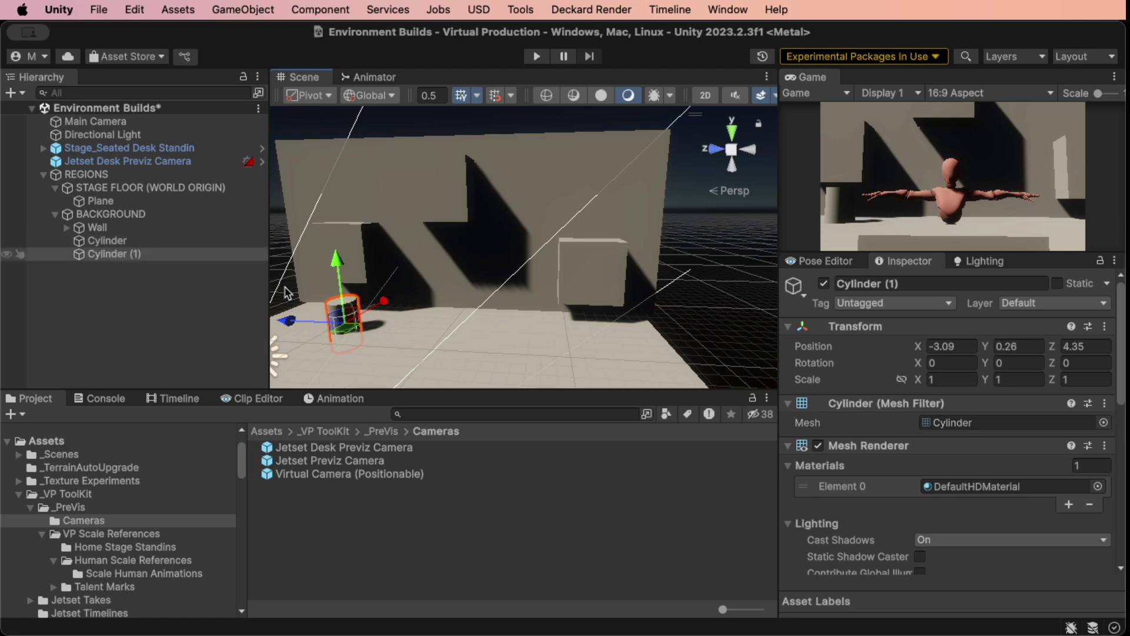
{"action": "left_click_drag", "start_coordinate": [342, 328], "coordinate": [359, 297]}
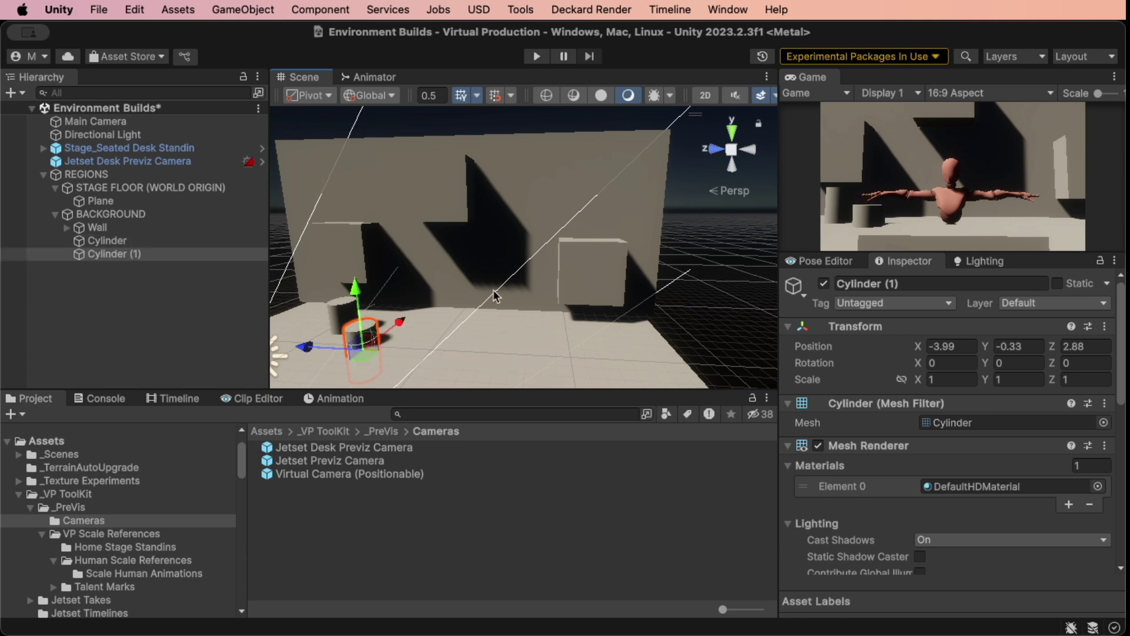
- Duplicate the second background cylinder and place the copy across the stage at about X -3.17, Y 0.73, Z -2.71
{"action": "key", "text": "super+d"}
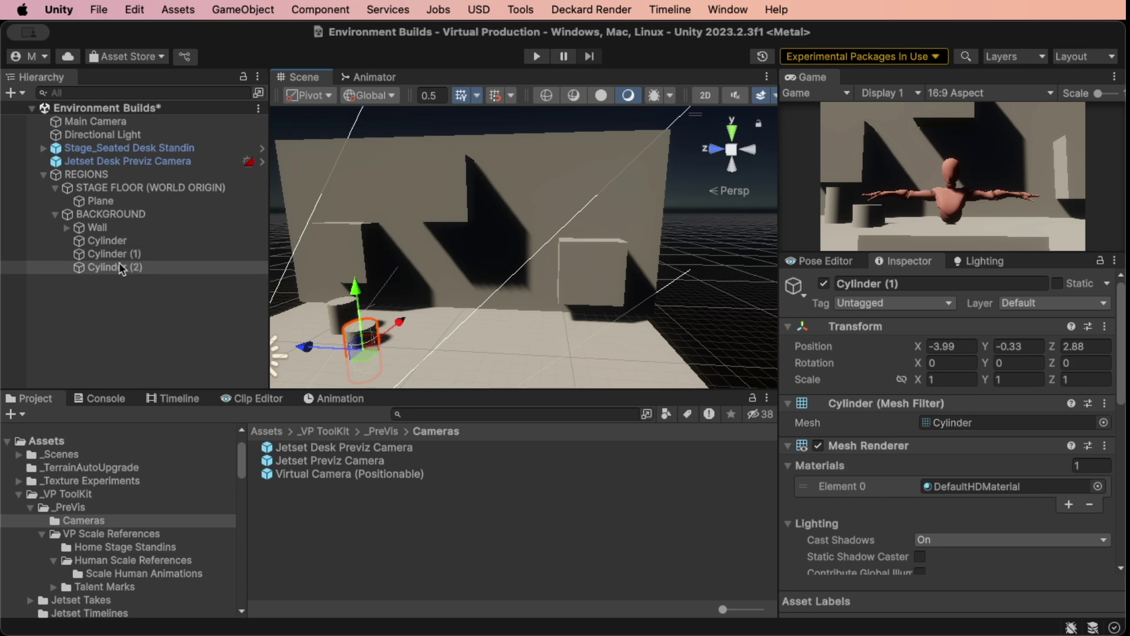
{"action": "left_click_drag", "start_coordinate": [365, 352], "coordinate": [522, 347]}
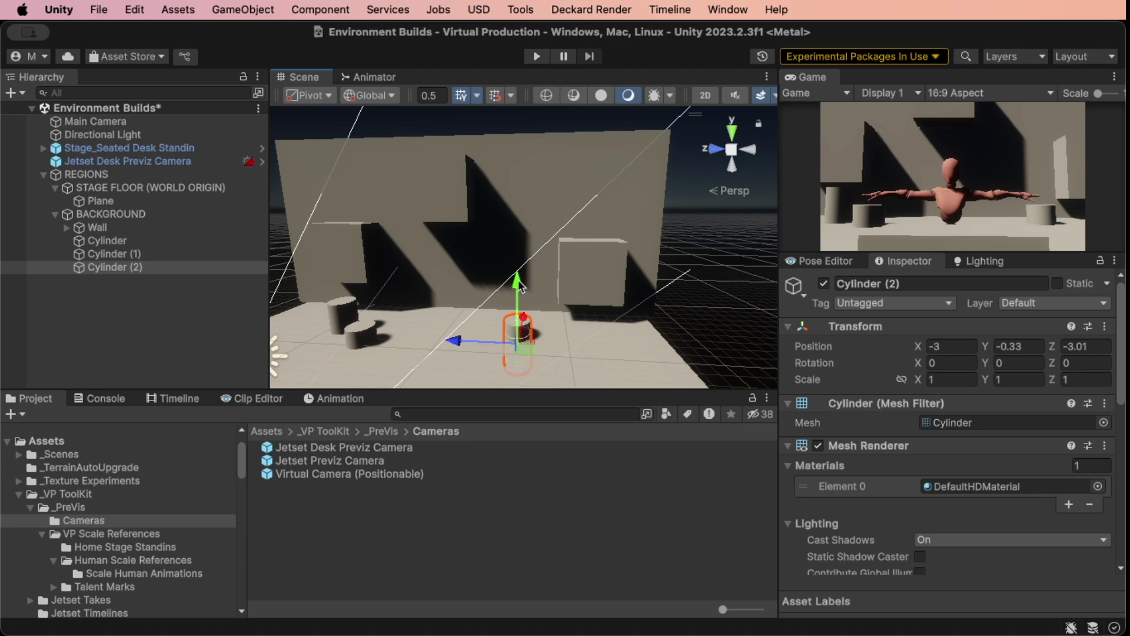
{"action": "left_click_drag", "start_coordinate": [520, 290], "coordinate": [517, 258]}
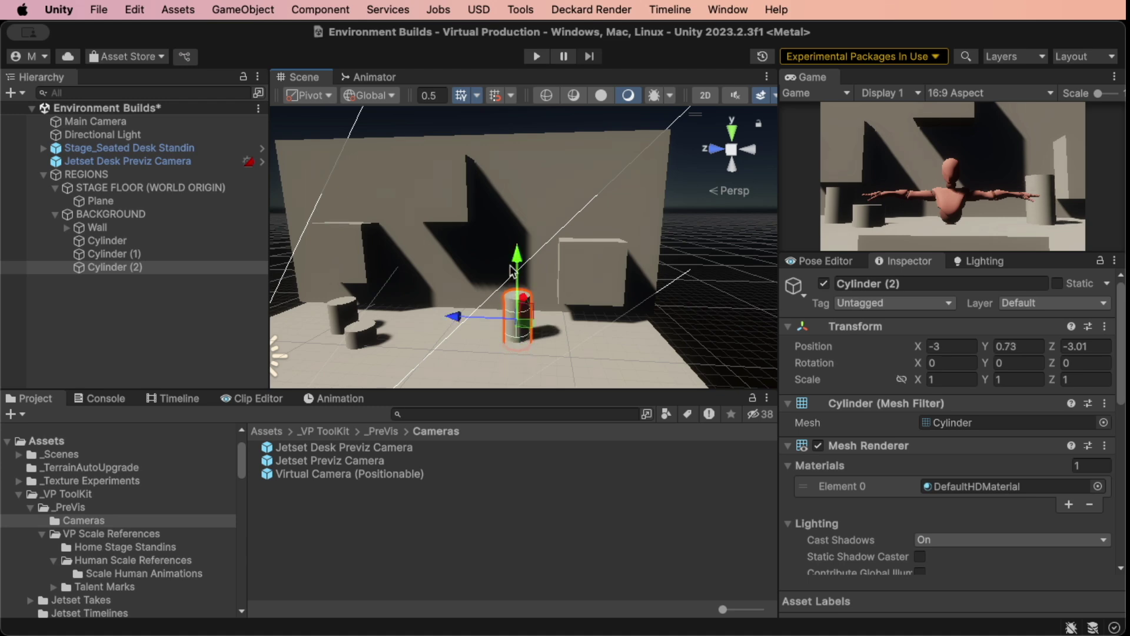
{"action": "left_click_drag", "start_coordinate": [522, 324], "coordinate": [512, 323]}
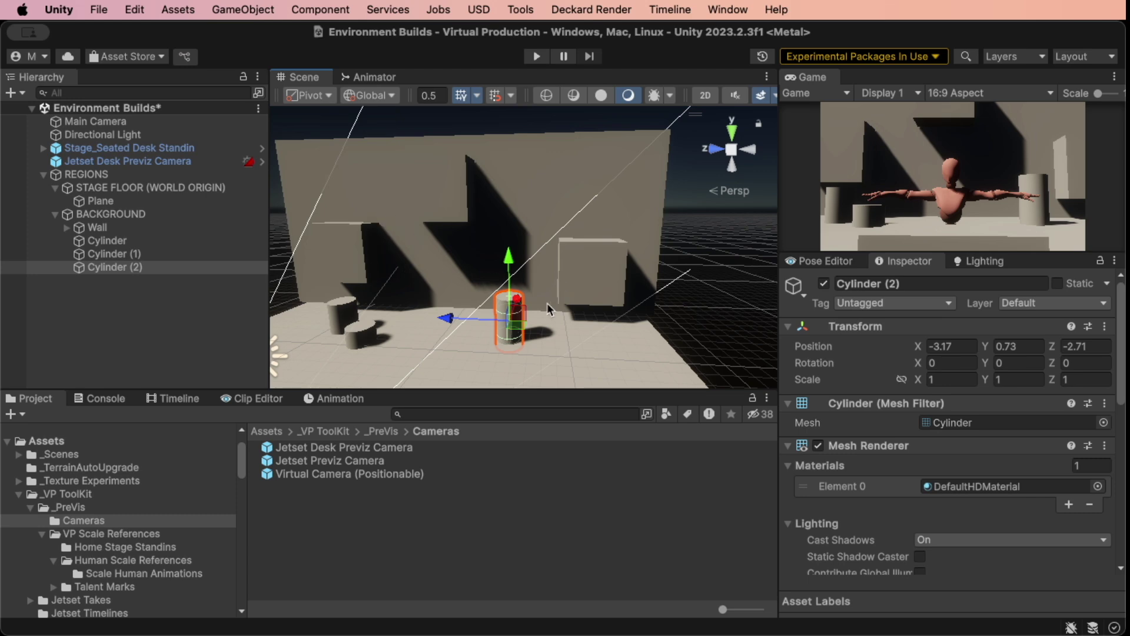
- Collapse the BACKGROUND group and add a cylinder under STAGE FLOOR (WORLD ORIGIN)
{"action": "left_click_drag", "start_coordinate": [551, 310], "coordinate": [429, 285], "text": "alt"}
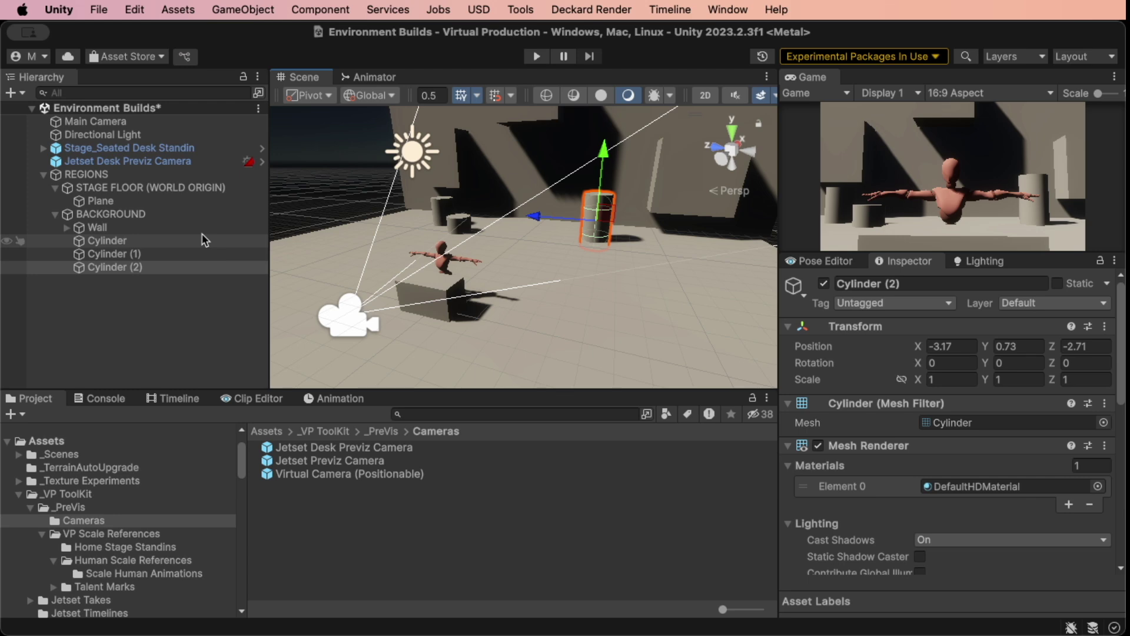
{"action": "left_click", "coordinate": [56, 214]}
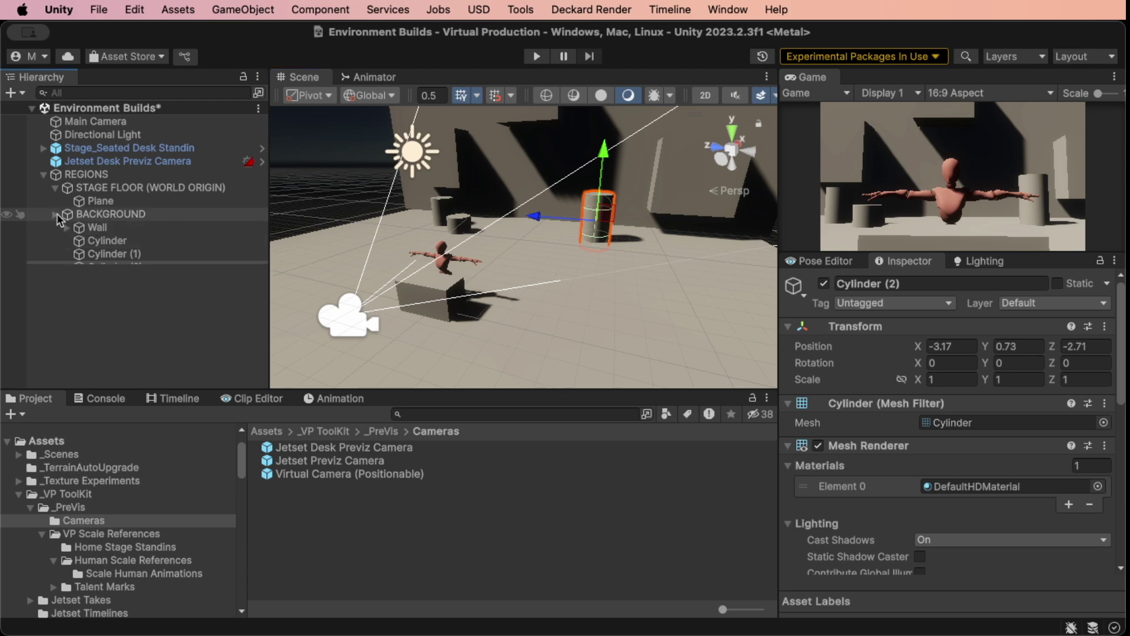
{"action": "left_click", "coordinate": [100, 188]}
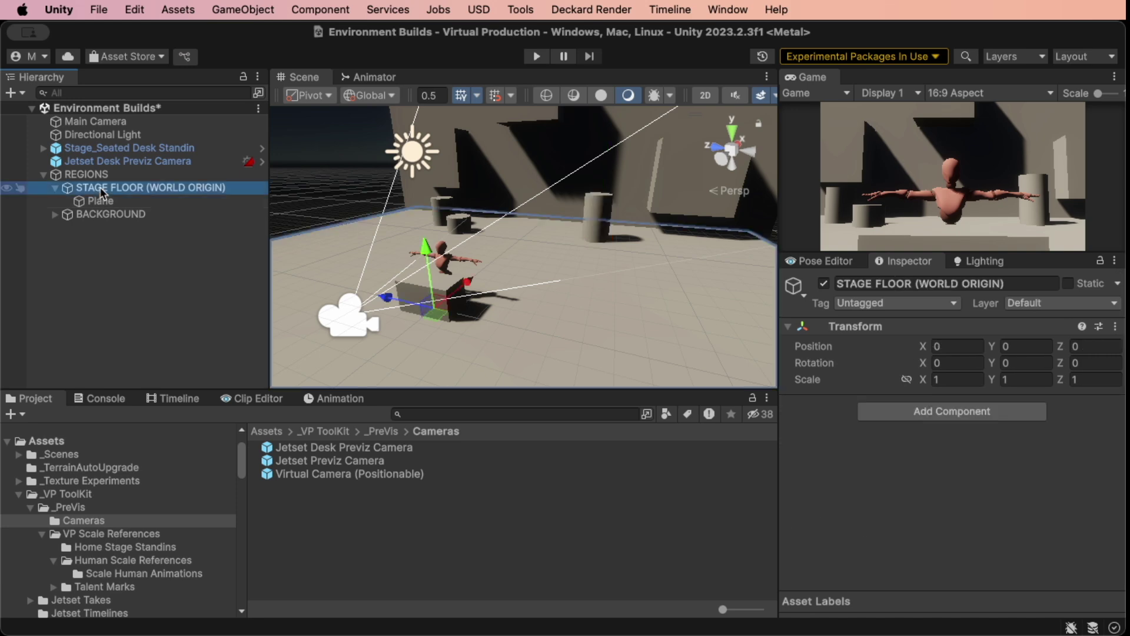
{"action": "right_click", "coordinate": [101, 186]}
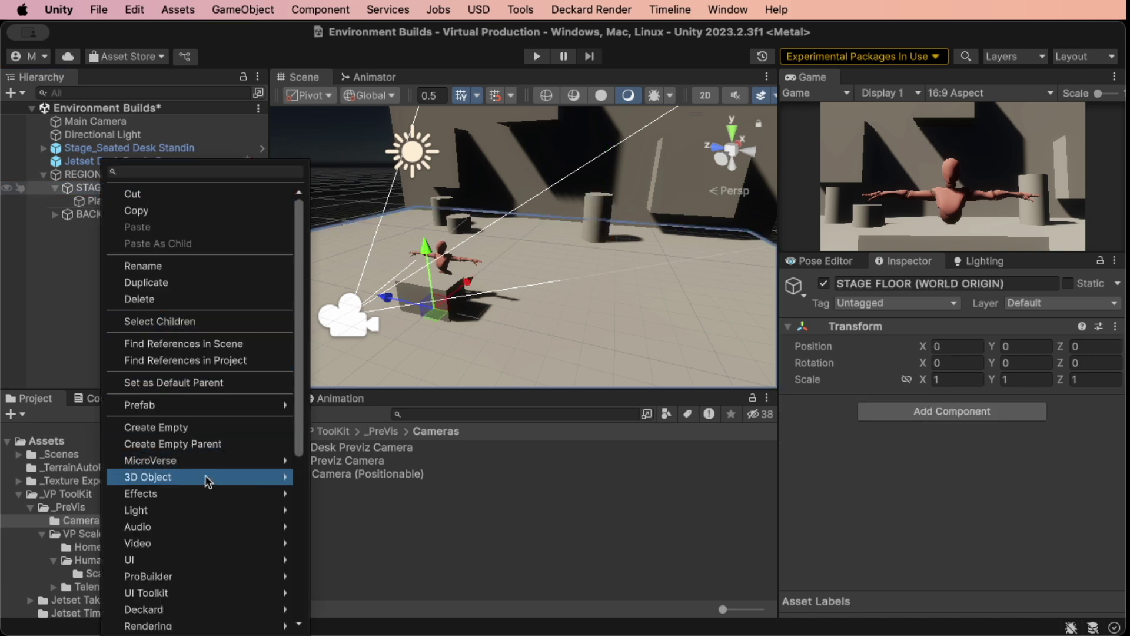
{"action": "mouse_move", "coordinate": [232, 478]}
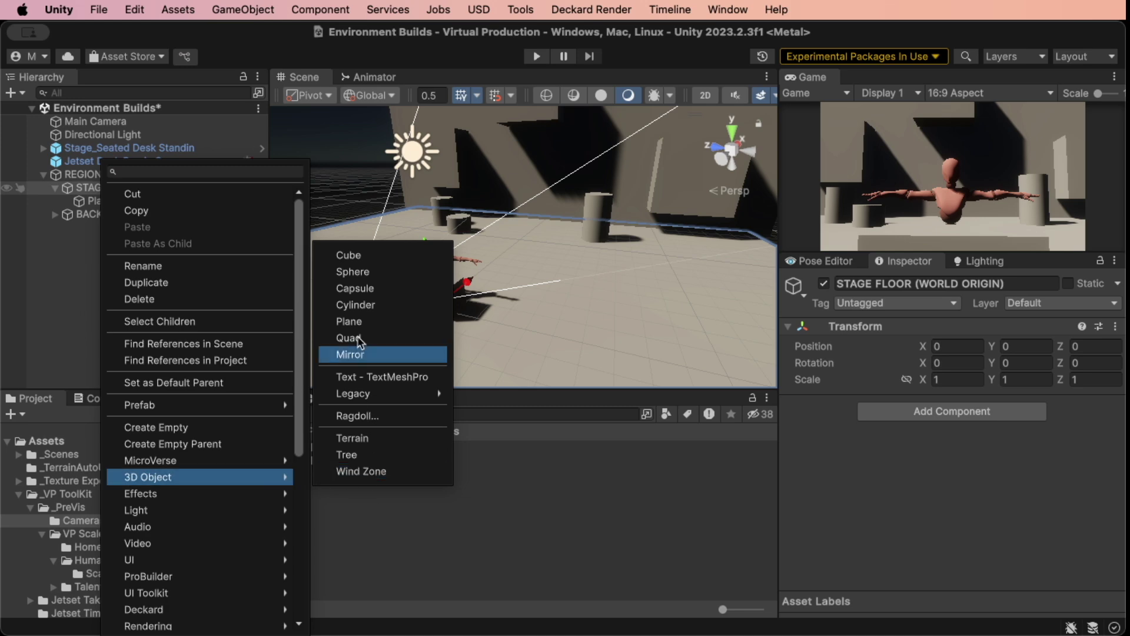
{"action": "left_click", "coordinate": [365, 304]}
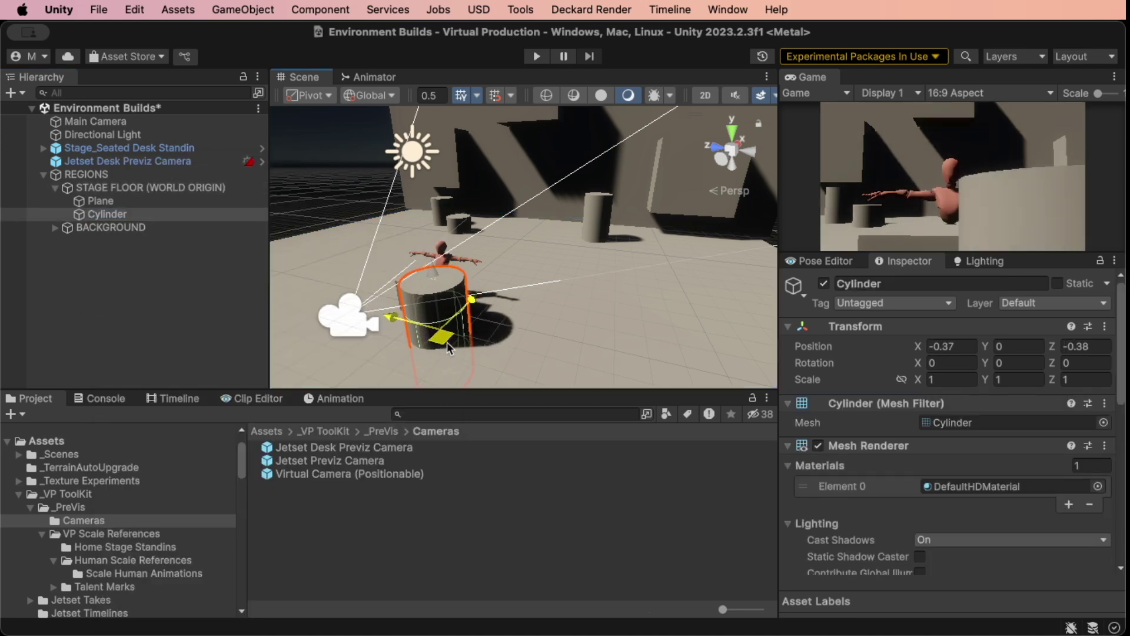
- Scale the stage floor cylinder uniformly to about 0.67 and place it at about X -0.84, Y 0.38, Z -0.63
{"action": "left_click_drag", "start_coordinate": [447, 348], "coordinate": [440, 354]}
{"action": "key", "text": "r"}
{"action": "key", "text": "w"}
{"action": "left_click_drag", "start_coordinate": [442, 290], "coordinate": [444, 261]}
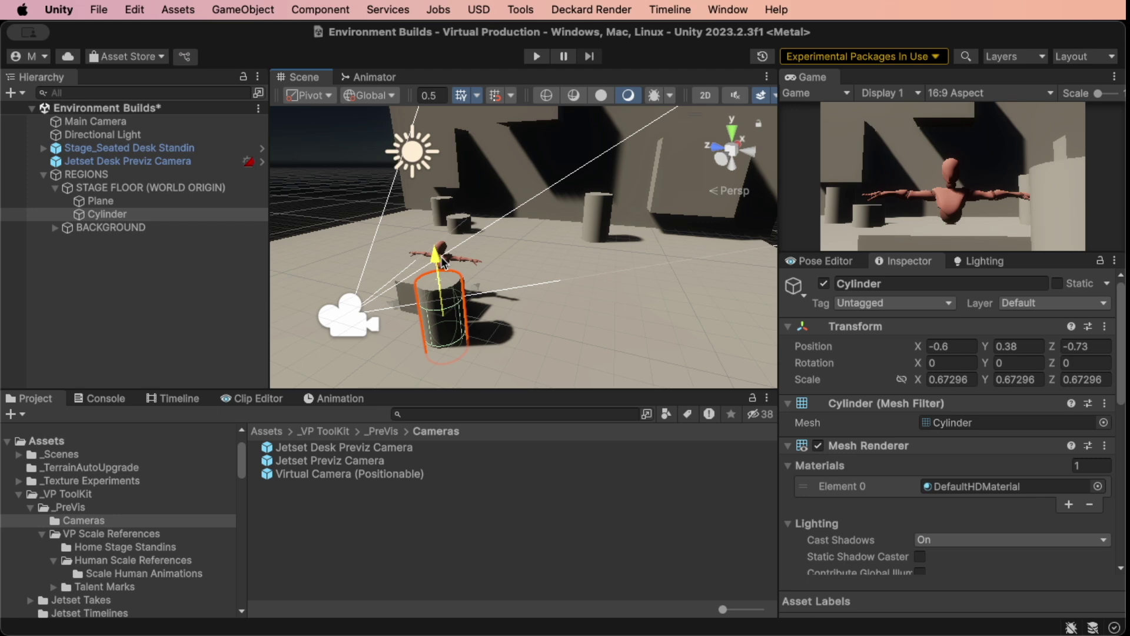
{"action": "left_click_drag", "start_coordinate": [445, 319], "coordinate": [430, 328]}
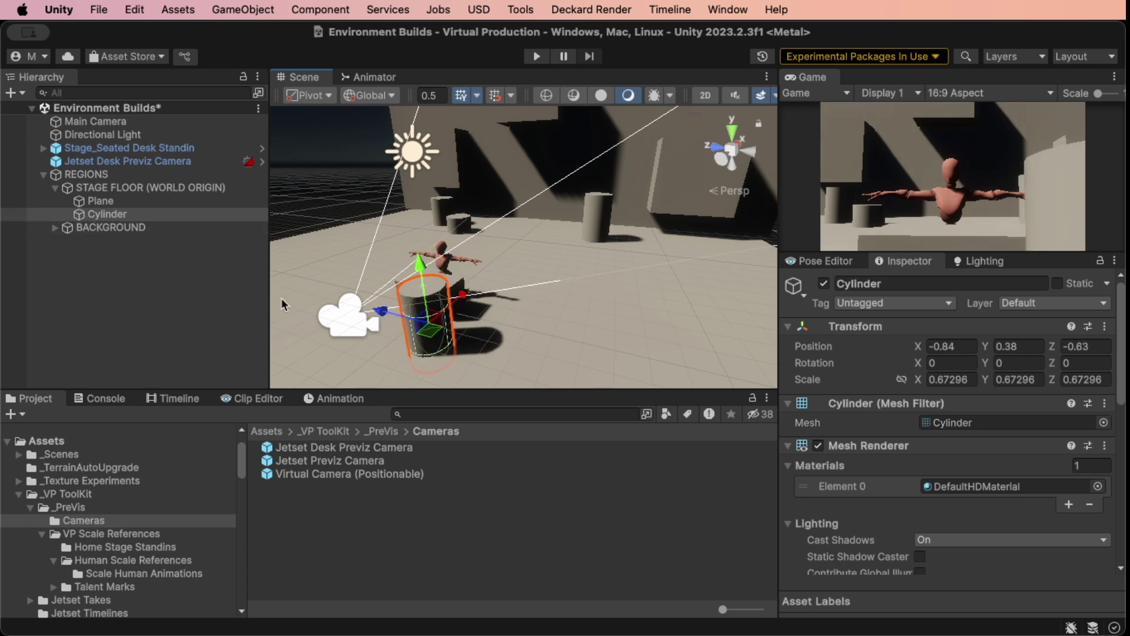
- Duplicate the stage floor cylinder and place the copy on the other side of the desk at about X -0.76, Y 0.16, Z 0.77
{"action": "key", "text": "super+d"}
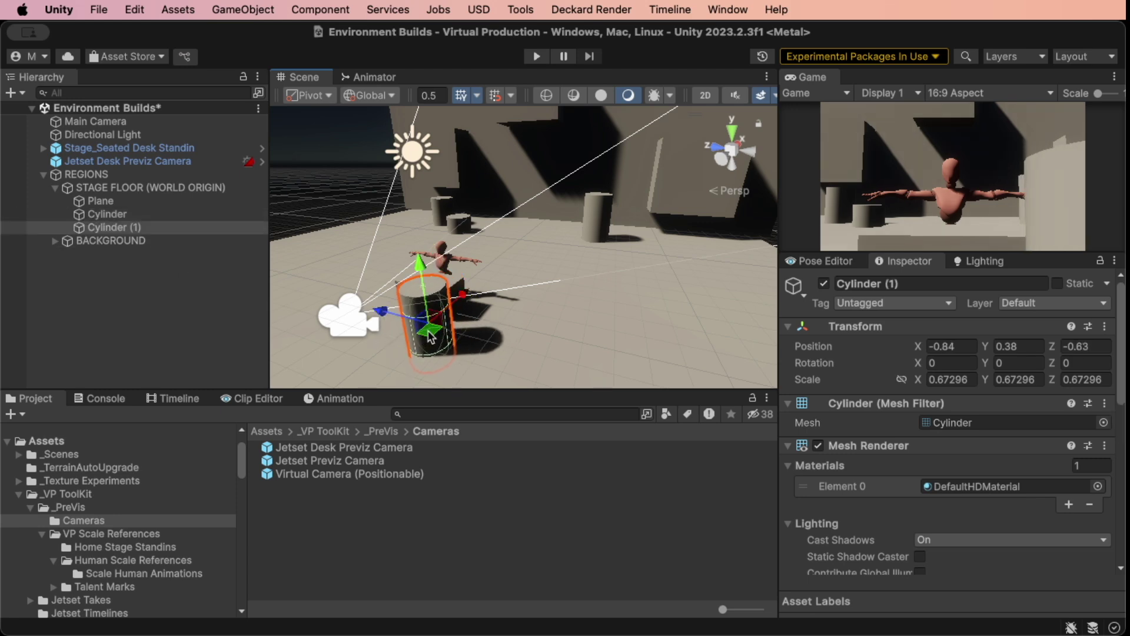
{"action": "left_click_drag", "start_coordinate": [429, 331], "coordinate": [368, 311]}
{"action": "left_click_drag", "start_coordinate": [352, 253], "coordinate": [352, 259]}
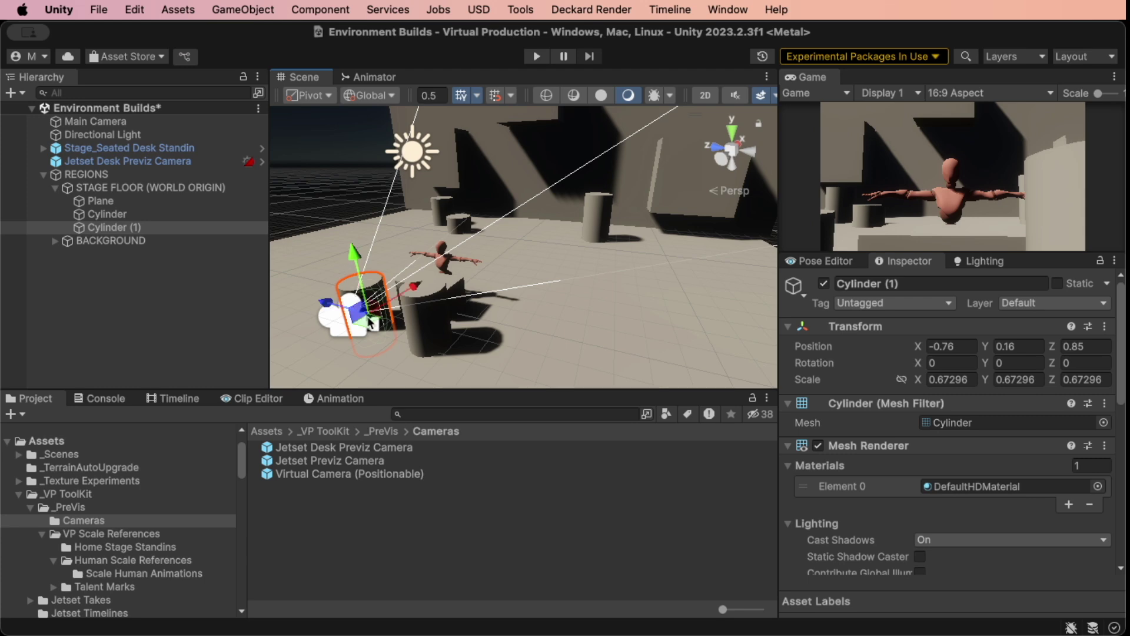
{"action": "left_click_drag", "start_coordinate": [369, 326], "coordinate": [380, 322]}
- Scale the duplicated stage floor cylinder uniformly to about 0.52 and raise it to about Y 0.37
{"action": "key", "text": "f"}
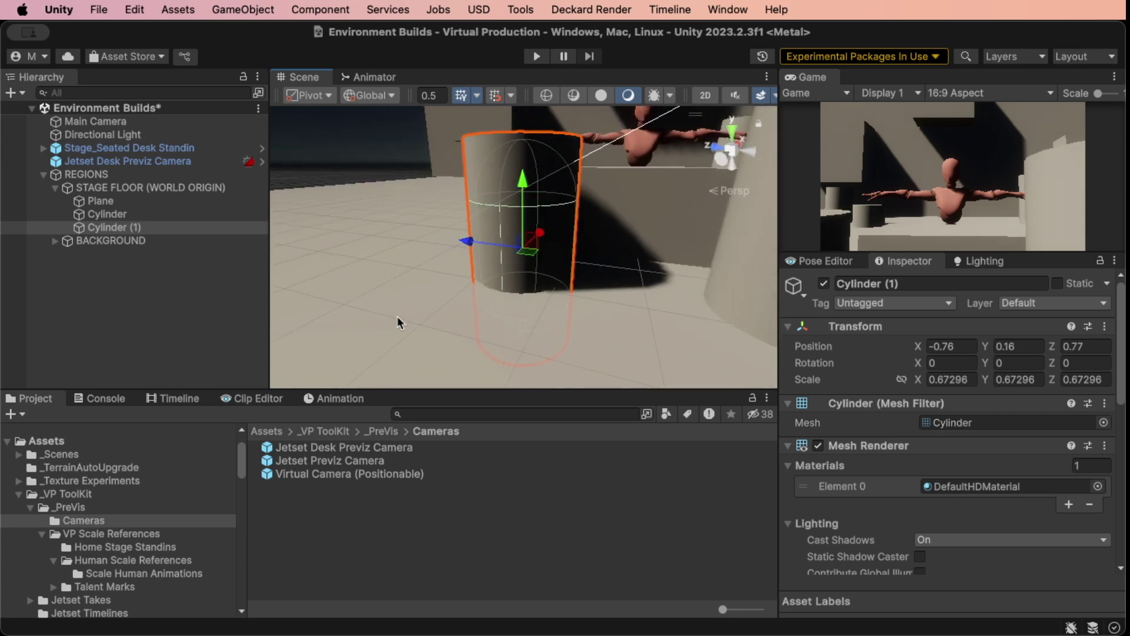
{"action": "key", "text": "r"}
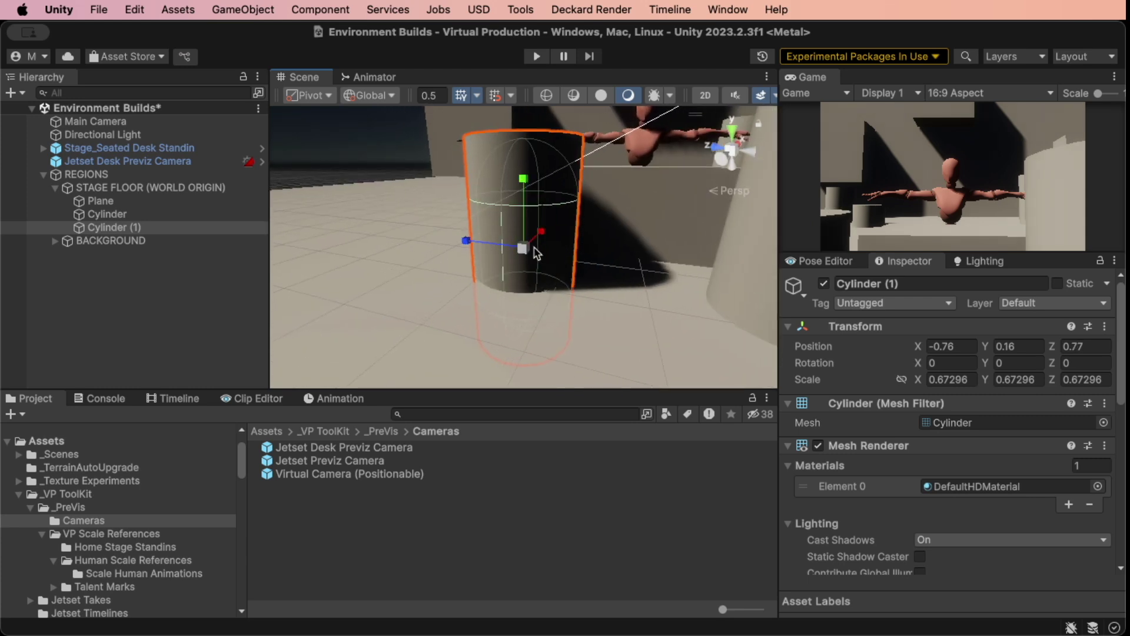
{"action": "left_click_drag", "start_coordinate": [523, 248], "coordinate": [525, 272]}
{"action": "key", "text": "w"}
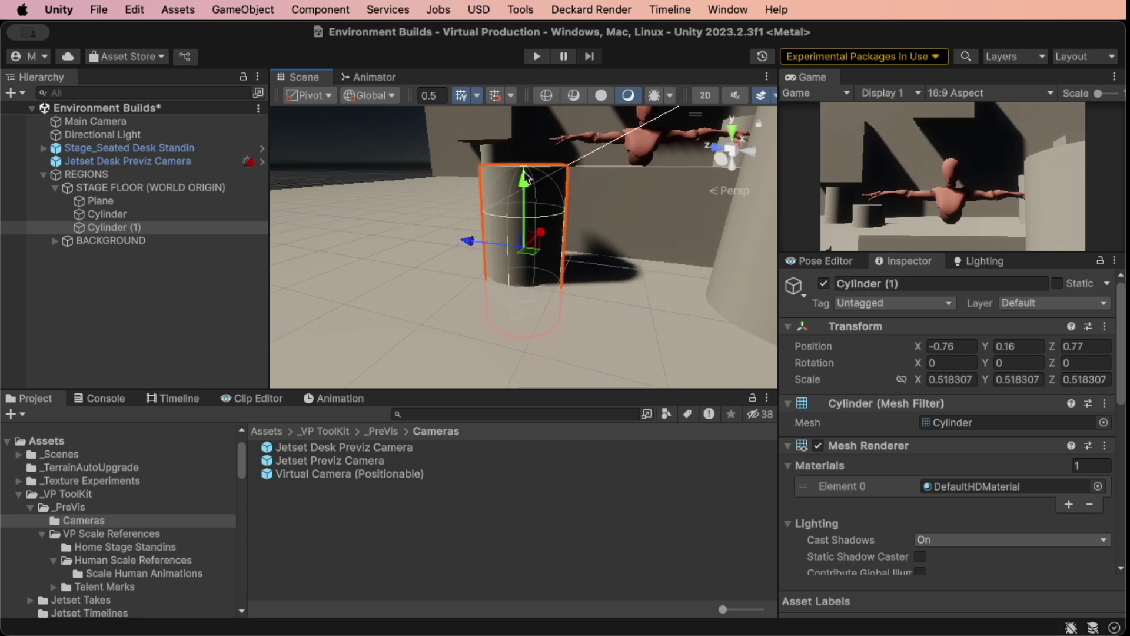
{"action": "left_click_drag", "start_coordinate": [526, 188], "coordinate": [525, 154]}
- Duplicate the smaller stage floor cylinder and, in the top view, place the copy nearer the camera at about X -1.11, Z 0.26
{"action": "left_click", "coordinate": [732, 133]}
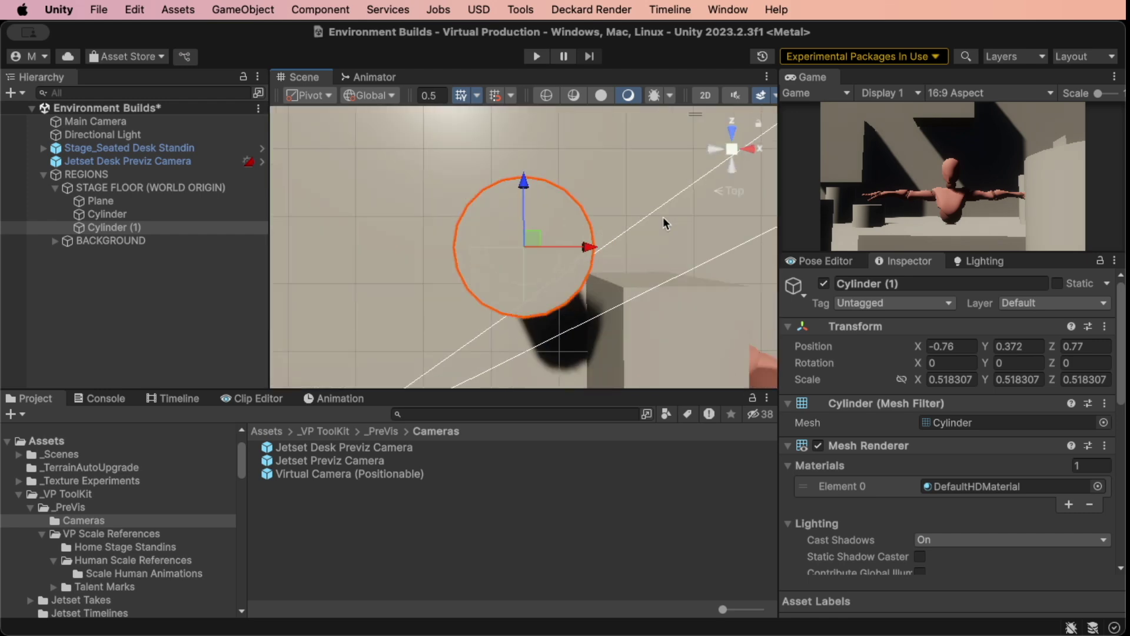
{"action": "scroll", "coordinate": [648, 233], "scroll_direction": "down", "scroll_amount": 10}
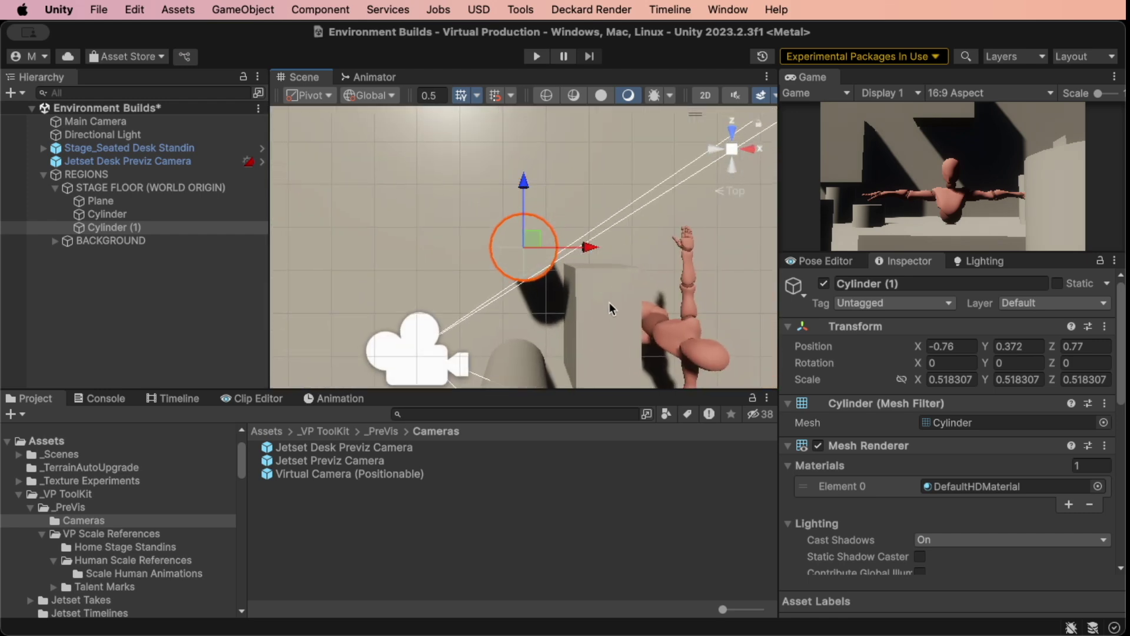
{"action": "scroll", "coordinate": [598, 315], "scroll_direction": "down", "scroll_amount": 5}
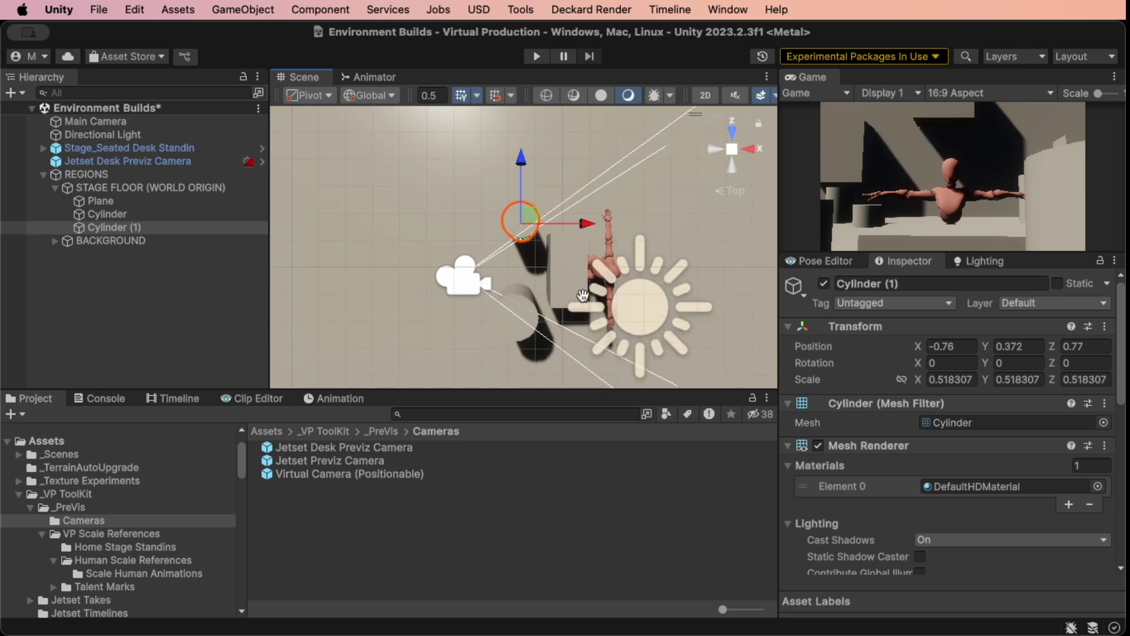
{"action": "left_click_drag", "start_coordinate": [528, 226], "coordinate": [490, 256]}
{"action": "key", "text": "super+d"}
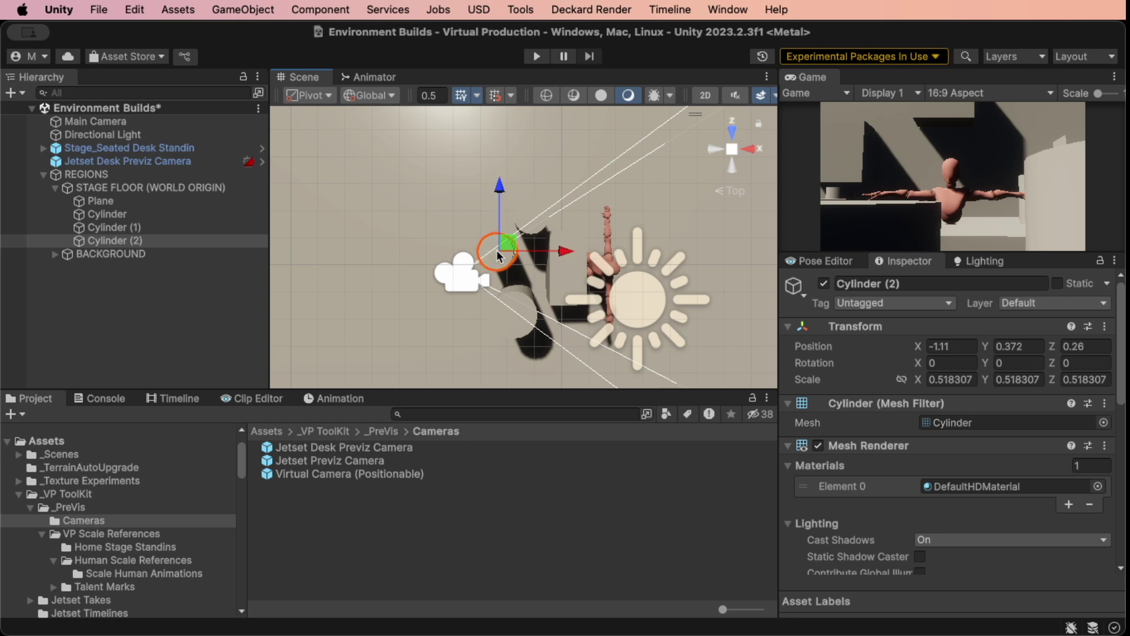
- Lower the newest stage floor cylinder to about Y 0.27 in the side view
{"action": "left_click", "coordinate": [719, 153]}
{"action": "left_click_drag", "start_coordinate": [534, 175], "coordinate": [535, 182]}
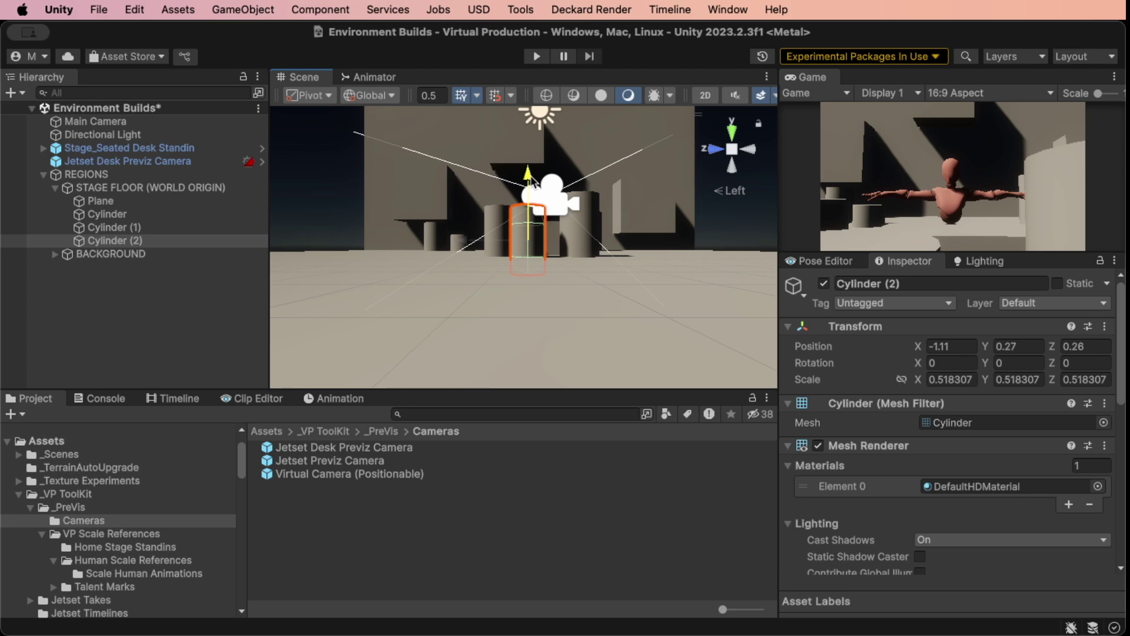
{"action": "left_click_drag", "start_coordinate": [534, 182], "coordinate": [533, 182]}
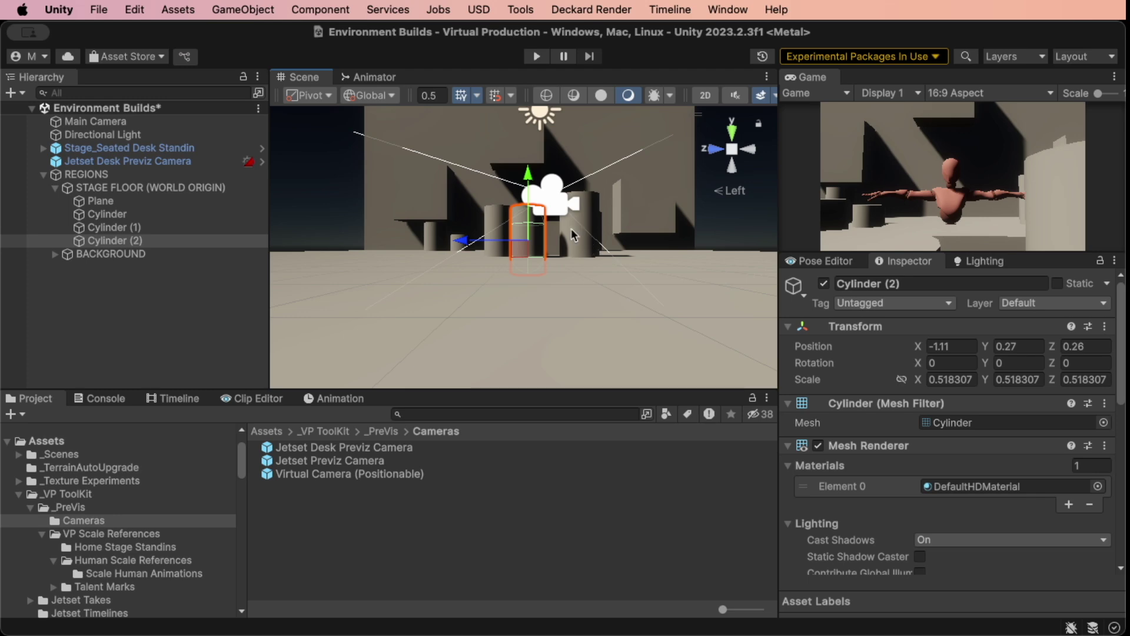
{"action": "left_click_drag", "start_coordinate": [571, 228], "coordinate": [454, 278], "text": "alt"}
{"action": "middle_click_drag", "start_coordinate": [460, 288], "coordinate": [416, 372]}
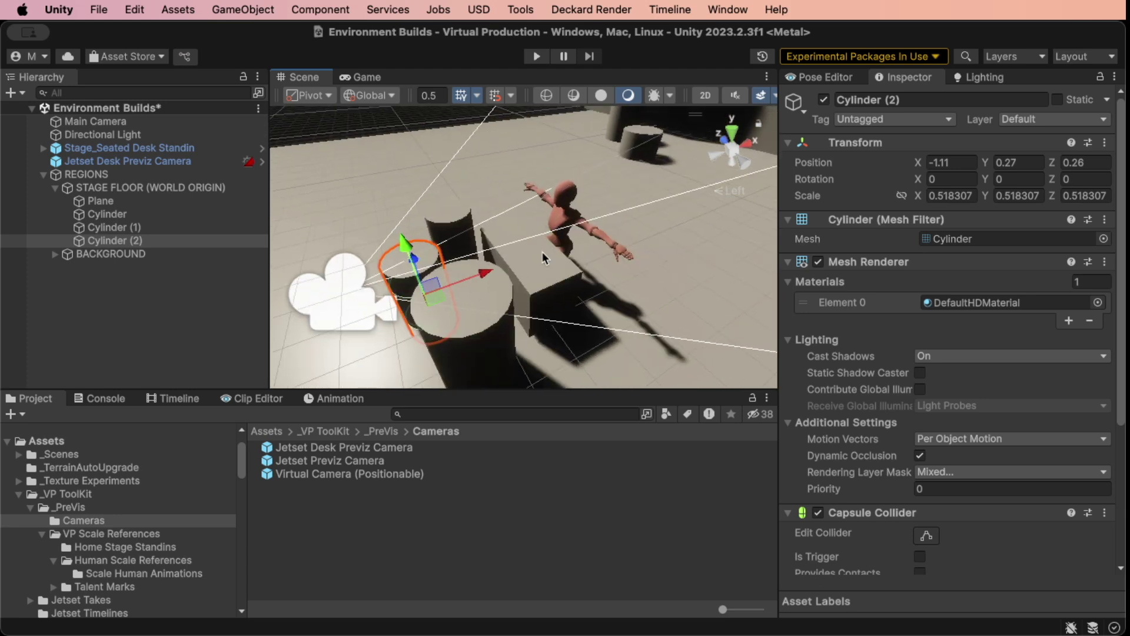
- Dock the Game view above the Inspector so the camera framing shows alongside the Scene view
{"action": "left_click_drag", "start_coordinate": [543, 252], "coordinate": [618, 220], "text": "alt"}
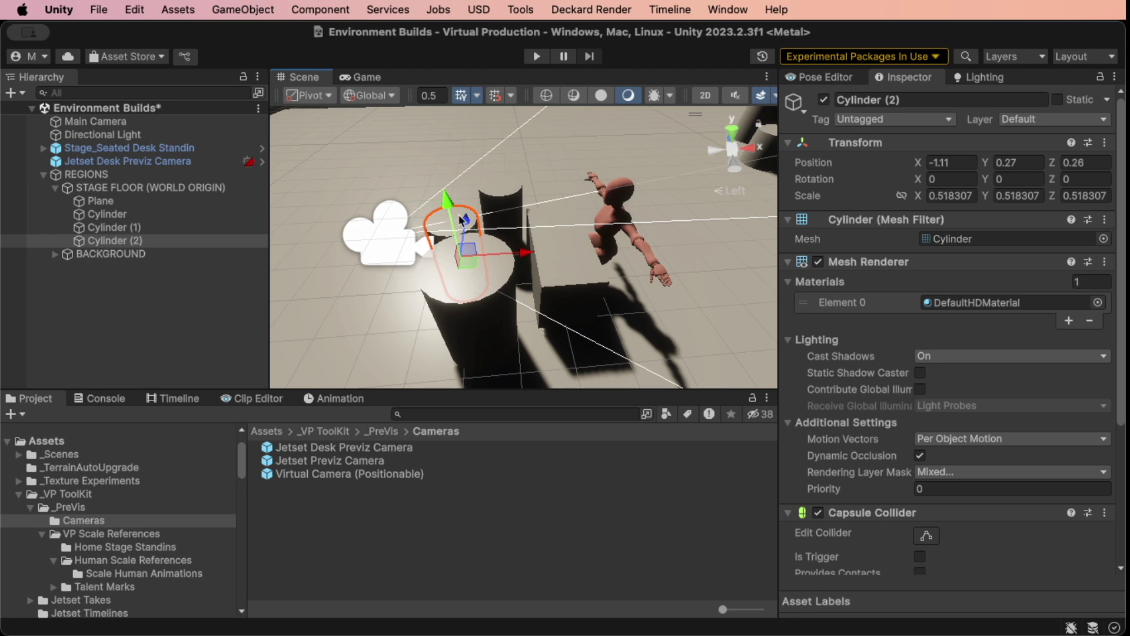
{"action": "right_click_drag", "start_coordinate": [732, 263], "coordinate": [555, 242]}
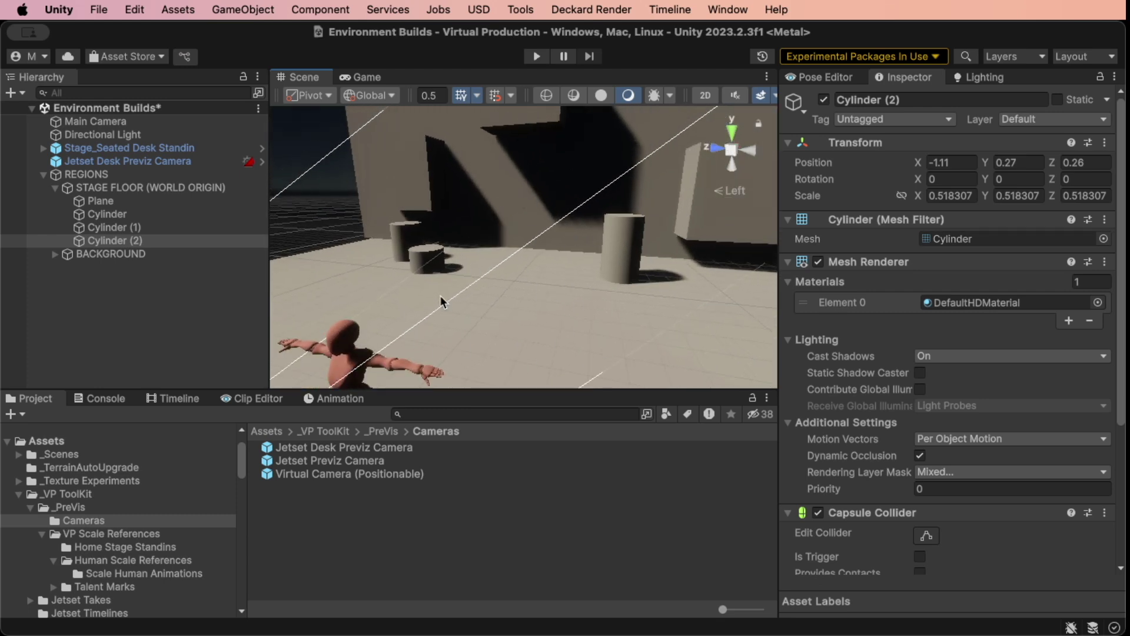
{"action": "right_click_drag", "start_coordinate": [444, 214], "coordinate": [537, 341]}
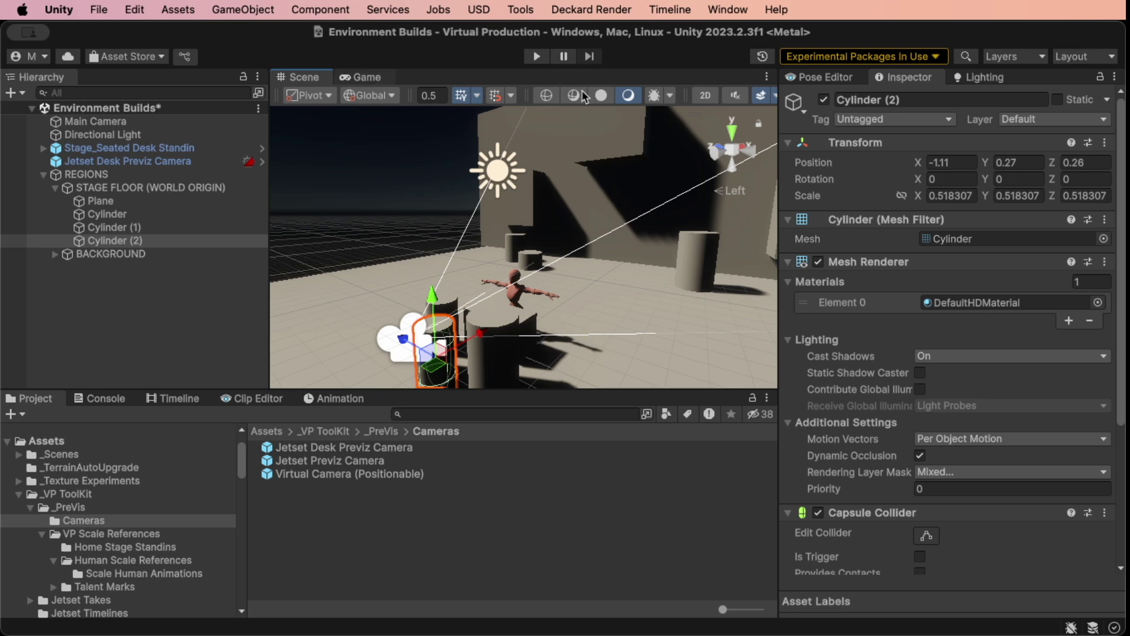
{"action": "left_click_drag", "start_coordinate": [360, 77], "coordinate": [836, 125]}
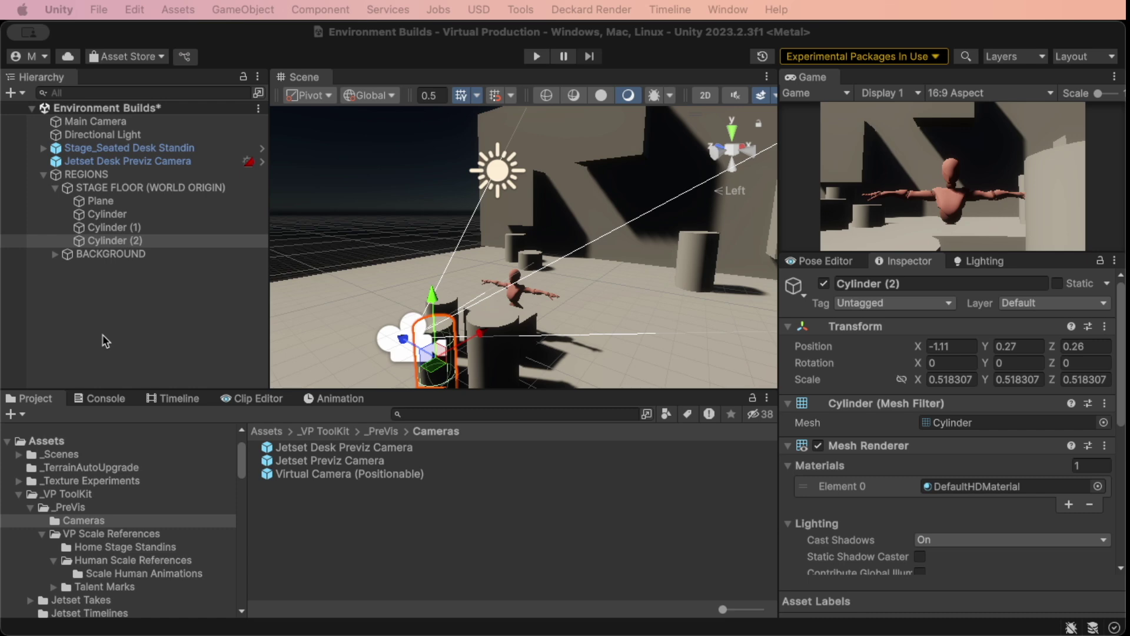
- Create a capsule 3D object at the root of the scene hierarchy
{"action": "right_click", "coordinate": [80, 292]}
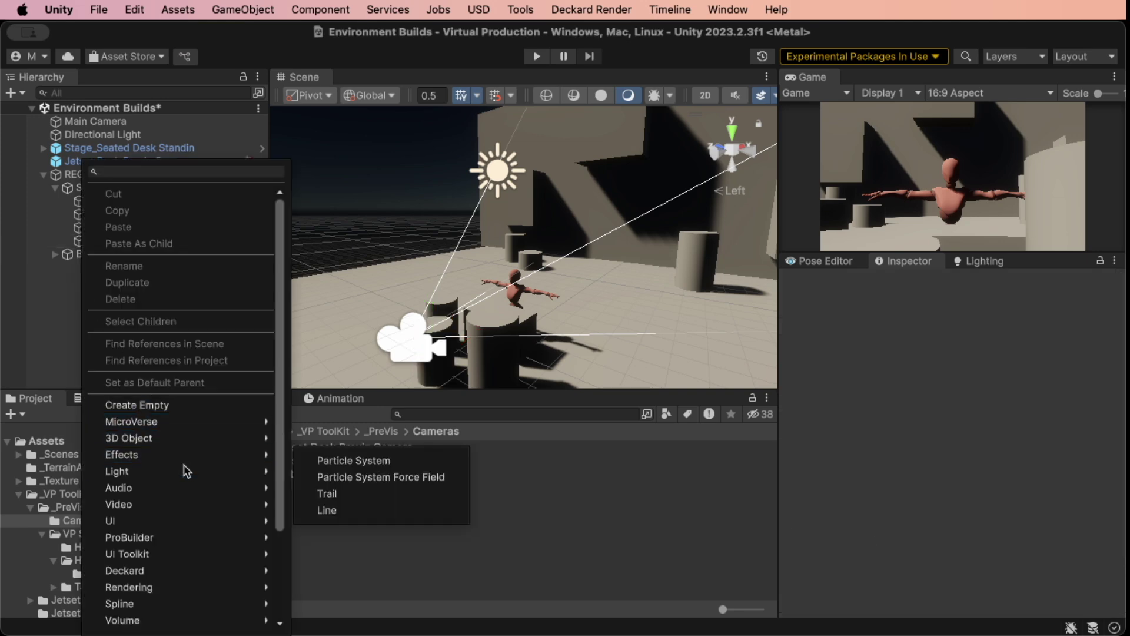
{"action": "mouse_move", "coordinate": [252, 440]}
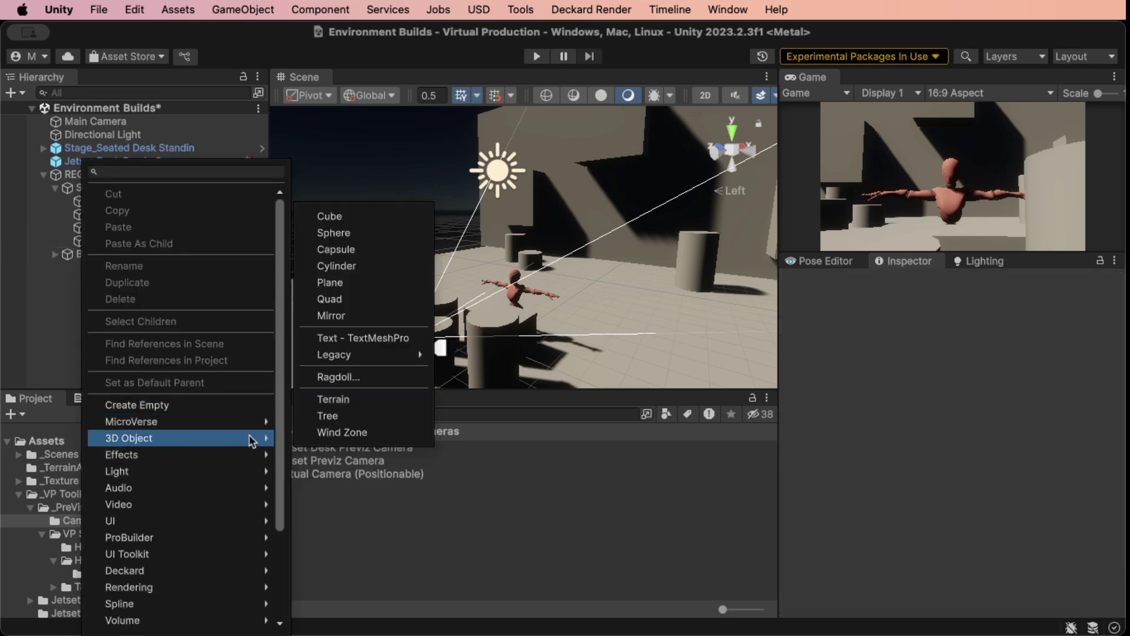
{"action": "left_click", "coordinate": [349, 249]}
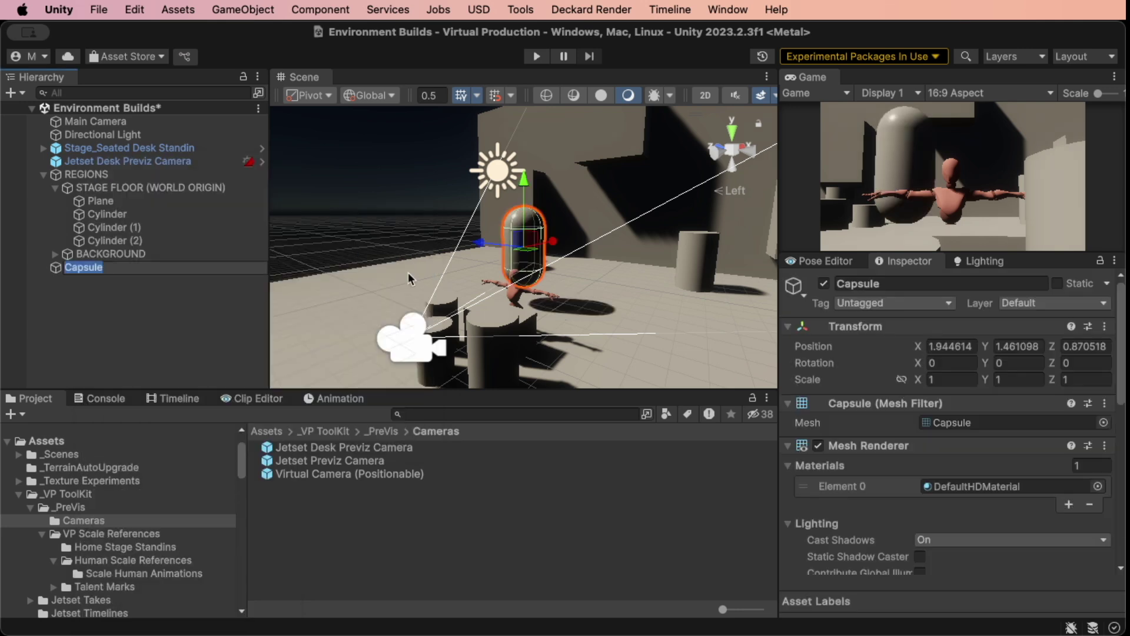
{"action": "left_click", "coordinate": [56, 271]}
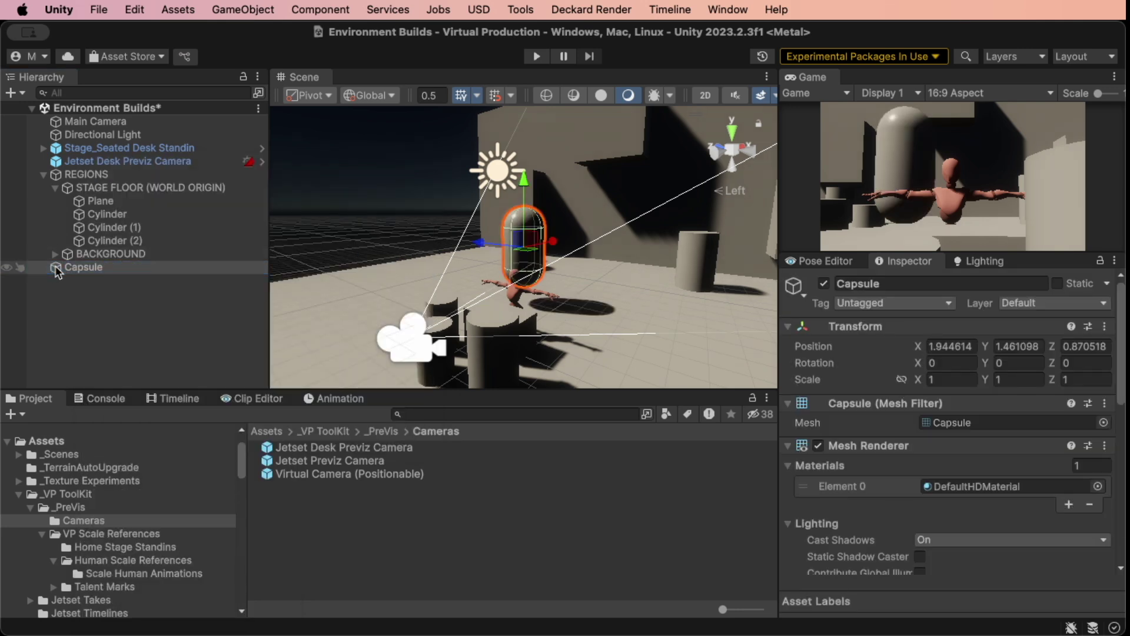
- Add a cube as a child of the capsule and move it beside the capsule to about Z -1.1
{"action": "right_click", "coordinate": [58, 270]}
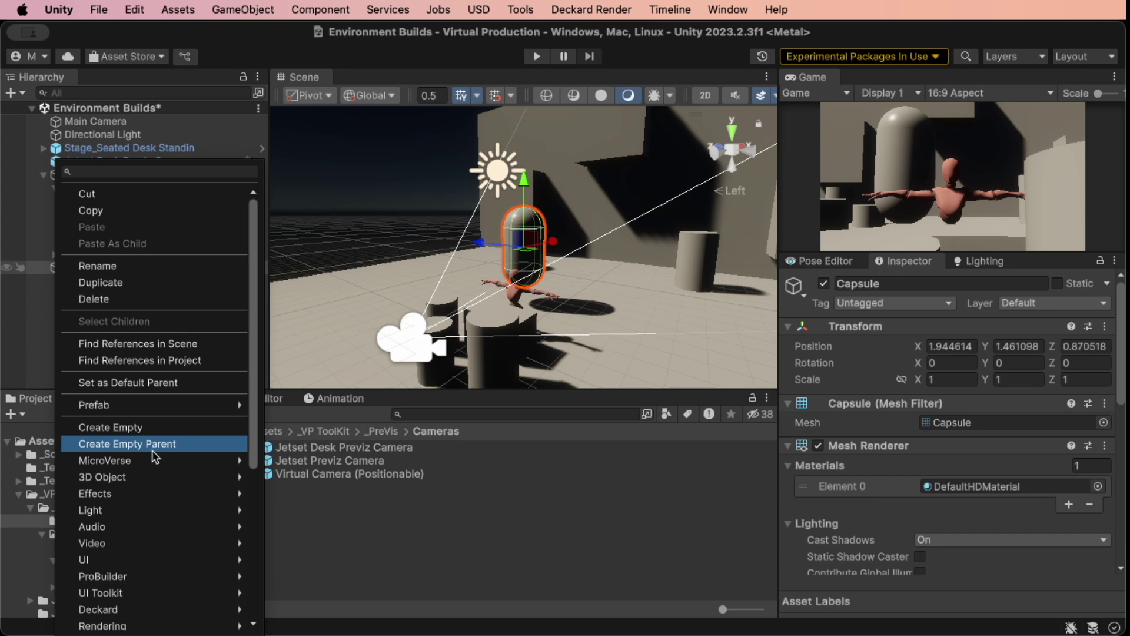
{"action": "mouse_move", "coordinate": [174, 475]}
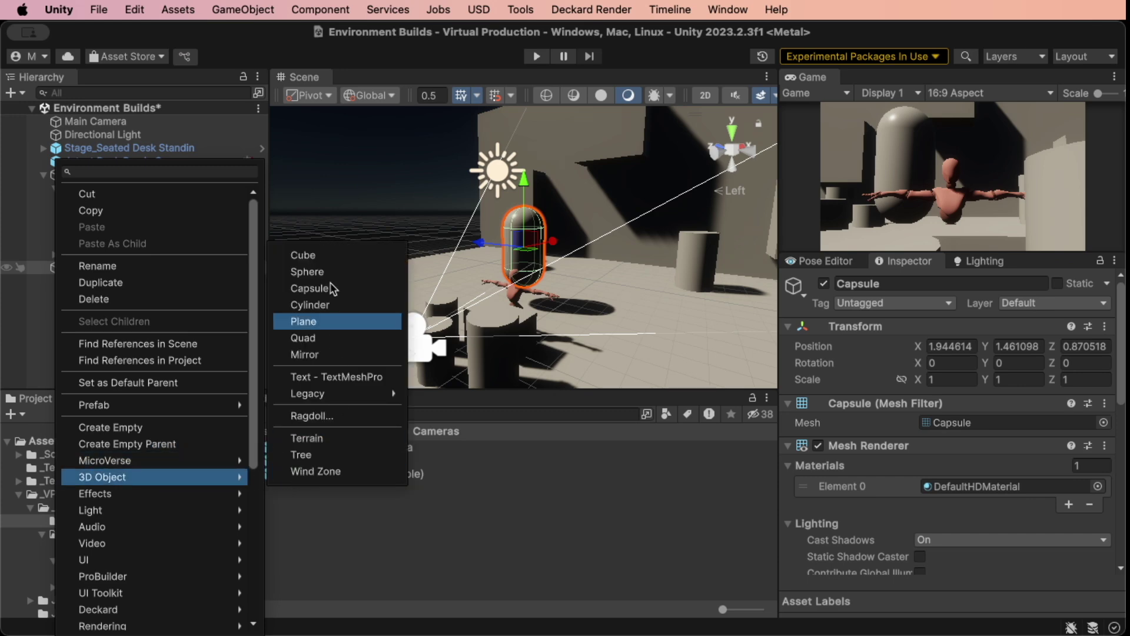
{"action": "left_click", "coordinate": [323, 255]}
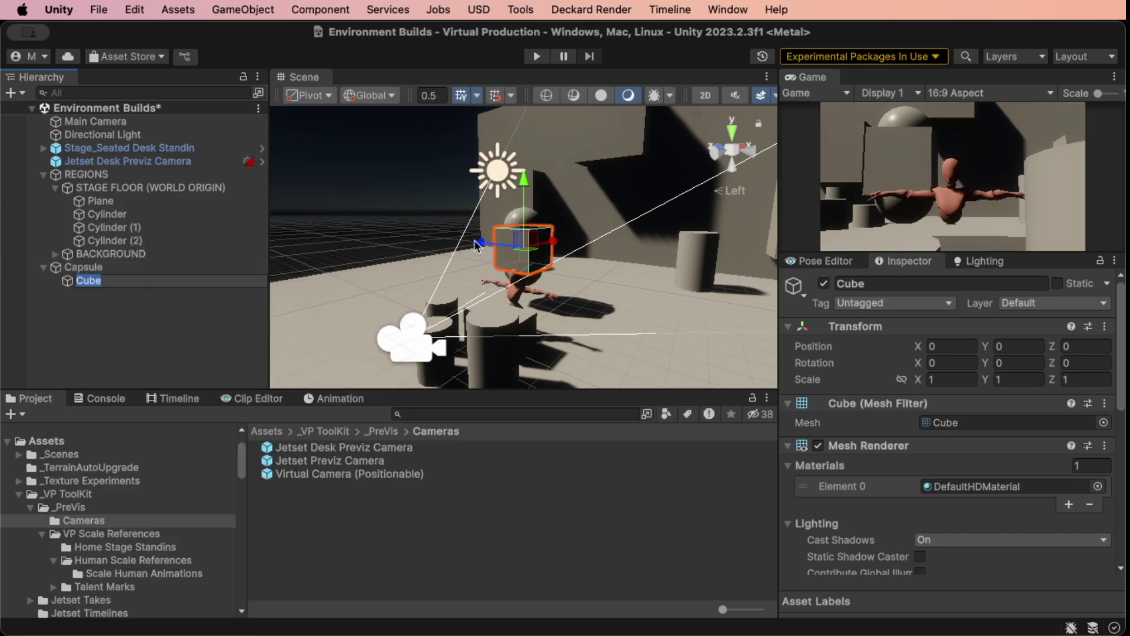
{"action": "left_click_drag", "start_coordinate": [480, 242], "coordinate": [516, 252]}
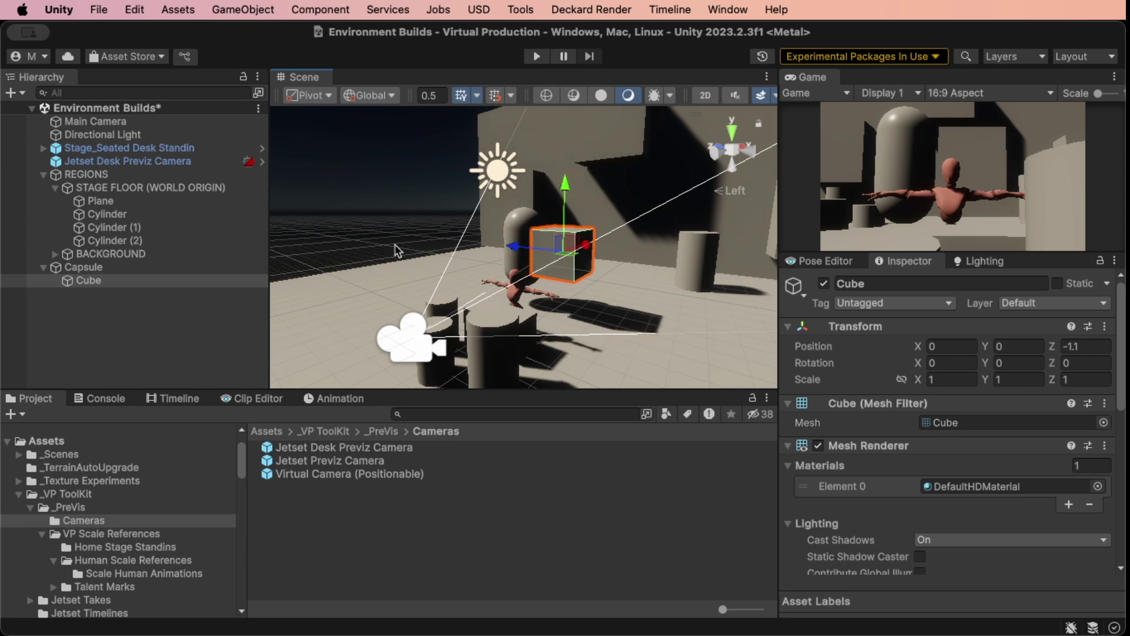
- Save the capsule with its child cube as a prefab in the Cameras folder and delete the original from the scene
{"action": "left_click", "coordinate": [57, 270]}
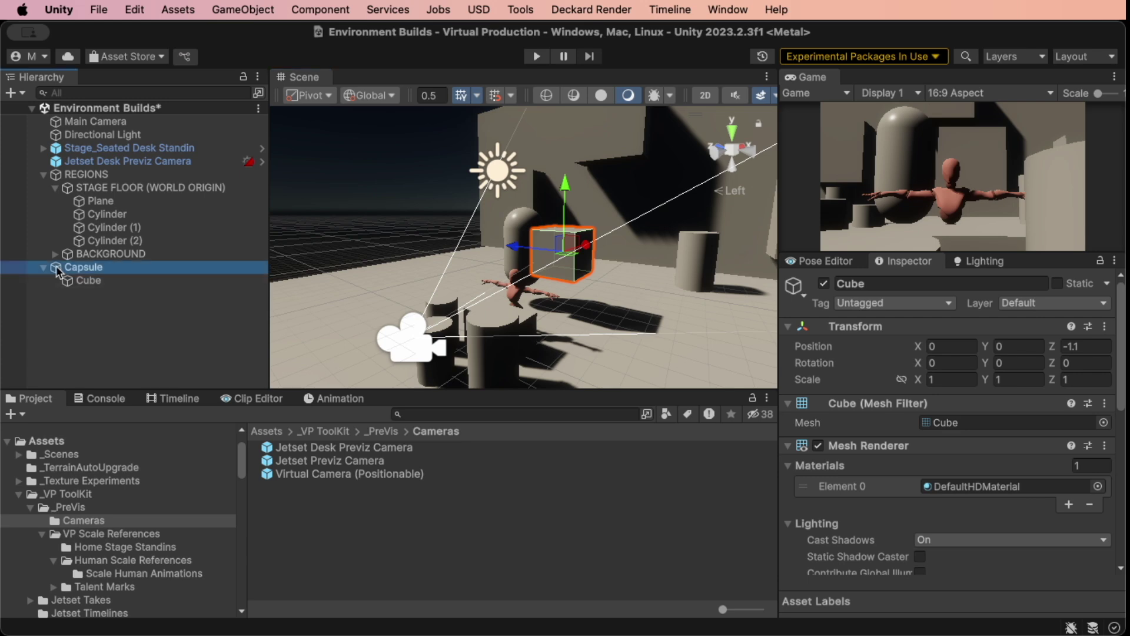
{"action": "left_click_drag", "start_coordinate": [57, 269], "coordinate": [295, 533]}
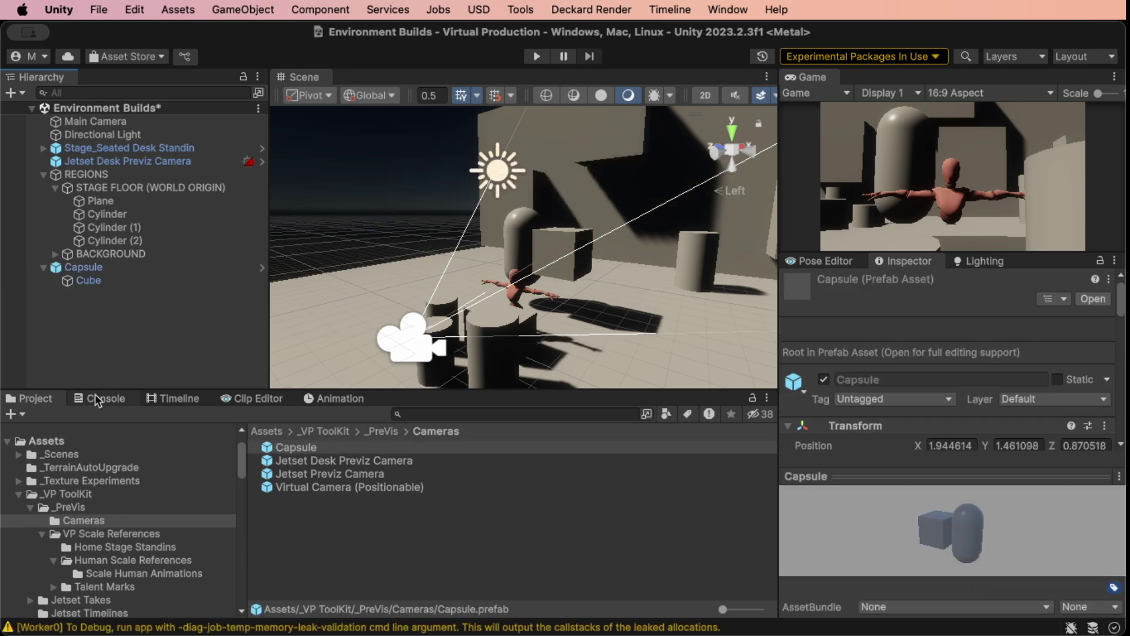
{"action": "left_click", "coordinate": [73, 268]}
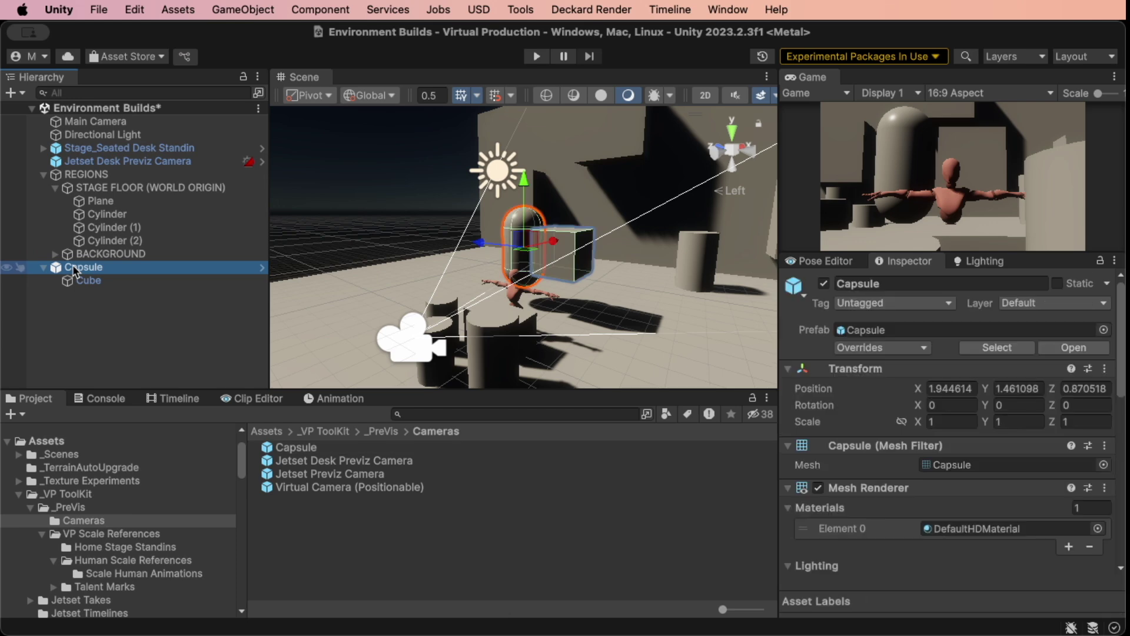
{"action": "key", "text": "super+BackSpace"}
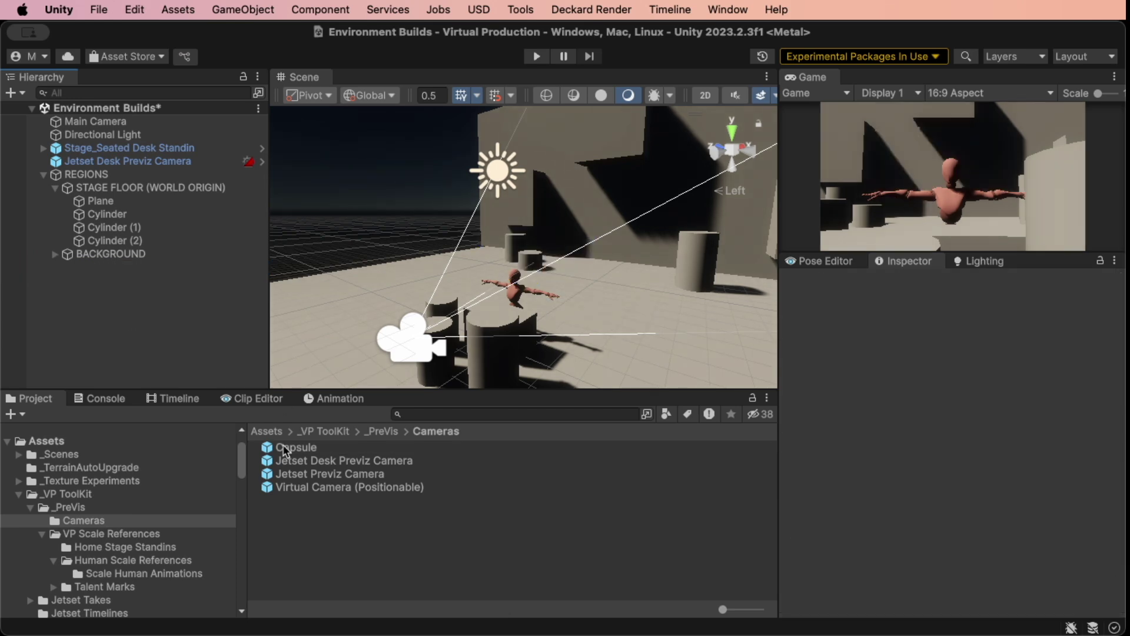
- Place an instance of the Capsule prefab in the scene and delete that instance again
{"action": "left_click_drag", "start_coordinate": [291, 450], "coordinate": [146, 318]}
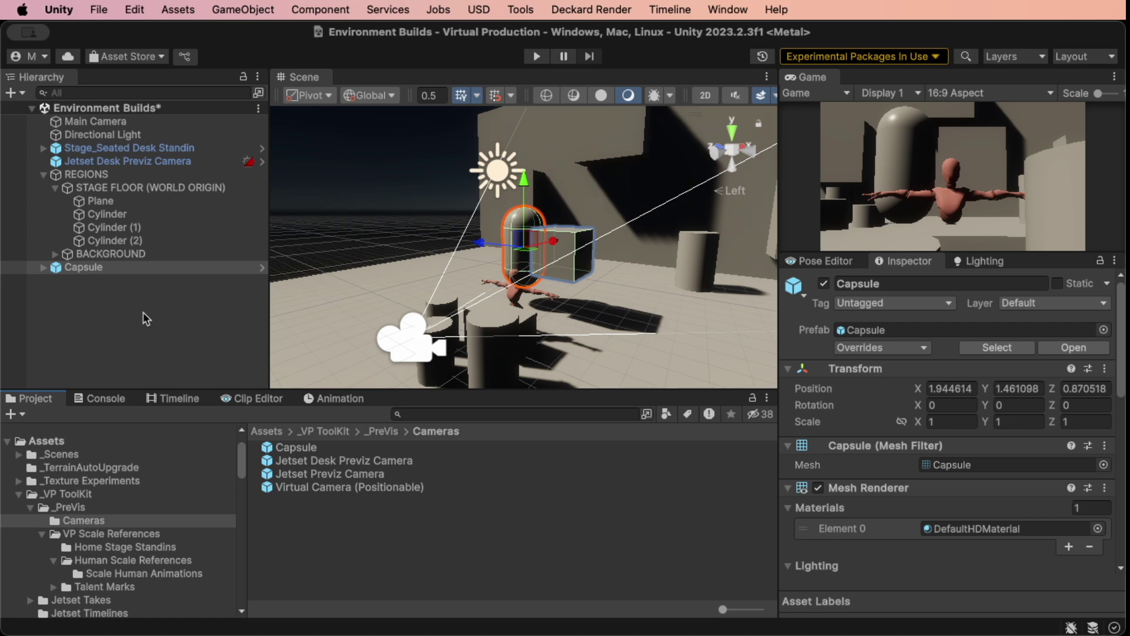
{"action": "left_click", "coordinate": [59, 269]}
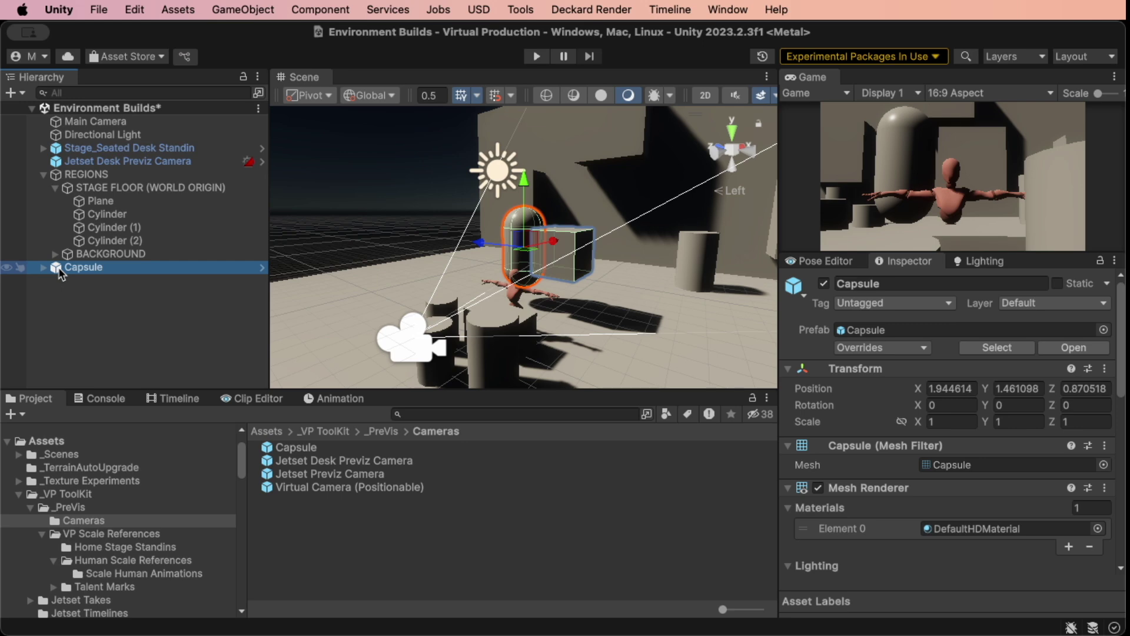
{"action": "key", "text": "super+BackSpace"}
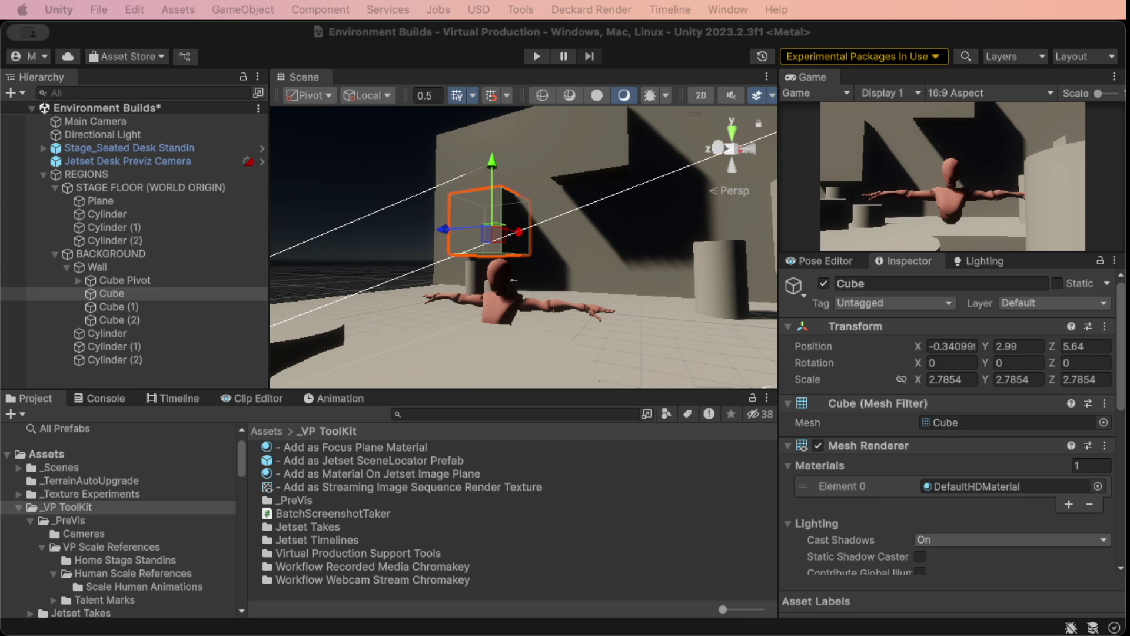
- Raise the cube named Cube in the background Wall group to about Y 4.26
{"action": "left_click", "coordinate": [491, 54]}
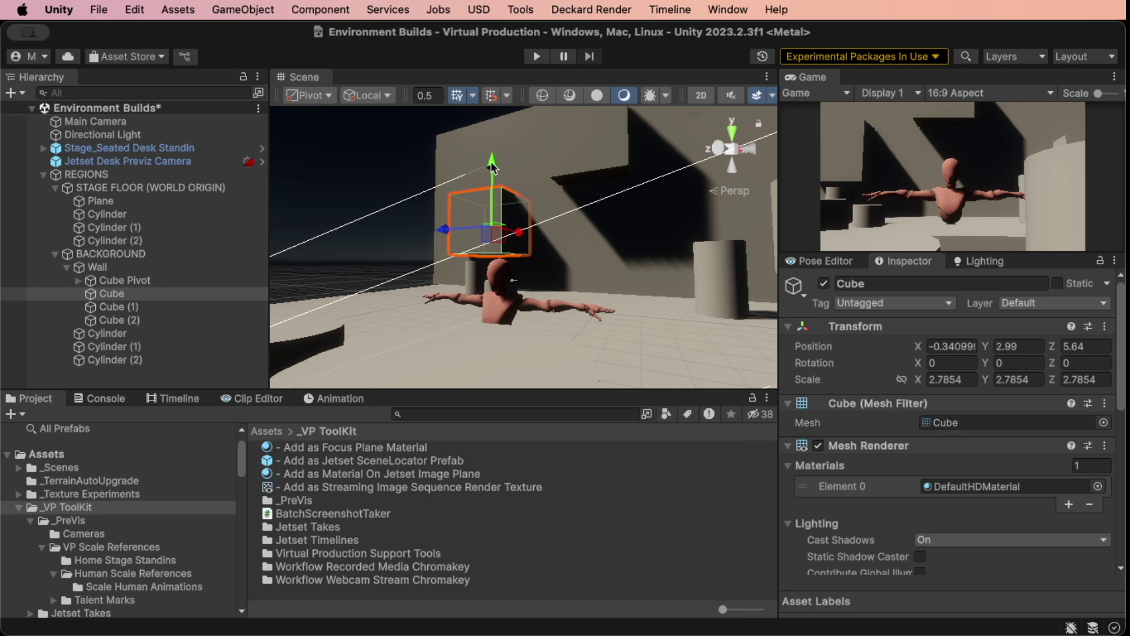
{"action": "left_click_drag", "start_coordinate": [489, 163], "coordinate": [489, 135]}
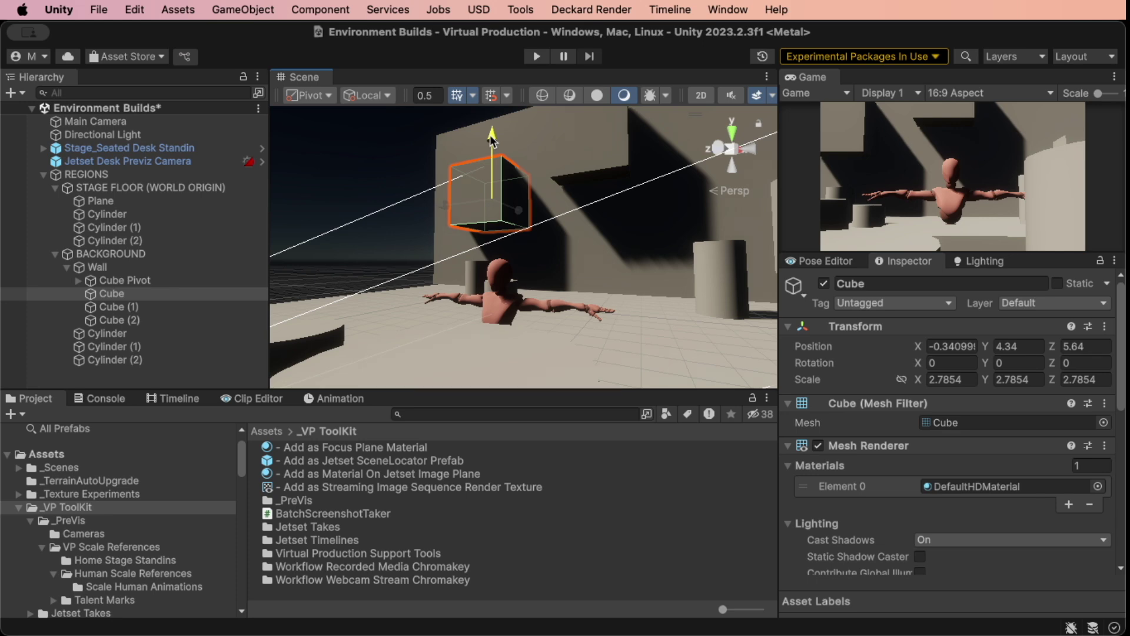
{"action": "left_click_drag", "start_coordinate": [490, 135], "coordinate": [489, 135]}
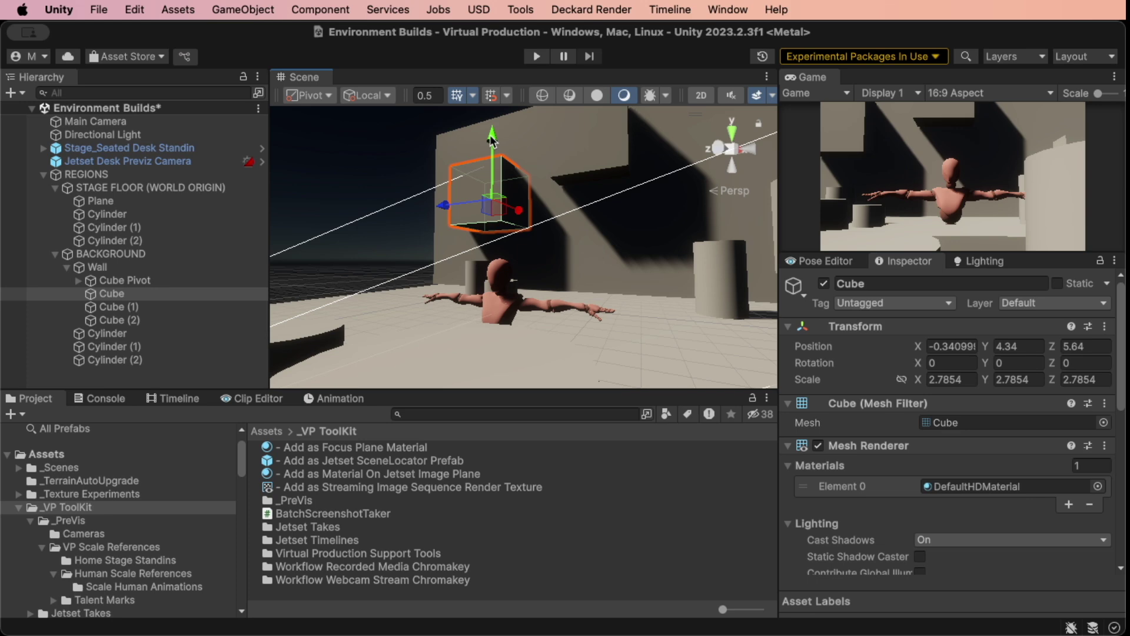
{"action": "left_click_drag", "start_coordinate": [492, 139], "coordinate": [495, 140]}
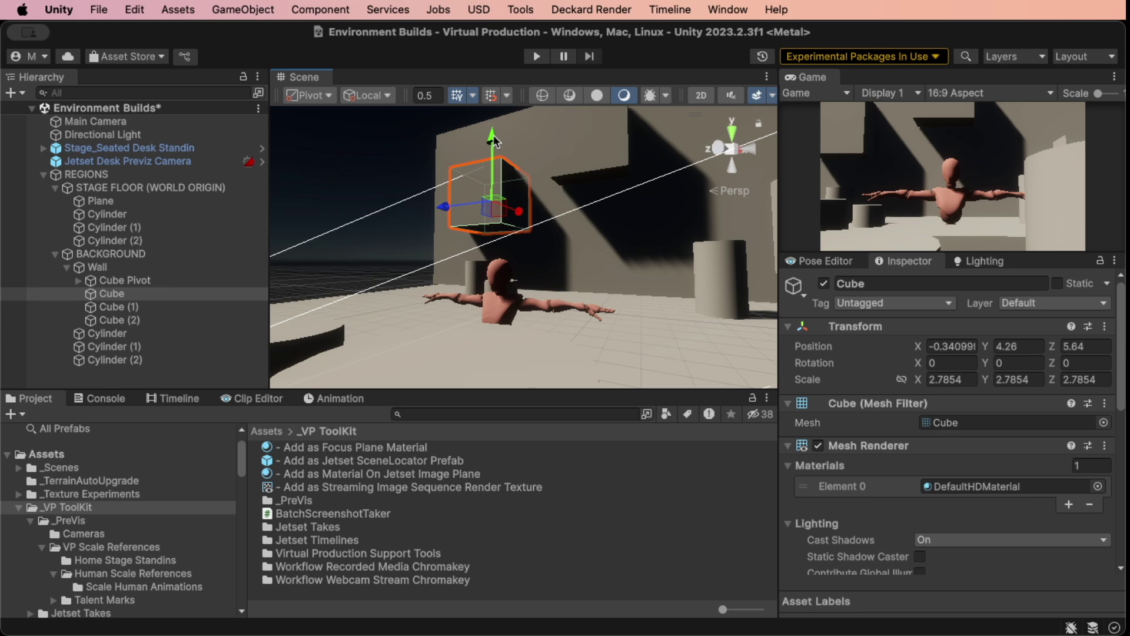
- Place the "- Add as Jetset SceneLocator Prefab" at the desk corner, at about X -0.283, Y 0, Z -0.576
{"action": "right_click_drag", "start_coordinate": [494, 136], "coordinate": [419, 403]}
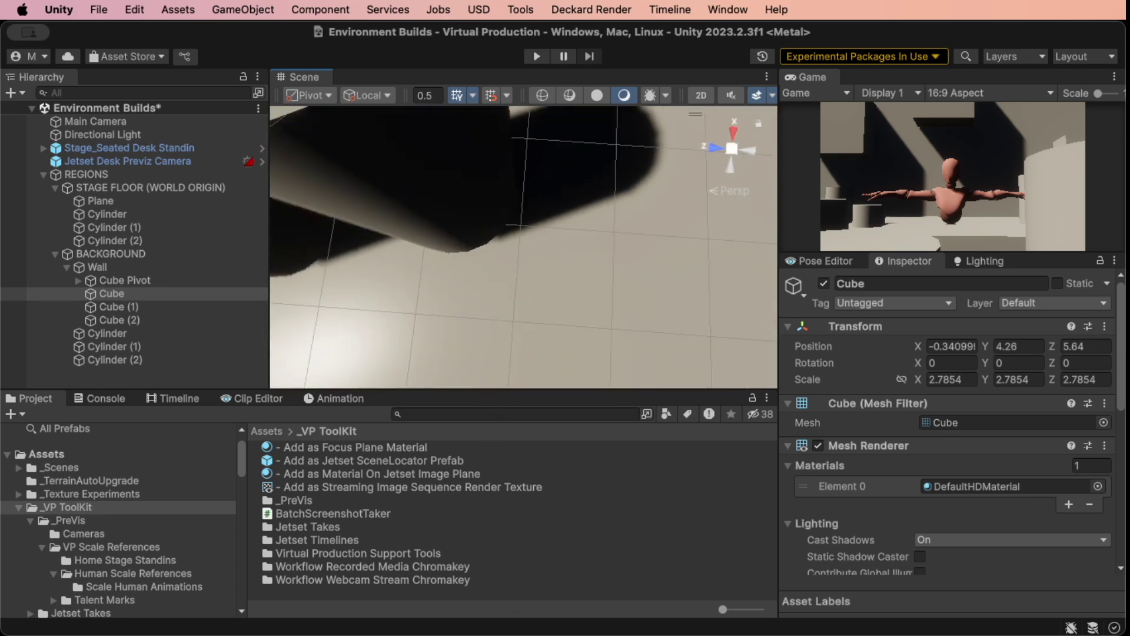
{"action": "right_click_drag", "start_coordinate": [383, 340], "coordinate": [551, 326]}
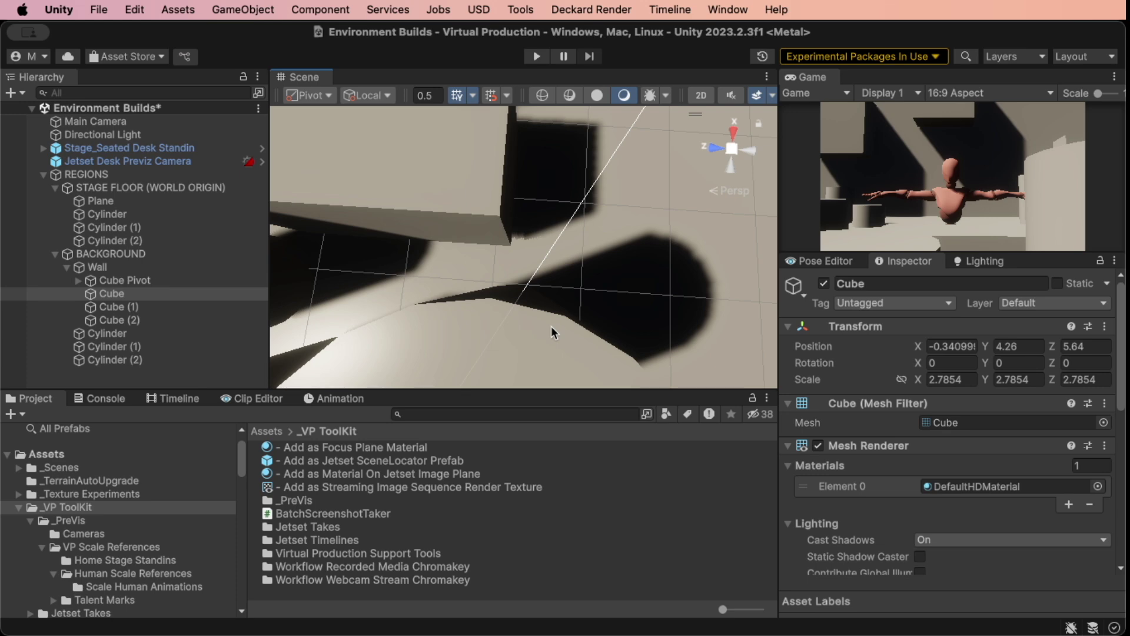
{"action": "left_click", "coordinate": [309, 462]}
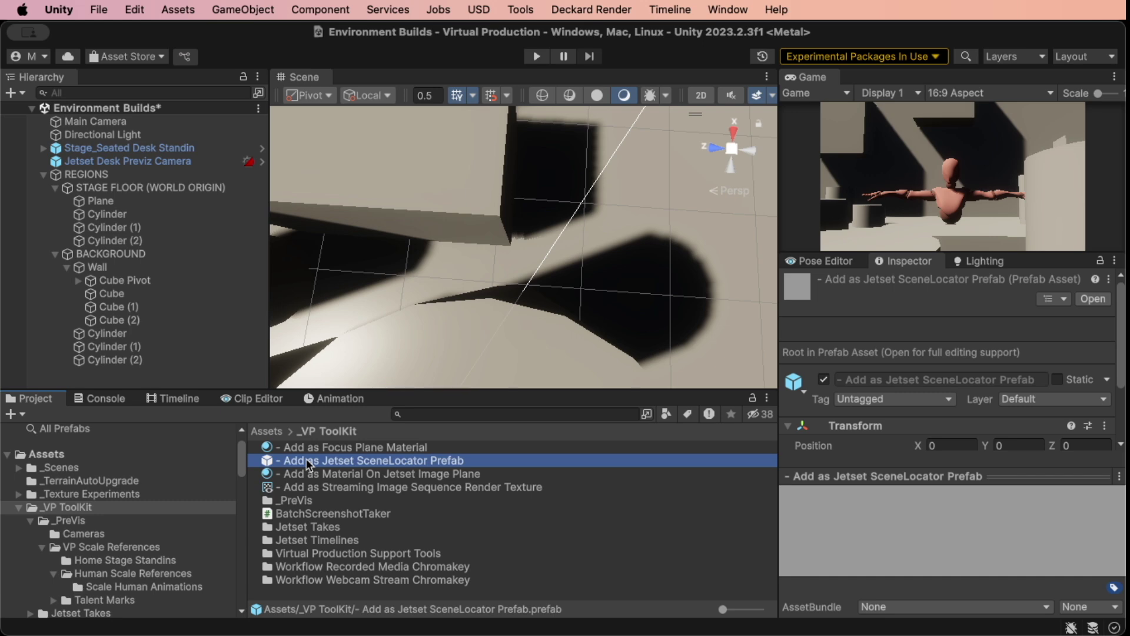
{"action": "left_click_drag", "start_coordinate": [308, 463], "coordinate": [517, 254]}
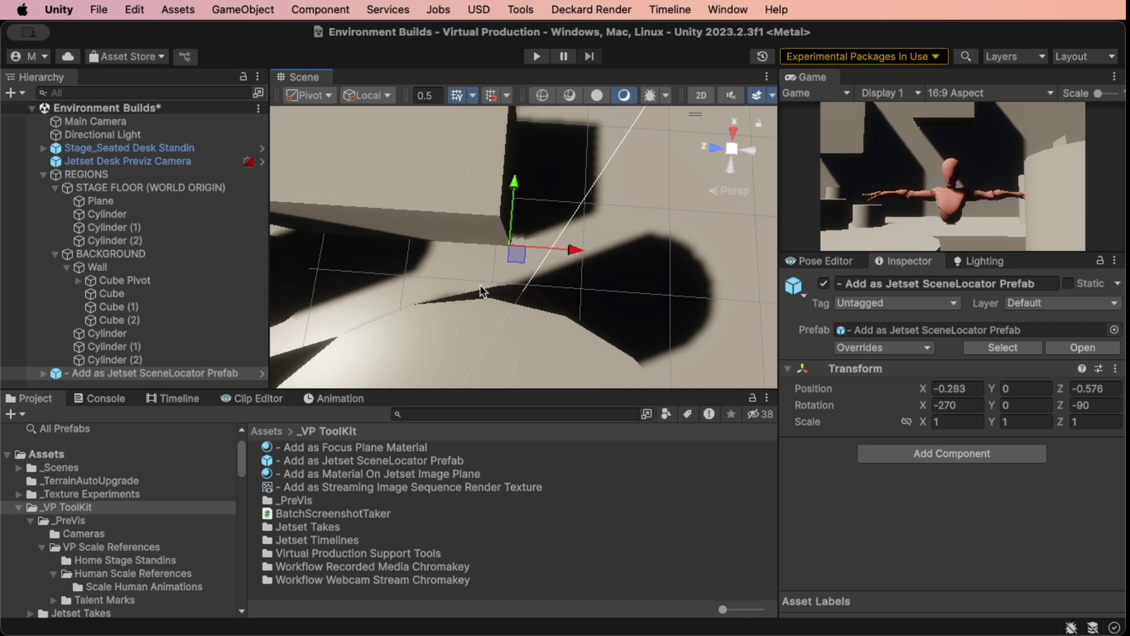
- Rename the sceneloc_ child object of the placed SceneLocator prefab as sceneloc_DeskCorner
{"action": "left_click", "coordinate": [42, 373]}
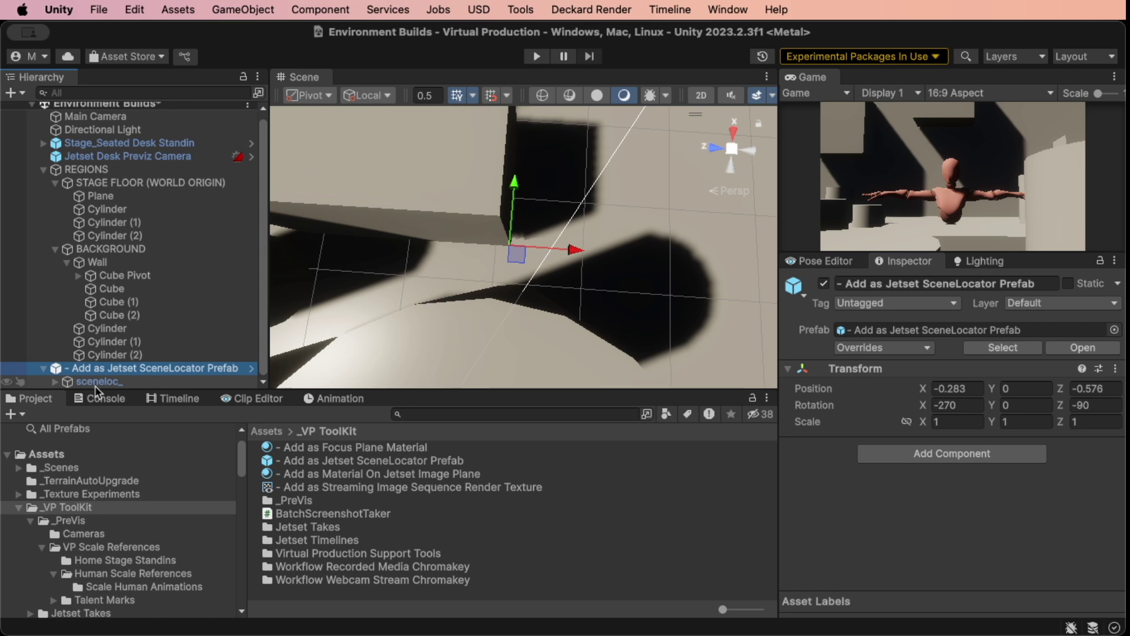
{"action": "left_click", "coordinate": [136, 383]}
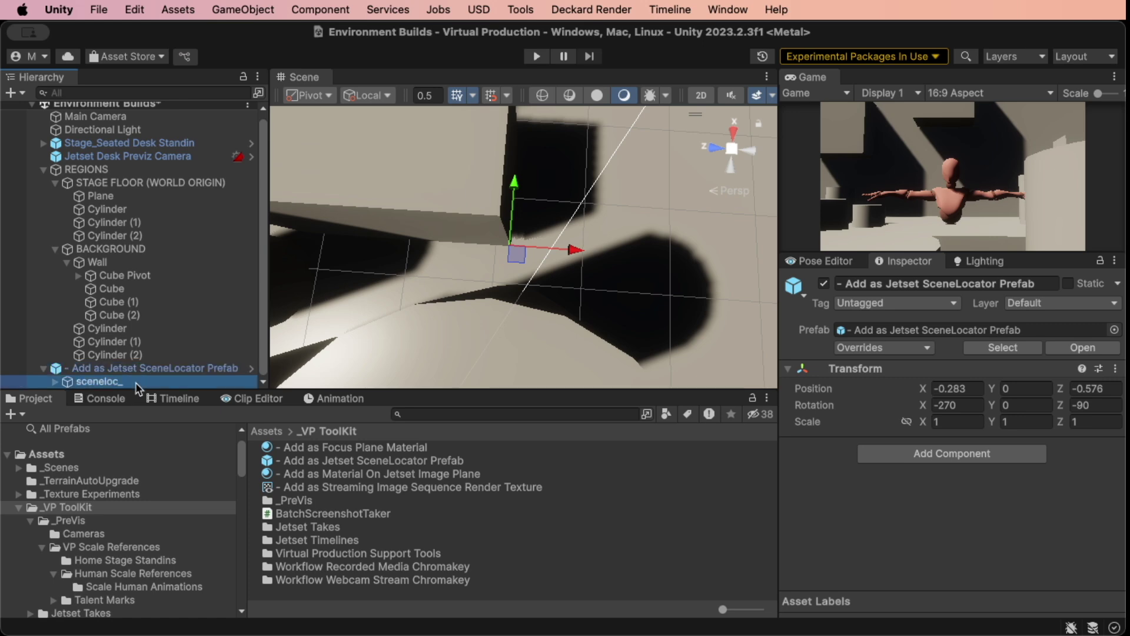
{"action": "left_click", "coordinate": [156, 370]}
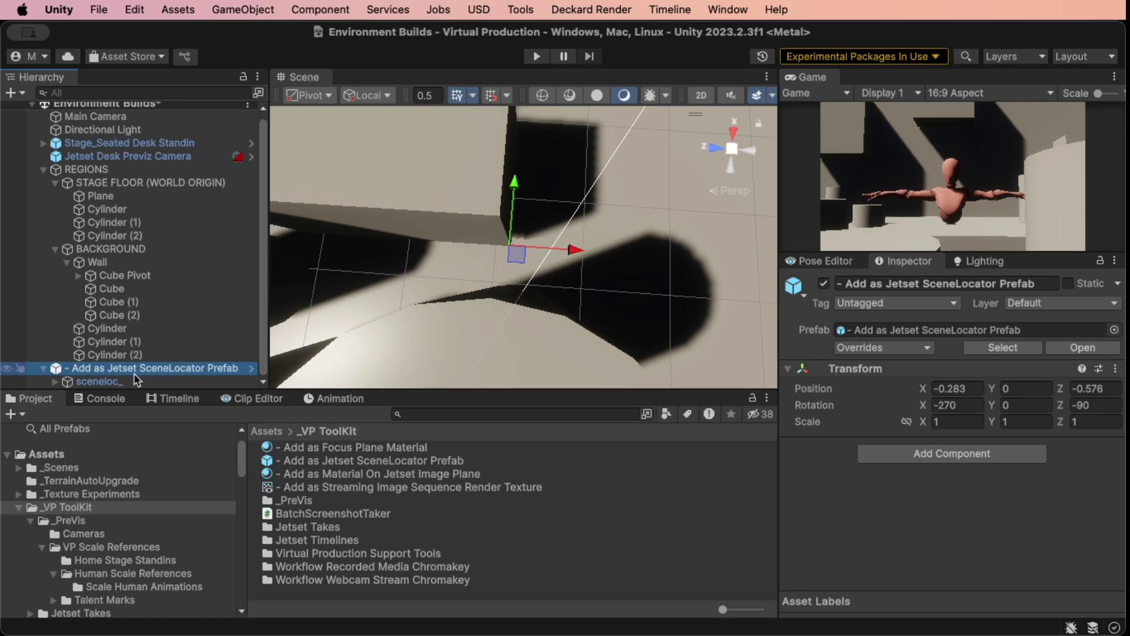
{"action": "left_click", "coordinate": [56, 382]}
{"action": "scroll", "coordinate": [123, 386], "scroll_direction": "down", "scroll_amount": 1}
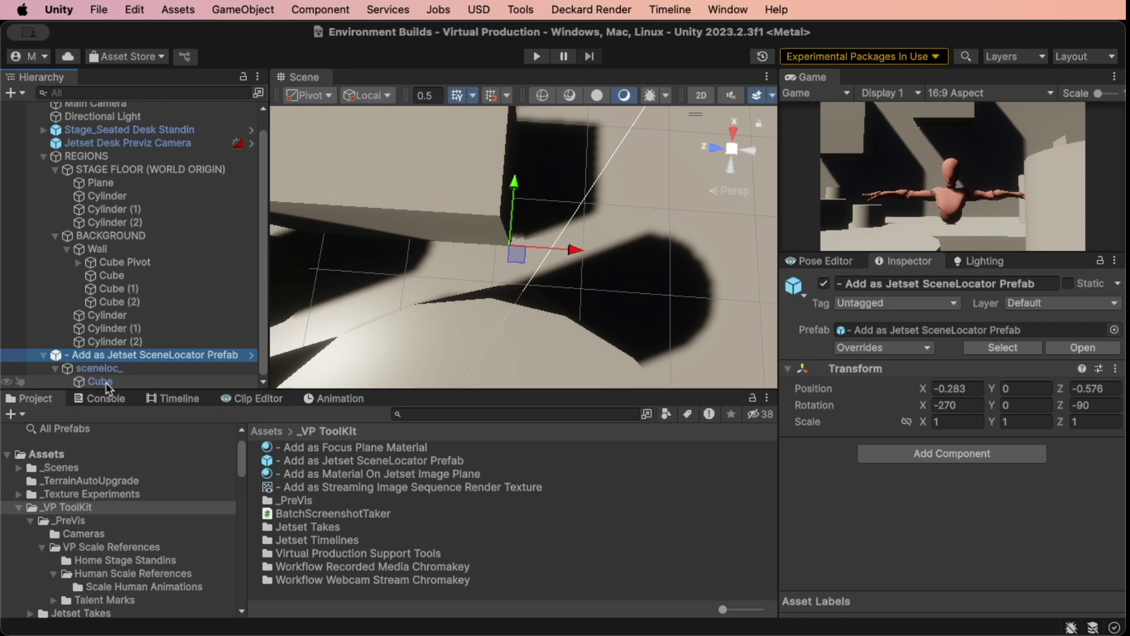
{"action": "left_click", "coordinate": [100, 381]}
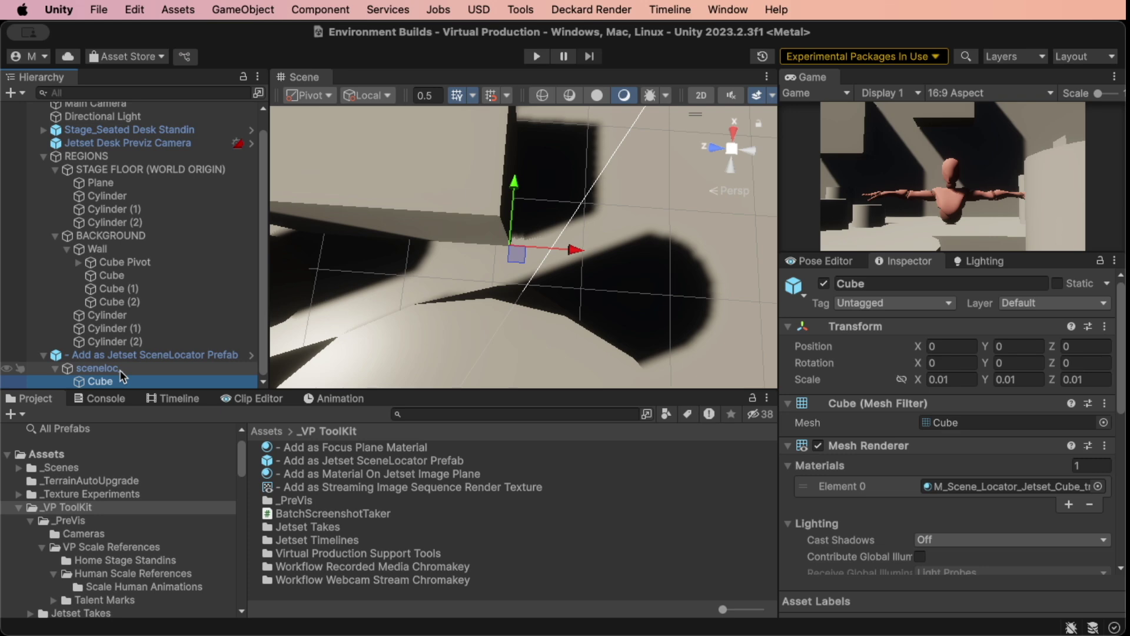
{"action": "left_click", "coordinate": [162, 366]}
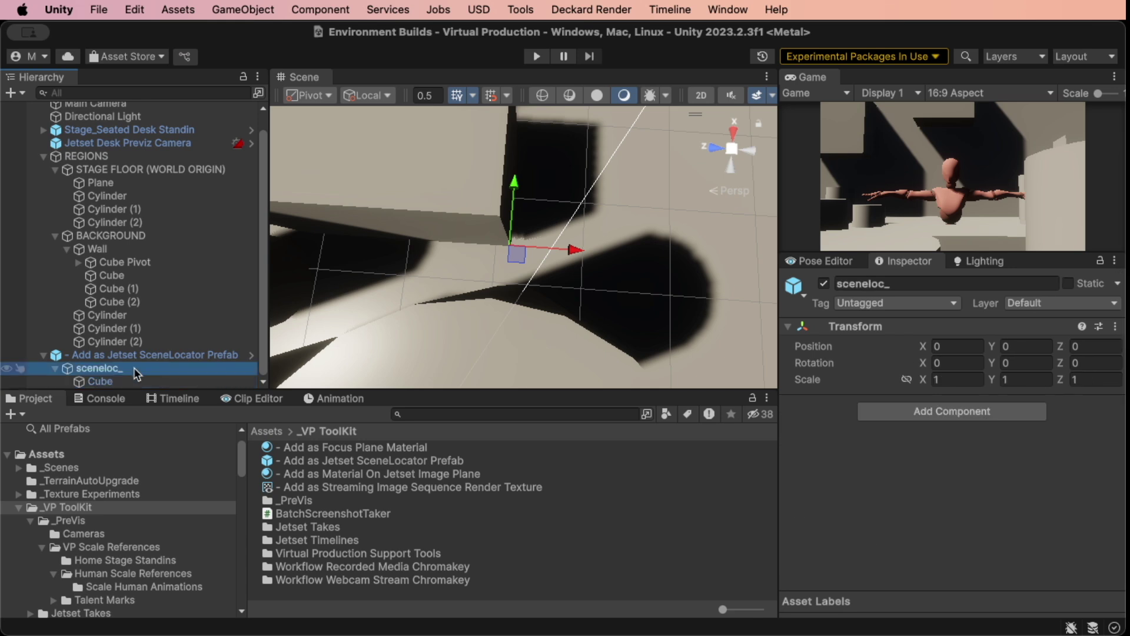
{"action": "left_click", "coordinate": [133, 368]}
{"action": "left_click", "coordinate": [134, 367]}
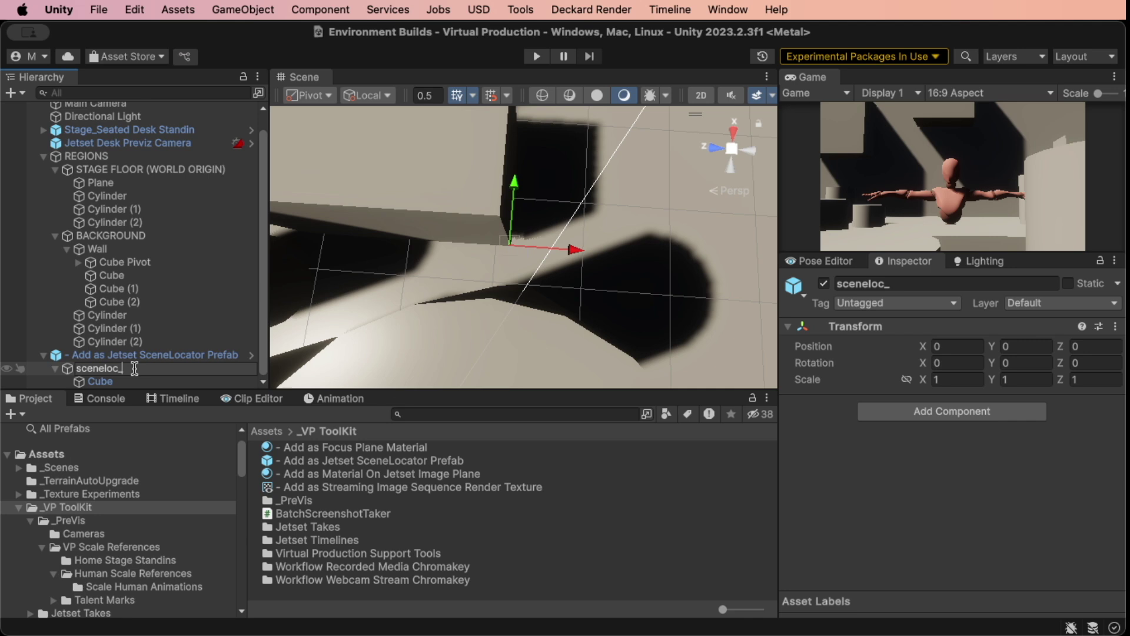
{"action": "type", "text": "DeskCorner"}
{"action": "key", "text": "Return"}
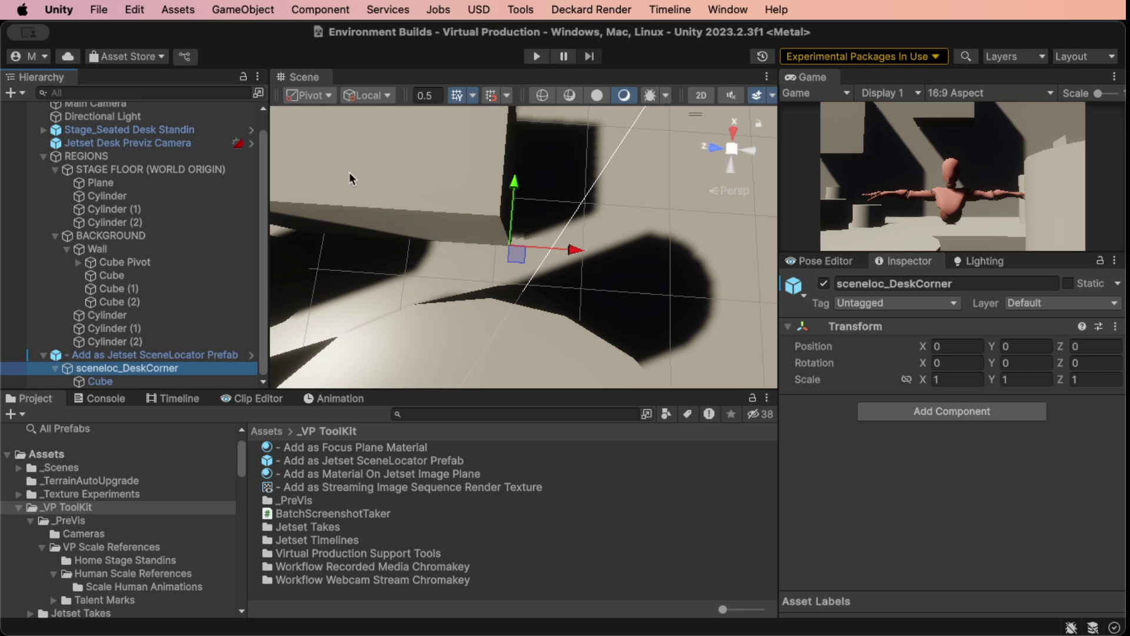
- Examine the placement of sceneloc_DeskCorner at the foot of the desk from several angles, close up and from a wide view of the set
{"action": "right_click_drag", "start_coordinate": [632, 303], "coordinate": [562, 288]}
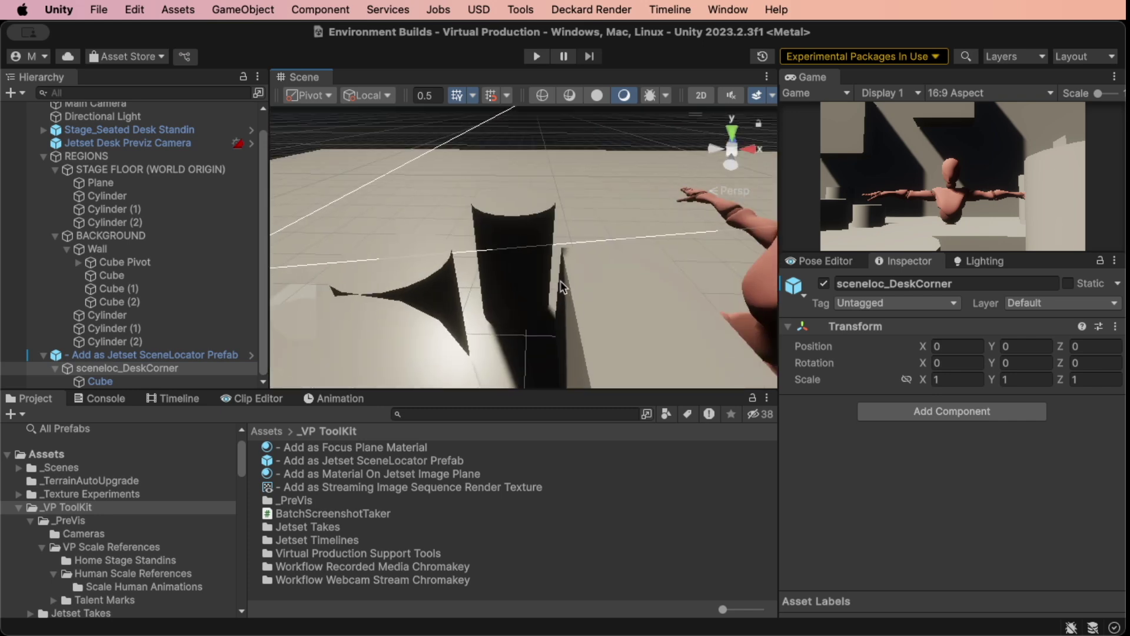
{"action": "middle_click_drag", "start_coordinate": [573, 263], "coordinate": [652, 158]}
{"action": "right_click_drag", "start_coordinate": [618, 171], "coordinate": [639, 188]}
{"action": "middle_click_drag", "start_coordinate": [639, 188], "coordinate": [636, 184]}
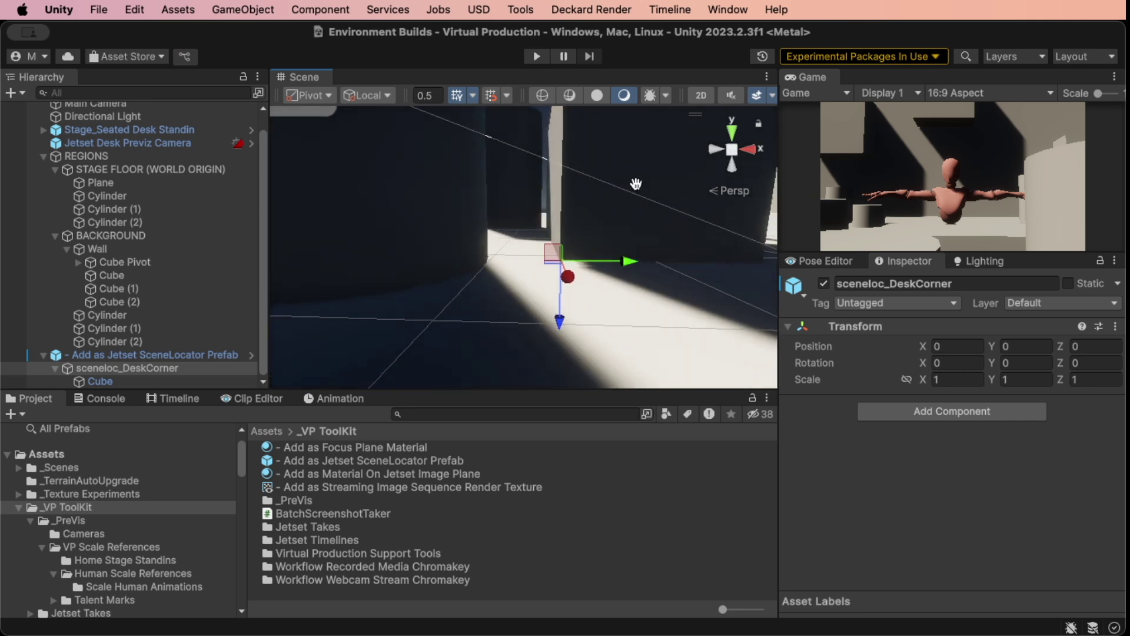
{"action": "right_click_drag", "start_coordinate": [635, 184], "coordinate": [502, 247]}
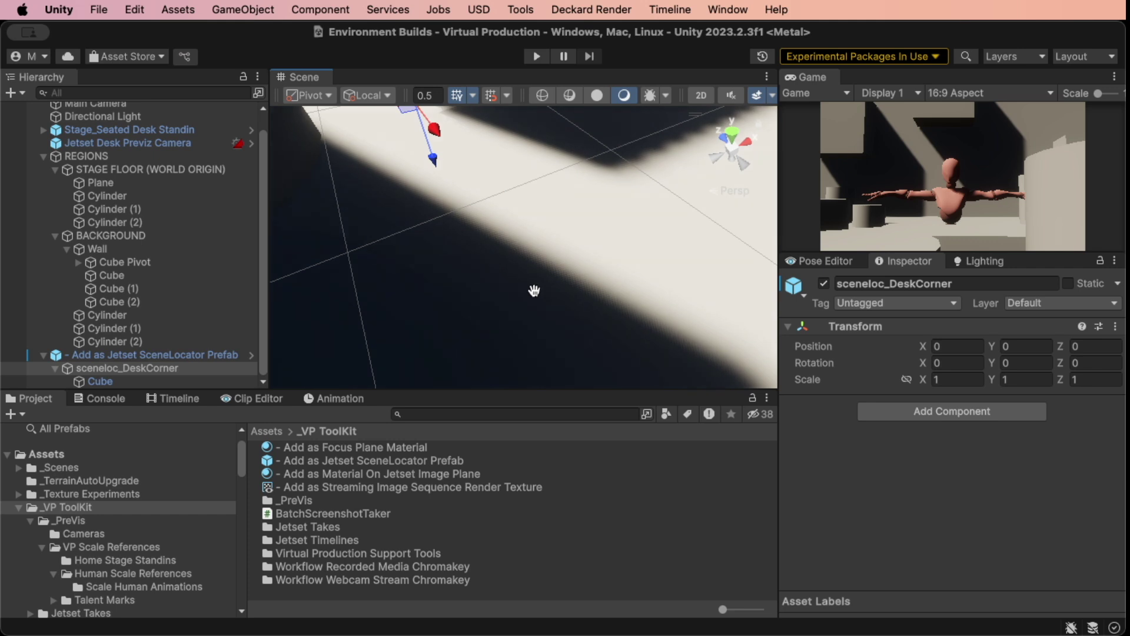
{"action": "right_click_drag", "start_coordinate": [534, 290], "coordinate": [517, 312]}
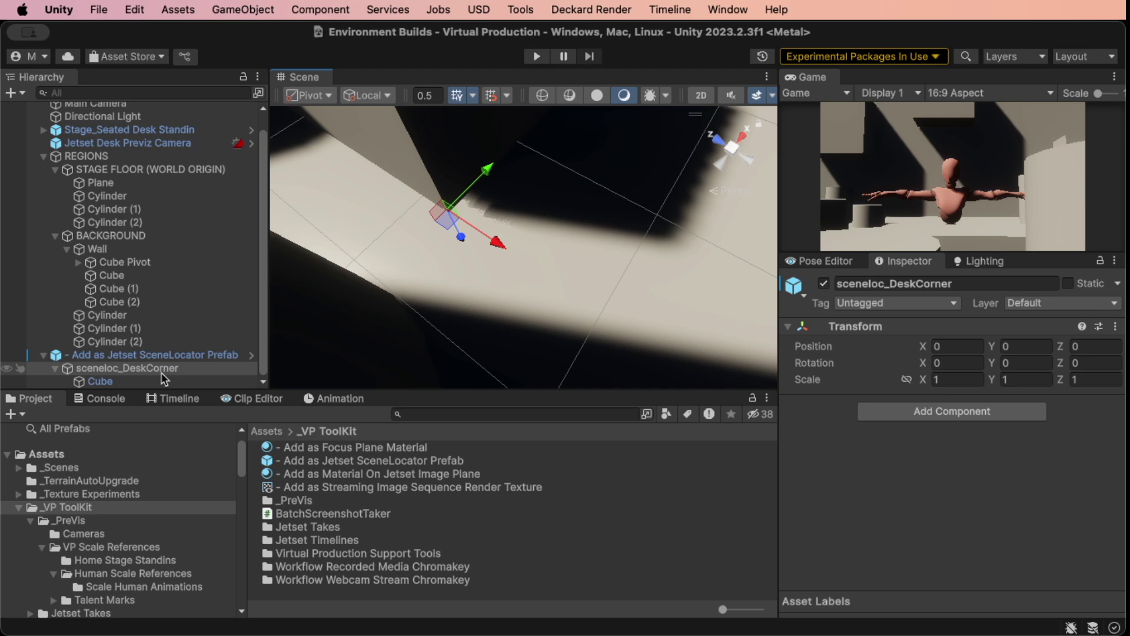
{"action": "right_click_drag", "start_coordinate": [502, 298], "coordinate": [474, 204]}
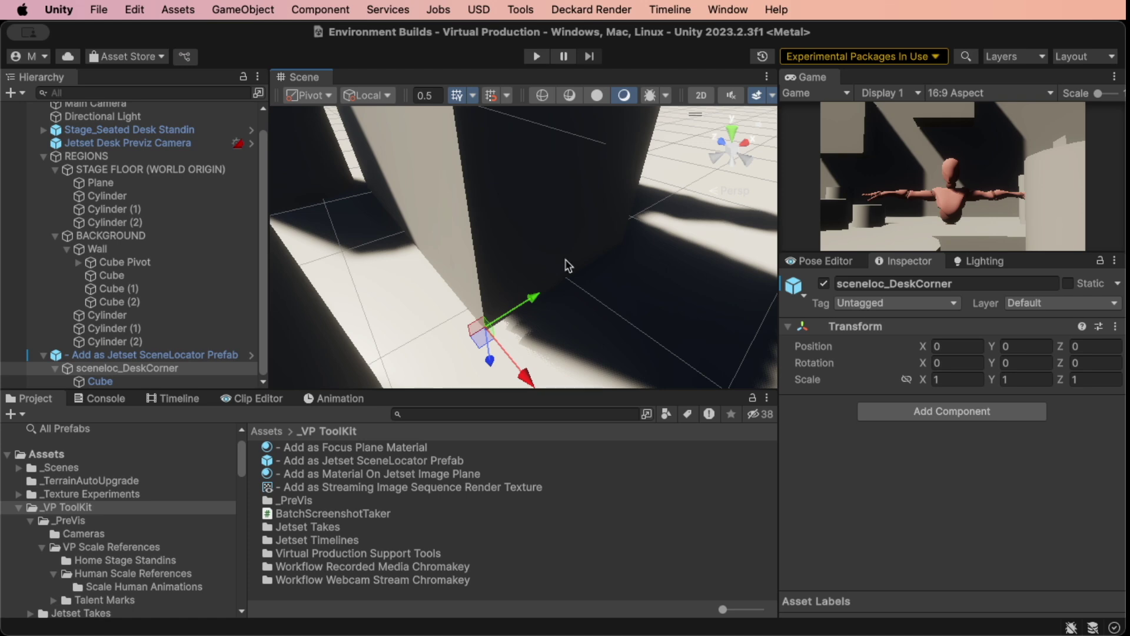
{"action": "right_click_drag", "start_coordinate": [565, 259], "coordinate": [595, 220]}
{"action": "scroll", "coordinate": [590, 233], "scroll_direction": "down", "scroll_amount": 5}
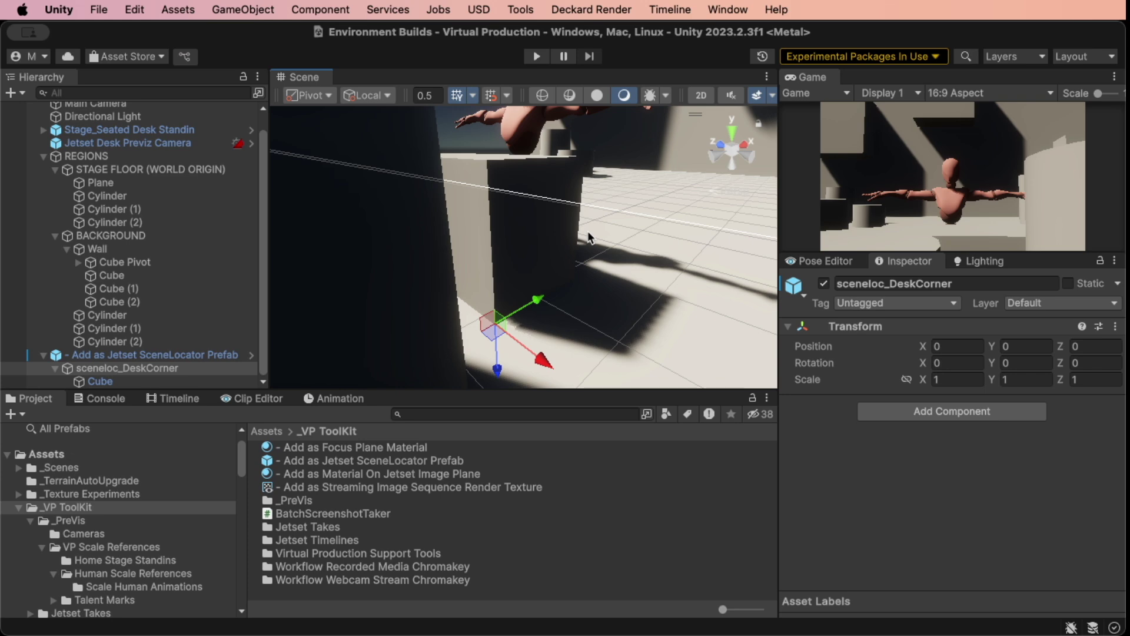
{"action": "scroll", "coordinate": [586, 239], "scroll_direction": "down", "scroll_amount": 4}
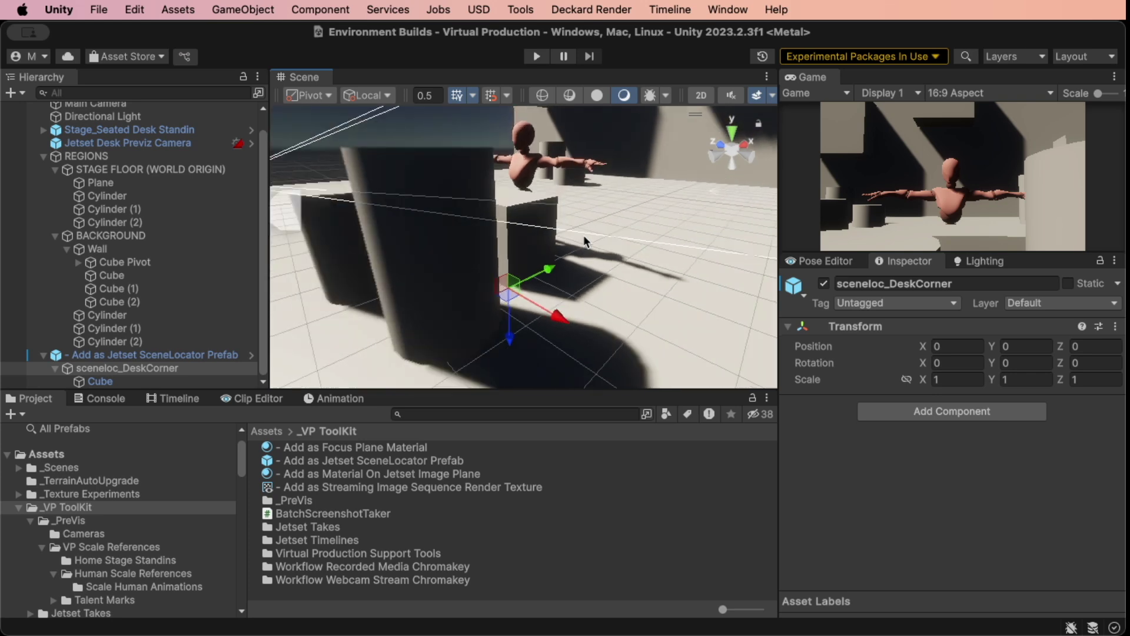
{"action": "scroll", "coordinate": [584, 235], "scroll_direction": "down", "scroll_amount": 6}
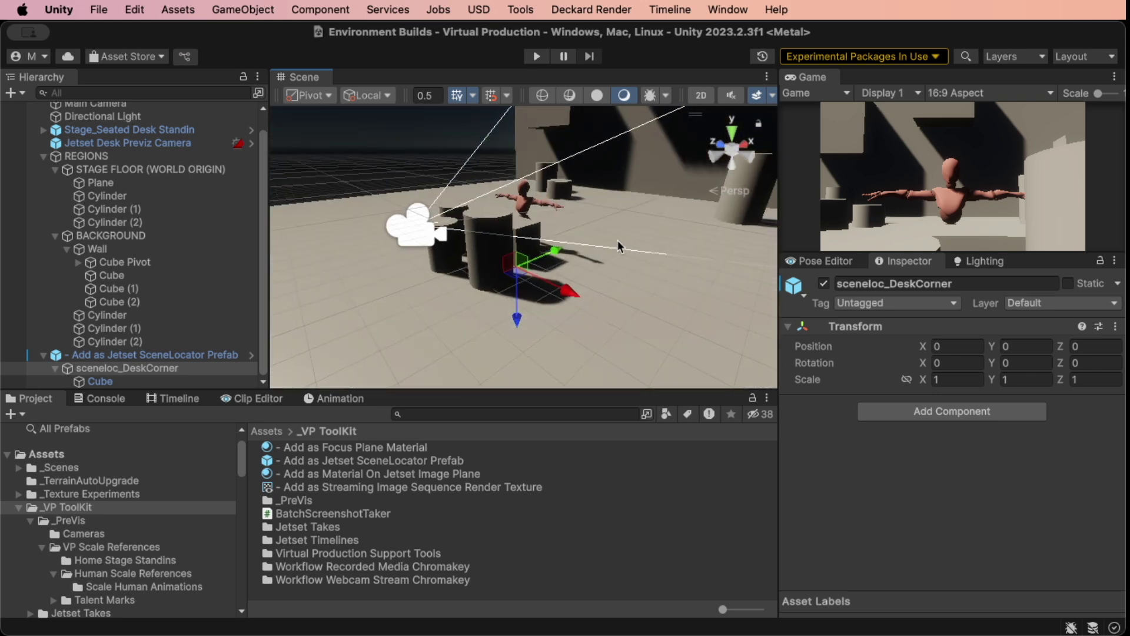
{"action": "right_click_drag", "start_coordinate": [614, 268], "coordinate": [614, 265]}
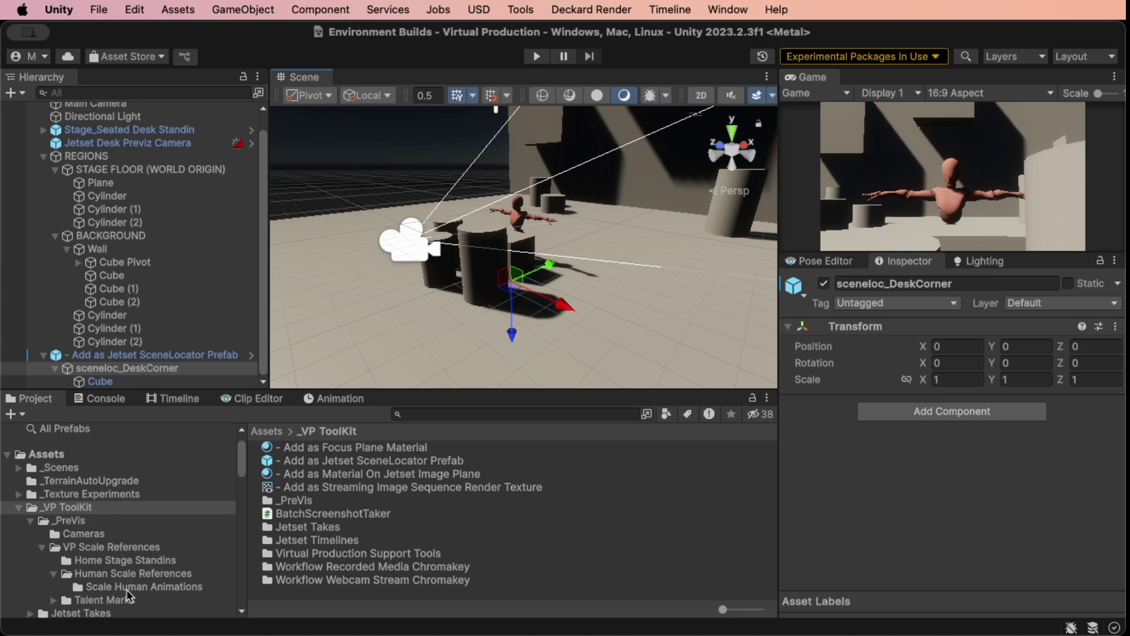
- Place the Mark_Blue prefab from the Talent Marks folder at about X -1.97, Z -1.10 on the floor and rotate it to about 106.9 on Y
{"action": "scroll", "coordinate": [125, 587], "scroll_direction": "down", "scroll_amount": 3}
{"action": "left_click", "coordinate": [123, 564]}
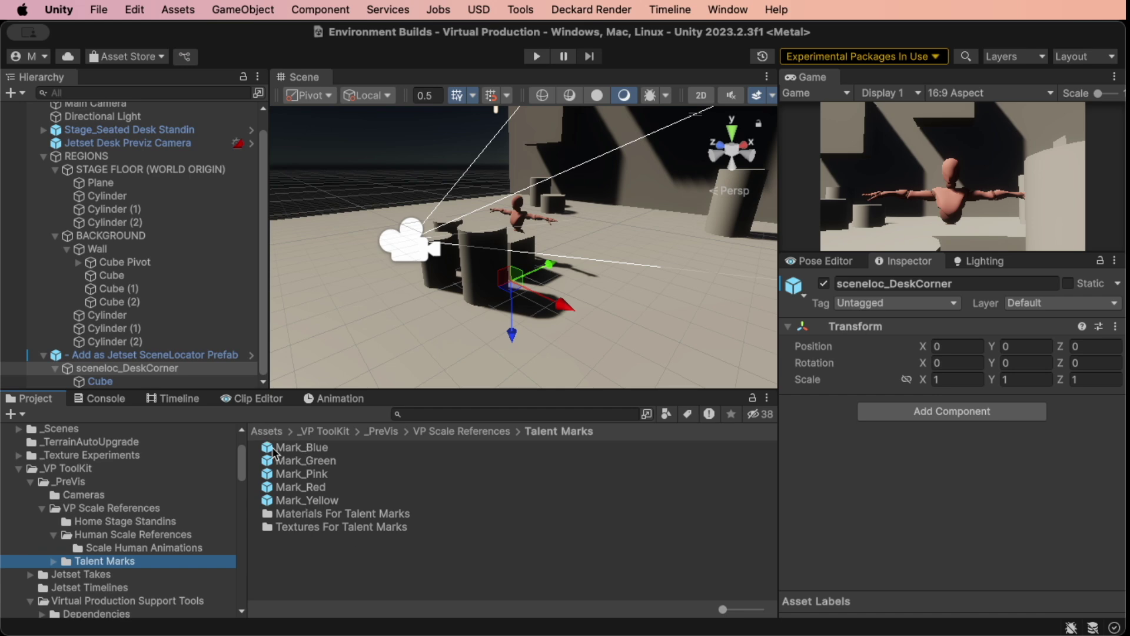
{"action": "left_click_drag", "start_coordinate": [272, 451], "coordinate": [432, 352]}
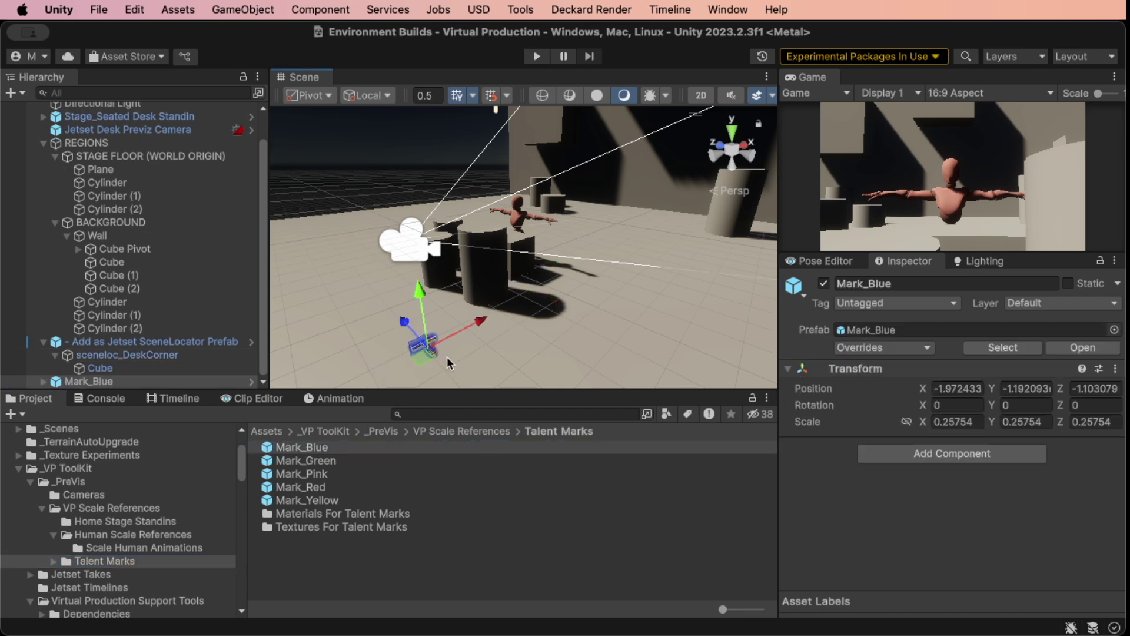
{"action": "key", "text": "e"}
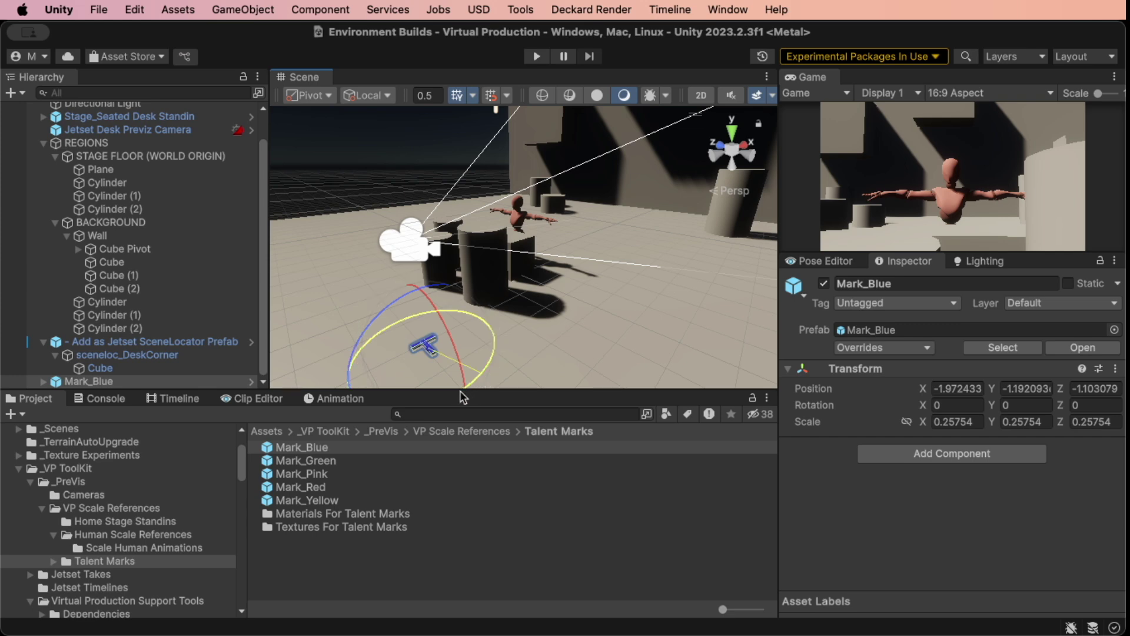
{"action": "left_click_drag", "start_coordinate": [463, 398], "coordinate": [232, 406]}
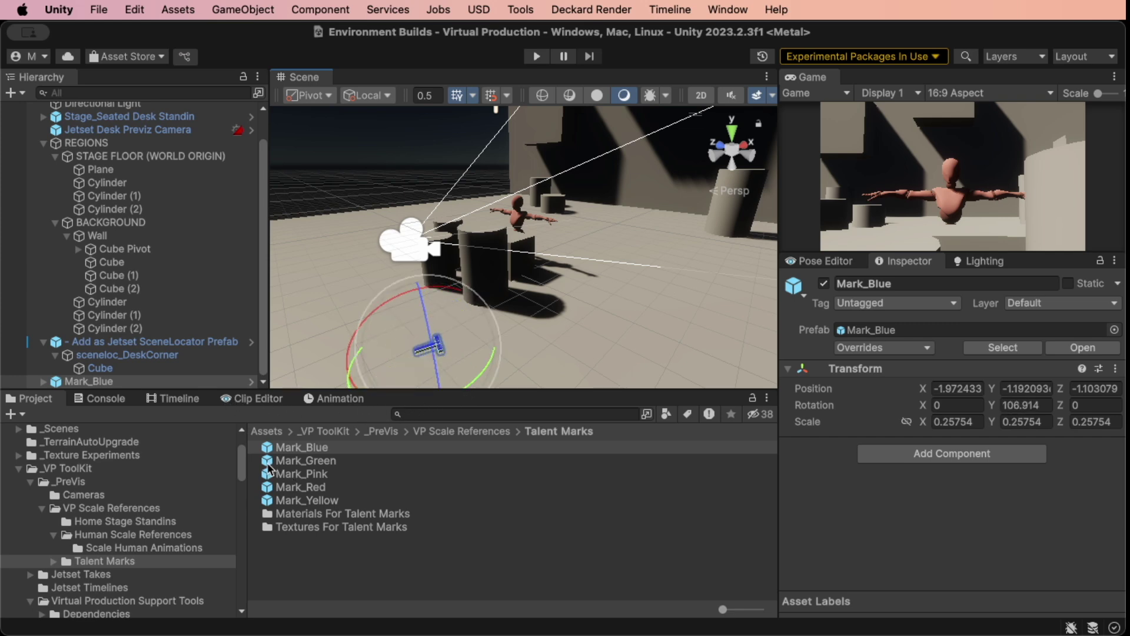
- Place Mark_Green at about X 2.97, Z -1.89, Mark_Red at X -1.93, Z 1.75 and Mark_Yellow at X 2.24, Z -1.00, each turned around Y
{"action": "left_click_drag", "start_coordinate": [270, 462], "coordinate": [786, 270]}
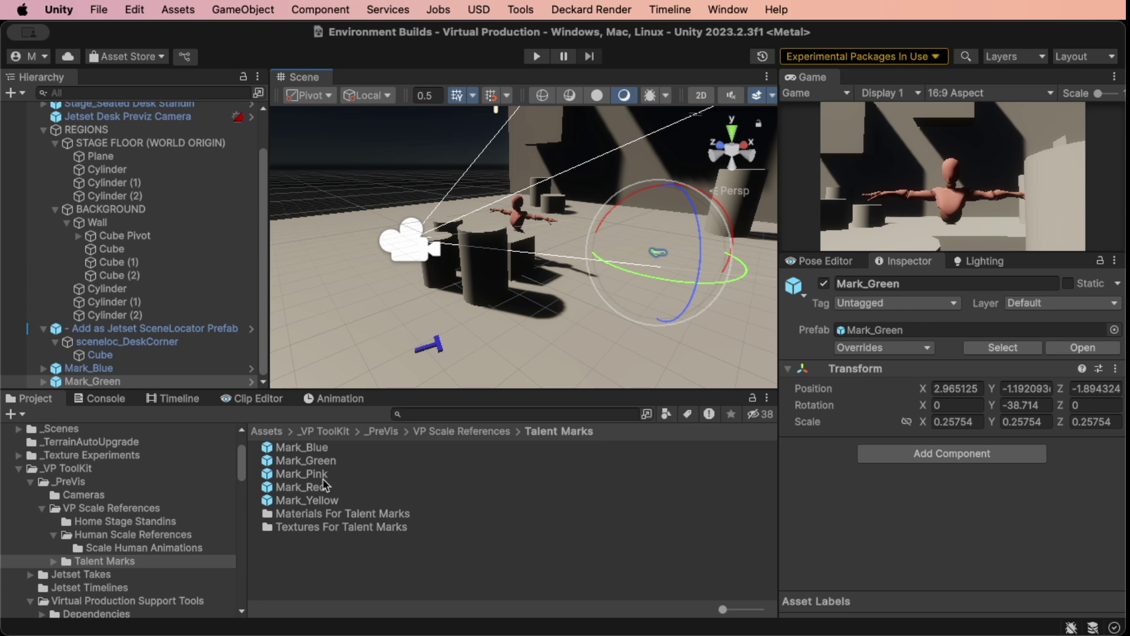
{"action": "left_click_drag", "start_coordinate": [316, 486], "coordinate": [171, 281]}
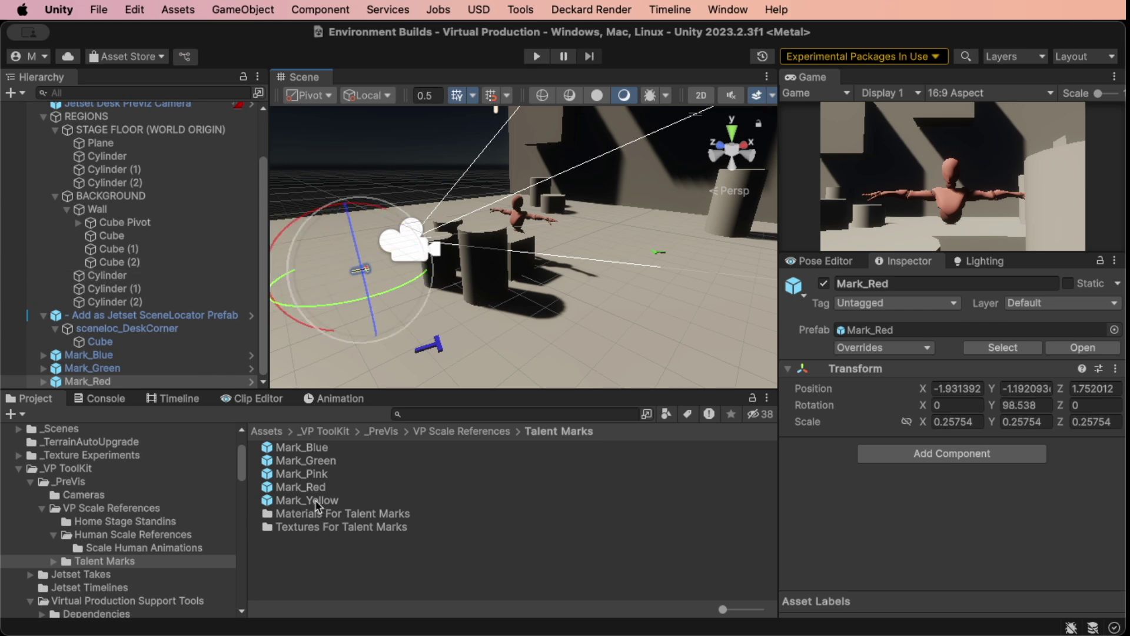
{"action": "left_click_drag", "start_coordinate": [315, 500], "coordinate": [150, 160]}
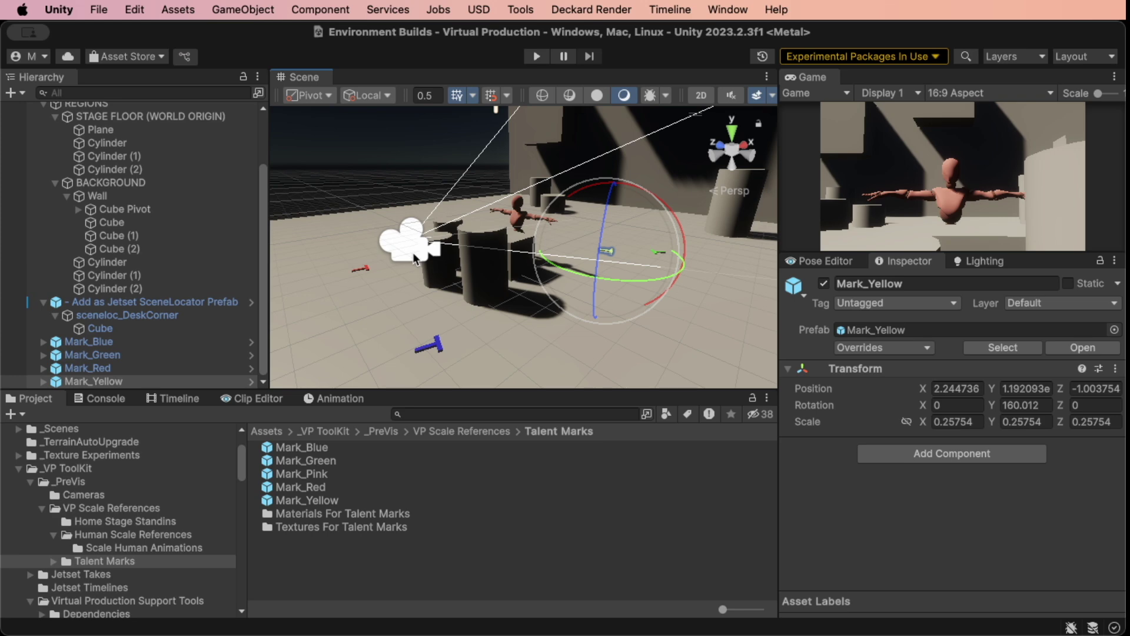
- Deactivate the Mark_Yellow object and activate it again
{"action": "left_click", "coordinate": [824, 284]}
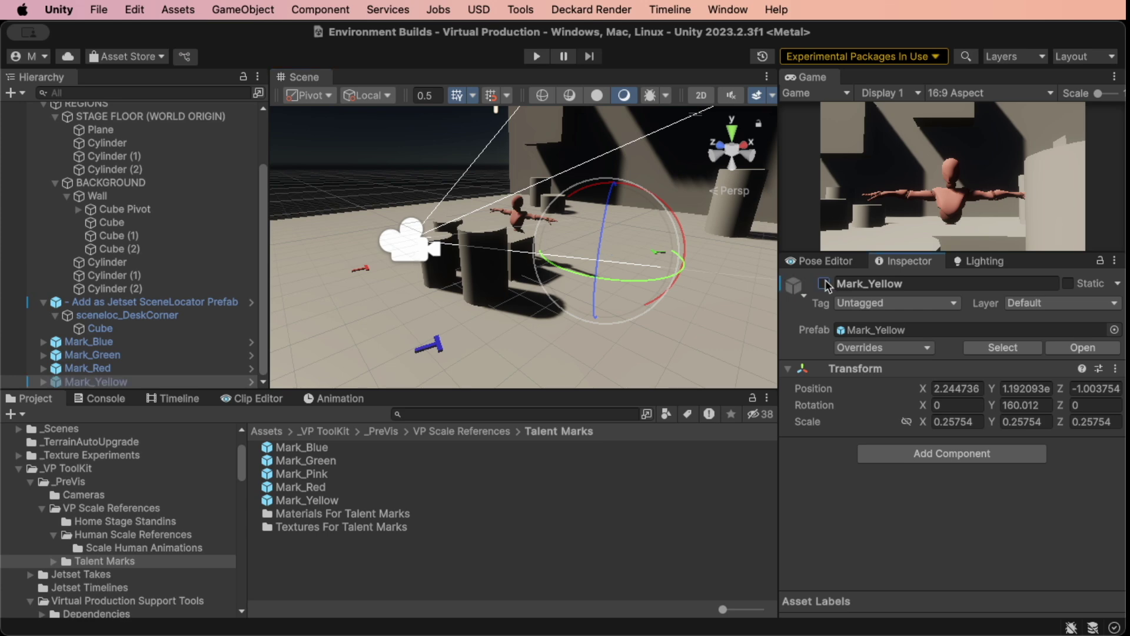
{"action": "left_click", "coordinate": [825, 284]}
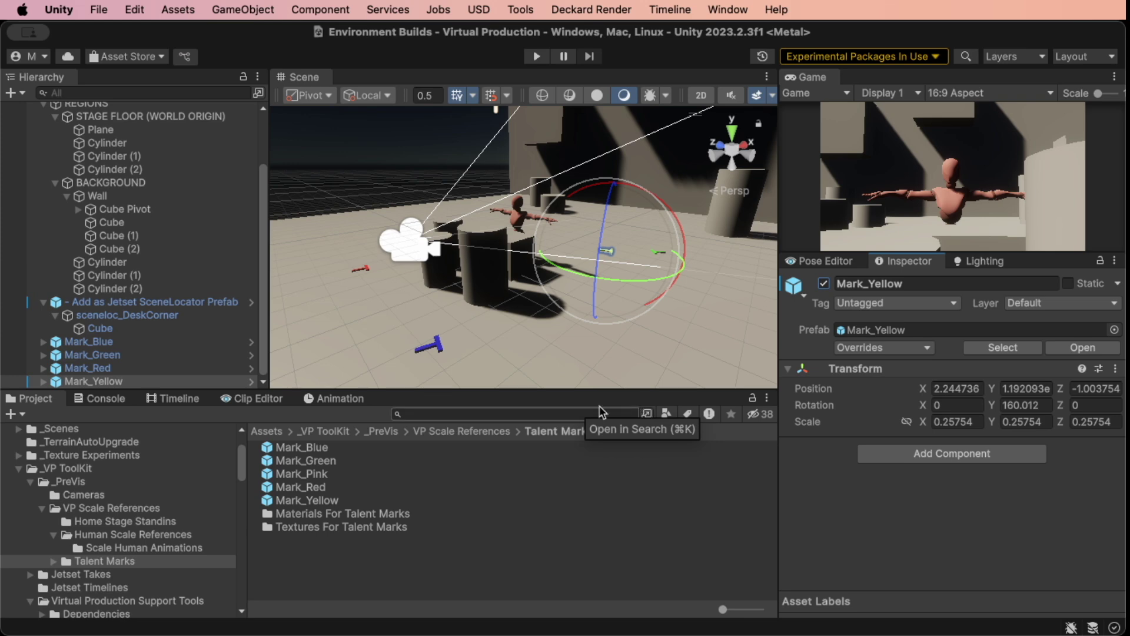
- Group the blue, green, red and yellow marks under a new empty parent named Talent Marks
{"action": "left_click", "coordinate": [79, 341]}
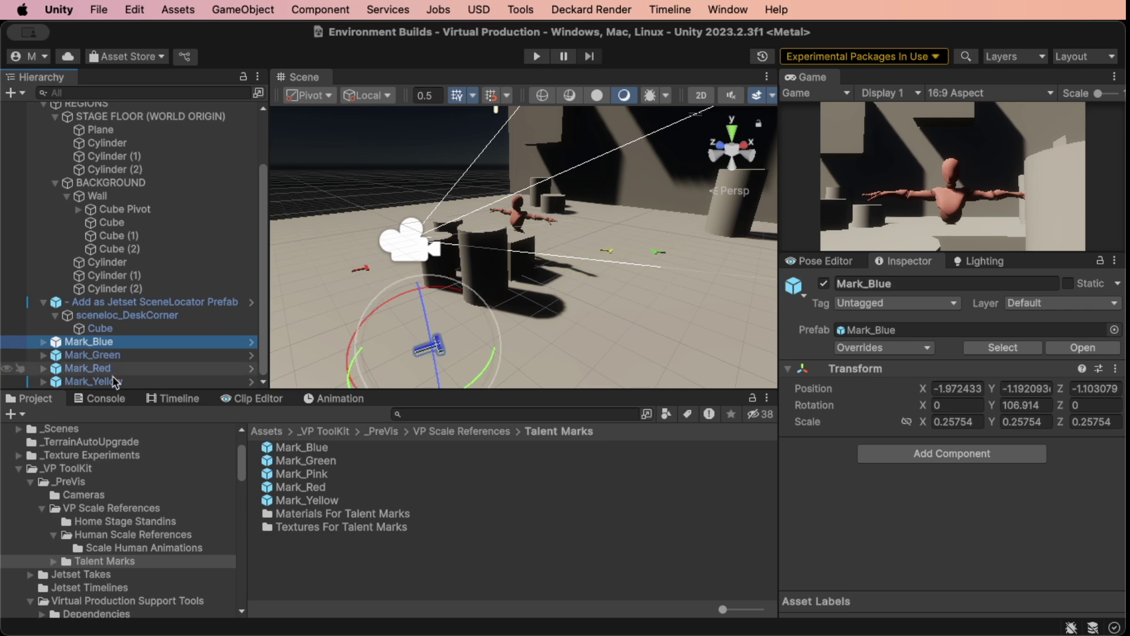
{"action": "left_click", "coordinate": [115, 381], "text": "shift"}
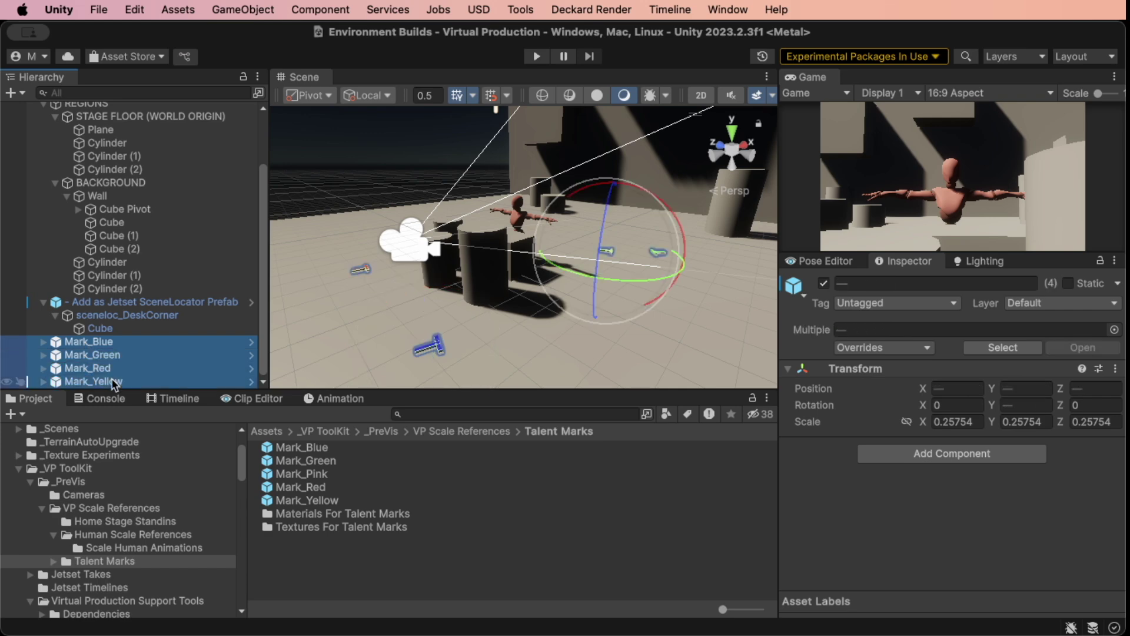
{"action": "right_click", "coordinate": [103, 358]}
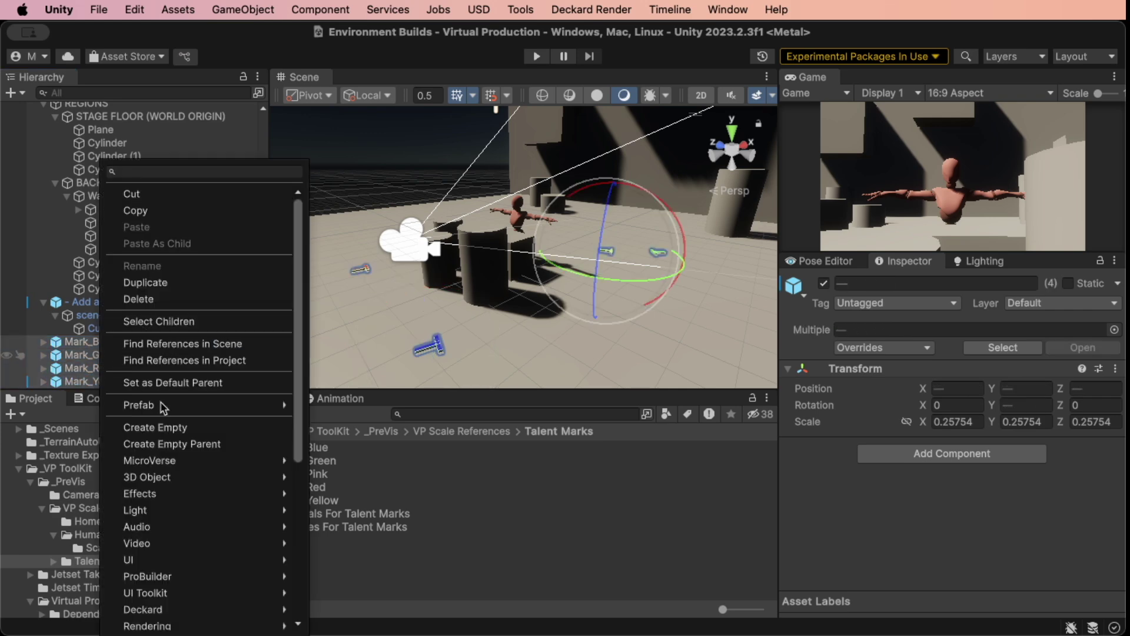
{"action": "left_click", "coordinate": [173, 444]}
{"action": "type", "text": "Tal"}
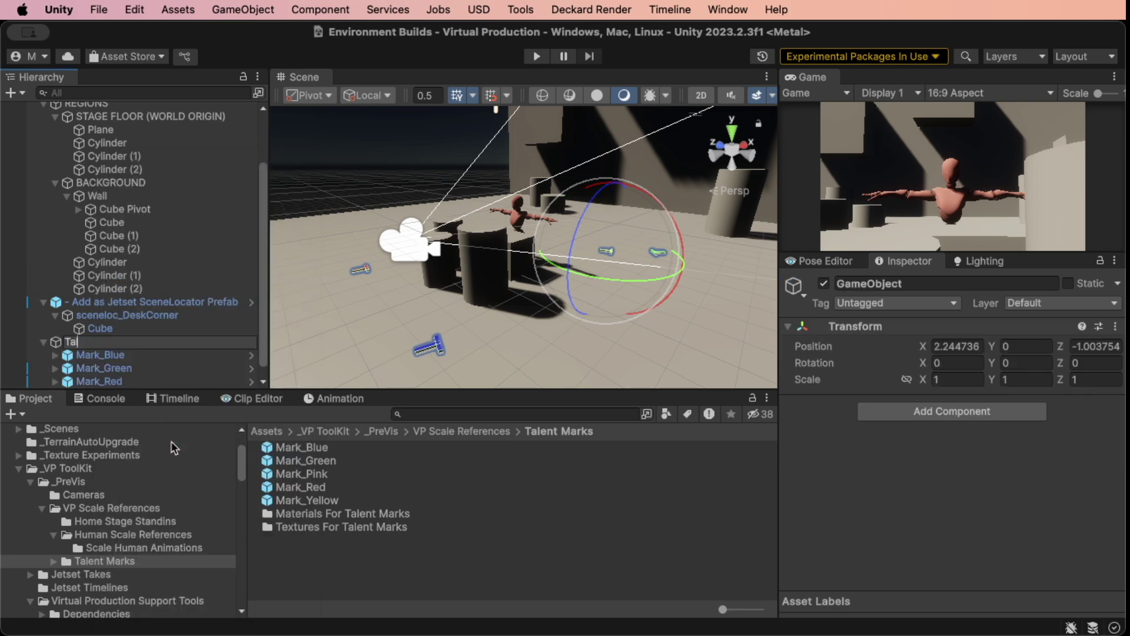
{"action": "type", "text": "ent Marks"}
{"action": "key", "text": "Return"}
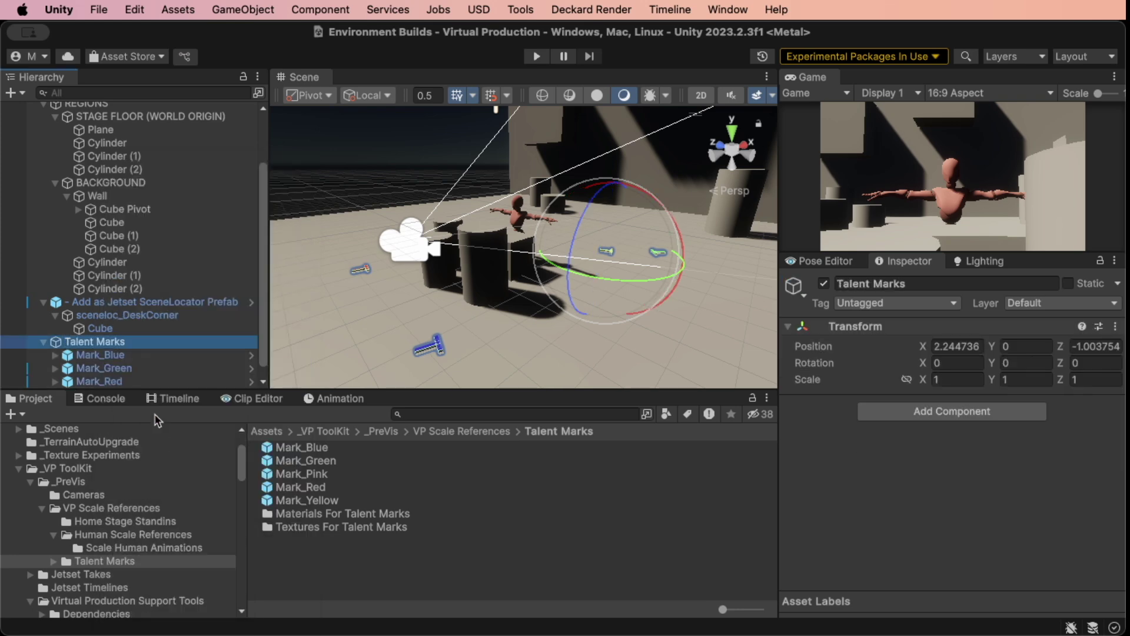
- Collapse the SceneLocator prefab and Wall groups, and group the three BACKGROUND cylinders under a new empty parent named Floor Decorations
{"action": "left_click", "coordinate": [41, 304]}
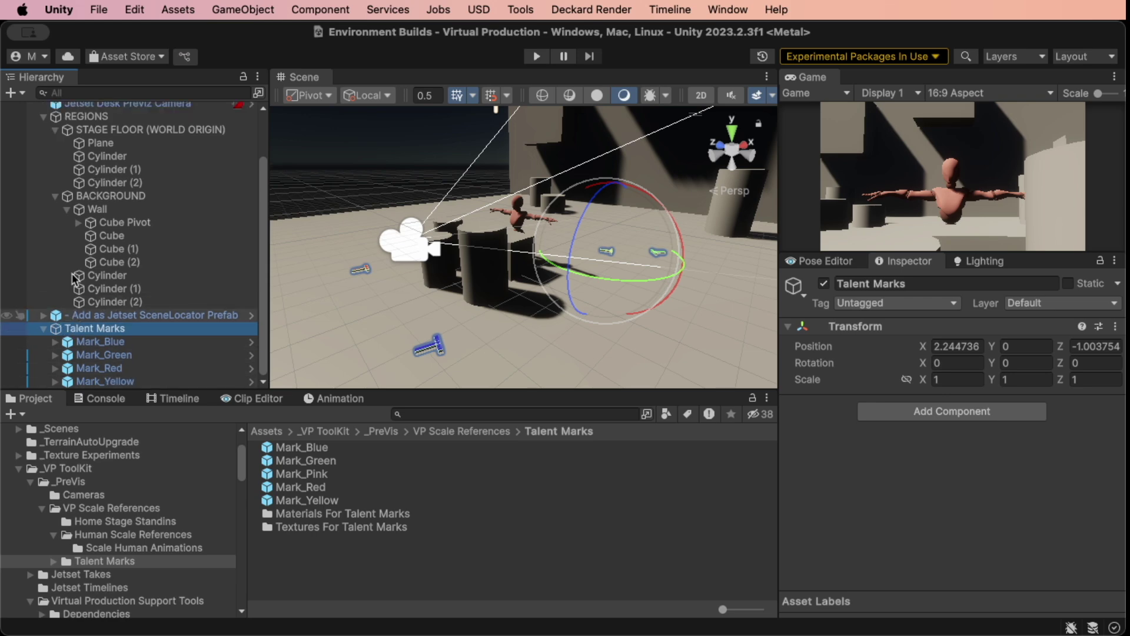
{"action": "left_click", "coordinate": [66, 209]}
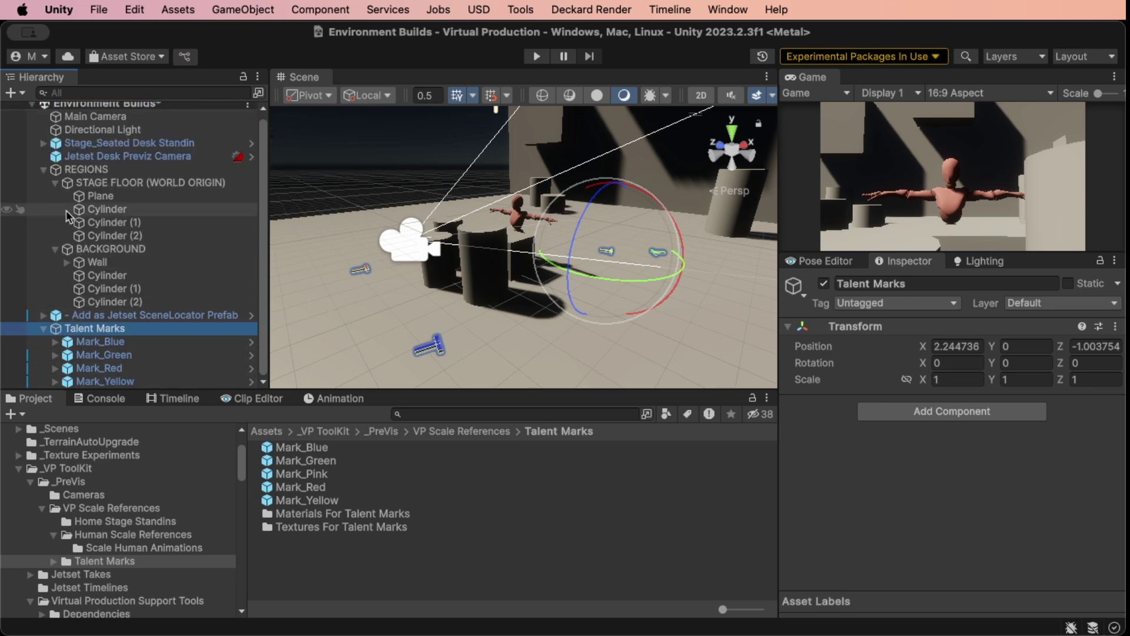
{"action": "left_click", "coordinate": [108, 275]}
{"action": "left_click", "coordinate": [115, 302], "text": "shift"}
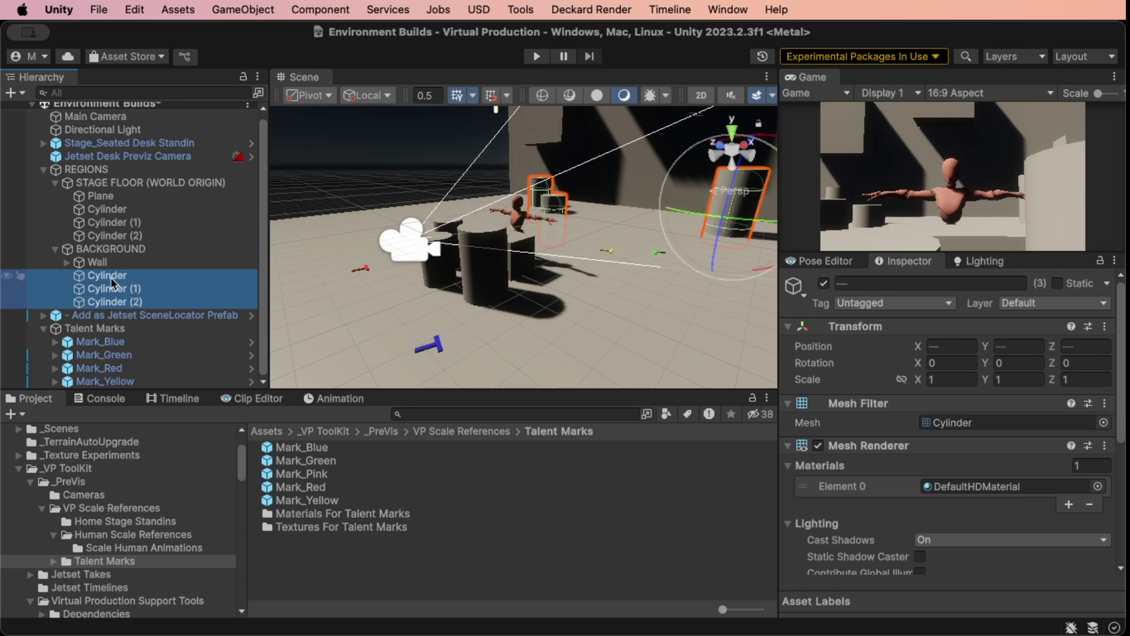
{"action": "right_click", "coordinate": [111, 277]}
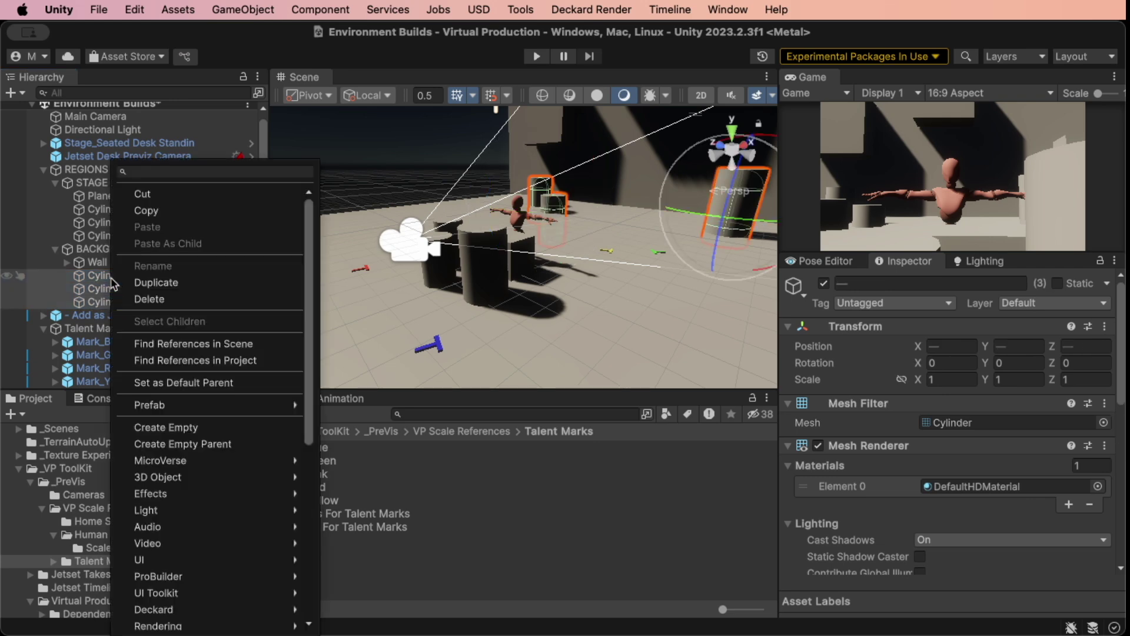
{"action": "left_click", "coordinate": [208, 444]}
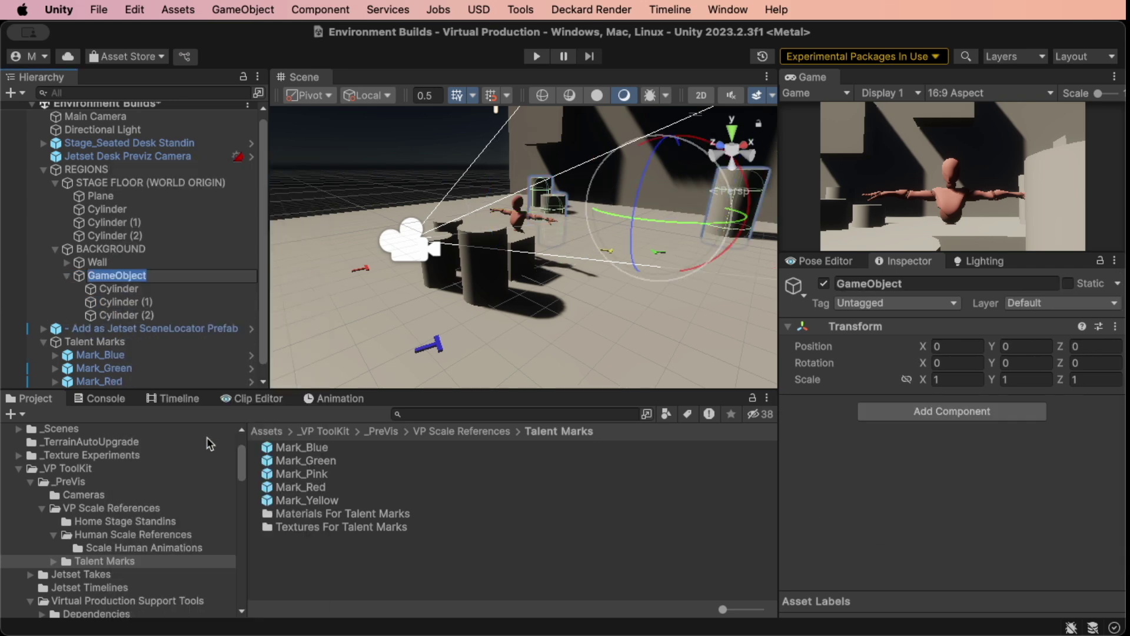
{"action": "type", "text": "Floor Decorati"}
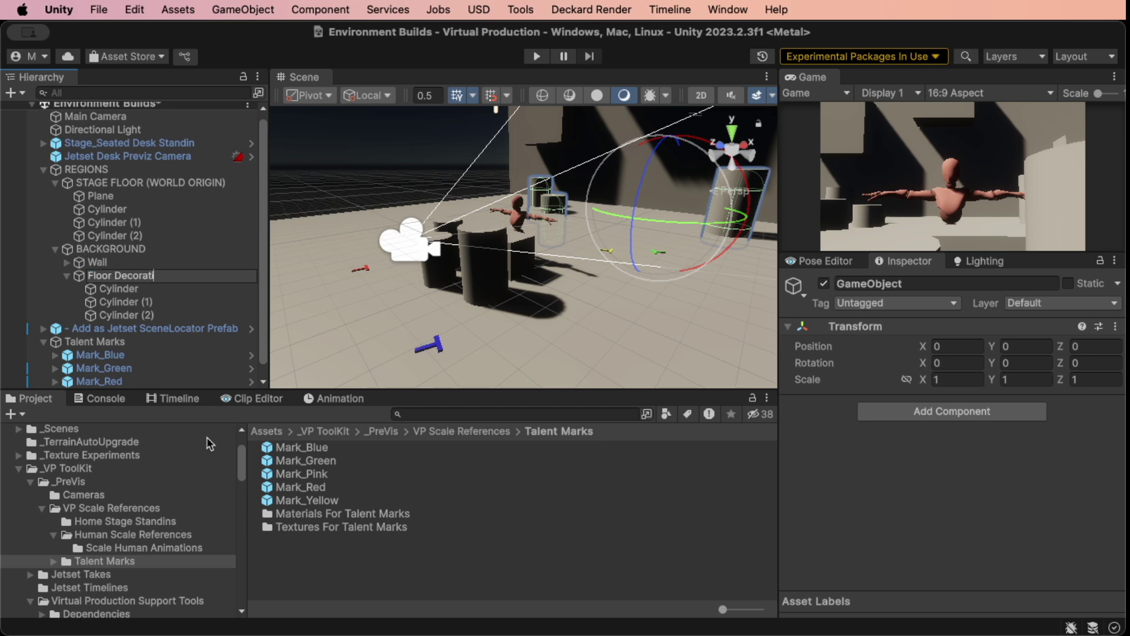
{"action": "type", "text": "ons"}
{"action": "key", "text": "Return"}
- Group the three cylinders of STAGE FLOOR (WORLD ORIGIN) under a new empty parent named Floor Decorations FG
{"action": "left_click", "coordinate": [113, 234]}
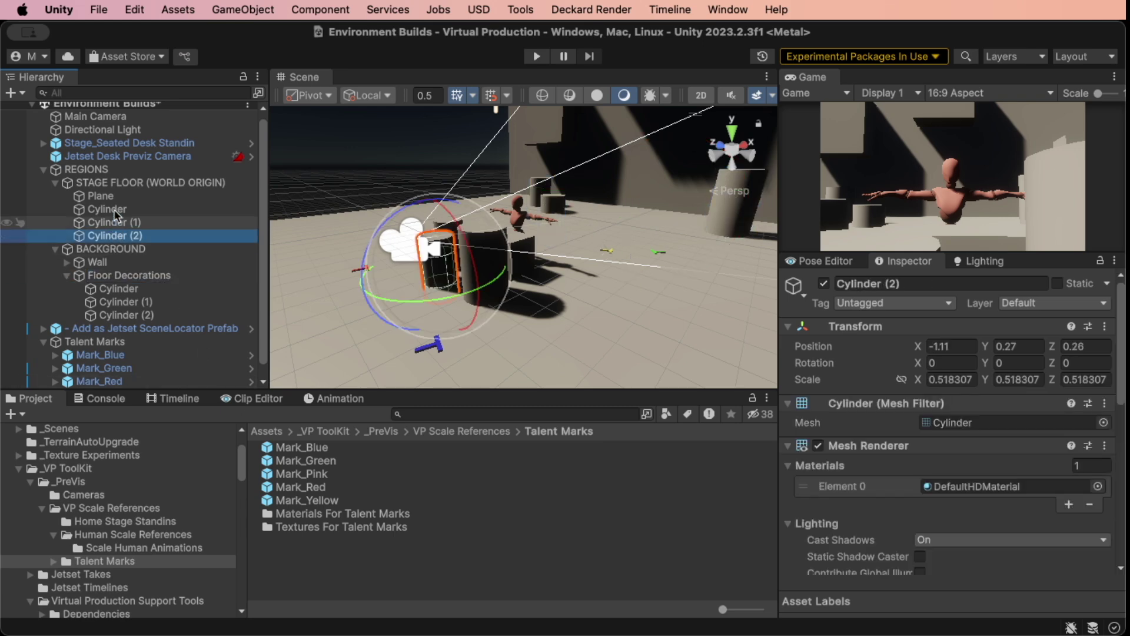
{"action": "left_click", "coordinate": [114, 208], "text": "shift"}
{"action": "right_click", "coordinate": [114, 207]}
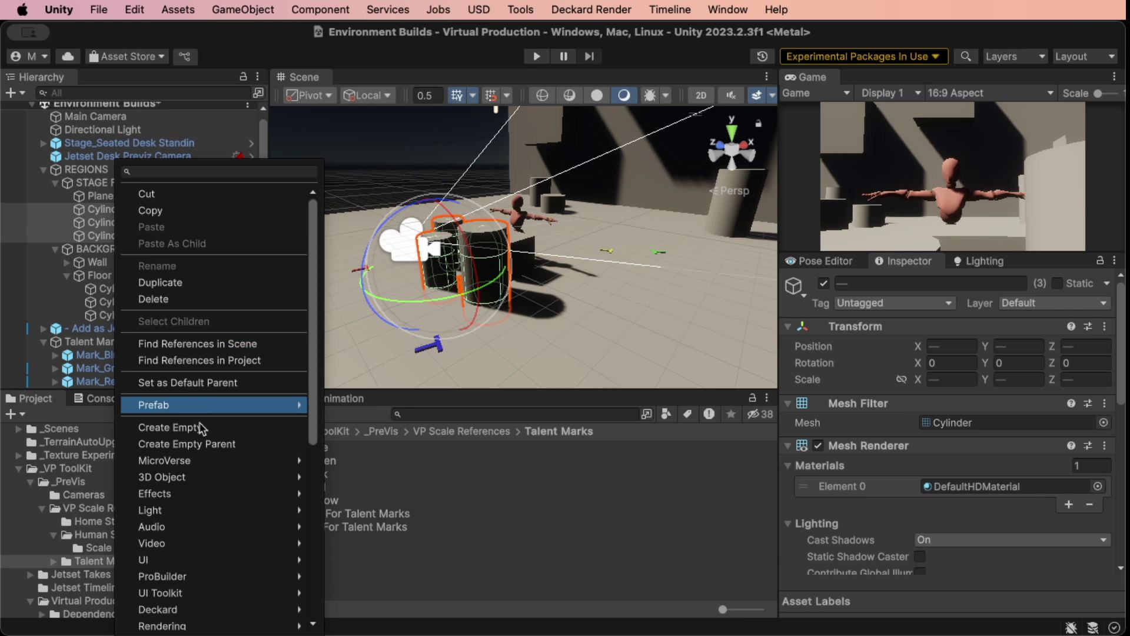
{"action": "left_click", "coordinate": [205, 444]}
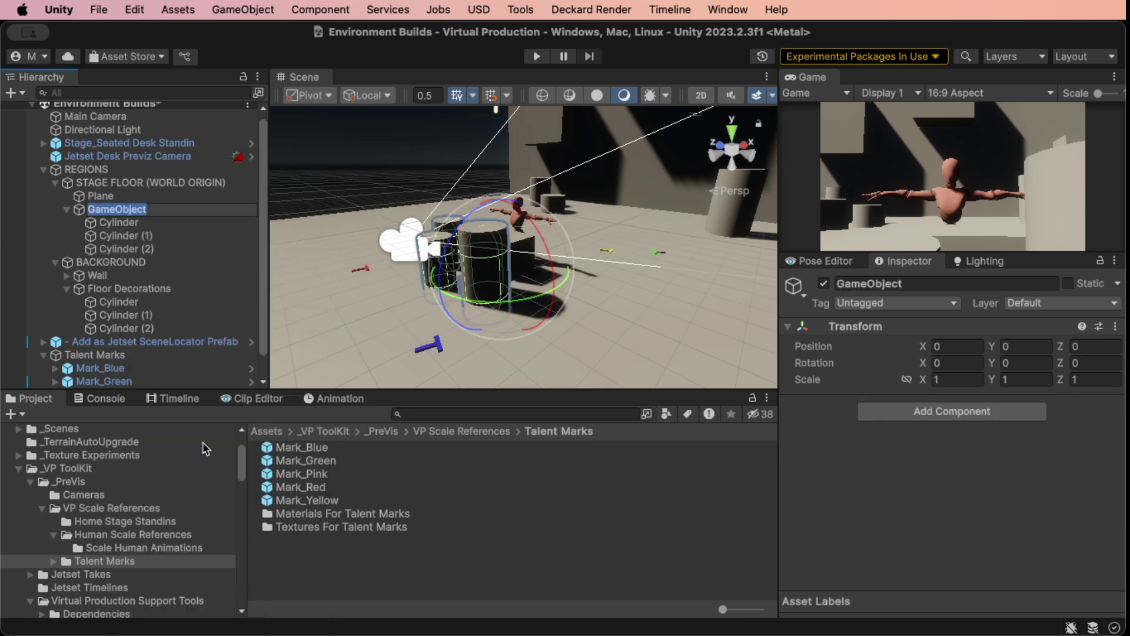
{"action": "type", "text": "Floor Decor"}
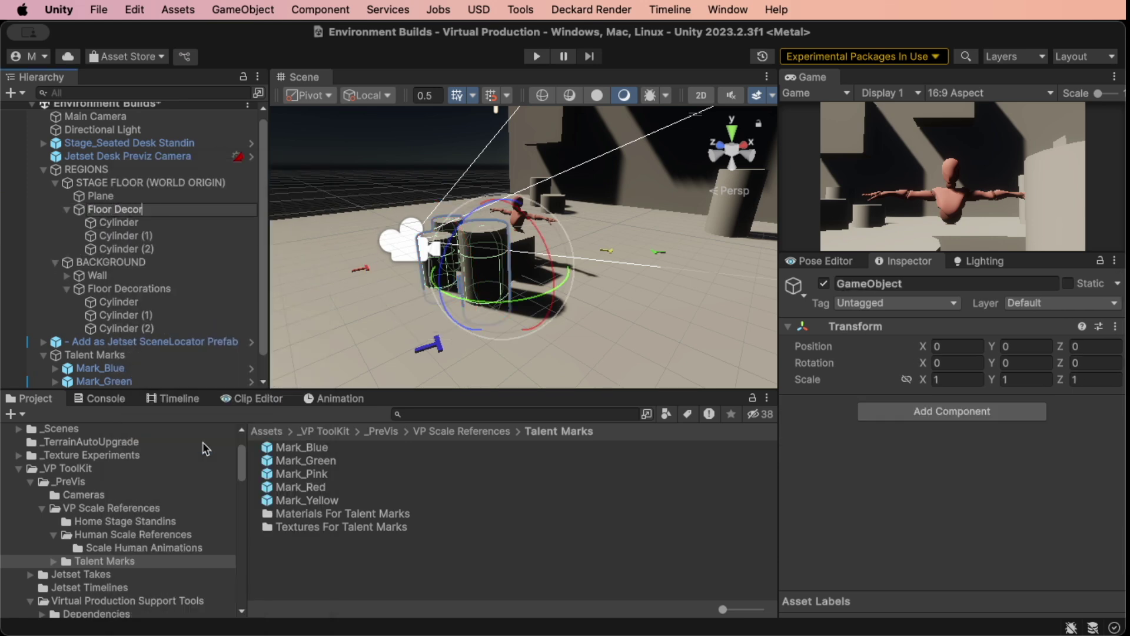
{"action": "type", "text": "ations FG"}
{"action": "key", "text": "Return"}
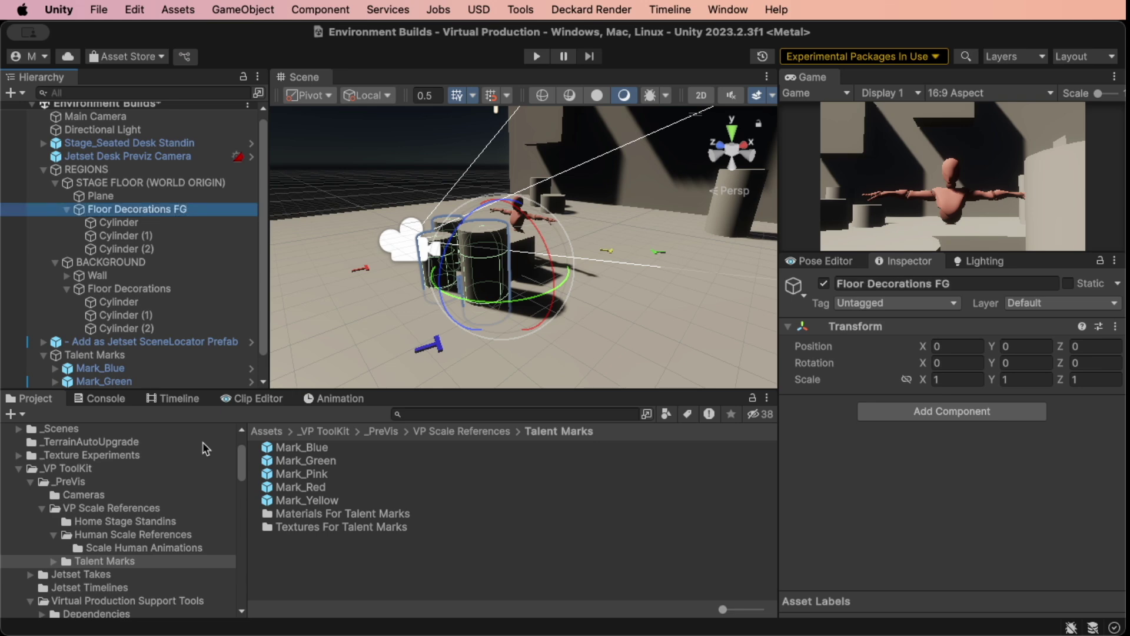
- Rename the Floor Decorations group under BACKGROUND to Floor Decorations BG and collapse both floor decoration groups
{"action": "left_click", "coordinate": [160, 292]}
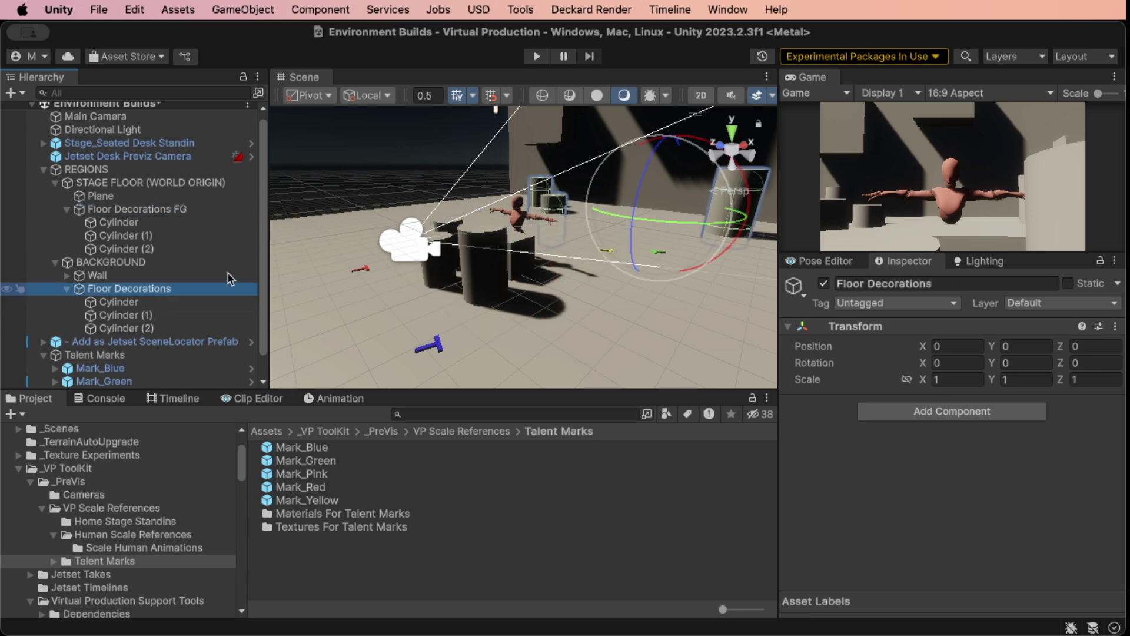
{"action": "left_click", "coordinate": [963, 285]}
{"action": "left_click", "coordinate": [964, 284]}
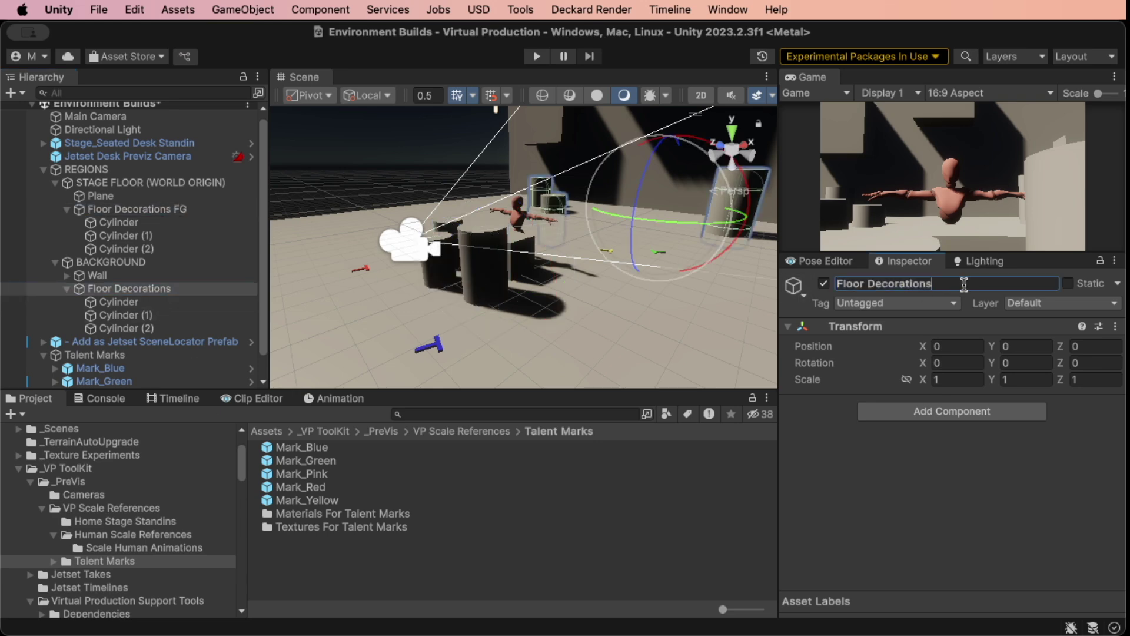
{"action": "type", "text": "BG"}
{"action": "key", "text": "Return"}
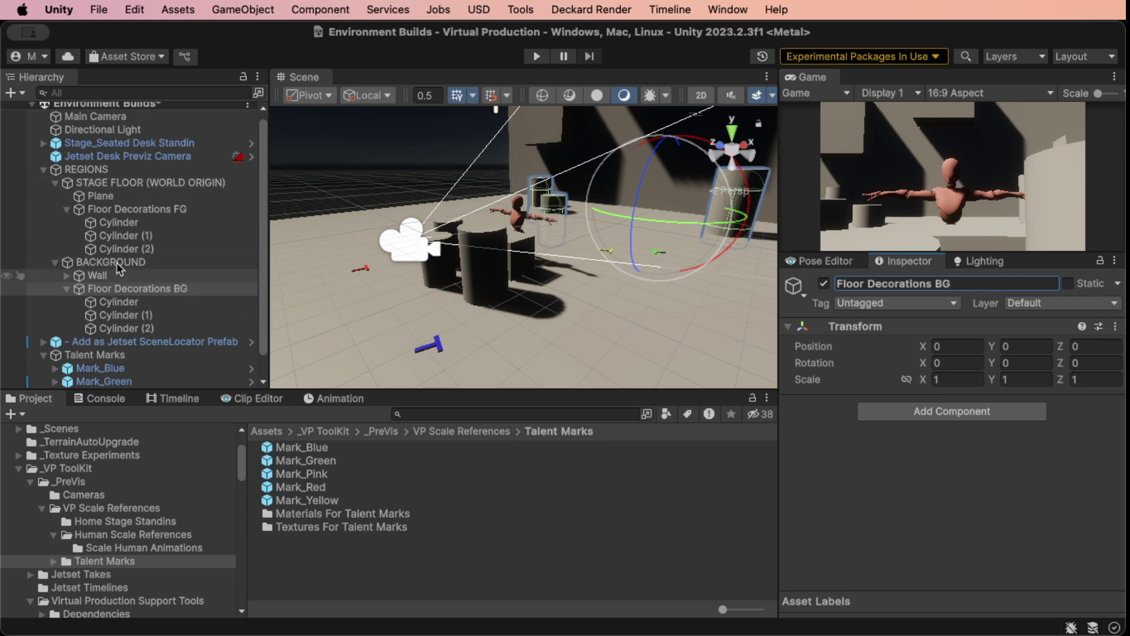
{"action": "left_click", "coordinate": [68, 286]}
{"action": "left_click", "coordinate": [67, 287]}
{"action": "left_click", "coordinate": [67, 214]}
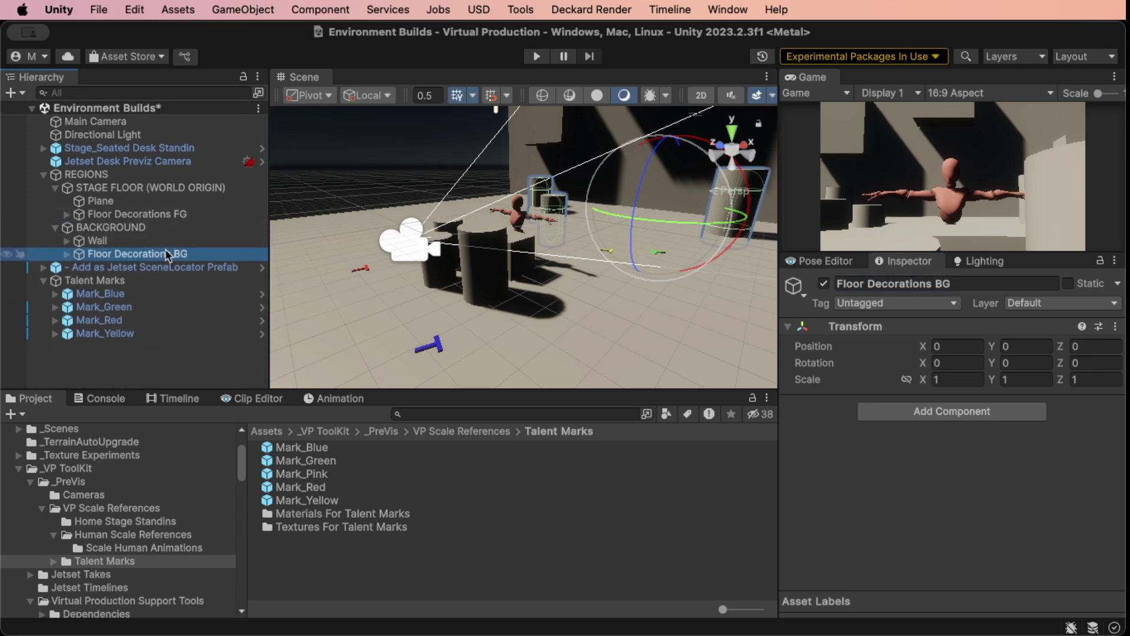
- Collapse the Talent Marks group and move it directly above REGIONS in the hierarchy
{"action": "left_click", "coordinate": [44, 281]}
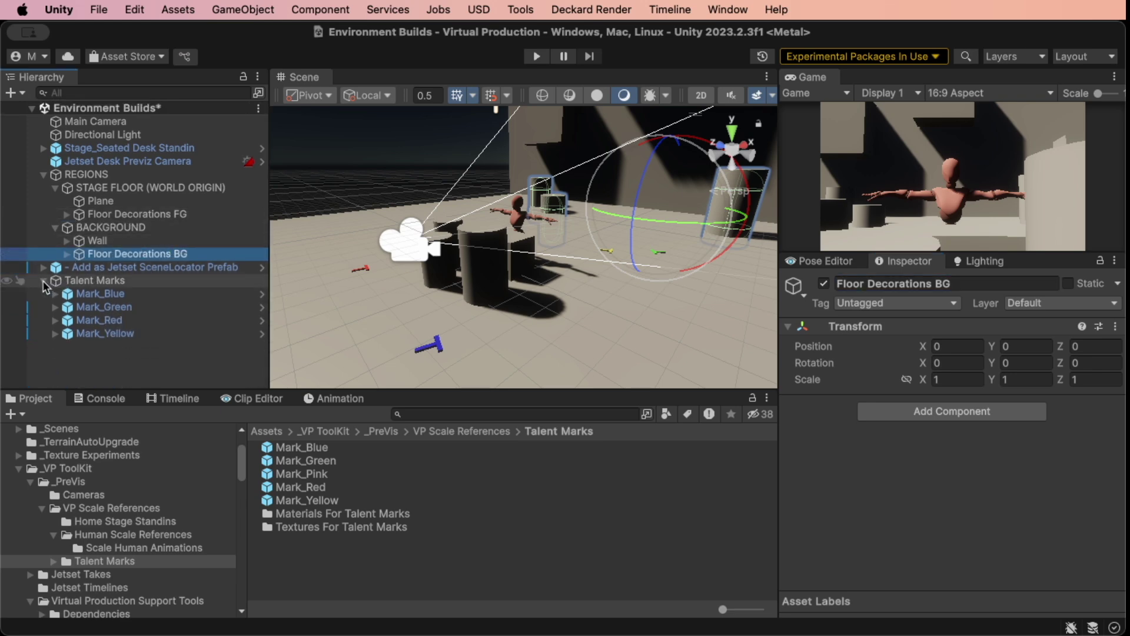
{"action": "left_click_drag", "start_coordinate": [82, 286], "coordinate": [88, 169]}
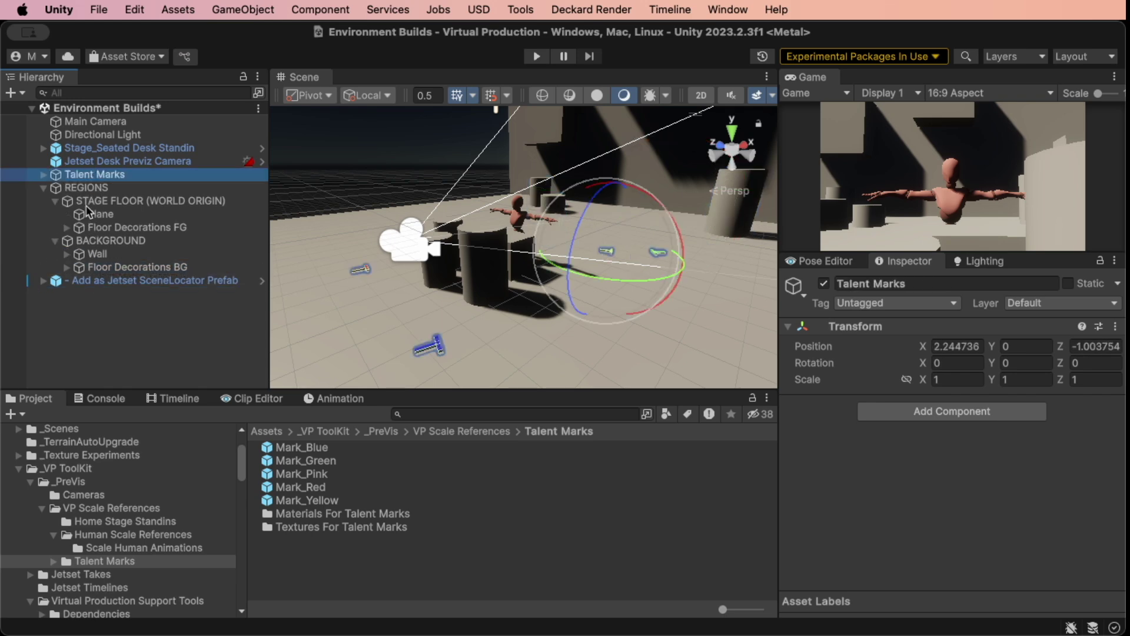
{"action": "left_click", "coordinate": [43, 187]}
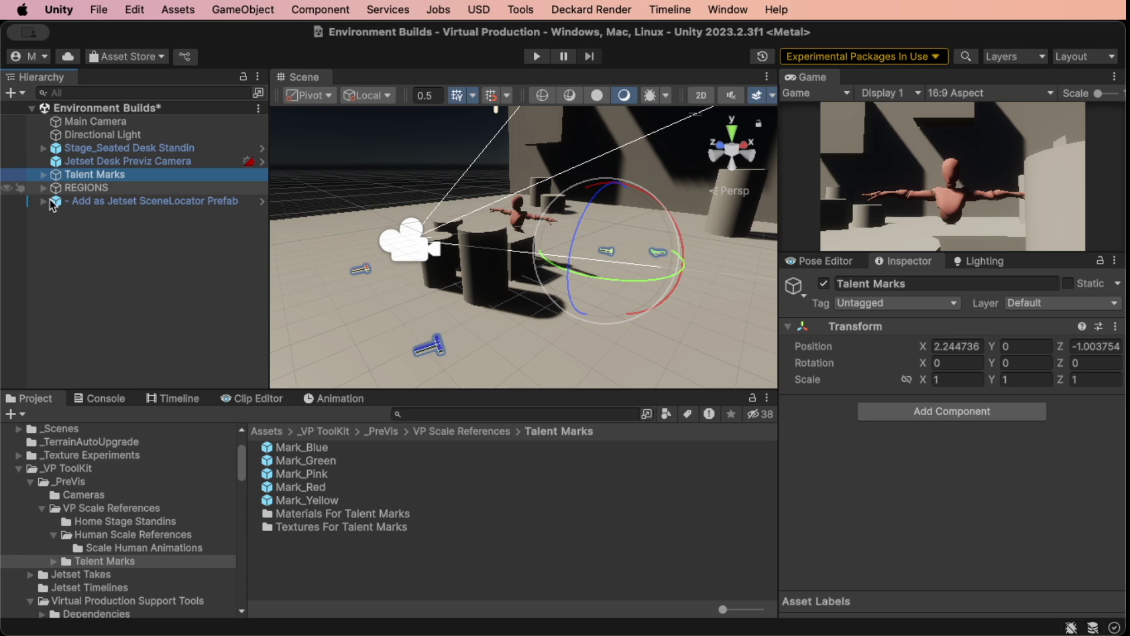
- Move the SceneLocator prefab into REGIONS as its first child, above STAGE FLOOR (WORLD ORIGIN)
{"action": "left_click", "coordinate": [57, 201]}
{"action": "left_click", "coordinate": [43, 201]}
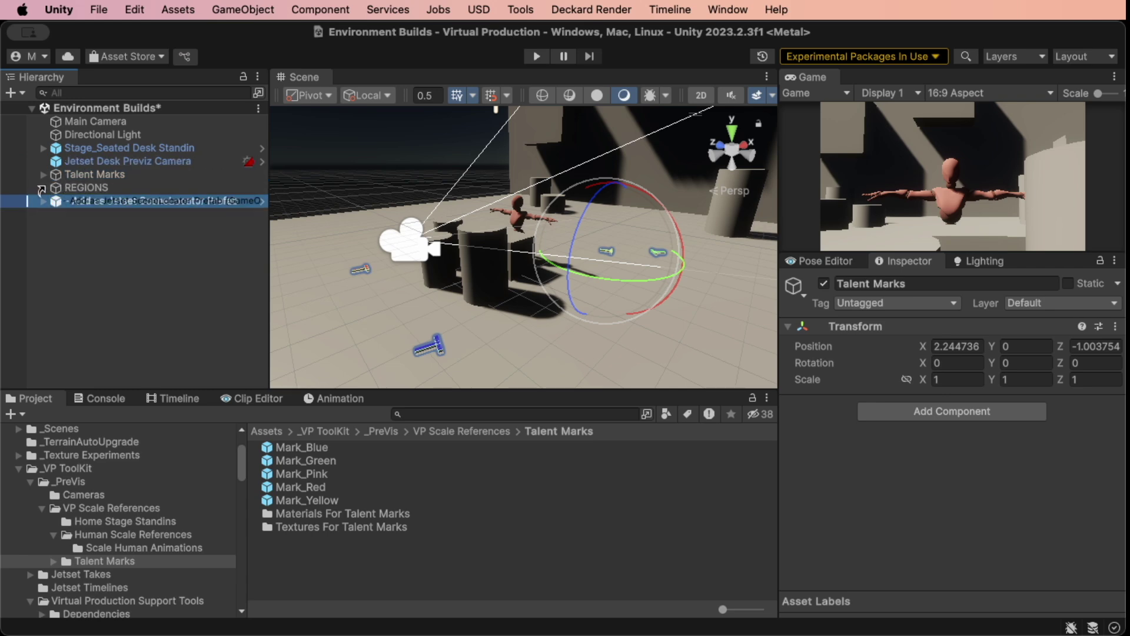
{"action": "left_click", "coordinate": [41, 188]}
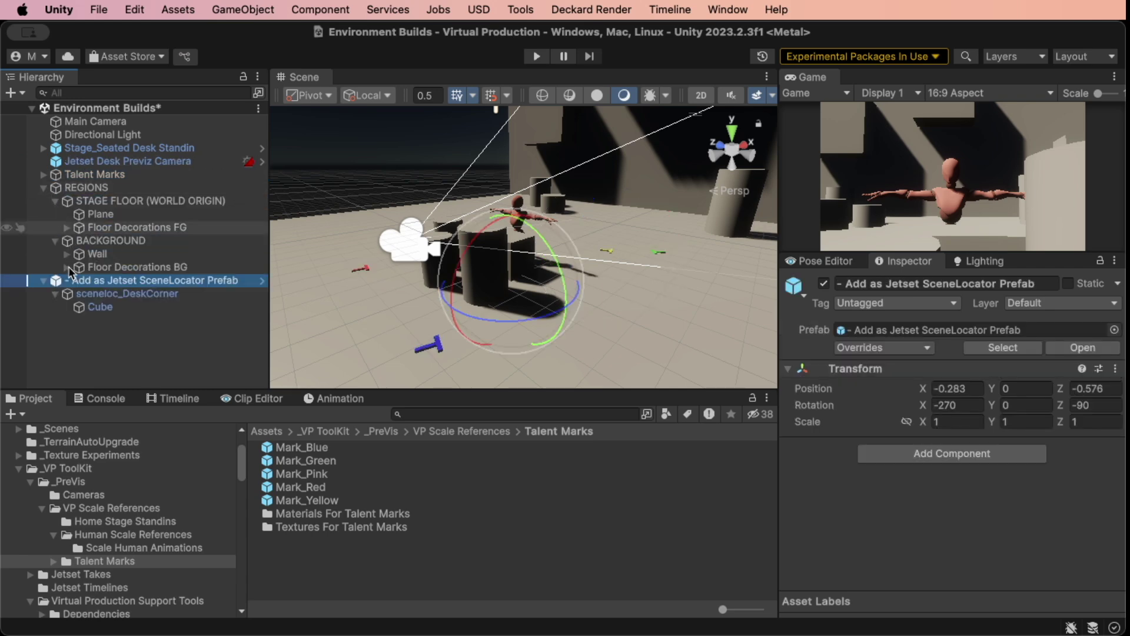
{"action": "left_click_drag", "start_coordinate": [67, 282], "coordinate": [67, 199]}
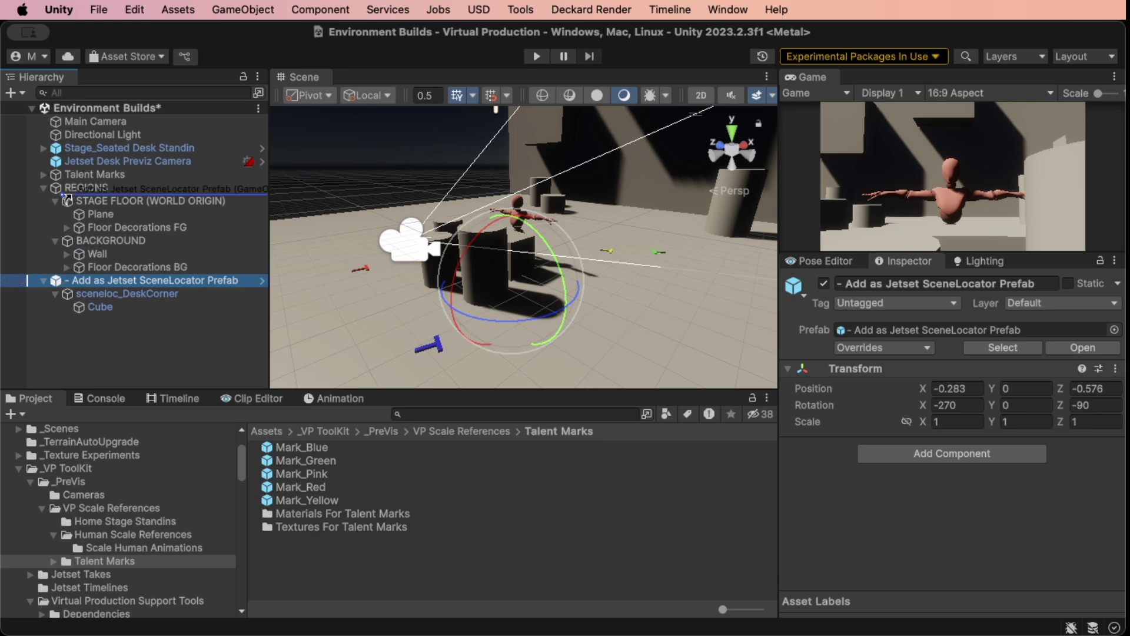
{"action": "left_click_drag", "start_coordinate": [67, 199], "coordinate": [83, 199]}
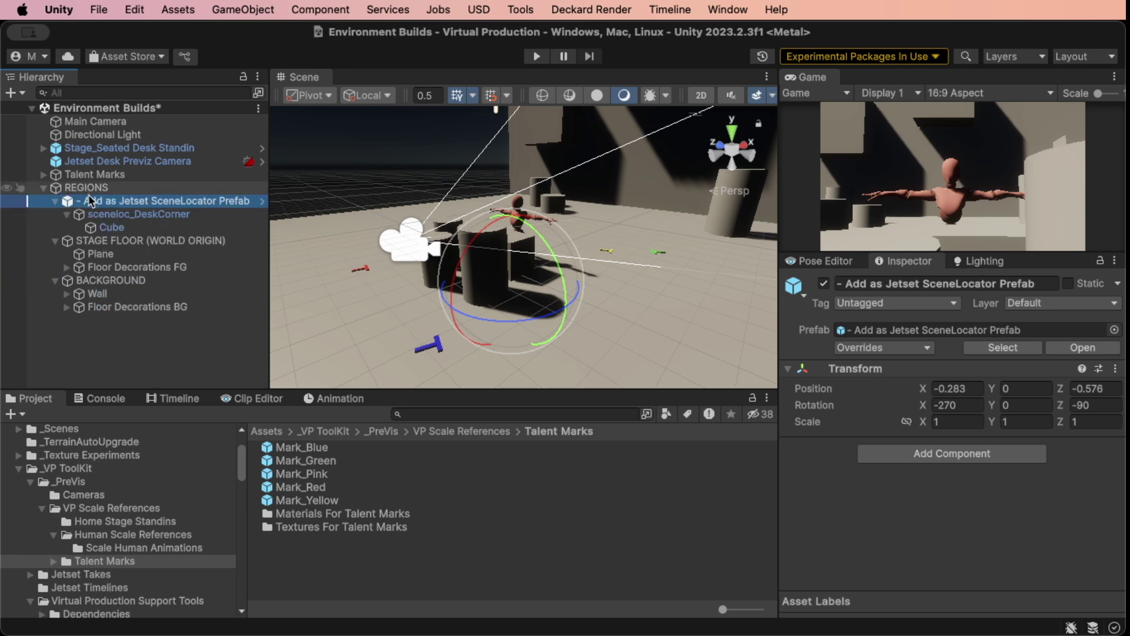
- Select the REGIONS group and review the USD export options available for it
{"action": "left_click", "coordinate": [88, 188]}
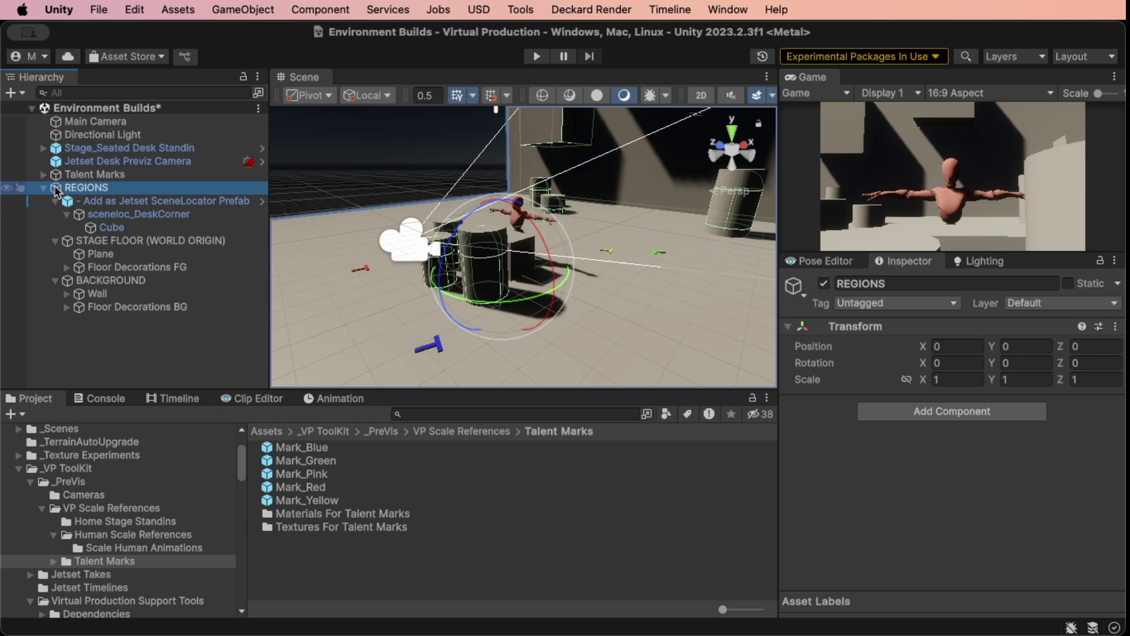
{"action": "left_click", "coordinate": [480, 17]}
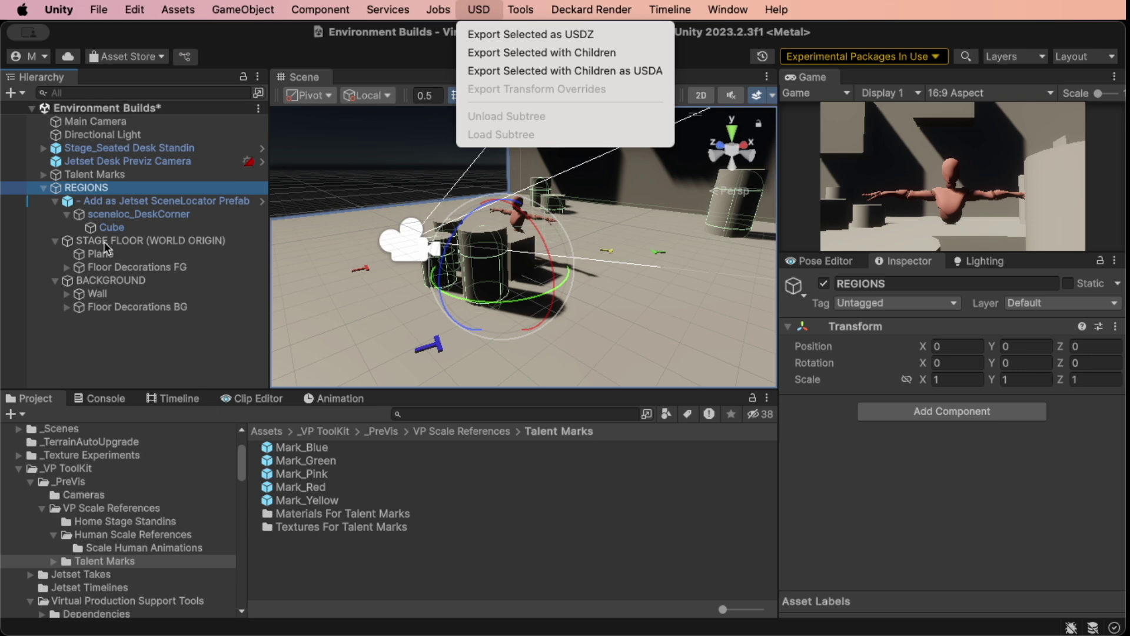
{"action": "left_click", "coordinate": [81, 216]}
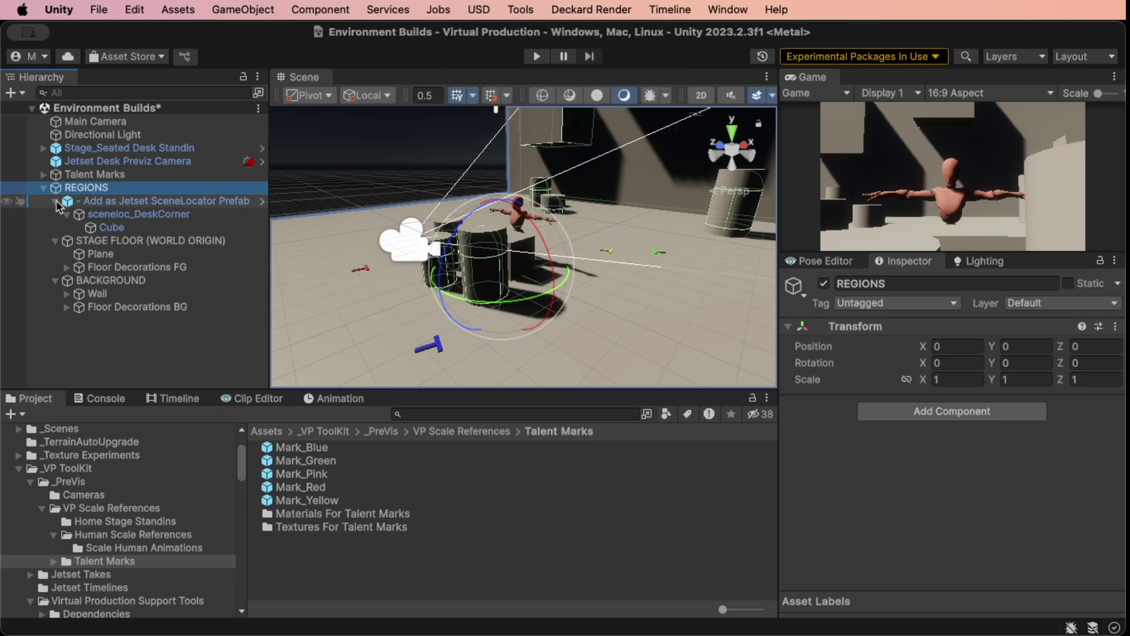
- Group the SceneLocator prefab under a new empty parent named Scene Locators within REGIONS
{"action": "left_click", "coordinate": [57, 202]}
{"action": "right_click", "coordinate": [70, 204]}
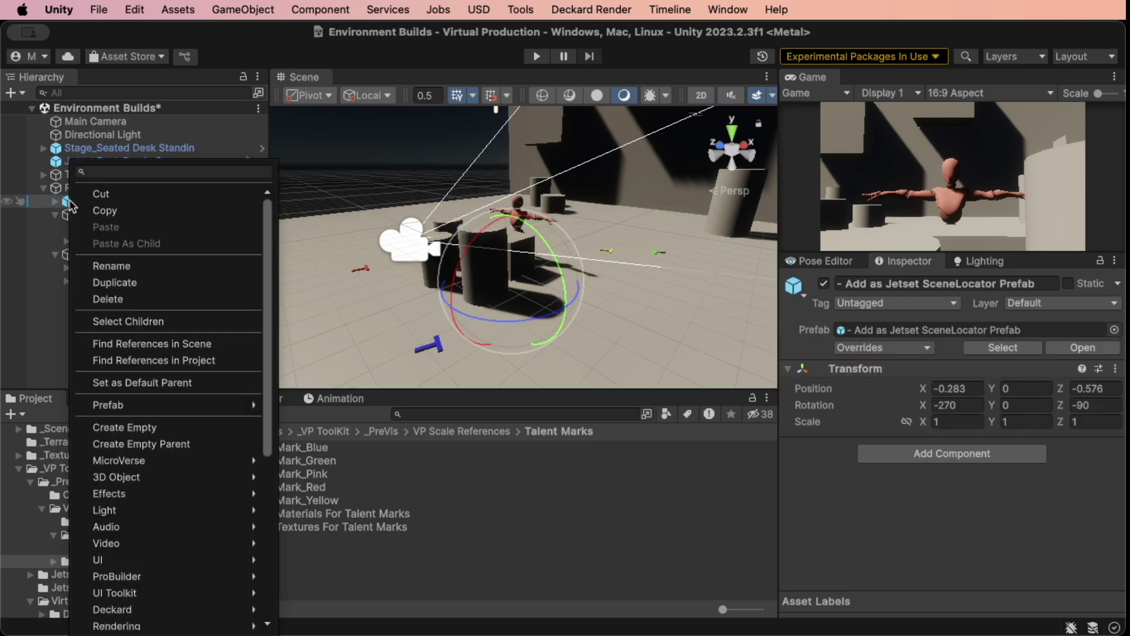
{"action": "left_click", "coordinate": [186, 445]}
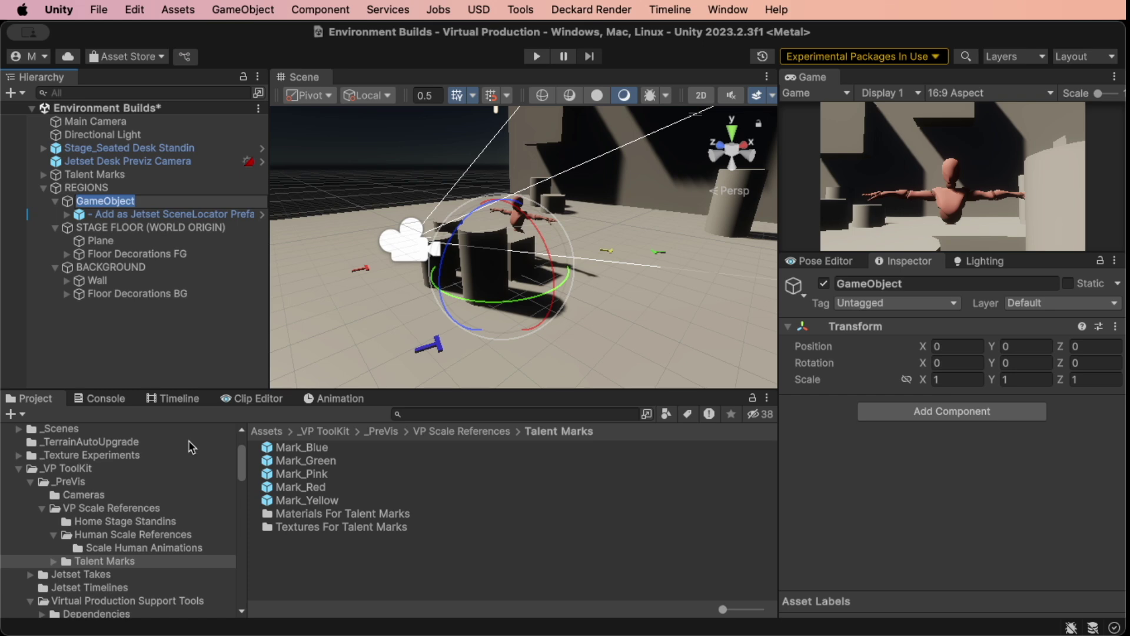
{"action": "type", "text": "S"}
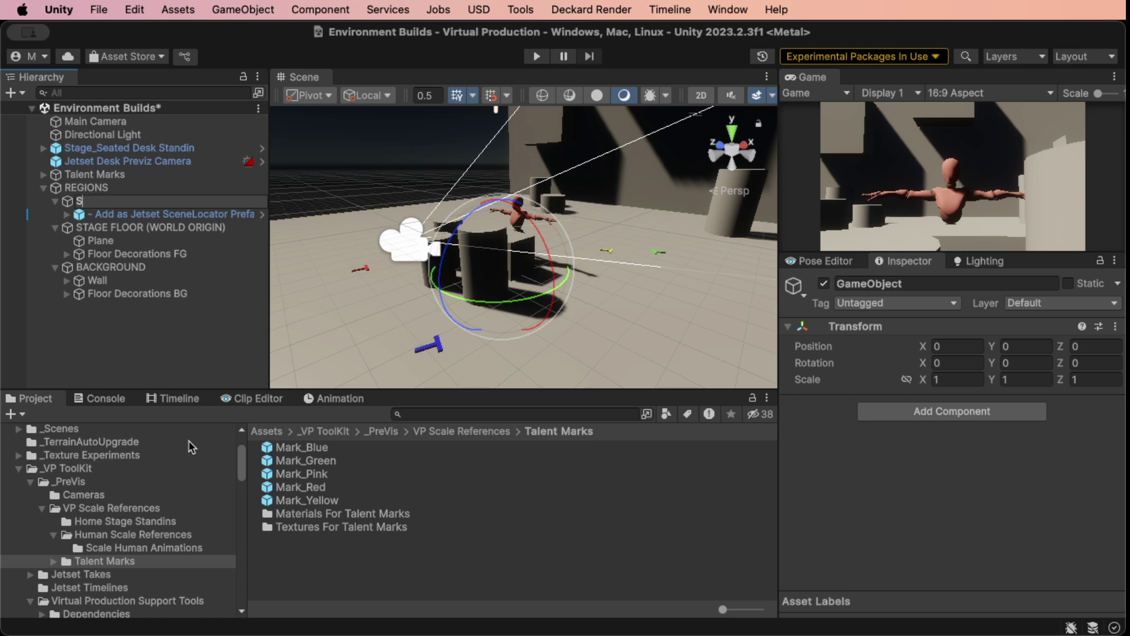
{"action": "type", "text": "cene Locators"}
{"action": "key", "text": "Return"}
- Collapse the Scene Locators, STAGE FLOOR (WORLD ORIGIN) and BACKGROUND groups
{"action": "left_click", "coordinate": [56, 202]}
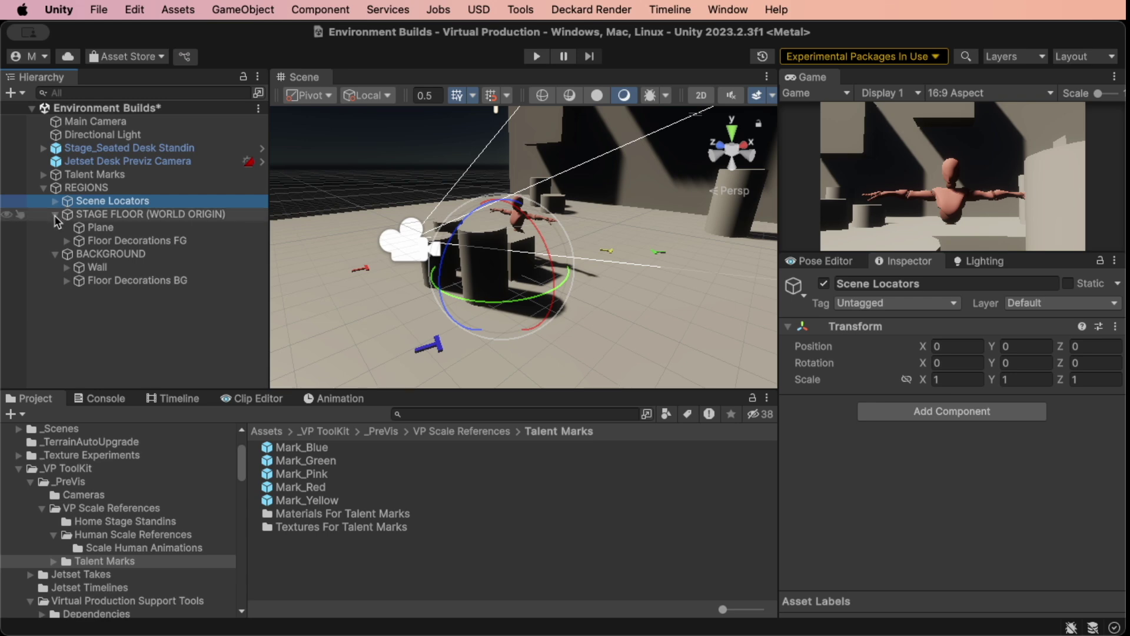
{"action": "left_click", "coordinate": [55, 214]}
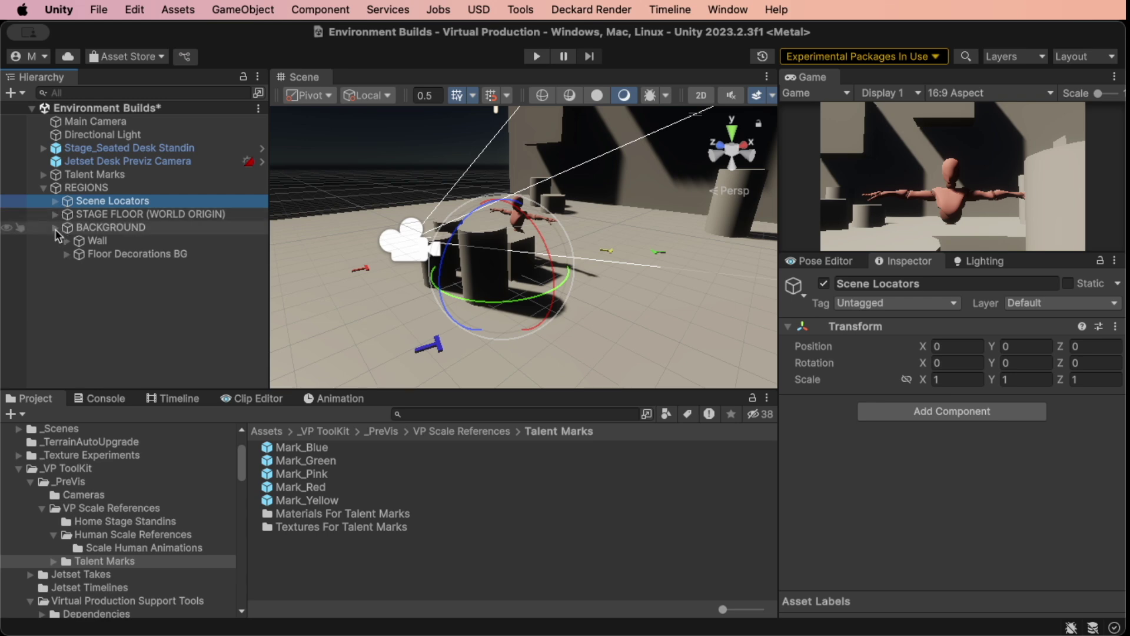
{"action": "left_click", "coordinate": [54, 227]}
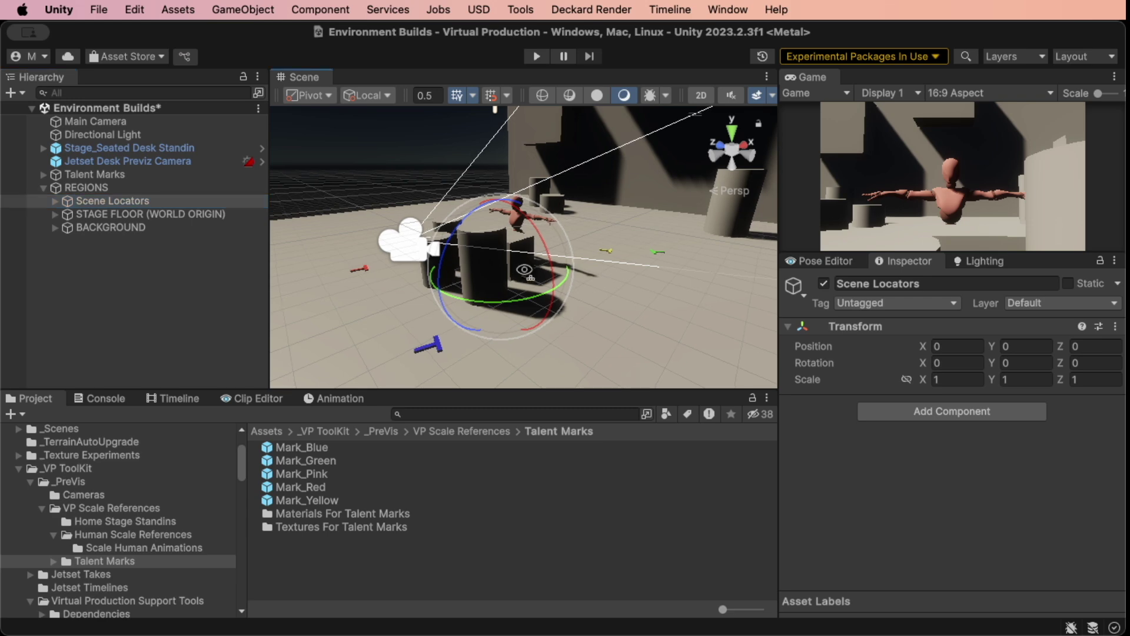
- Examine the background floor cylinders up close, selecting the short one and the tall one
{"action": "right_click_drag", "start_coordinate": [471, 271], "coordinate": [534, 259]}
{"action": "middle_click_drag", "start_coordinate": [534, 260], "coordinate": [683, 283]}
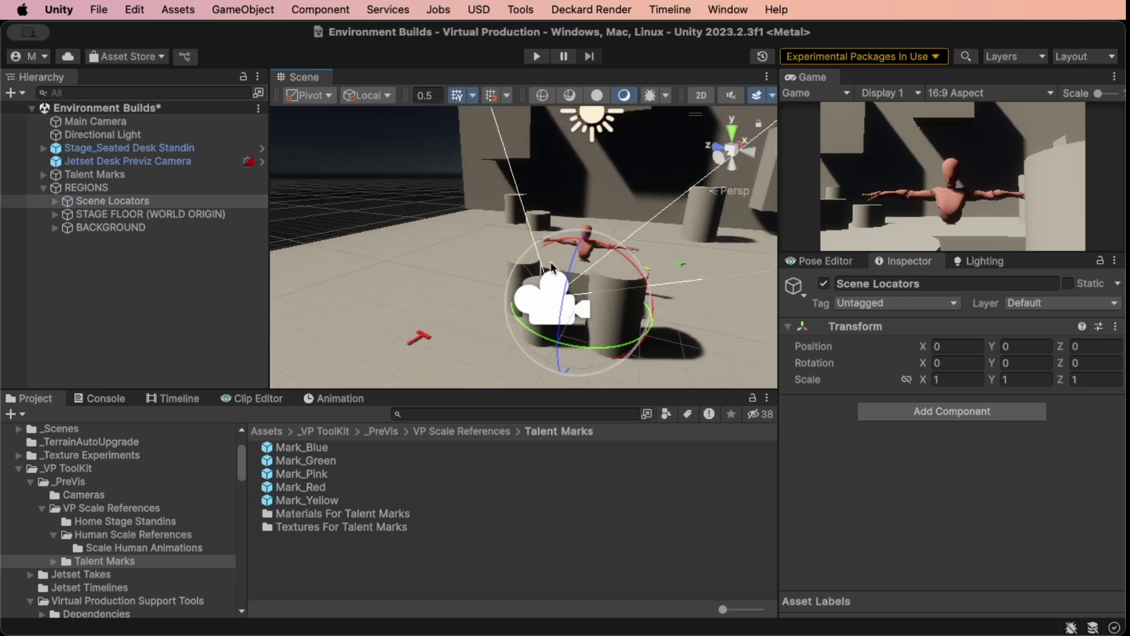
{"action": "right_click_drag", "start_coordinate": [424, 250], "coordinate": [451, 287]}
{"action": "key", "text": "w"}
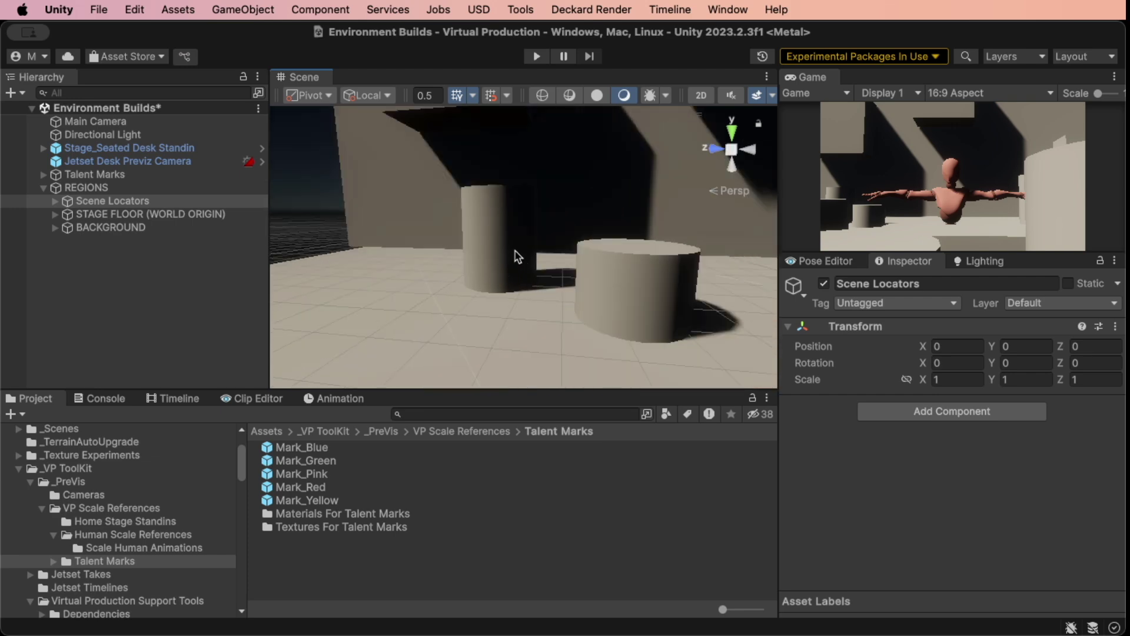
{"action": "scroll", "coordinate": [580, 278], "scroll_direction": "down", "scroll_amount": 1}
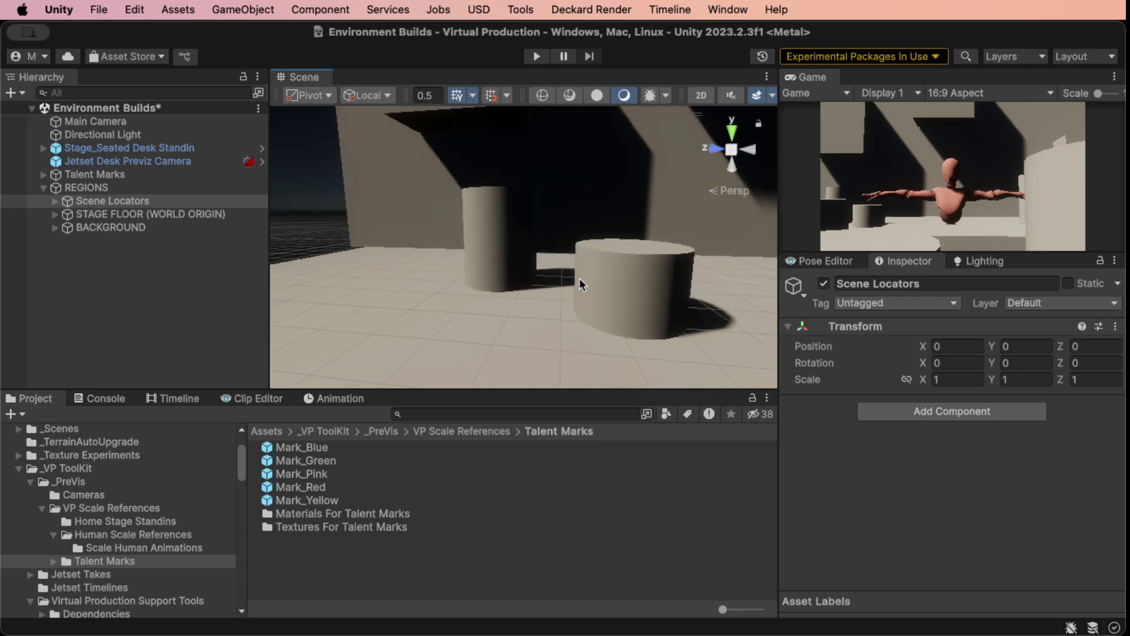
{"action": "left_click", "coordinate": [624, 287]}
{"action": "left_click", "coordinate": [469, 268]}
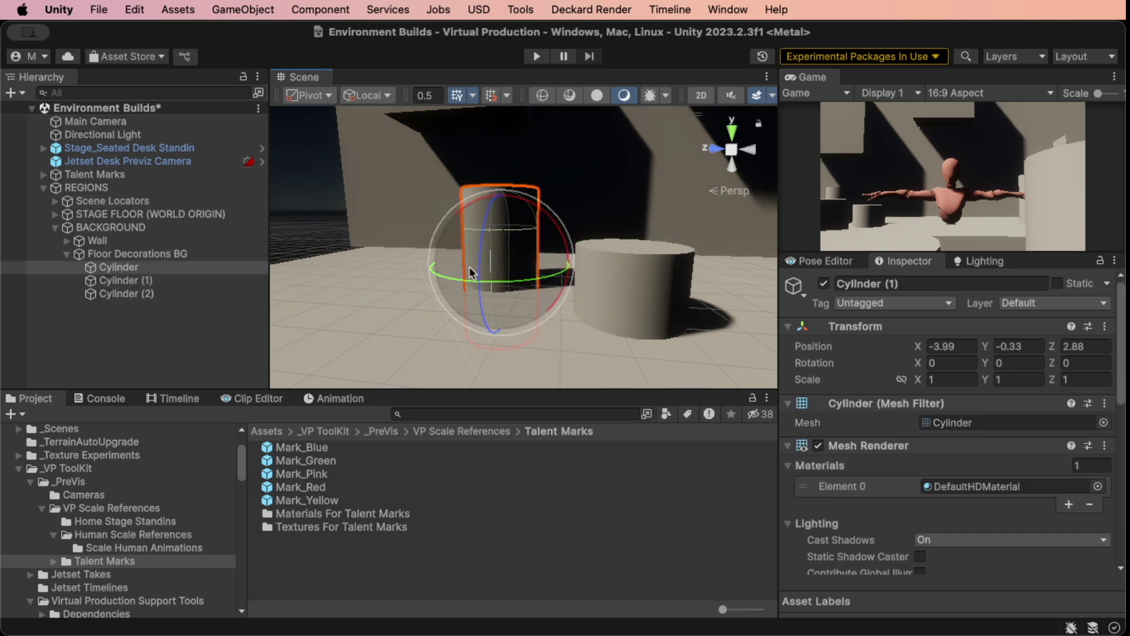
- Open the House Plants folder inside the Set Dressing assets
{"action": "left_click", "coordinate": [18, 468]}
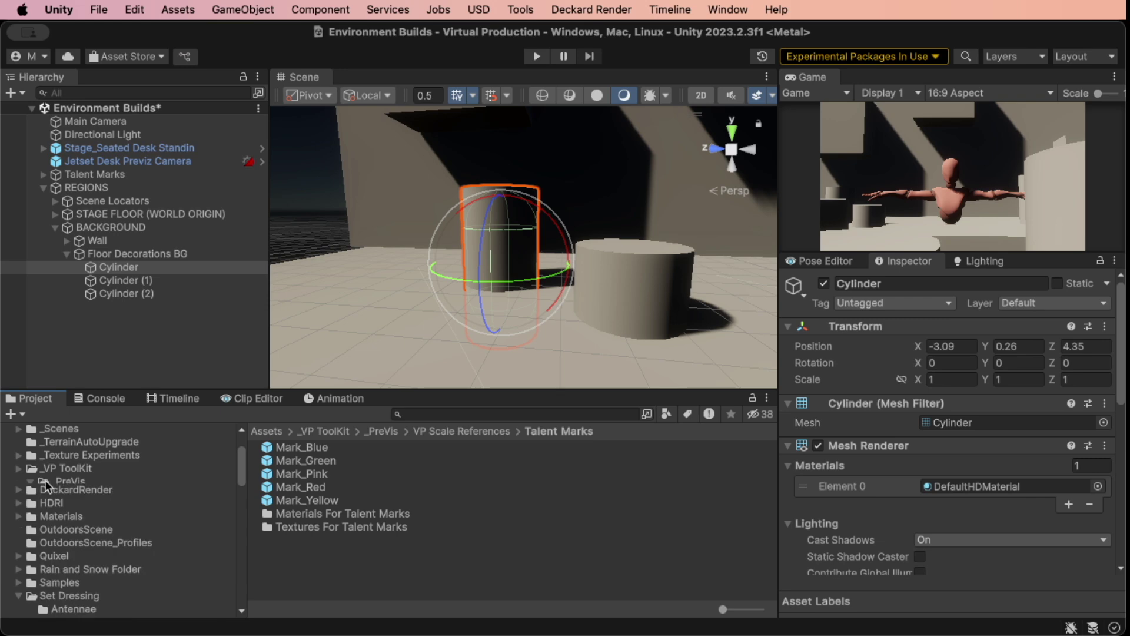
{"action": "scroll", "coordinate": [58, 487], "scroll_direction": "up", "scroll_amount": 5}
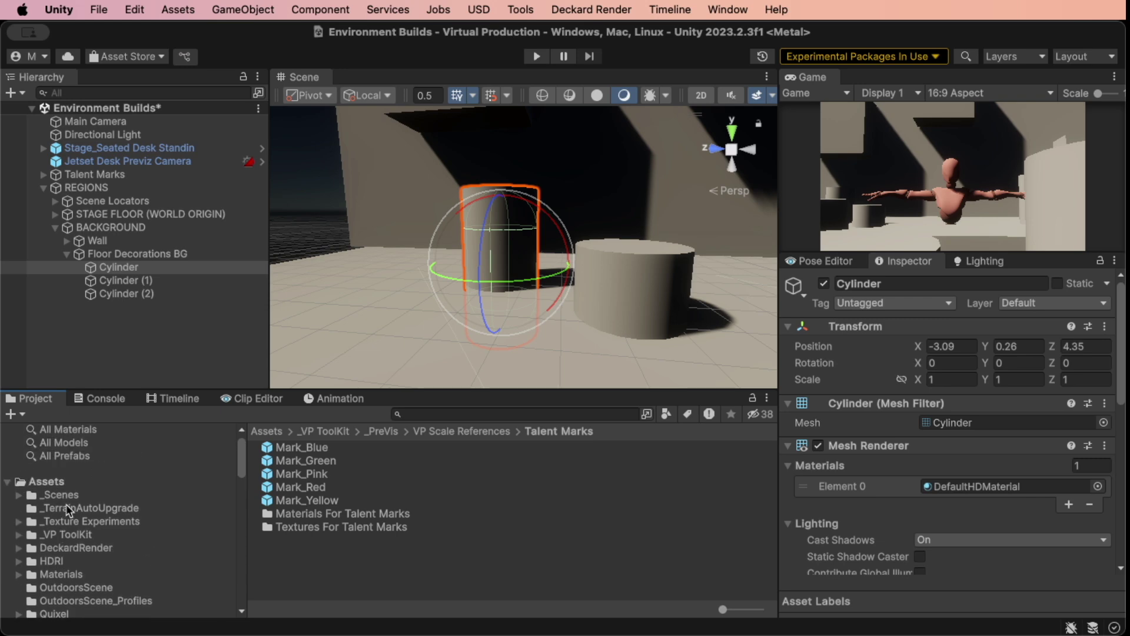
{"action": "scroll", "coordinate": [66, 504], "scroll_direction": "down", "scroll_amount": 6}
{"action": "left_click", "coordinate": [77, 576]}
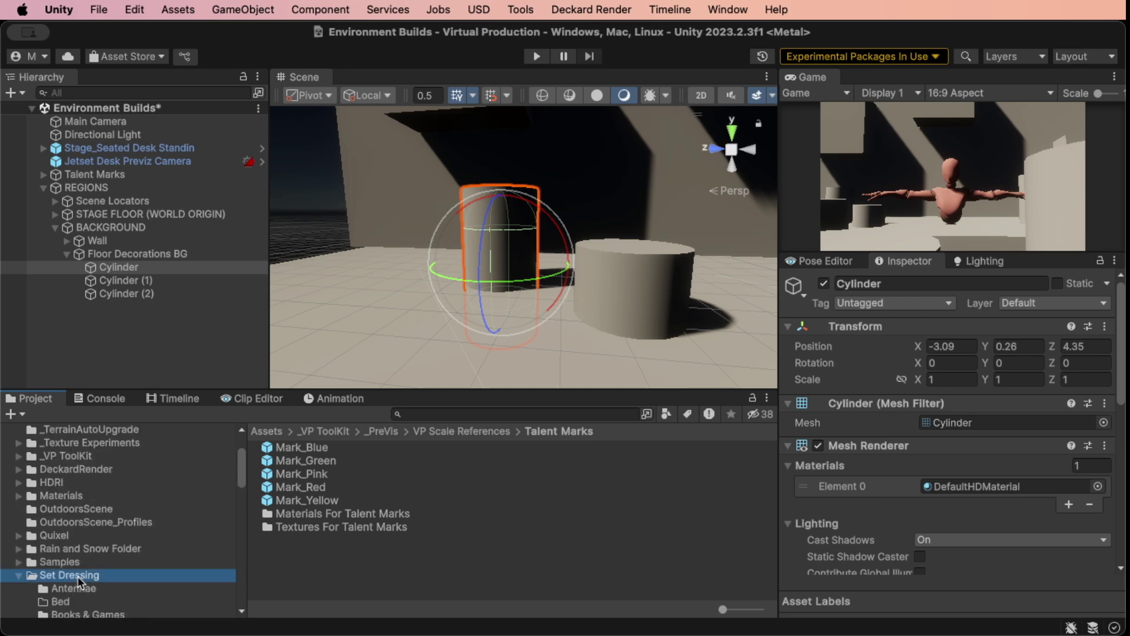
{"action": "left_click", "coordinate": [277, 526]}
{"action": "double_click", "coordinate": [276, 526]}
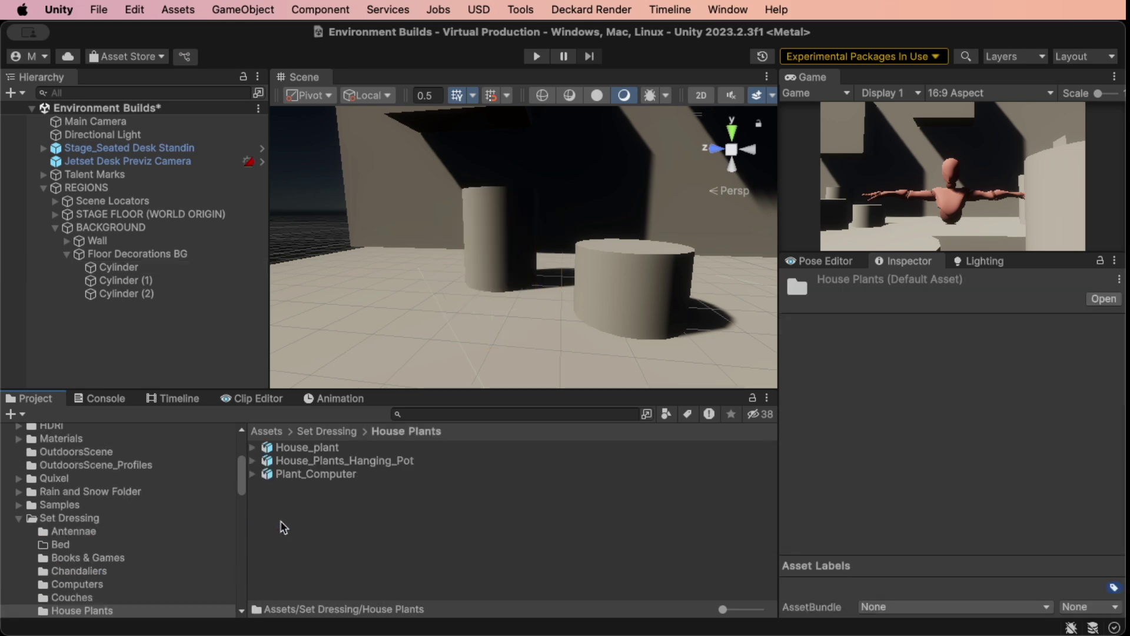
- Place House_plant at the tall background cylinder, at about X 6.41 and Z 4.37, and scale it uniformly to about 0.49
{"action": "left_click_drag", "start_coordinate": [280, 447], "coordinate": [480, 306]}
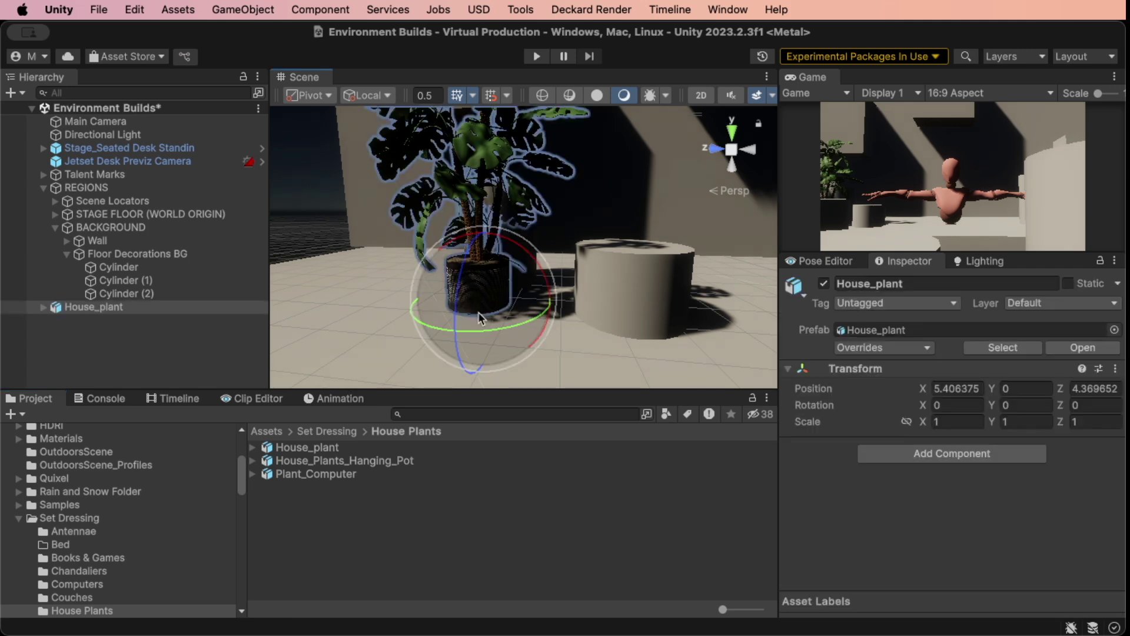
{"action": "key", "text": "w"}
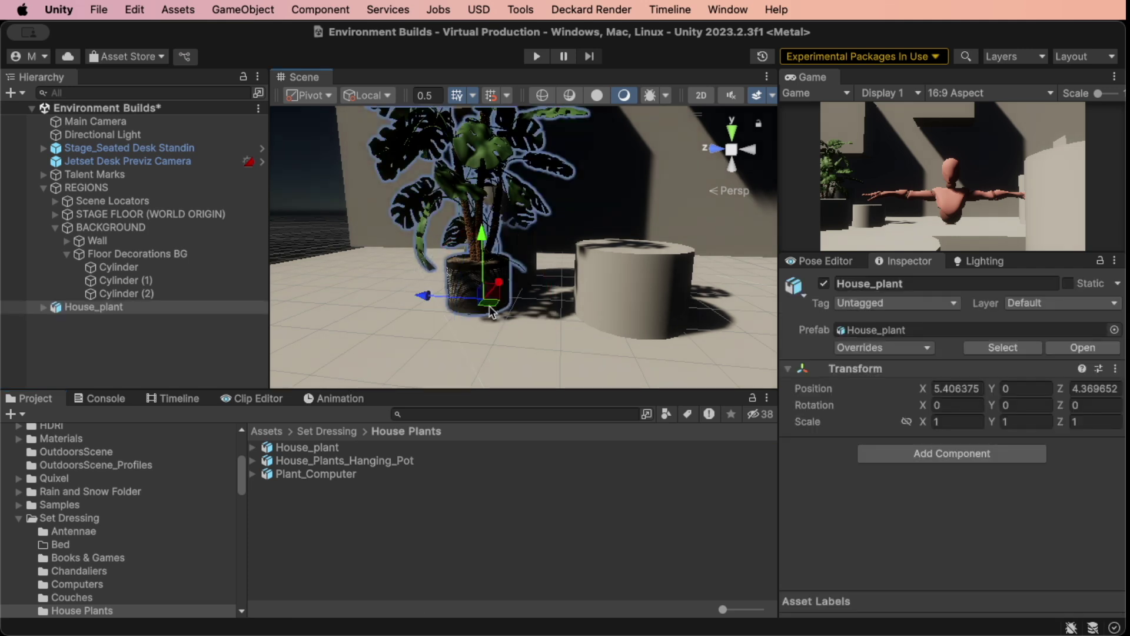
{"action": "left_click_drag", "start_coordinate": [505, 270], "coordinate": [498, 315]}
{"action": "key", "text": "r"}
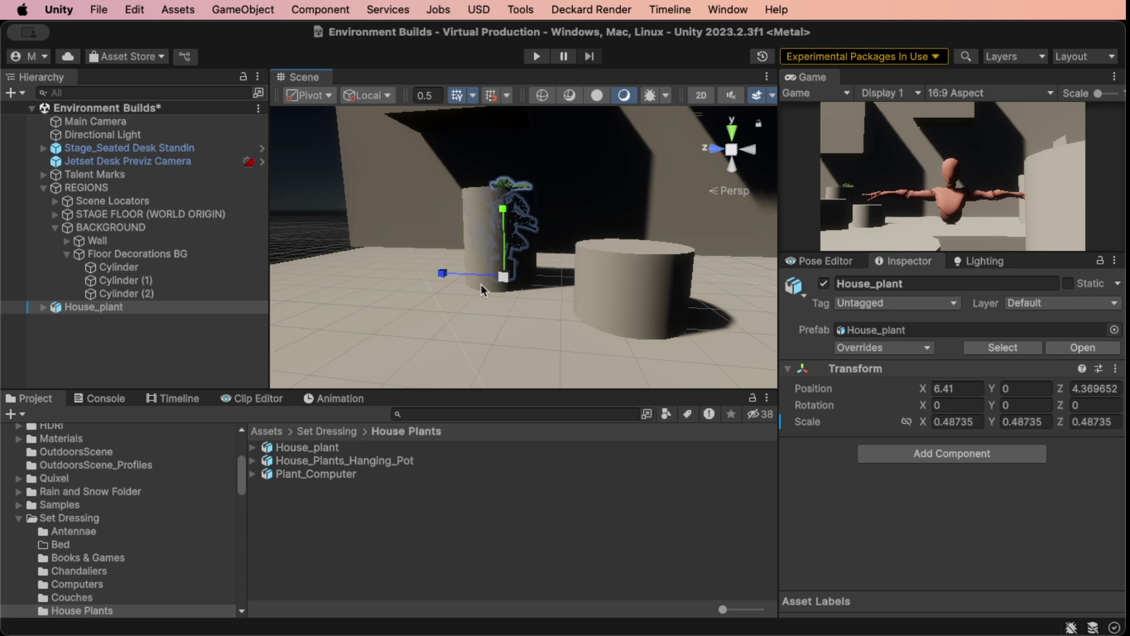
- Deactivate the tall Cylinder in Floor Decorations BG that overlaps the house plant
{"action": "left_click", "coordinate": [482, 284]}
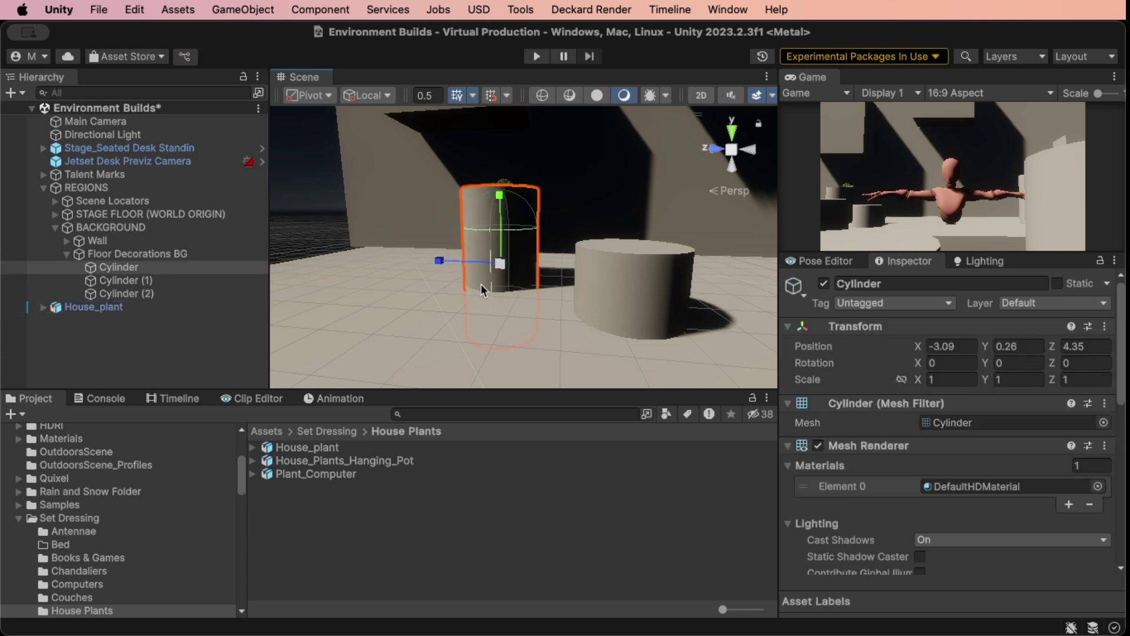
{"action": "left_click", "coordinate": [824, 284]}
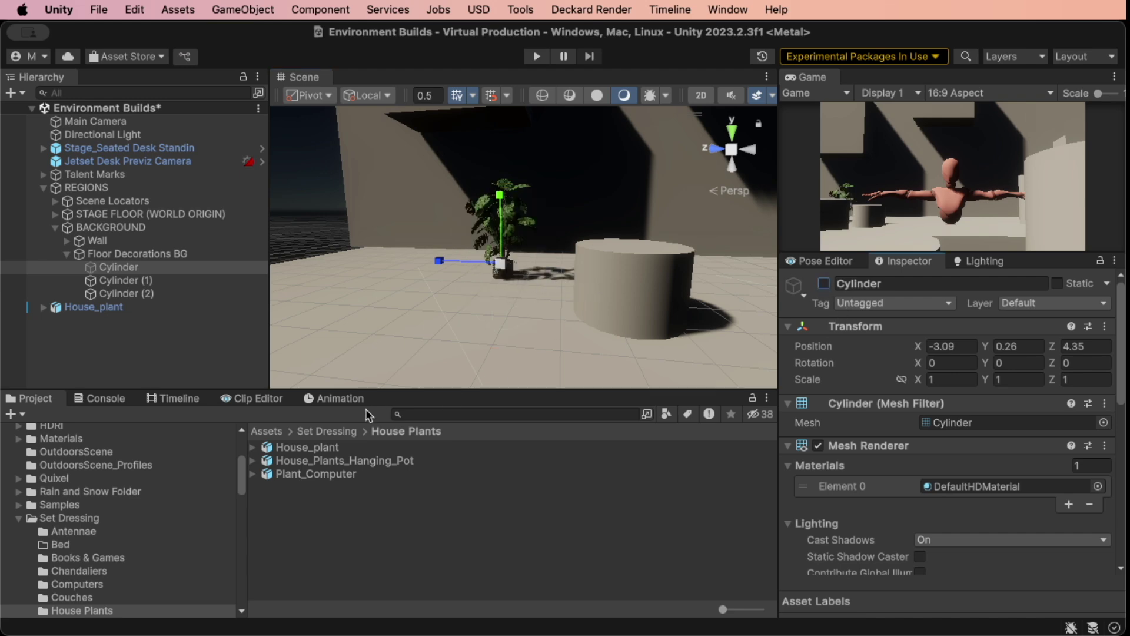
- Replace the short background Cylinder (1) with a House_plant duplicate at about X 5.23, Z 2.95, scaled uniformly to about 0.30, deactivating the cylinder
{"action": "left_click", "coordinate": [56, 308]}
{"action": "key", "text": "super+d"}
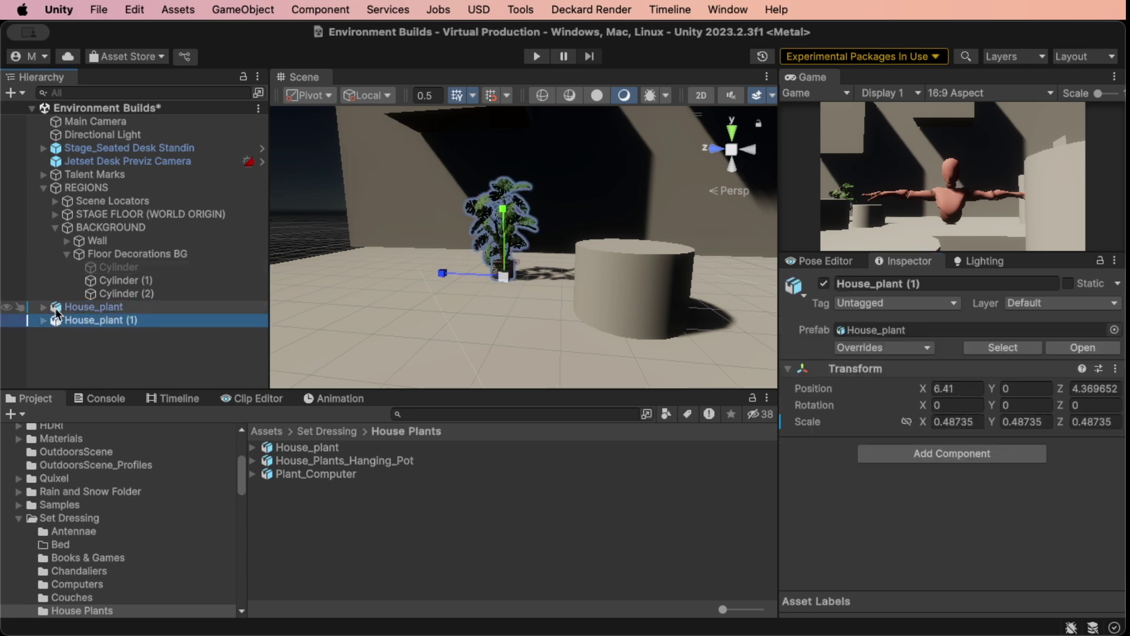
{"action": "key", "text": "w"}
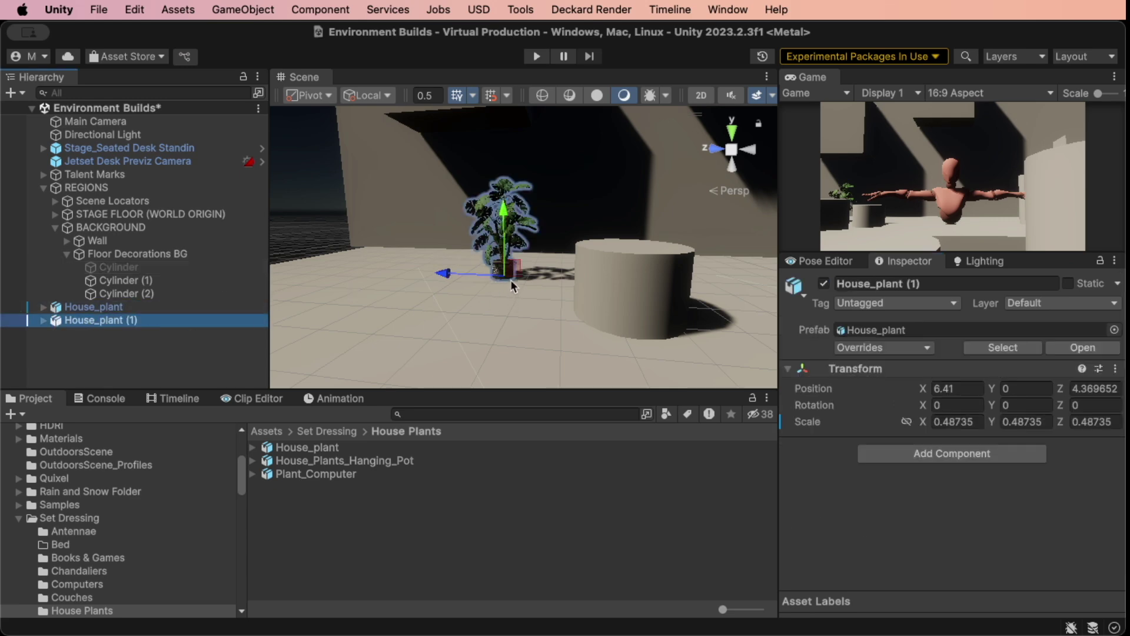
{"action": "left_click_drag", "start_coordinate": [527, 289], "coordinate": [627, 355]}
{"action": "key", "text": "r"}
{"action": "left_click", "coordinate": [664, 326]}
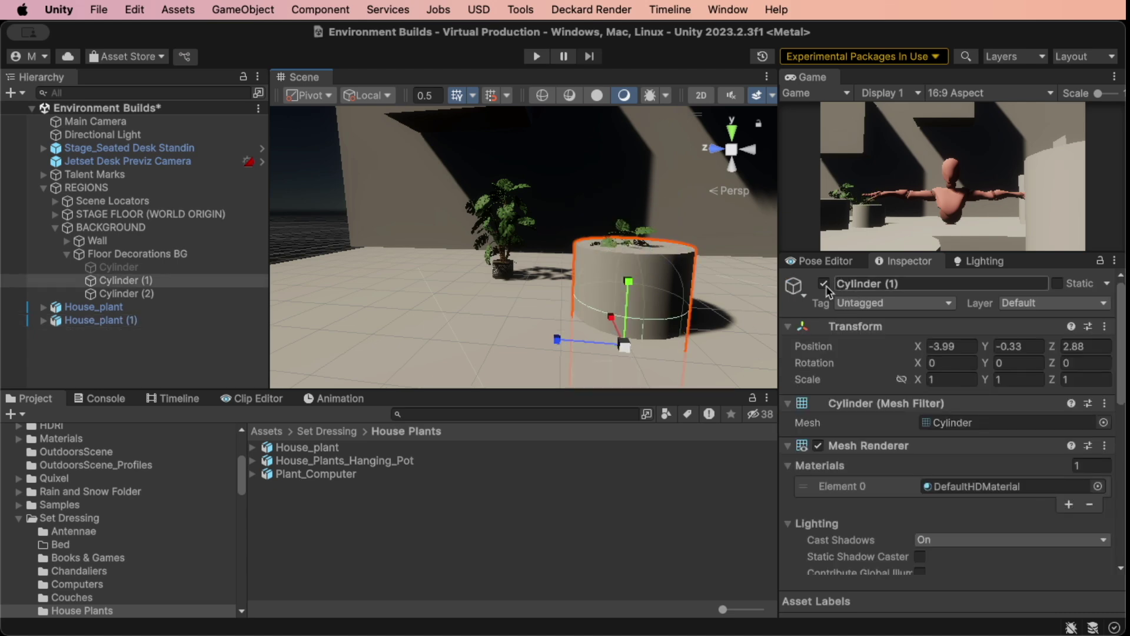
{"action": "left_click", "coordinate": [824, 284]}
- Replace Cylinder (1) in Floor Decorations FG with a House_plant at about X -0.55, Z 0.82, scaled to about 0.33, deactivating the cylinder
{"action": "right_click_drag", "start_coordinate": [530, 306], "coordinate": [489, 320]}
{"action": "right_click_drag", "start_coordinate": [768, 319], "coordinate": [851, 327]}
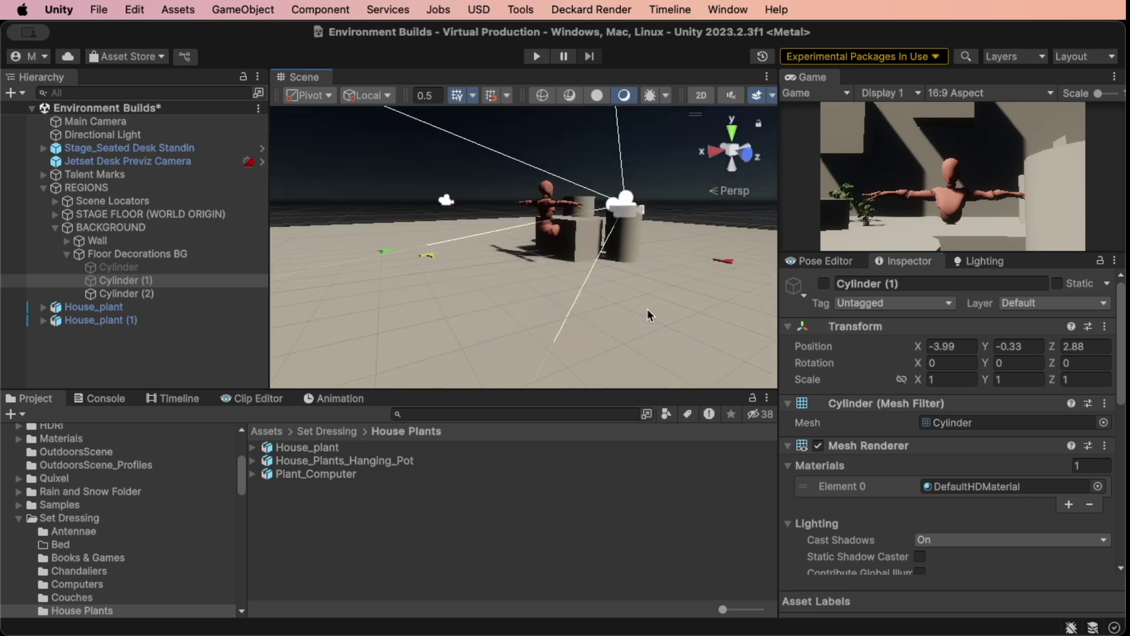
{"action": "right_click_drag", "start_coordinate": [624, 301], "coordinate": [449, 292]}
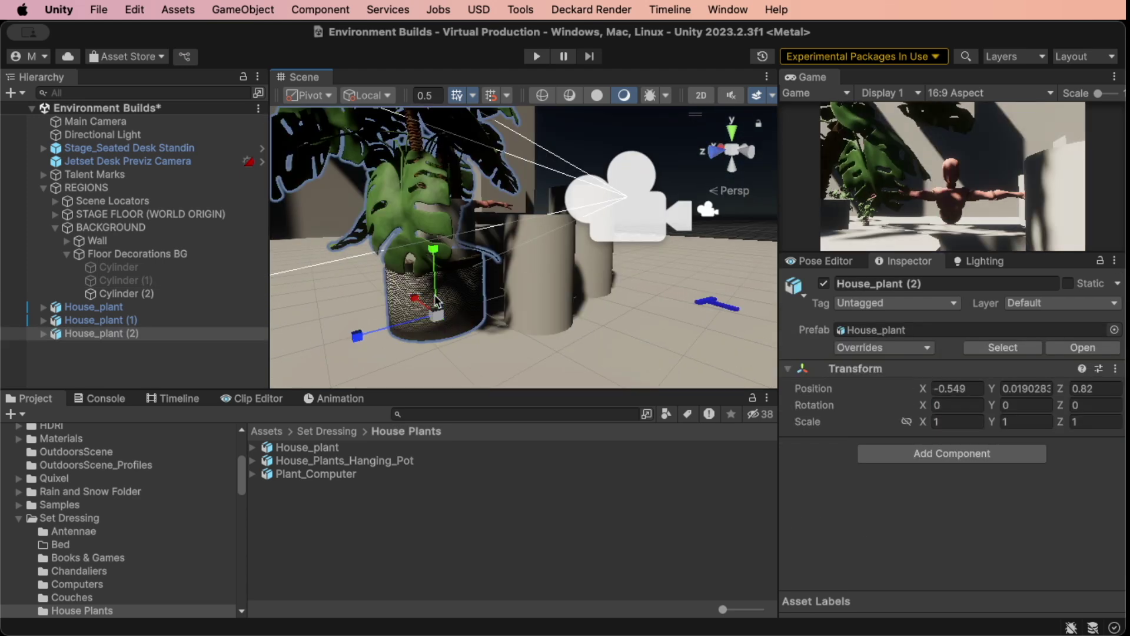
{"action": "key", "text": "r"}
{"action": "left_click_drag", "start_coordinate": [434, 321], "coordinate": [428, 369]}
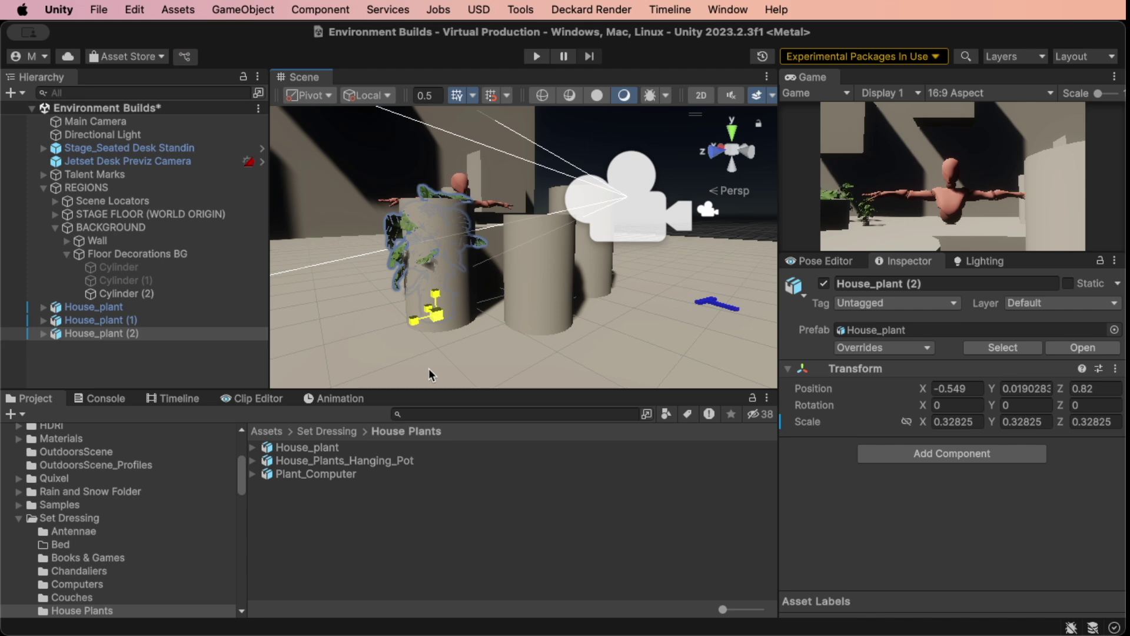
{"action": "left_click", "coordinate": [457, 313]}
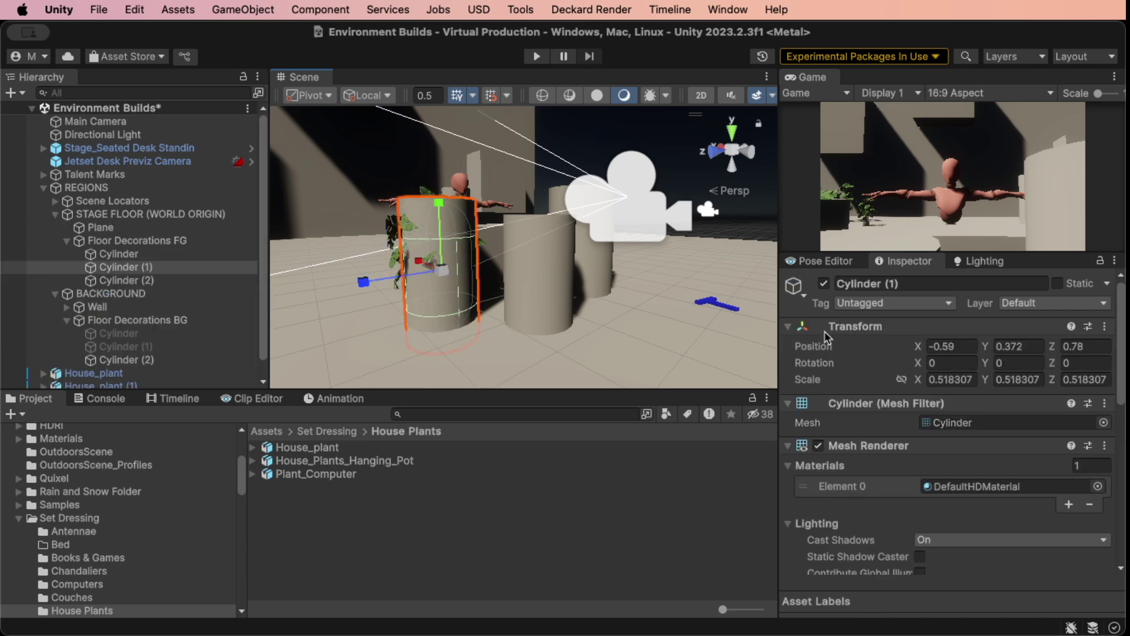
{"action": "left_click", "coordinate": [825, 285]}
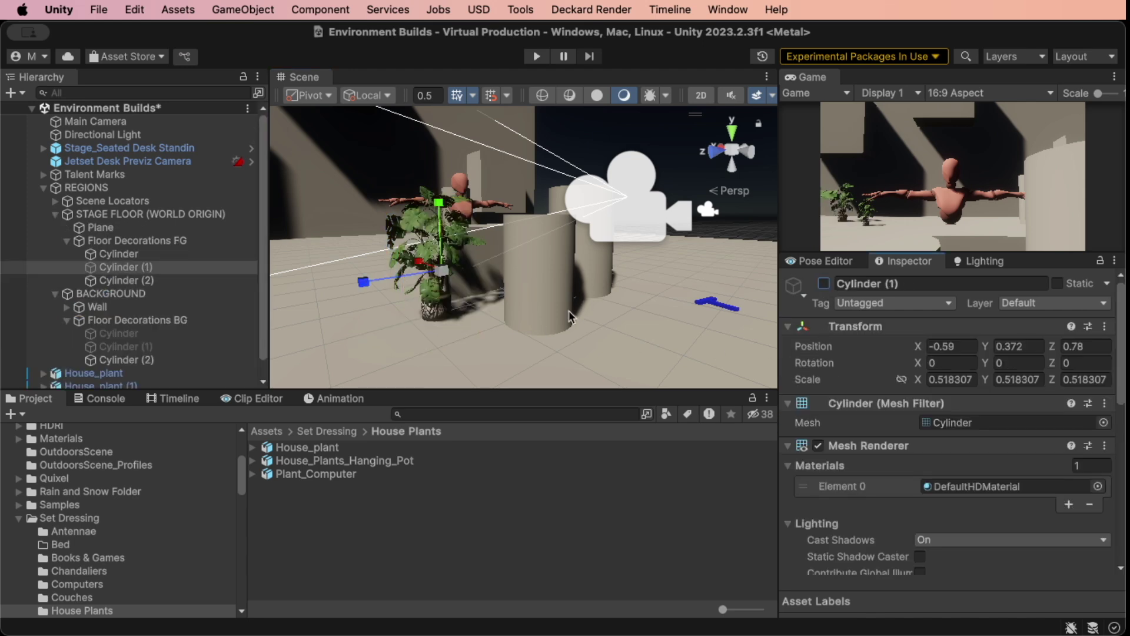
- Replace foreground Cylinder (2) with a duplicate of House_plant (2) at about X -1.12, Z 0.26, scaled to about 0.28, deactivating the cylinder
{"action": "scroll", "coordinate": [185, 340], "scroll_direction": "down", "scroll_amount": 2}
{"action": "left_click", "coordinate": [177, 382]}
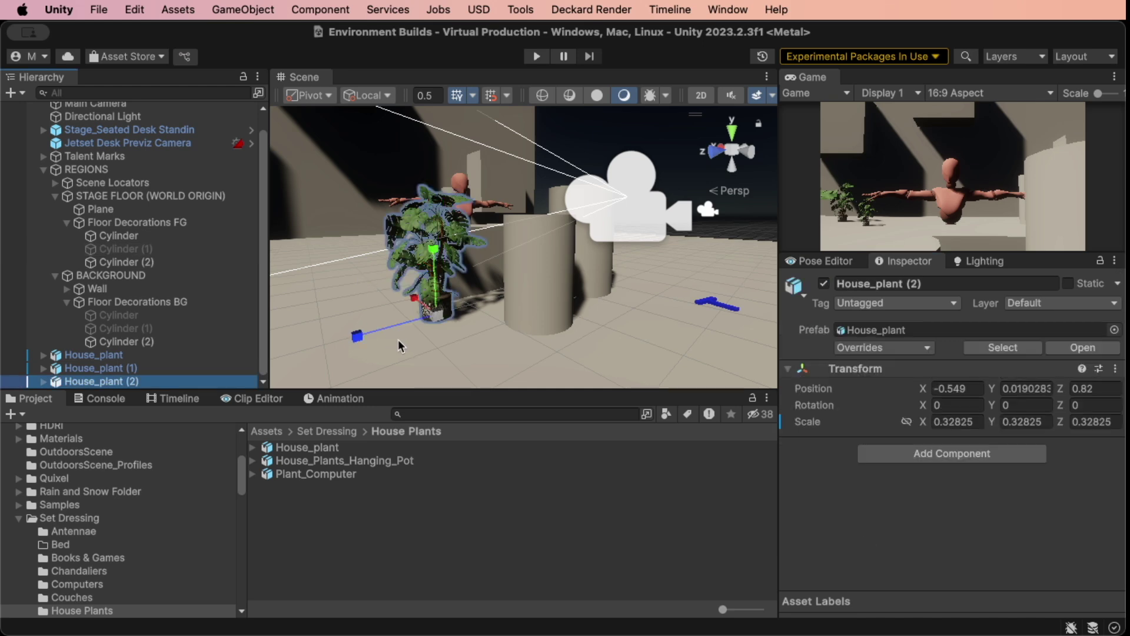
{"action": "key", "text": "super+d"}
{"action": "left_click_drag", "start_coordinate": [357, 334], "coordinate": [578, 326]}
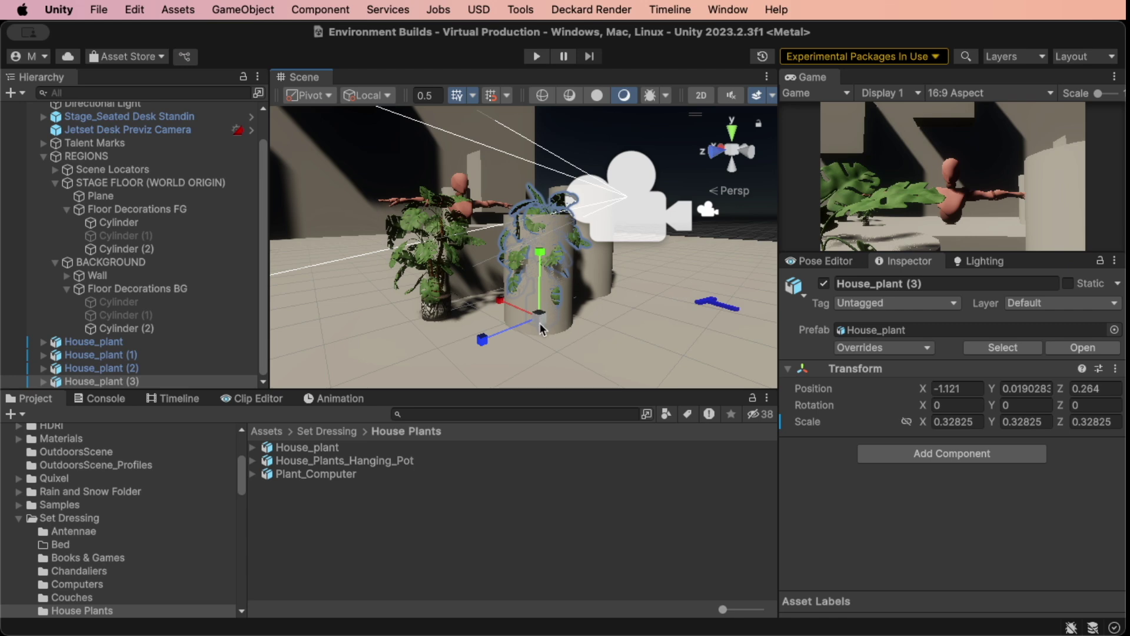
{"action": "key", "text": "r"}
{"action": "left_click_drag", "start_coordinate": [540, 323], "coordinate": [539, 331]}
{"action": "left_click", "coordinate": [560, 326]}
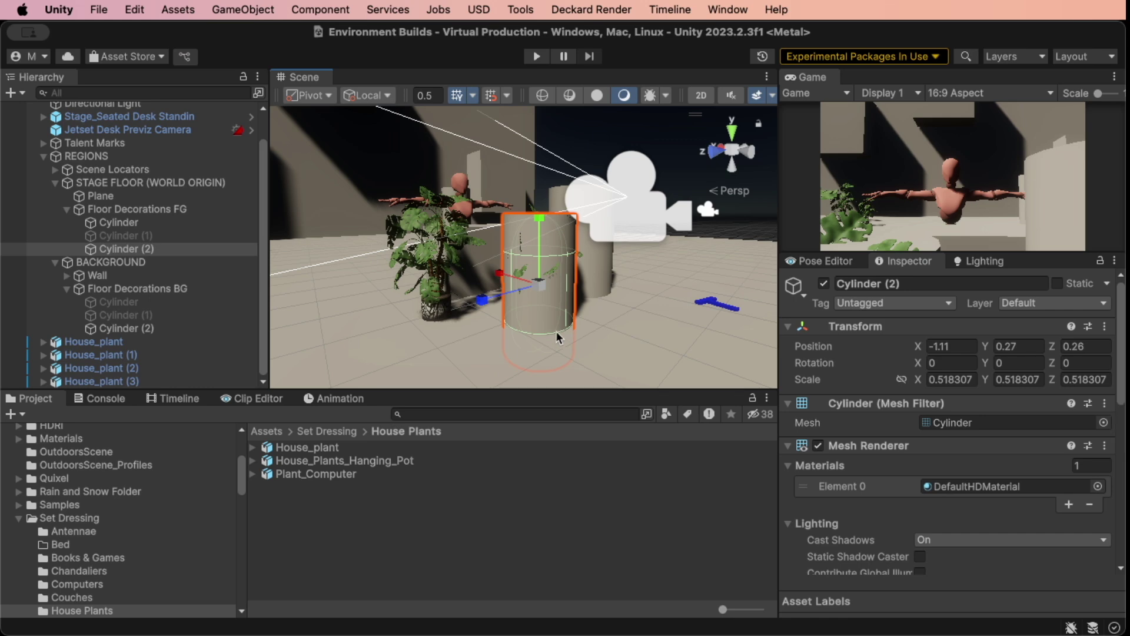
{"action": "left_click", "coordinate": [823, 283]}
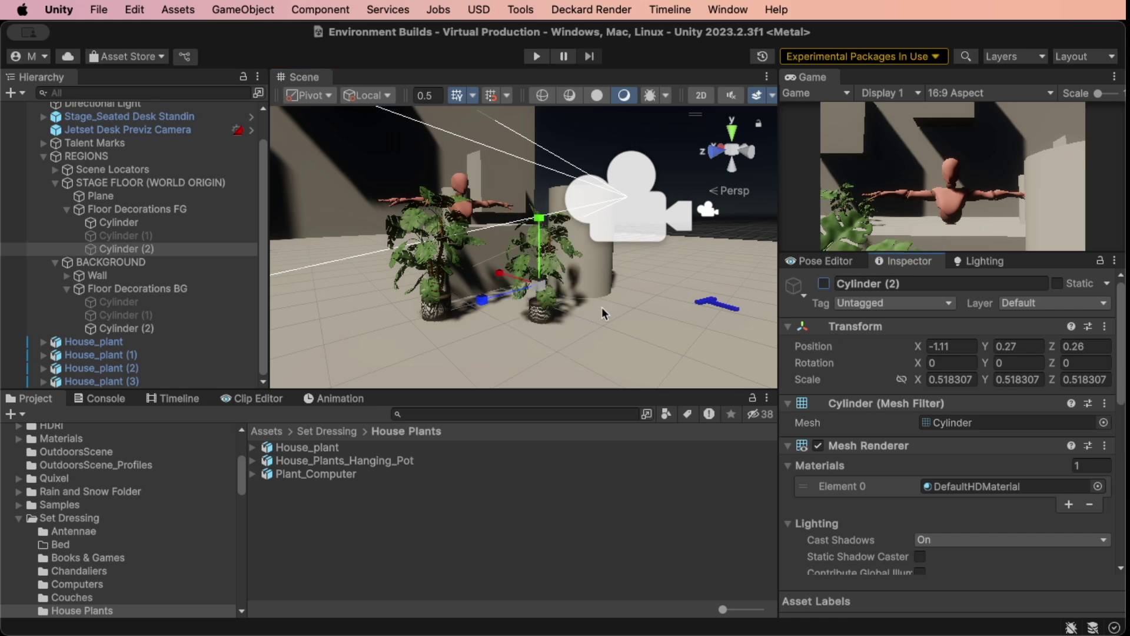
- Replace the remaining foreground Cylinder with a duplicate of House_plant (3) at about X -0.95, Z -0.60, scaled to about 0.38, deactivating the cylinder
{"action": "right_click_drag", "start_coordinate": [427, 321], "coordinate": [518, 315]}
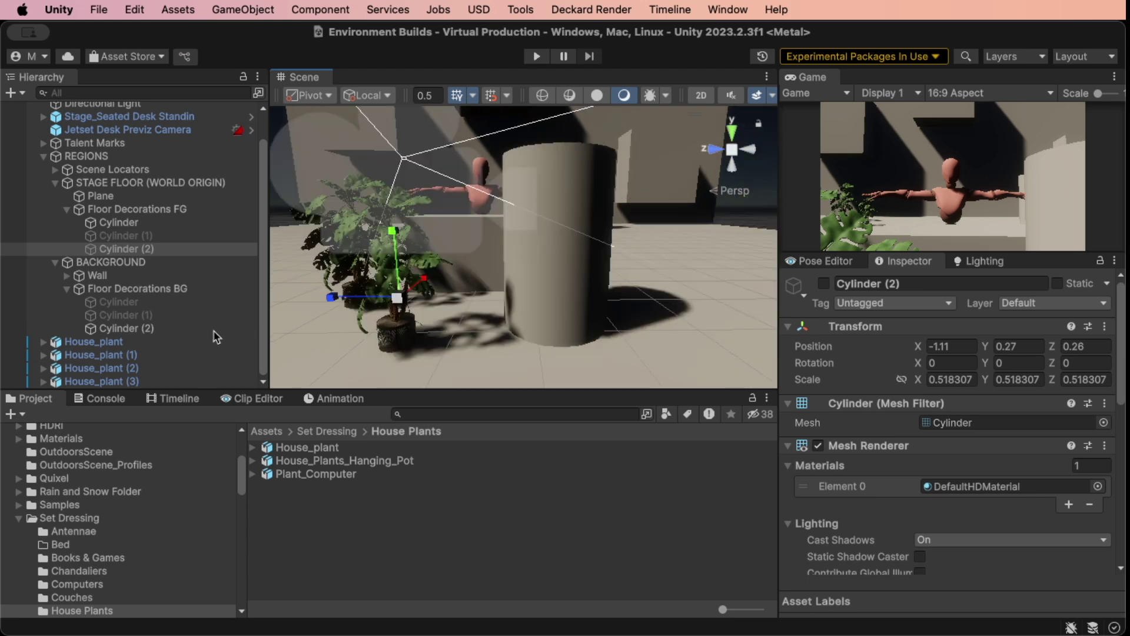
{"action": "left_click", "coordinate": [262, 368]}
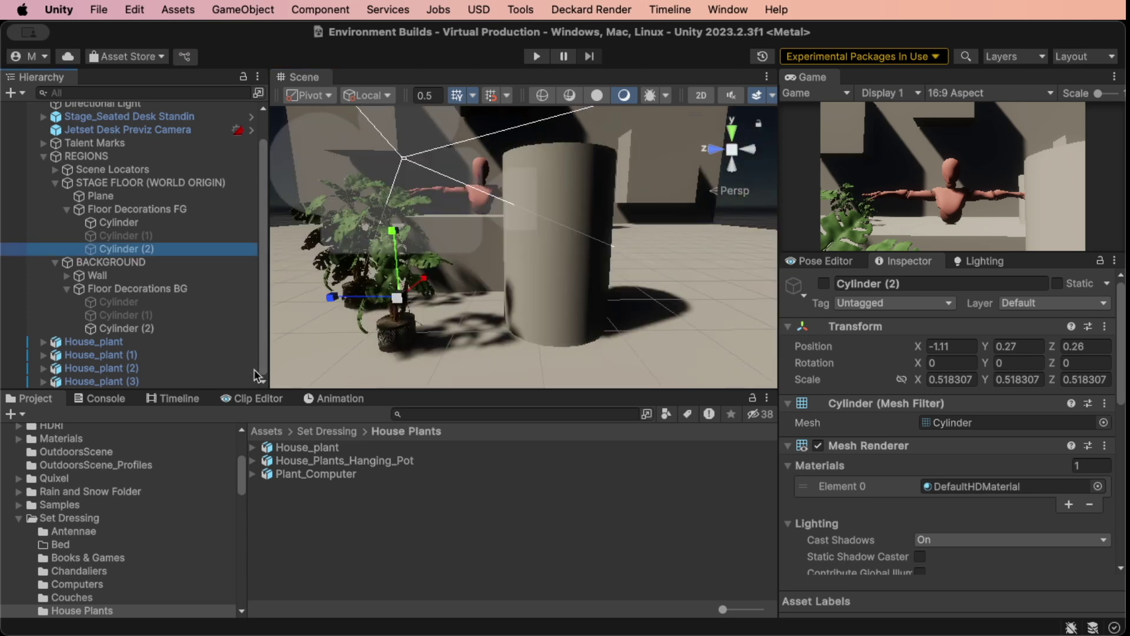
{"action": "left_click", "coordinate": [122, 381]}
{"action": "key", "text": "super+d"}
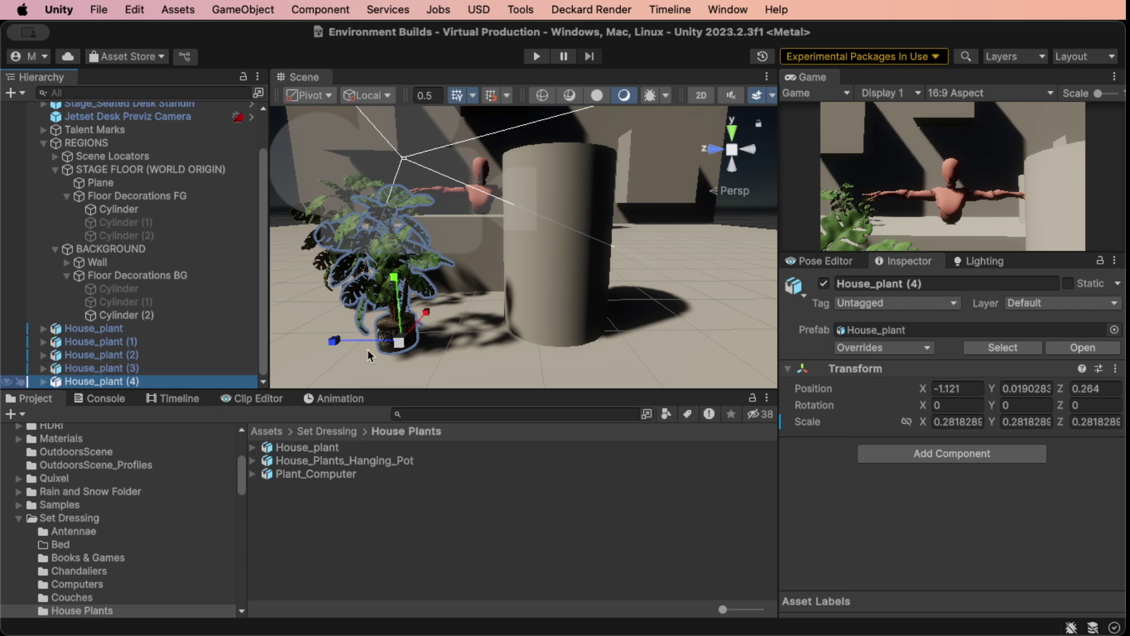
{"action": "left_click_drag", "start_coordinate": [400, 343], "coordinate": [567, 308]}
{"action": "key", "text": "r"}
{"action": "left_click", "coordinate": [552, 320]}
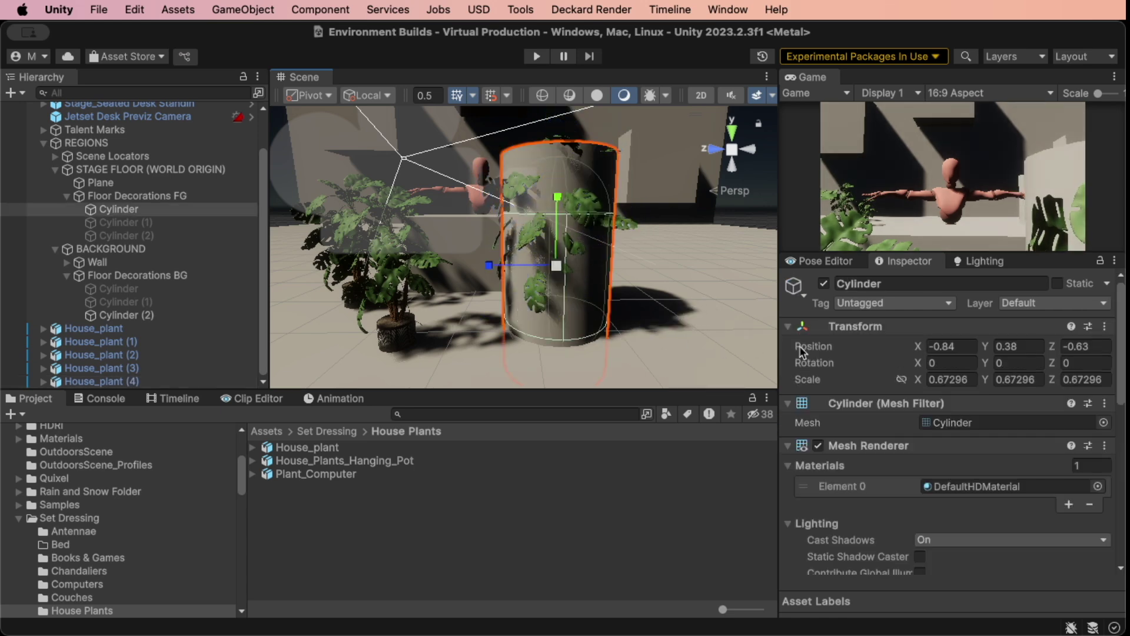
{"action": "left_click", "coordinate": [825, 284]}
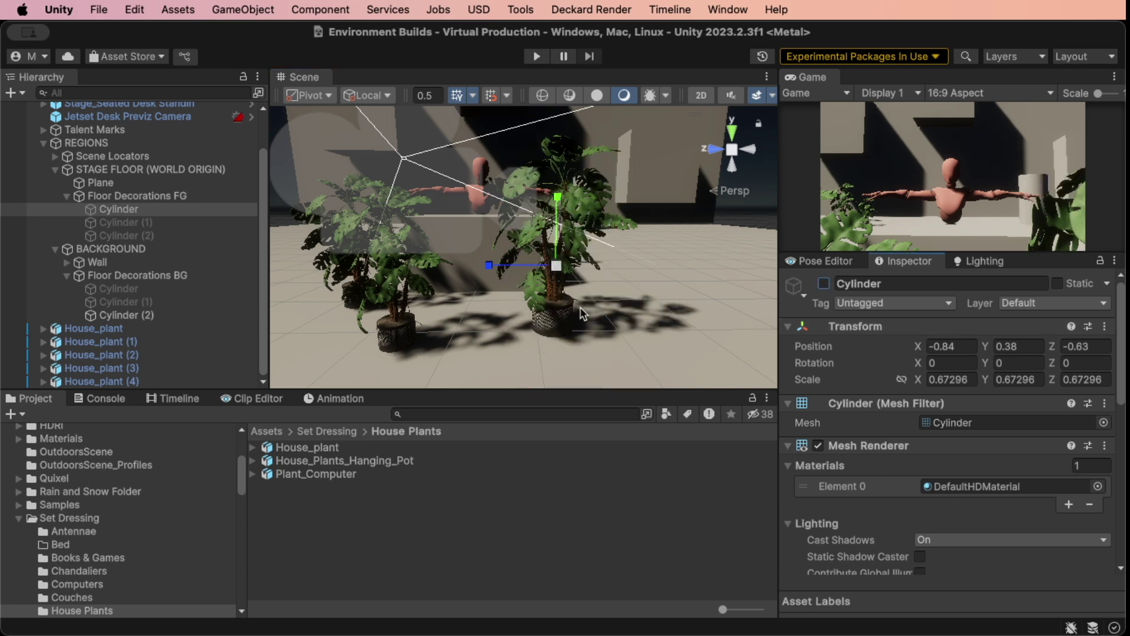
- Replace Cylinder (2) in Floor Decorations BG with a House_plant at about X 6.37, Z -2.78, scaled to about 0.66, deactivating the cylinder
{"action": "right_click_drag", "start_coordinate": [581, 303], "coordinate": [598, 230]}
{"action": "key", "text": "e"}
{"action": "left_click", "coordinate": [585, 242]}
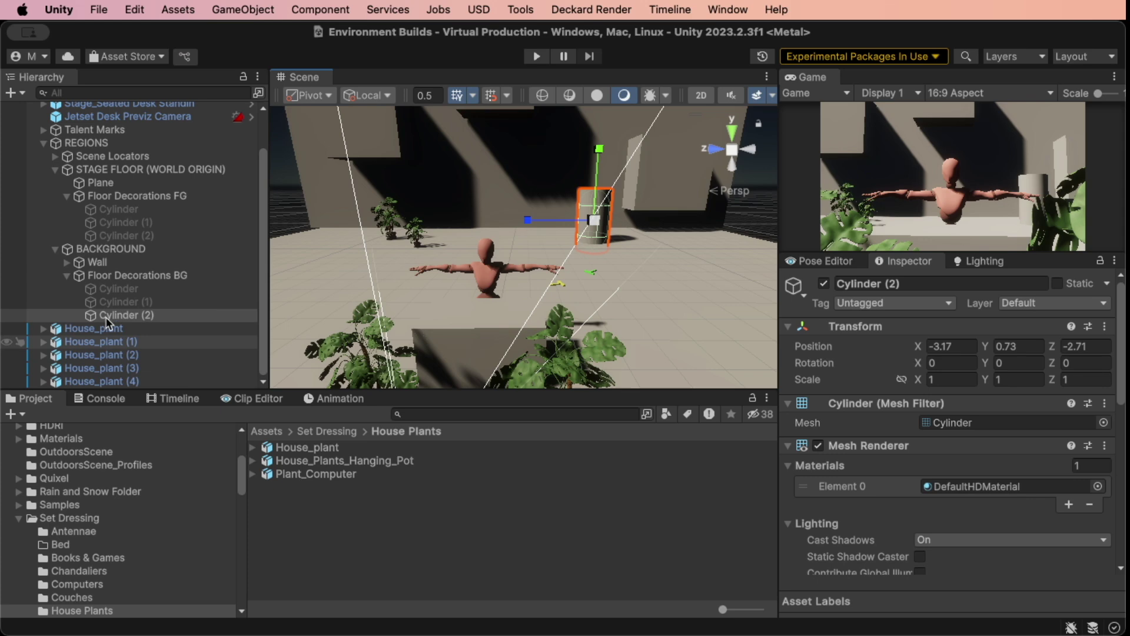
{"action": "left_click_drag", "start_coordinate": [308, 446], "coordinate": [596, 251]}
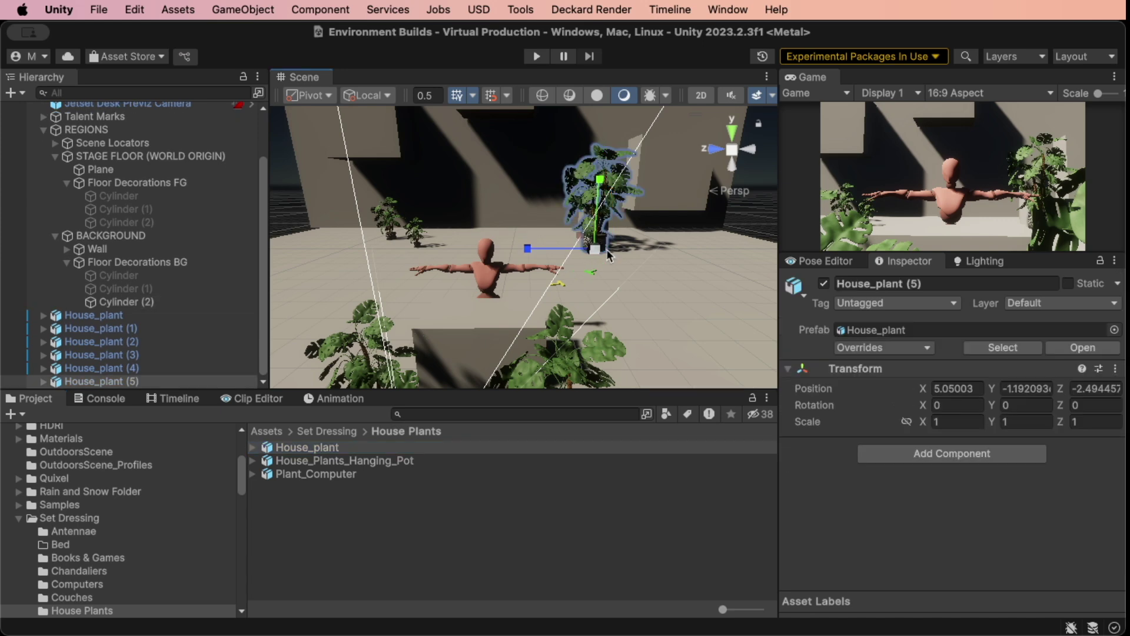
{"action": "key", "text": "f"}
{"action": "mouse_move", "coordinate": [520, 317]}
{"action": "left_mouse_down"}
{"action": "mouse_move", "coordinate": [537, 299]}
{"action": "mouse_move", "coordinate": [531, 323]}
{"action": "mouse_move", "coordinate": [526, 305]}
{"action": "left_mouse_up"}
{"action": "key", "text": "r"}
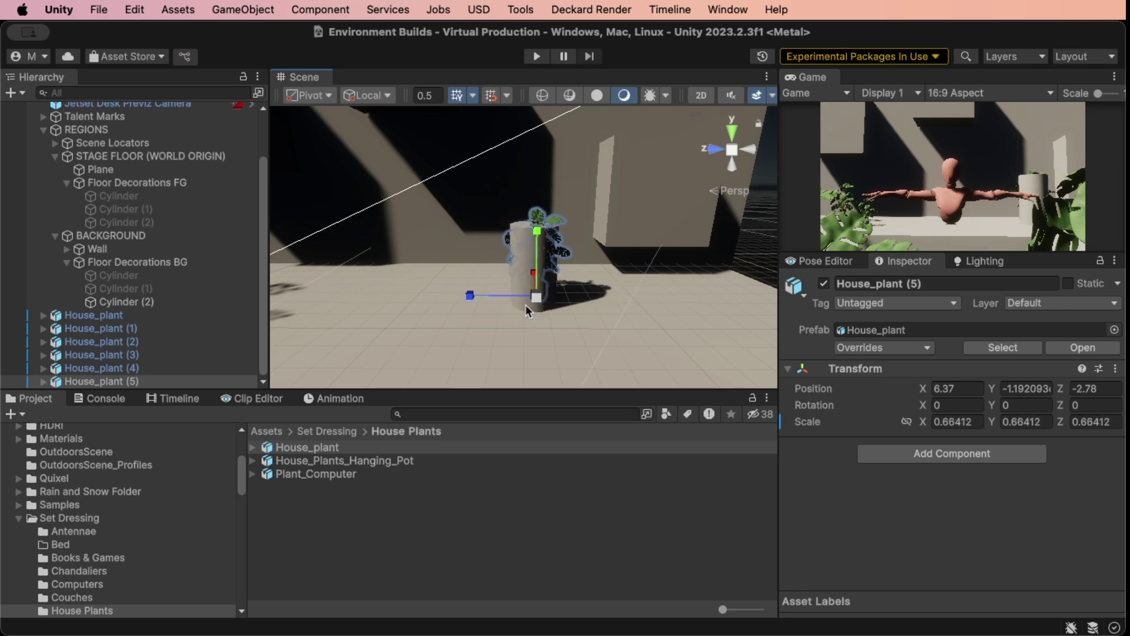
{"action": "left_click", "coordinate": [524, 305]}
{"action": "left_click", "coordinate": [824, 284]}
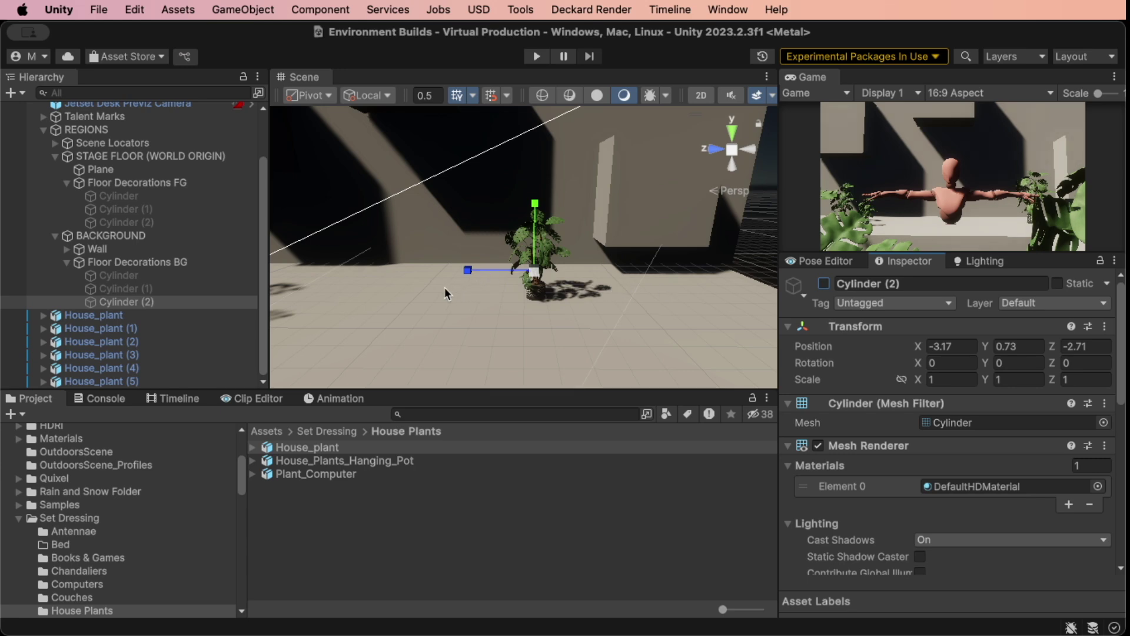
- Reposition the small background plant House_plant (1), and move its larger neighbour House_plant to about X 6.5, Z 3.73
{"action": "left_click_drag", "start_coordinate": [444, 287], "coordinate": [415, 288], "text": "alt"}
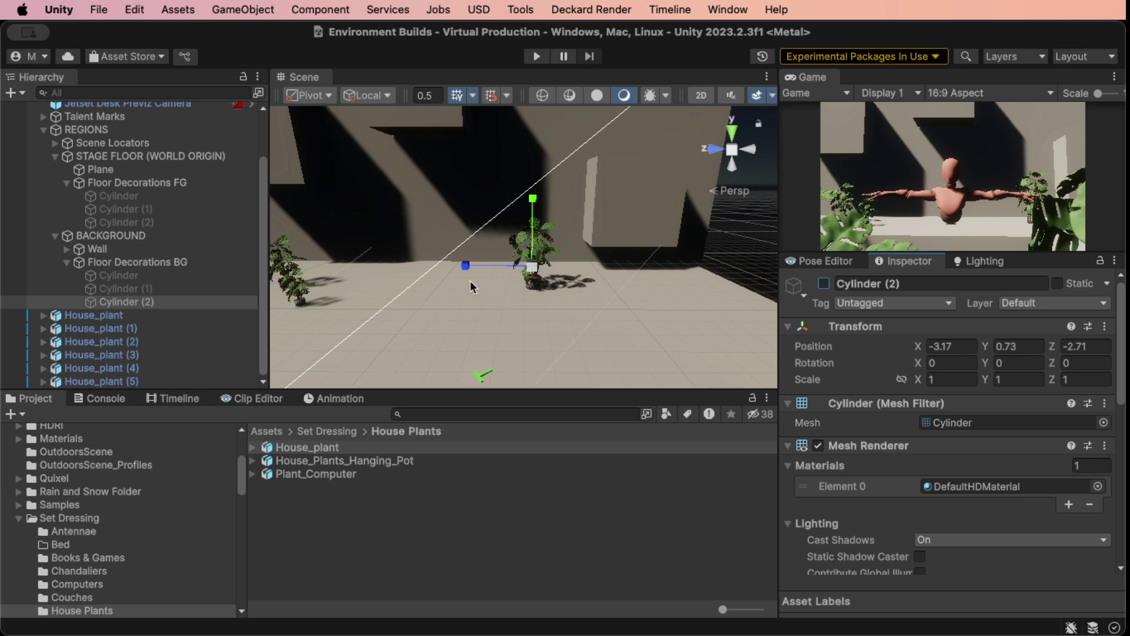
{"action": "left_click_drag", "start_coordinate": [380, 288], "coordinate": [361, 279], "text": "alt"}
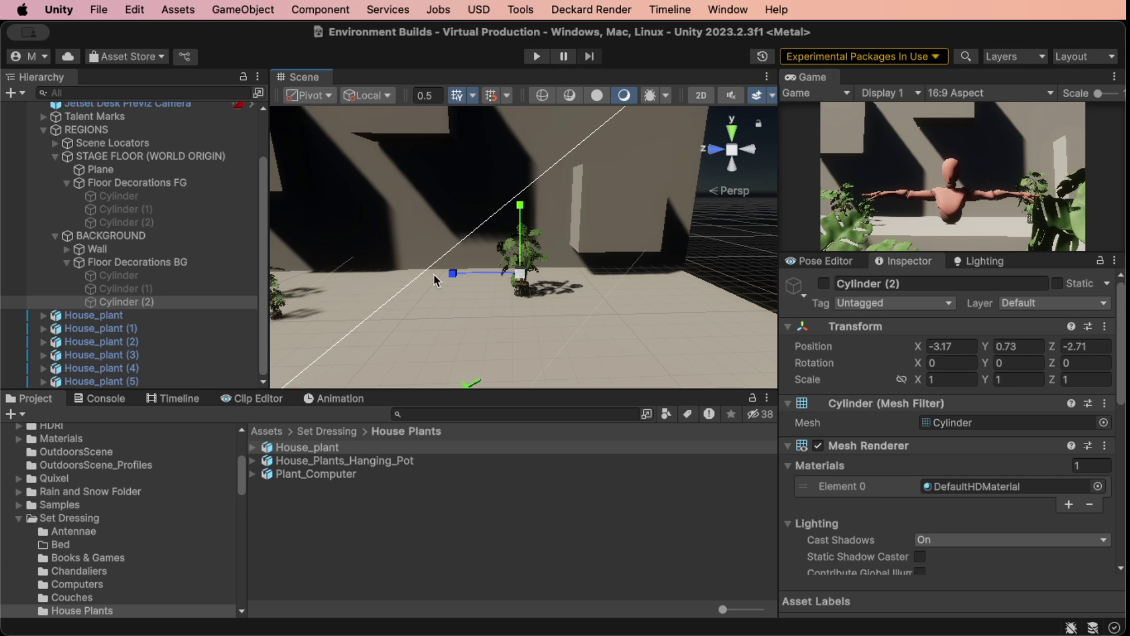
{"action": "mouse_move", "coordinate": [492, 271]}
{"action": "middle_mouse_down"}
{"action": "mouse_move", "coordinate": [518, 267]}
{"action": "mouse_move", "coordinate": [501, 268]}
{"action": "middle_mouse_up"}
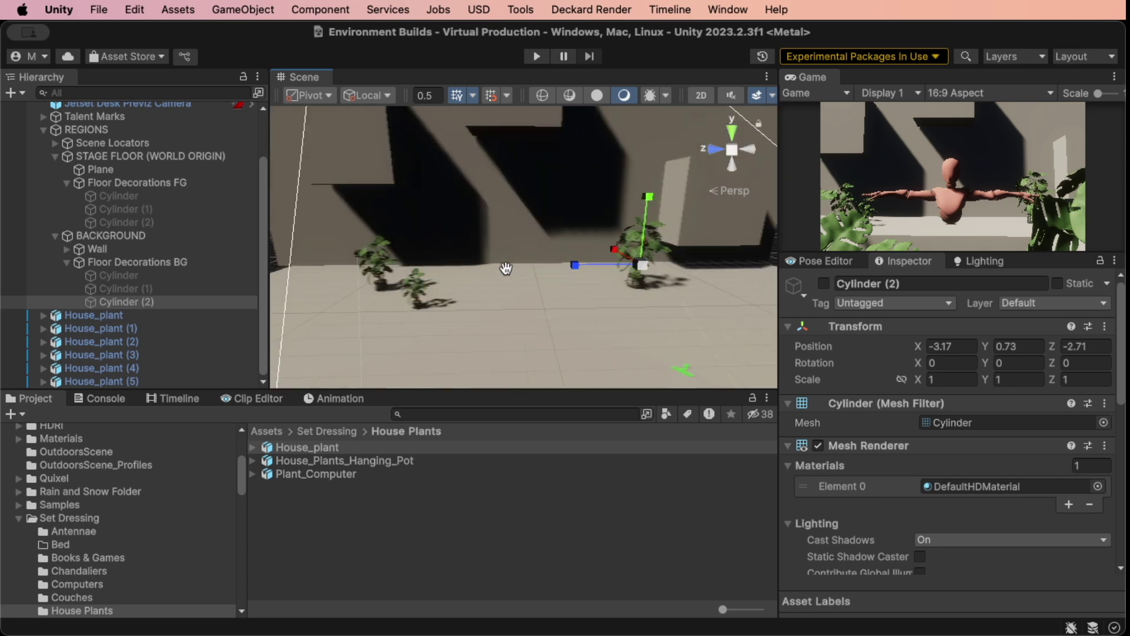
{"action": "left_click", "coordinate": [417, 304]}
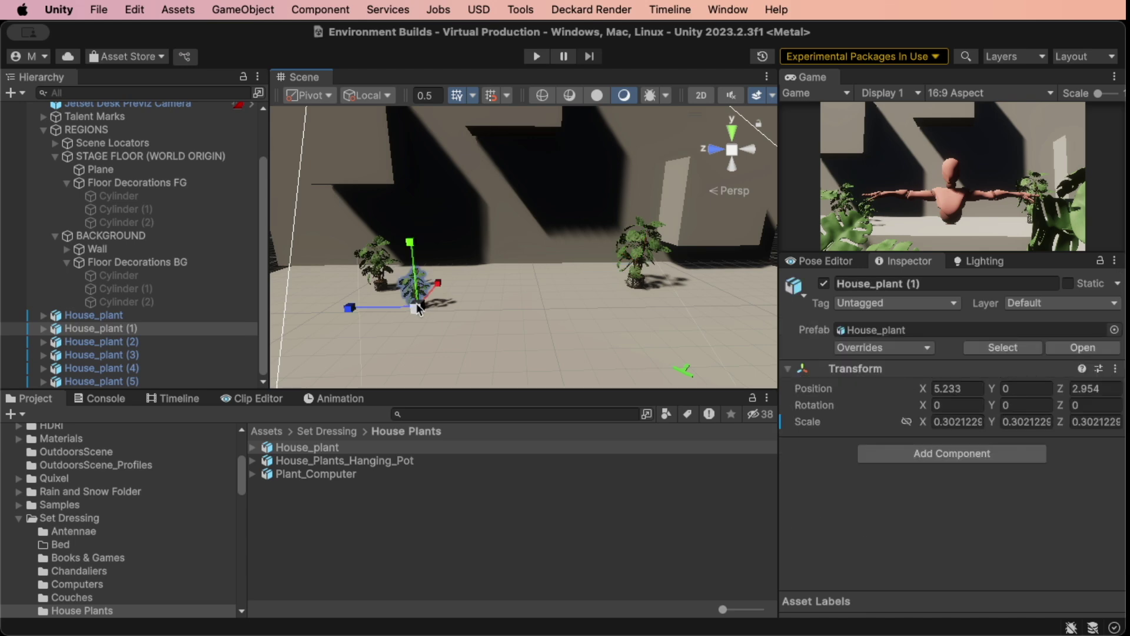
{"action": "key", "text": "w"}
{"action": "left_click_drag", "start_coordinate": [425, 309], "coordinate": [412, 290]}
{"action": "left_click", "coordinate": [384, 289]}
{"action": "scroll", "coordinate": [586, 278], "scroll_direction": "down", "scroll_amount": 3}
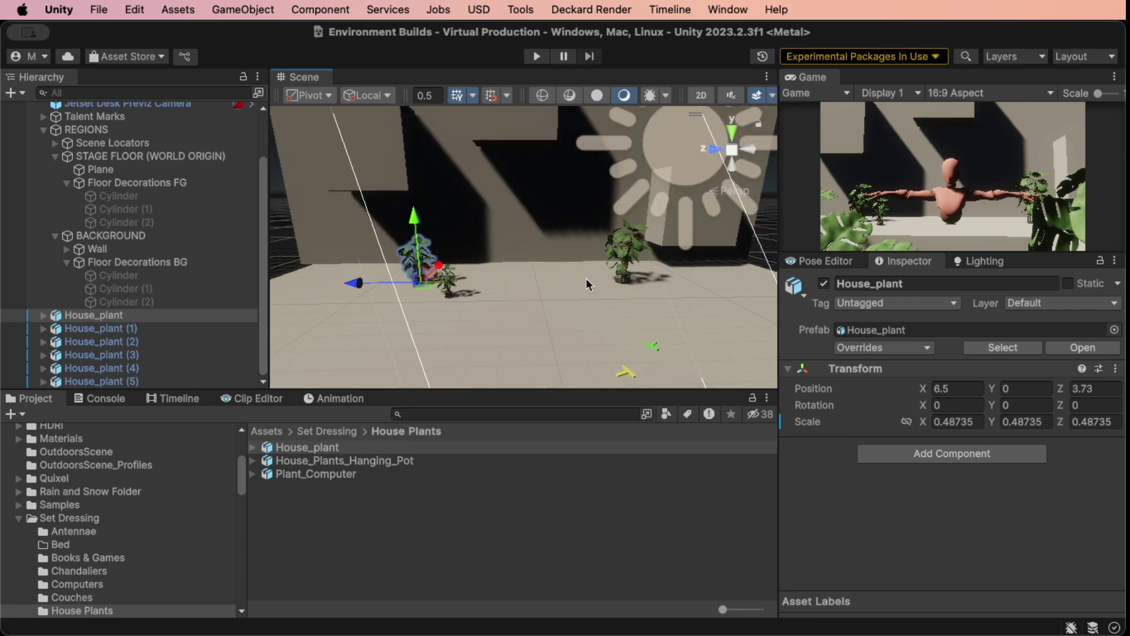
- Rotate foreground House_plant (4) to about -26.3 degrees around Y and move it to about X -0.93, Z -0.55
{"action": "scroll", "coordinate": [587, 285], "scroll_direction": "down", "scroll_amount": 8}
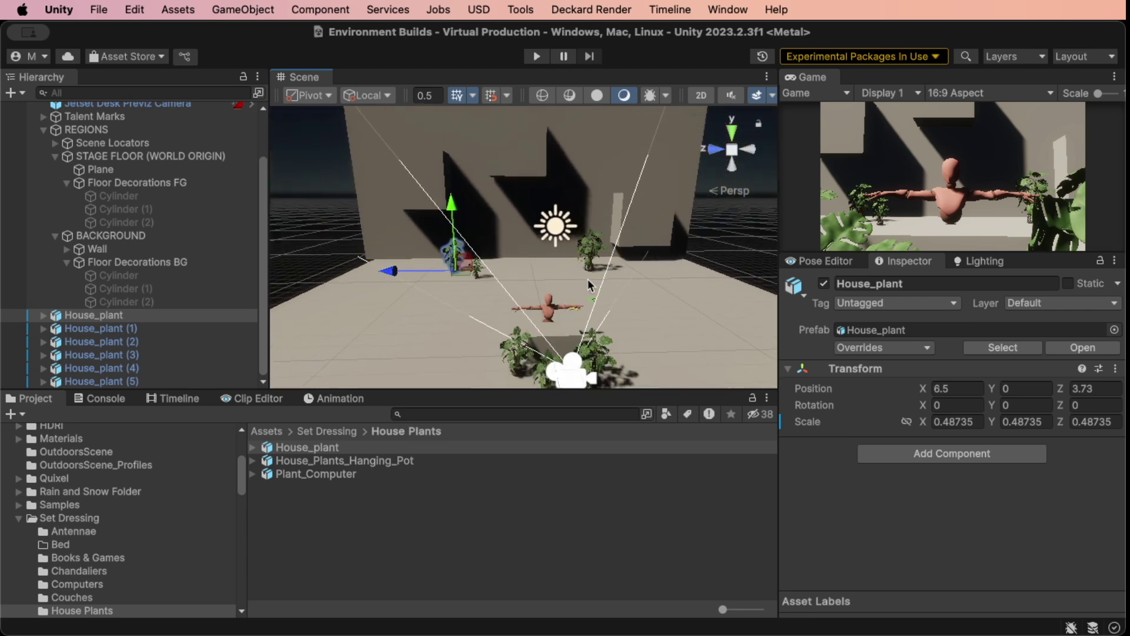
{"action": "scroll", "coordinate": [588, 278], "scroll_direction": "up", "scroll_amount": 10}
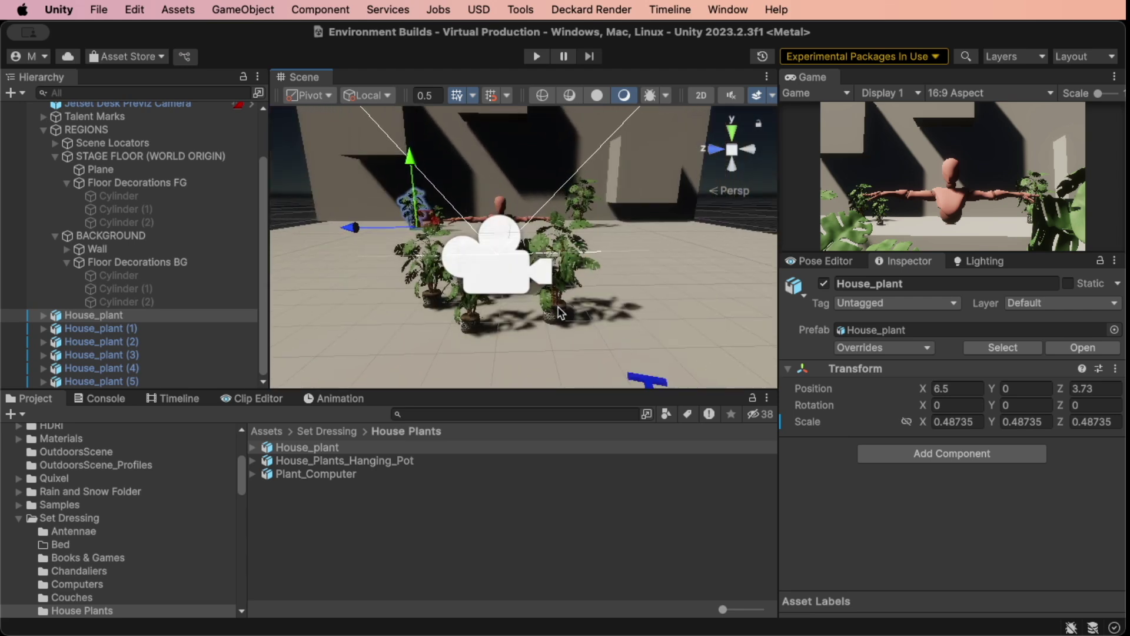
{"action": "left_click", "coordinate": [561, 312]}
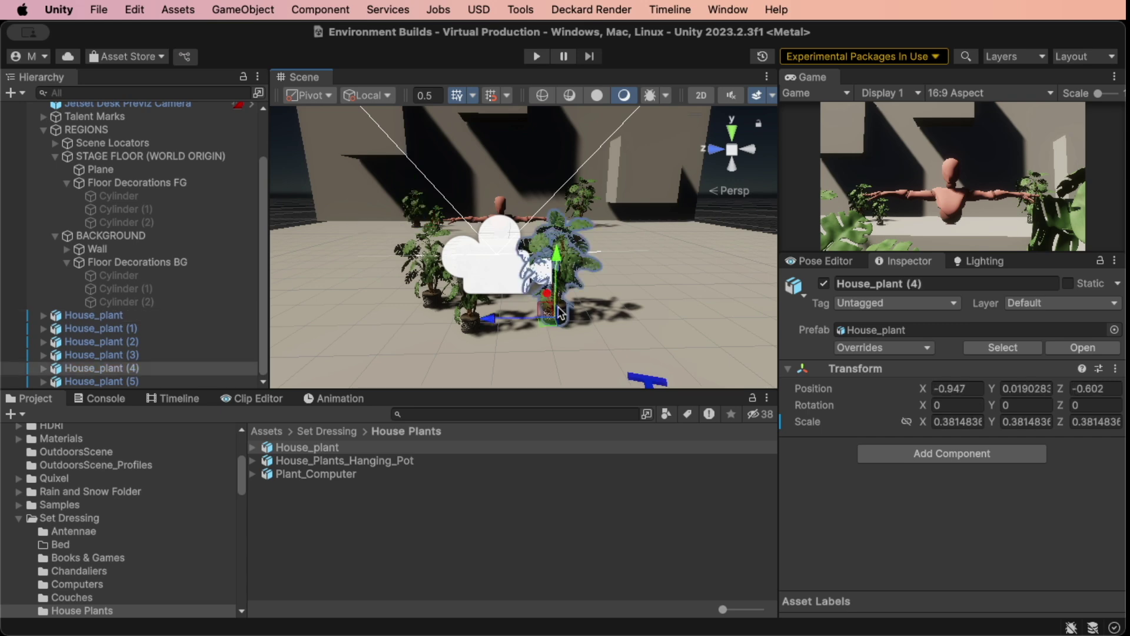
{"action": "key", "text": "e"}
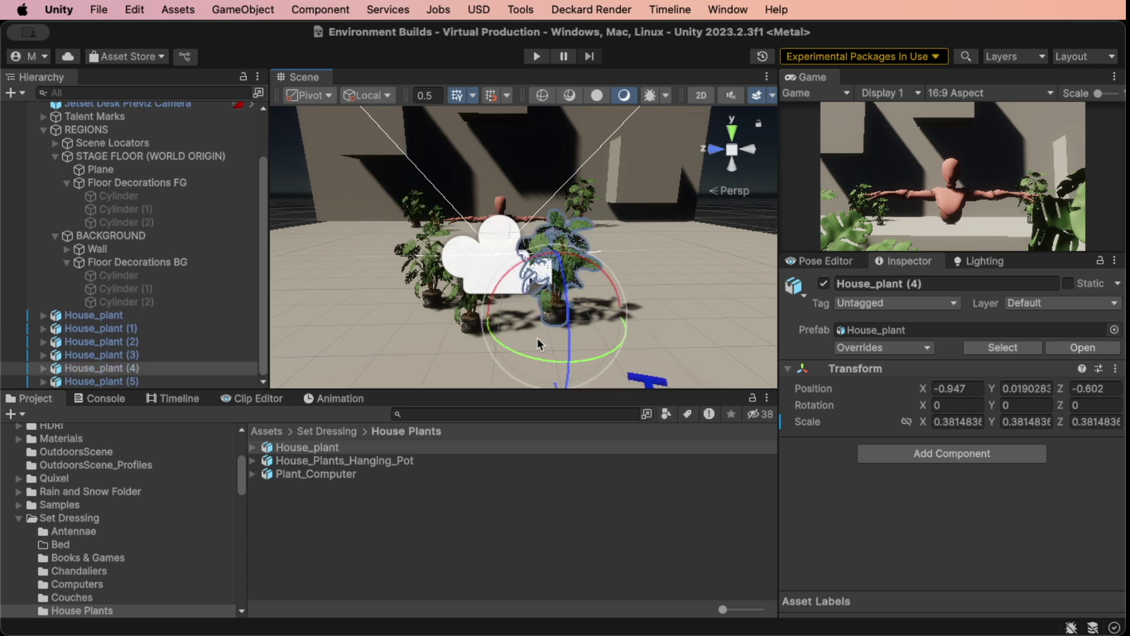
{"action": "left_click_drag", "start_coordinate": [522, 352], "coordinate": [548, 324]}
{"action": "key", "text": "w"}
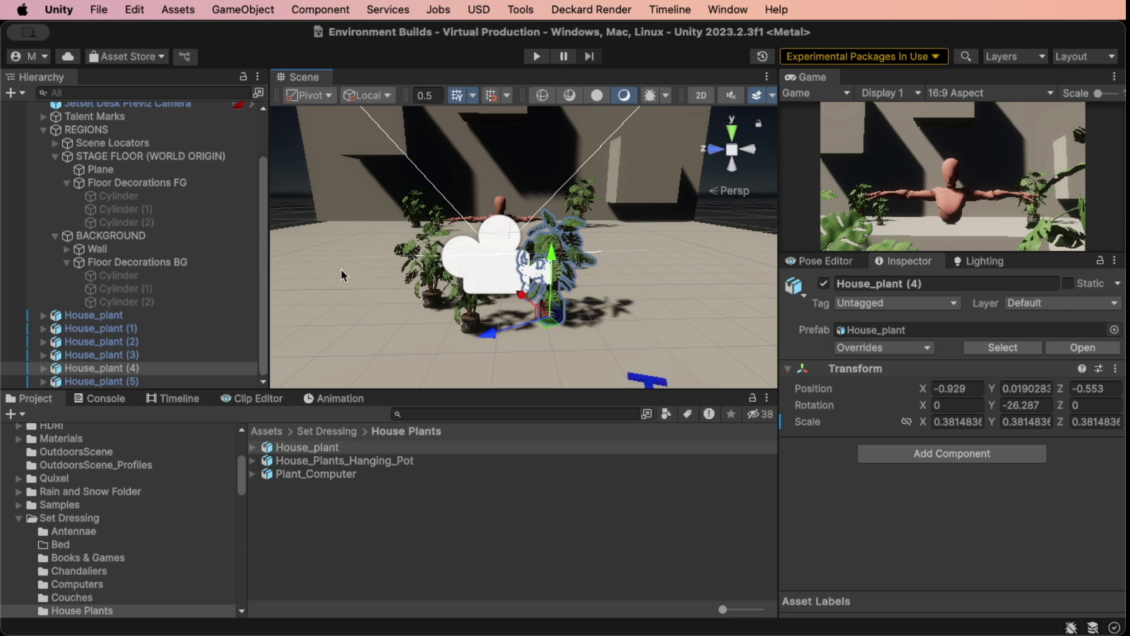
{"action": "right_click_drag", "start_coordinate": [365, 201], "coordinate": [371, 163]}
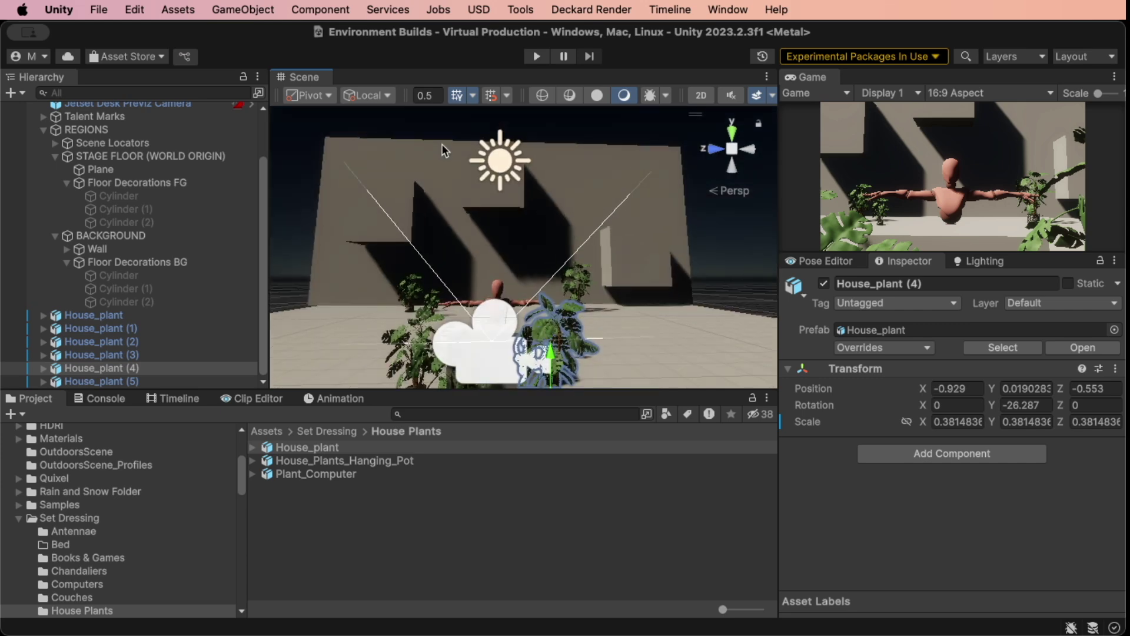